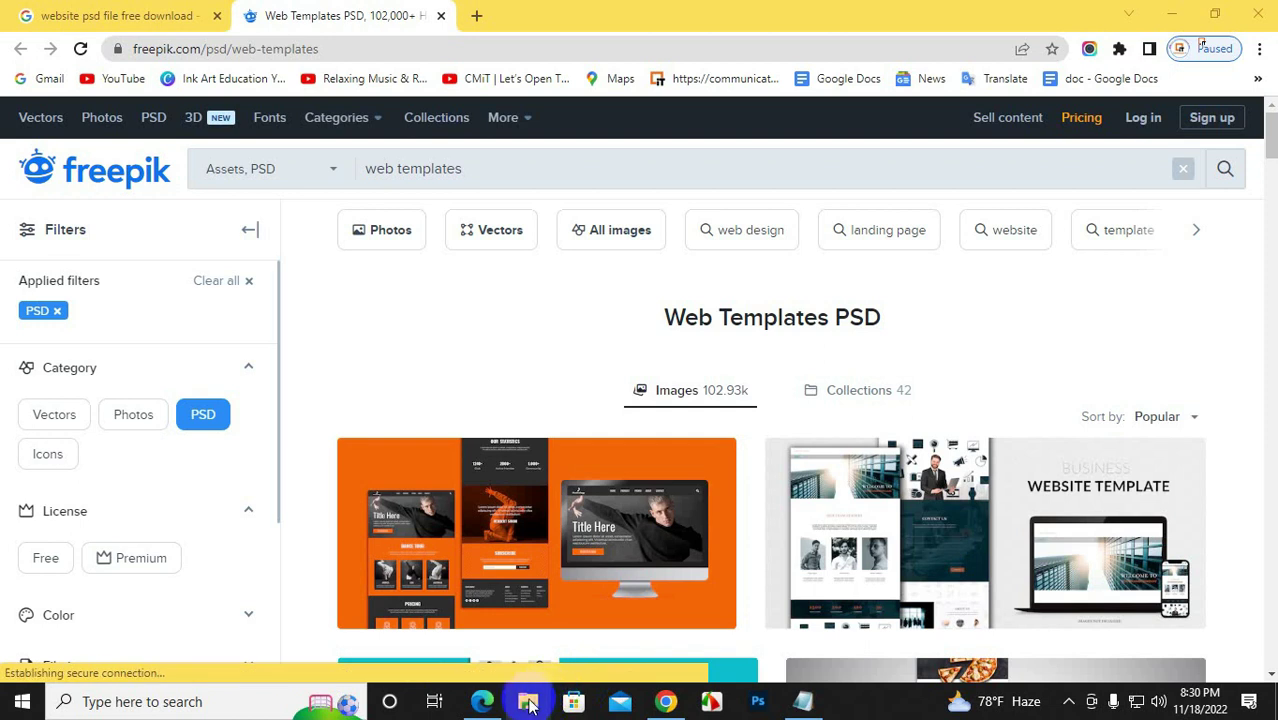
- Open the PDF from the desktop's Rony folder in Edge, cancelling an accidental rename
{"action": "left_click", "coordinate": [1172, 16]}
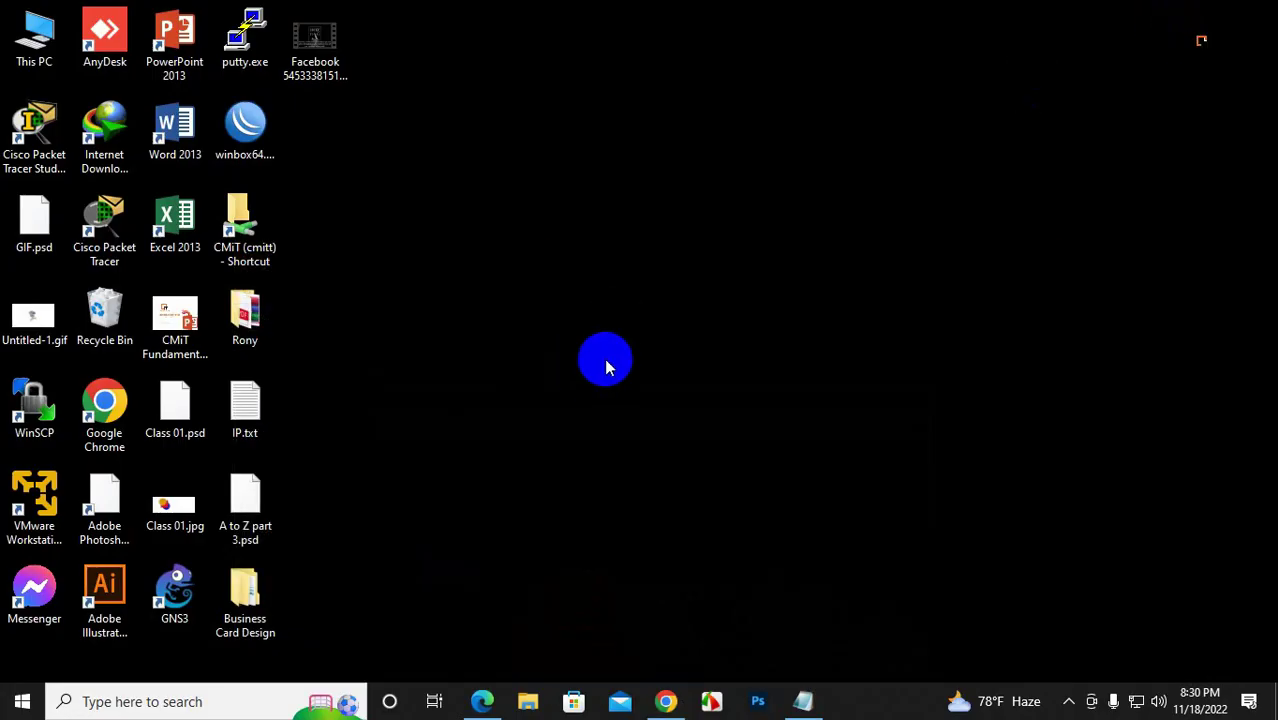
{"action": "double_click", "coordinate": [245, 315]}
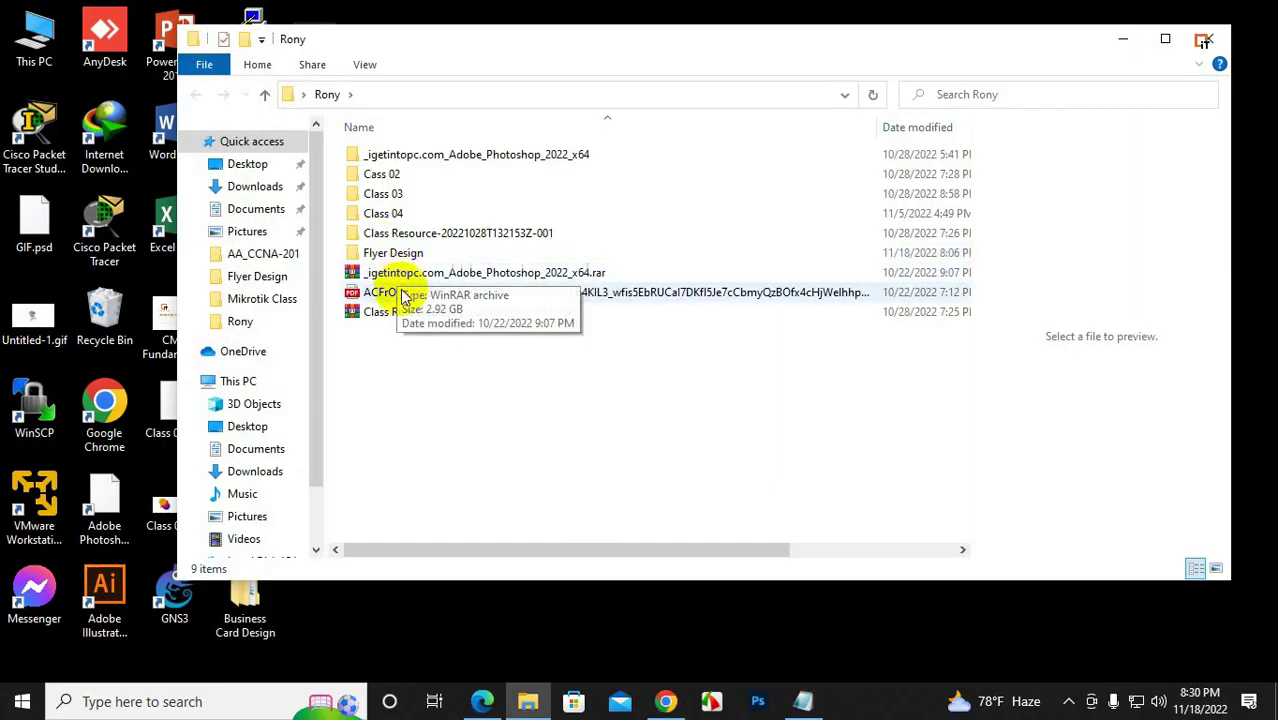
{"action": "left_click", "coordinate": [403, 291]}
{"action": "left_click", "coordinate": [405, 292]}
{"action": "left_click", "coordinate": [625, 367]}
{"action": "double_click", "coordinate": [551, 294]}
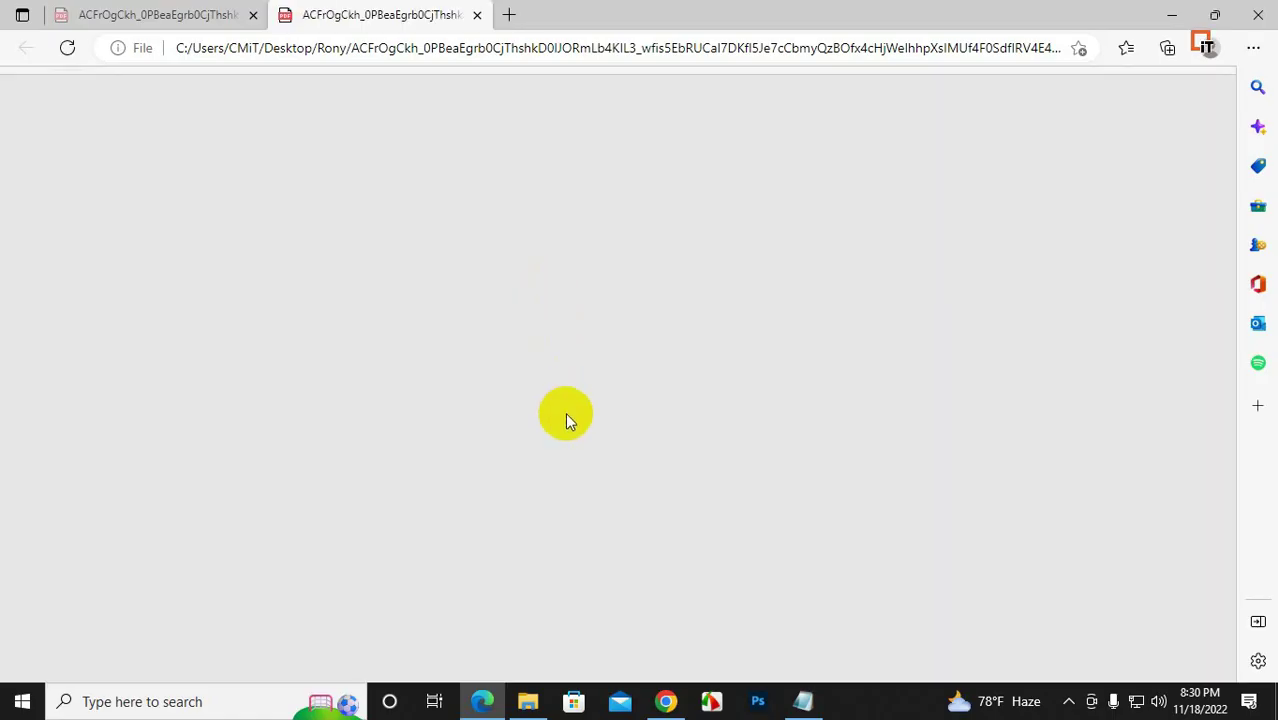
- Close the duplicate PDF tab, read the Class # 9 web template assignment, then minimize Edge
{"action": "scroll", "coordinate": [565, 415], "scroll_direction": "down", "scroll_amount": 10}
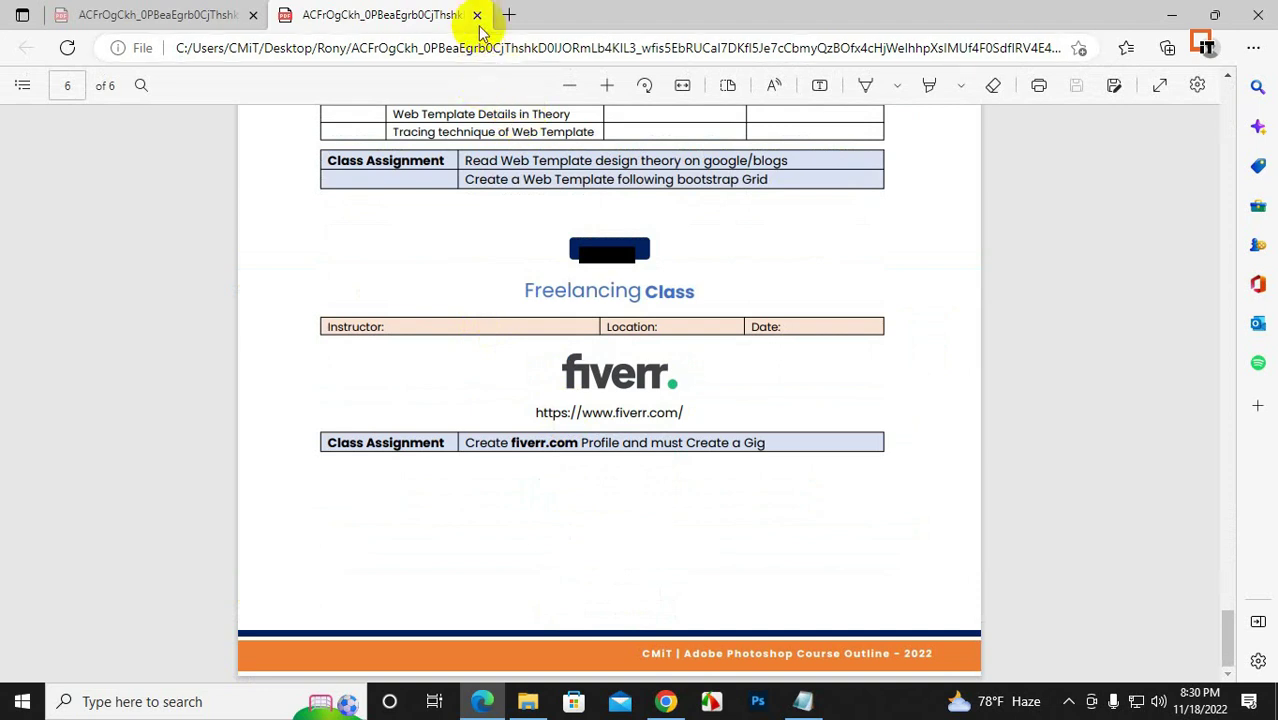
{"action": "left_click", "coordinate": [477, 14]}
{"action": "scroll", "coordinate": [590, 260], "scroll_direction": "down", "scroll_amount": 7}
{"action": "scroll", "coordinate": [641, 387], "scroll_direction": "up", "scroll_amount": 2}
{"action": "scroll", "coordinate": [641, 387], "scroll_direction": "down", "scroll_amount": 2}
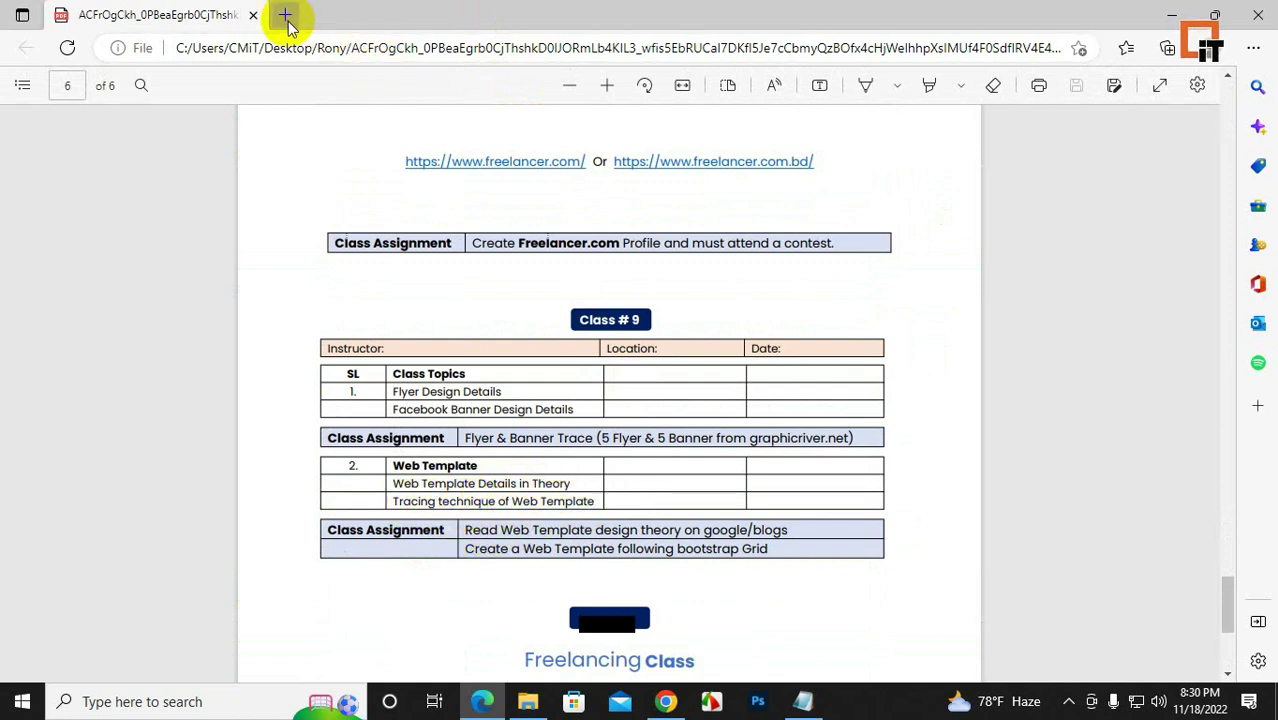
{"action": "left_click", "coordinate": [1172, 14]}
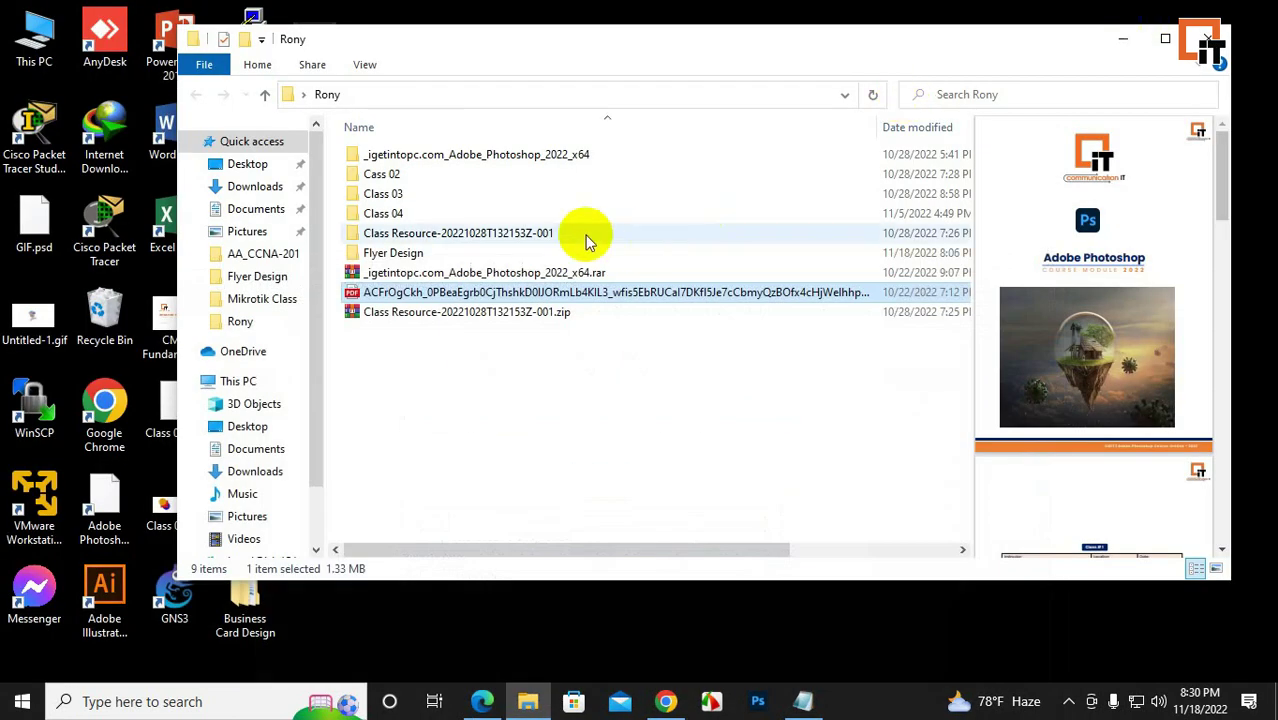
- Restore Chrome from the taskbar to show Freepik's Web Templates PSD results
{"action": "left_click", "coordinate": [667, 701]}
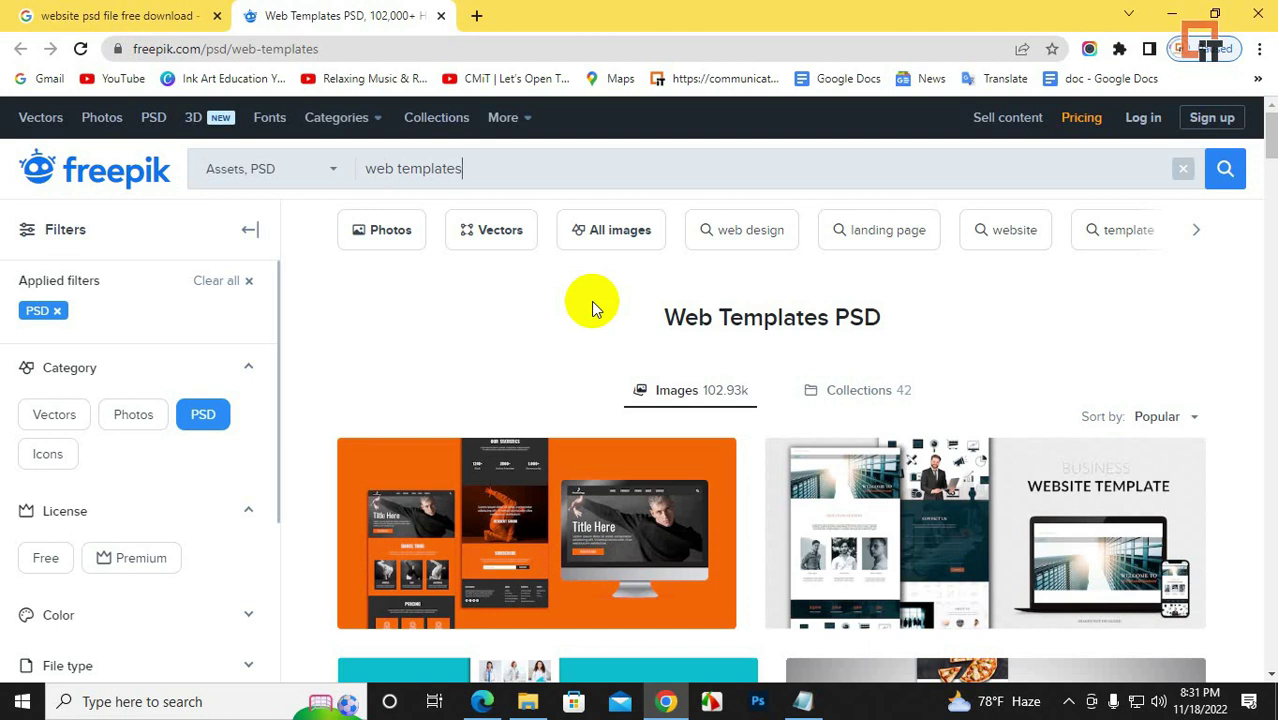
- Find the traditional Italian food restaurant template in Freepik's results and start its free download with attribution
{"action": "scroll", "coordinate": [595, 315], "scroll_direction": "down", "scroll_amount": 1}
{"action": "scroll", "coordinate": [600, 325], "scroll_direction": "down", "scroll_amount": 2}
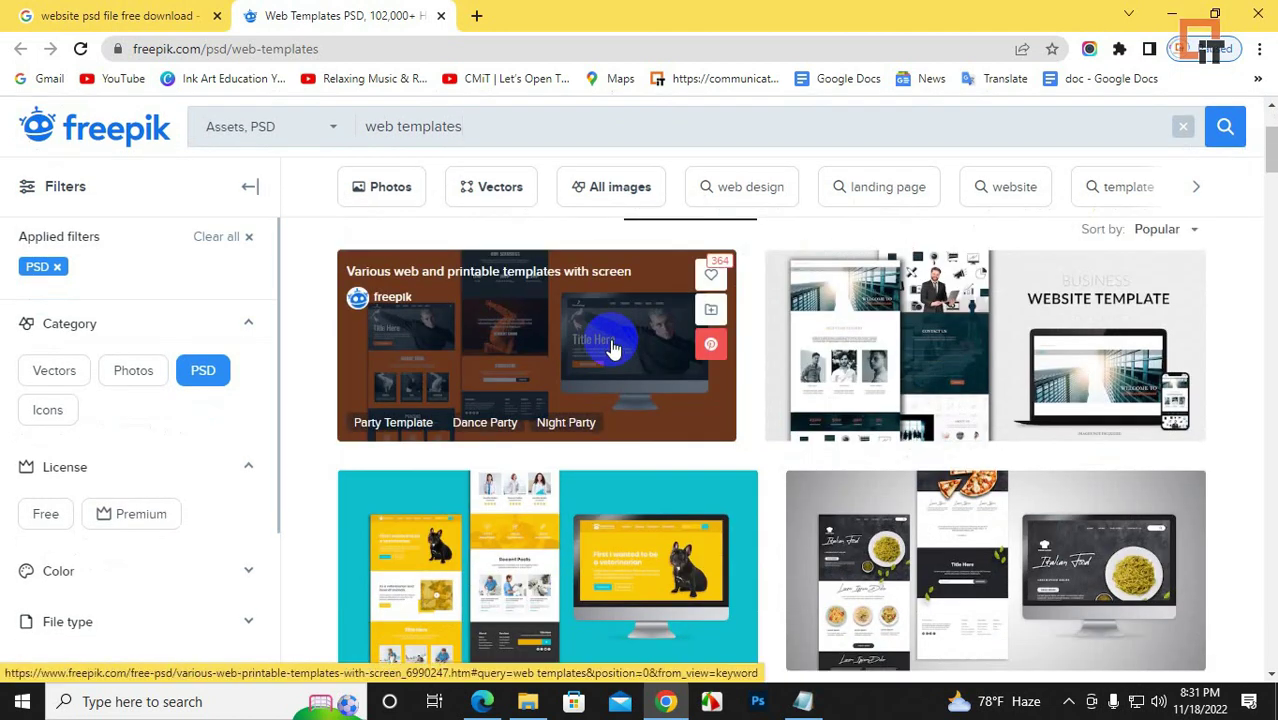
{"action": "scroll", "coordinate": [650, 366], "scroll_direction": "down", "scroll_amount": 2}
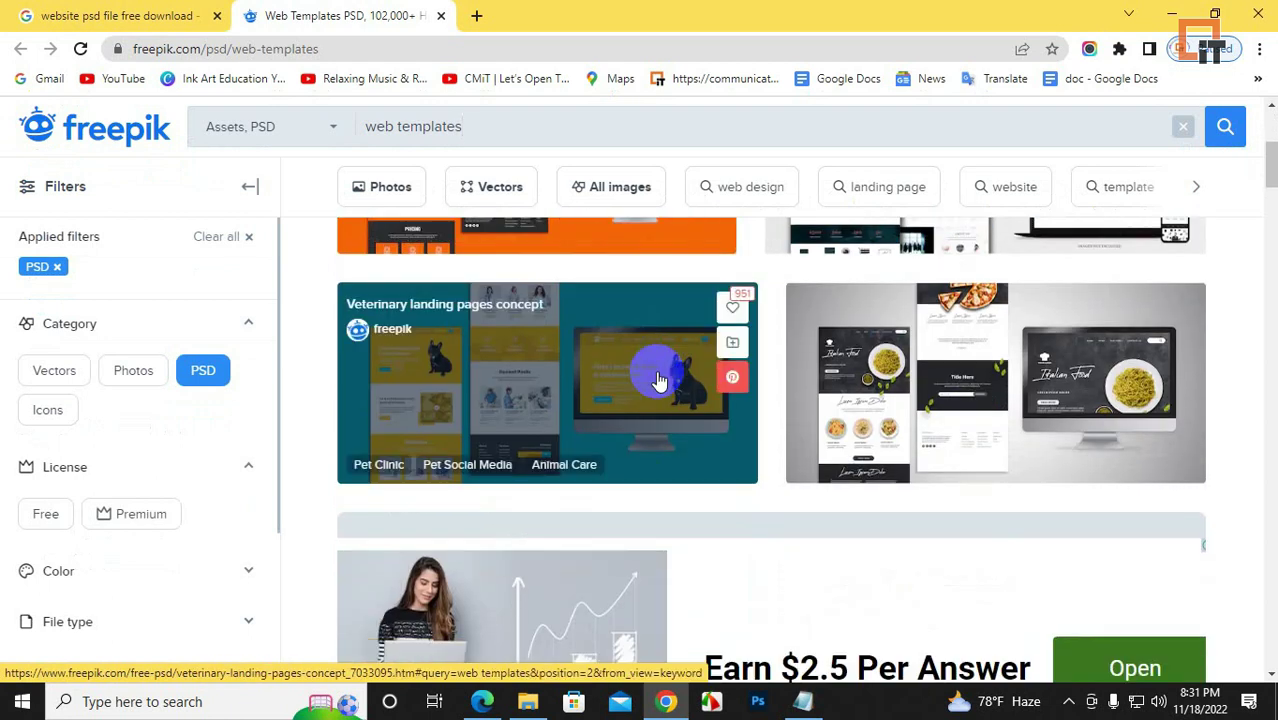
{"action": "scroll", "coordinate": [654, 376], "scroll_direction": "up", "scroll_amount": 4}
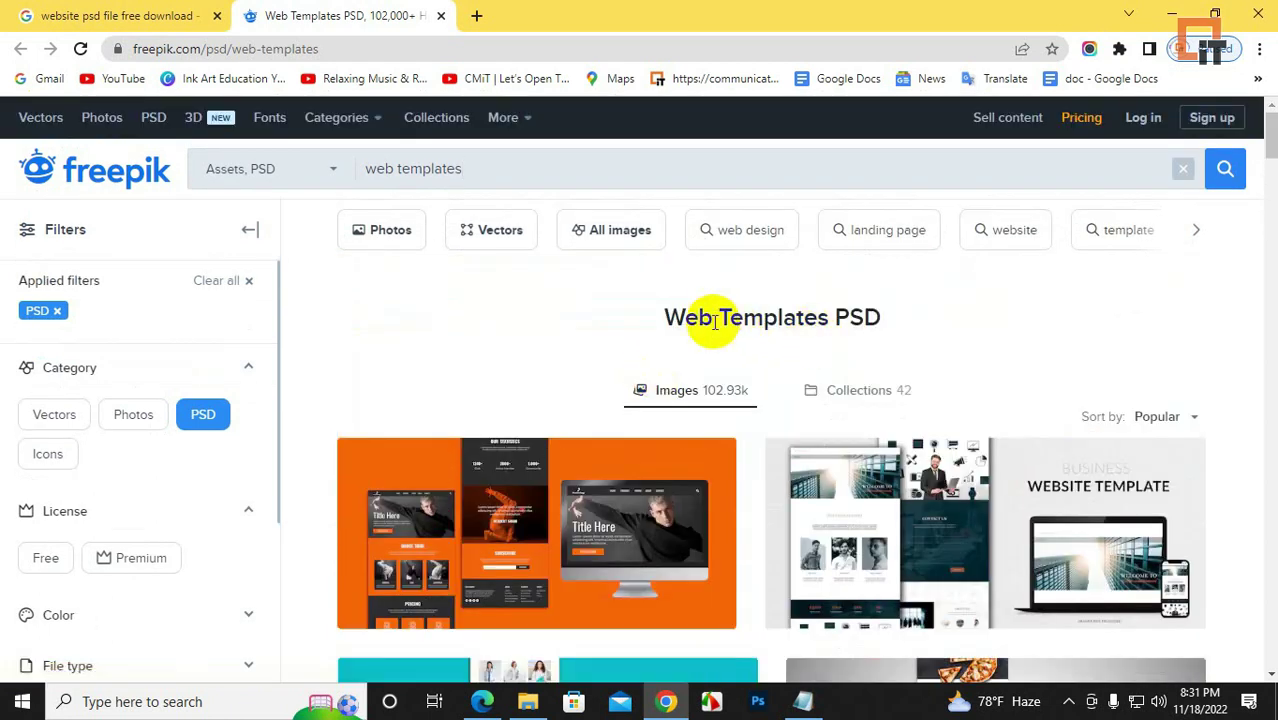
{"action": "scroll", "coordinate": [805, 400], "scroll_direction": "down", "scroll_amount": 5}
{"action": "scroll", "coordinate": [673, 409], "scroll_direction": "up", "scroll_amount": 2}
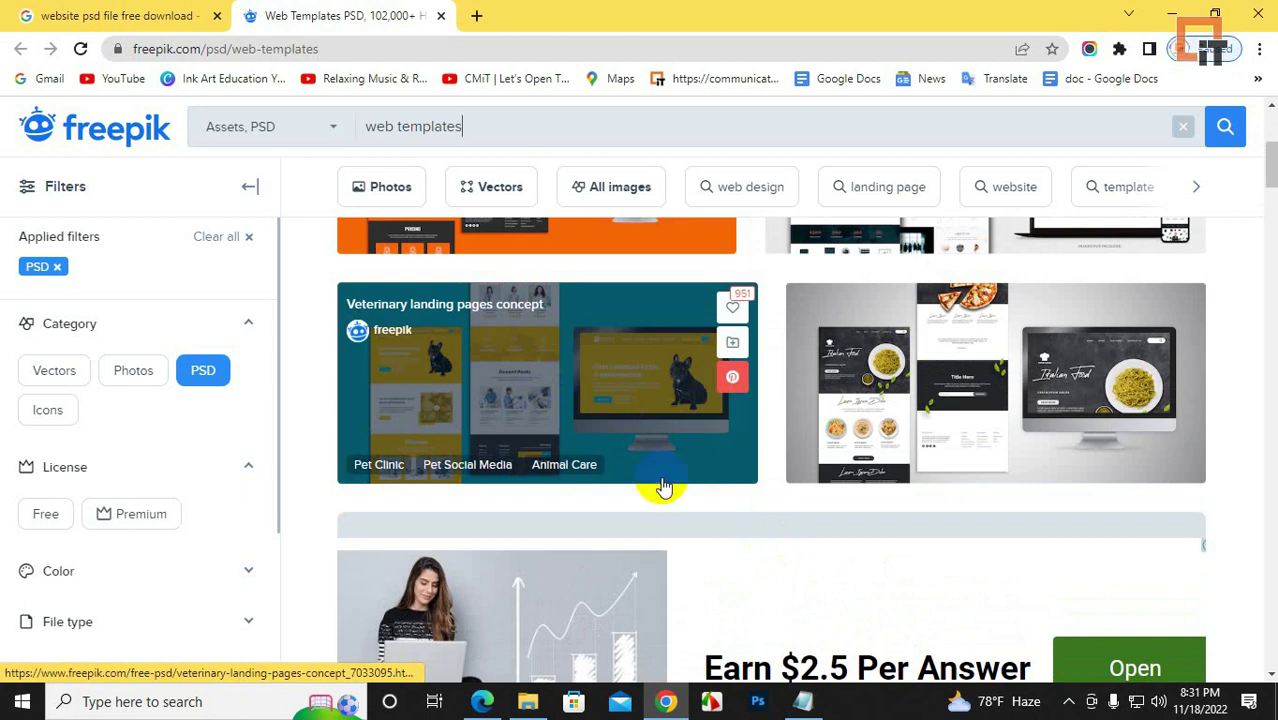
{"action": "scroll", "coordinate": [968, 410], "scroll_direction": "down", "scroll_amount": 2}
{"action": "scroll", "coordinate": [985, 402], "scroll_direction": "up", "scroll_amount": 2}
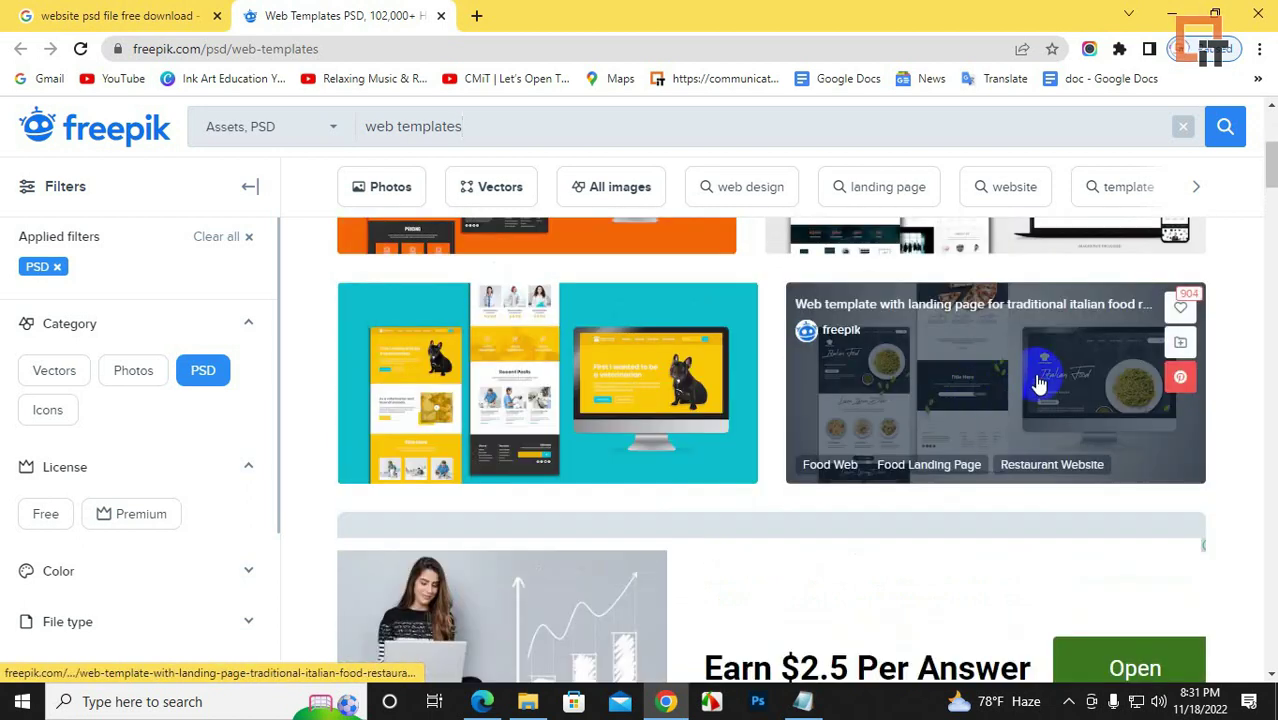
{"action": "left_click", "coordinate": [1038, 376]}
{"action": "left_click", "coordinate": [1033, 440]}
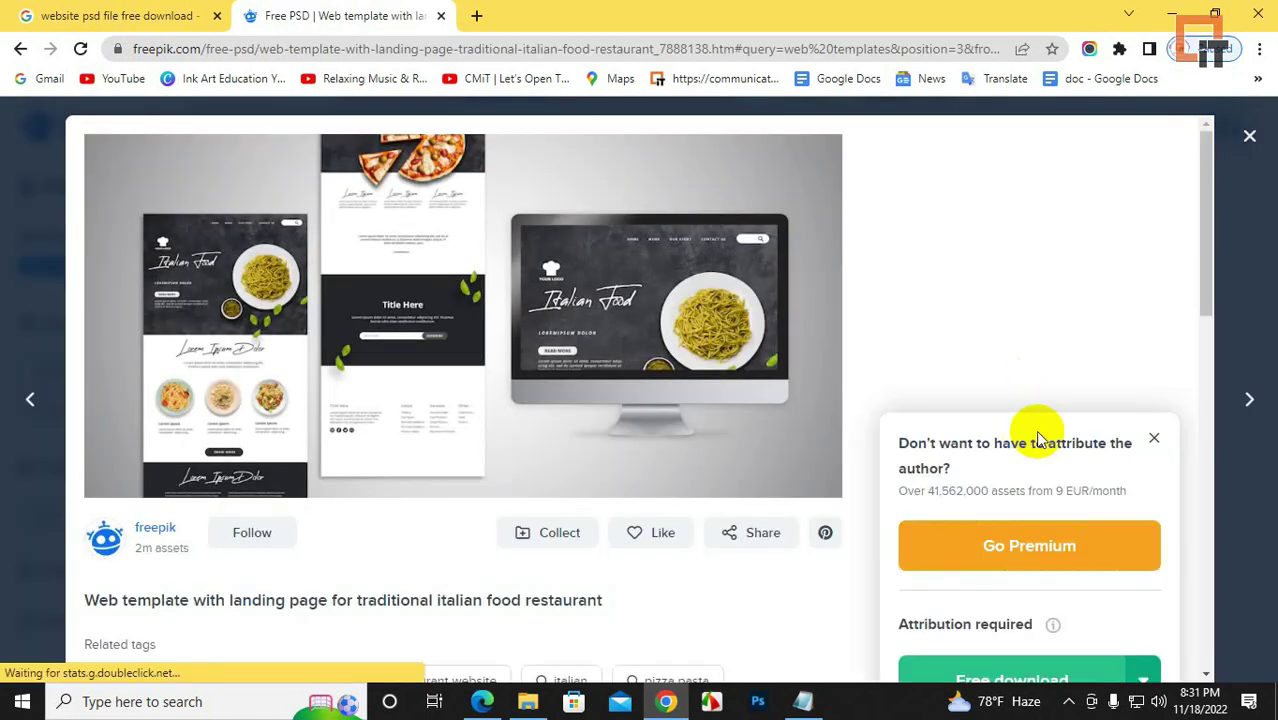
{"action": "scroll", "coordinate": [1056, 471], "scroll_direction": "down", "scroll_amount": 2}
{"action": "left_click", "coordinate": [1018, 500]}
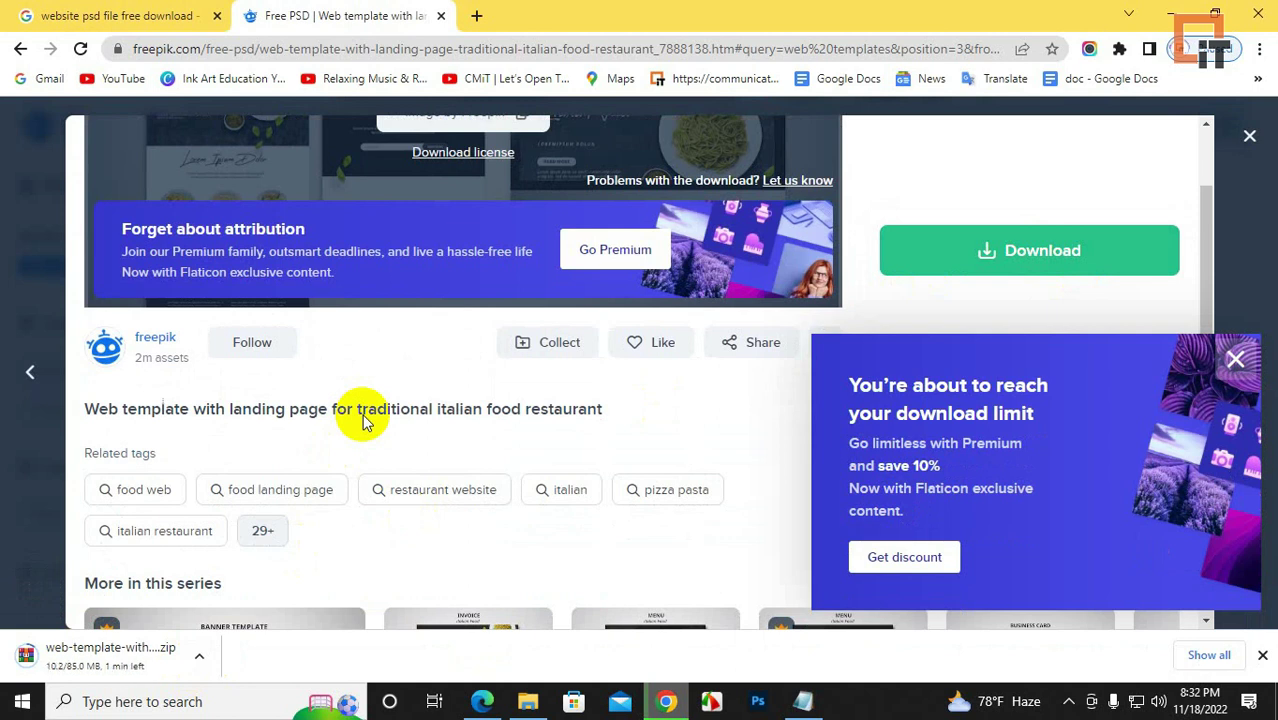
- Visit spruceup.studio in a new tab and browse it, then return to the Freepik tab
{"action": "left_click", "coordinate": [476, 17]}
{"action": "type", "text": "sp"}
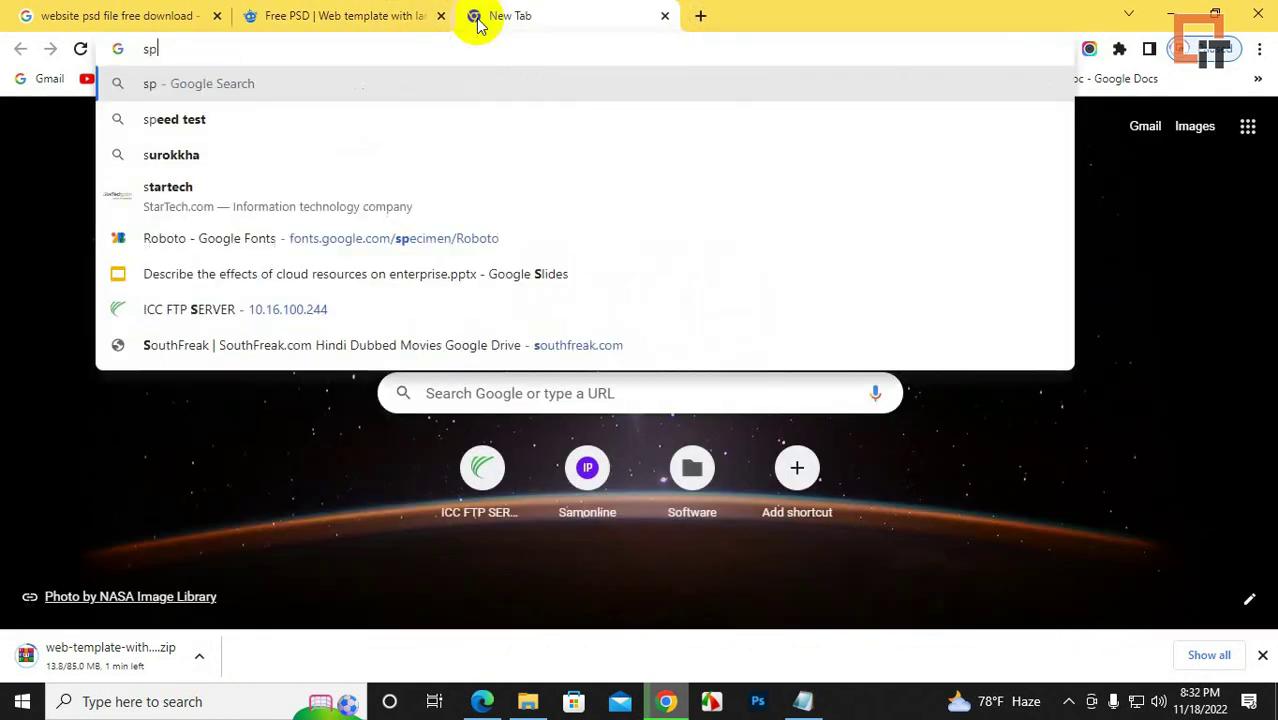
{"action": "type", "text": "ruceup"}
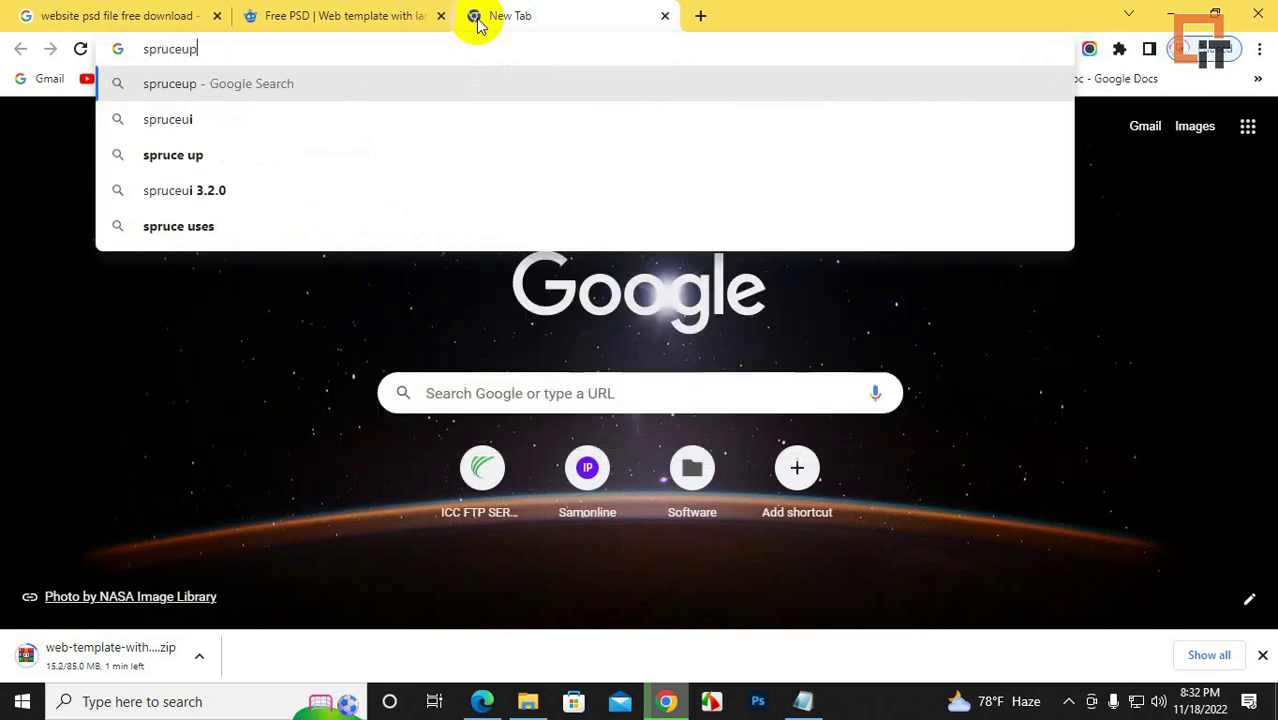
{"action": "type", "text": ".studio"}
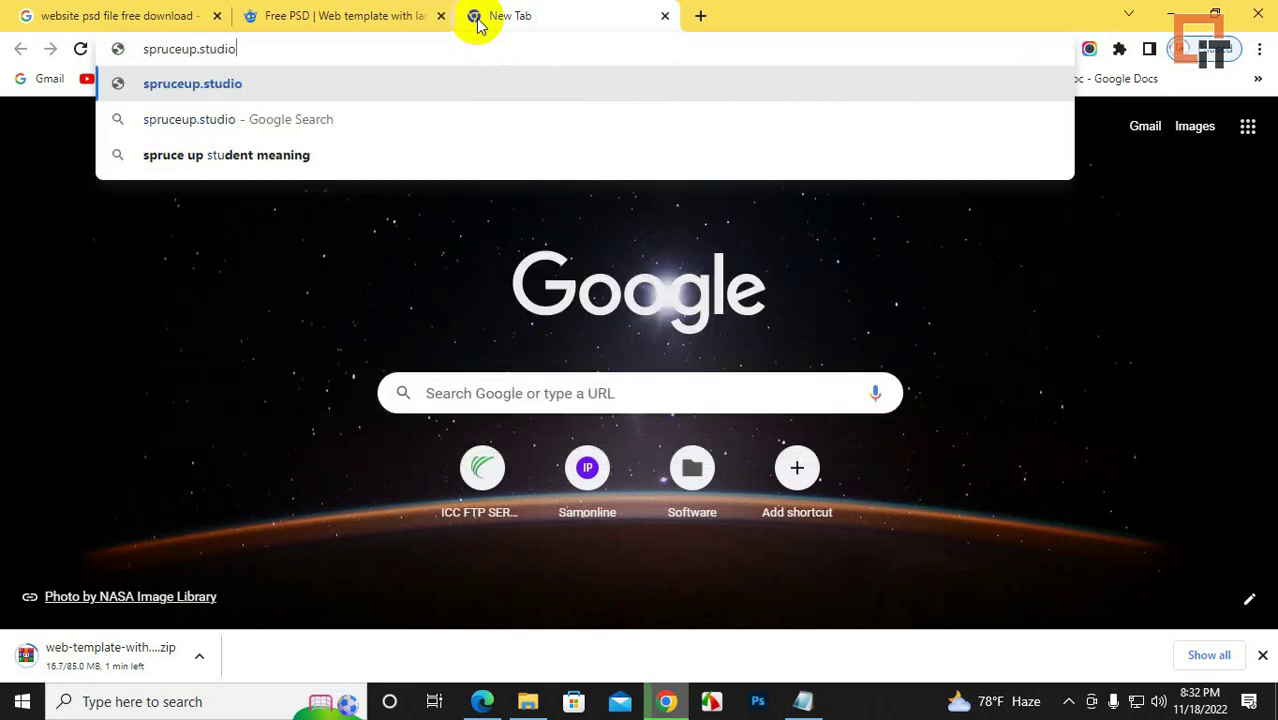
{"action": "key", "text": "Return"}
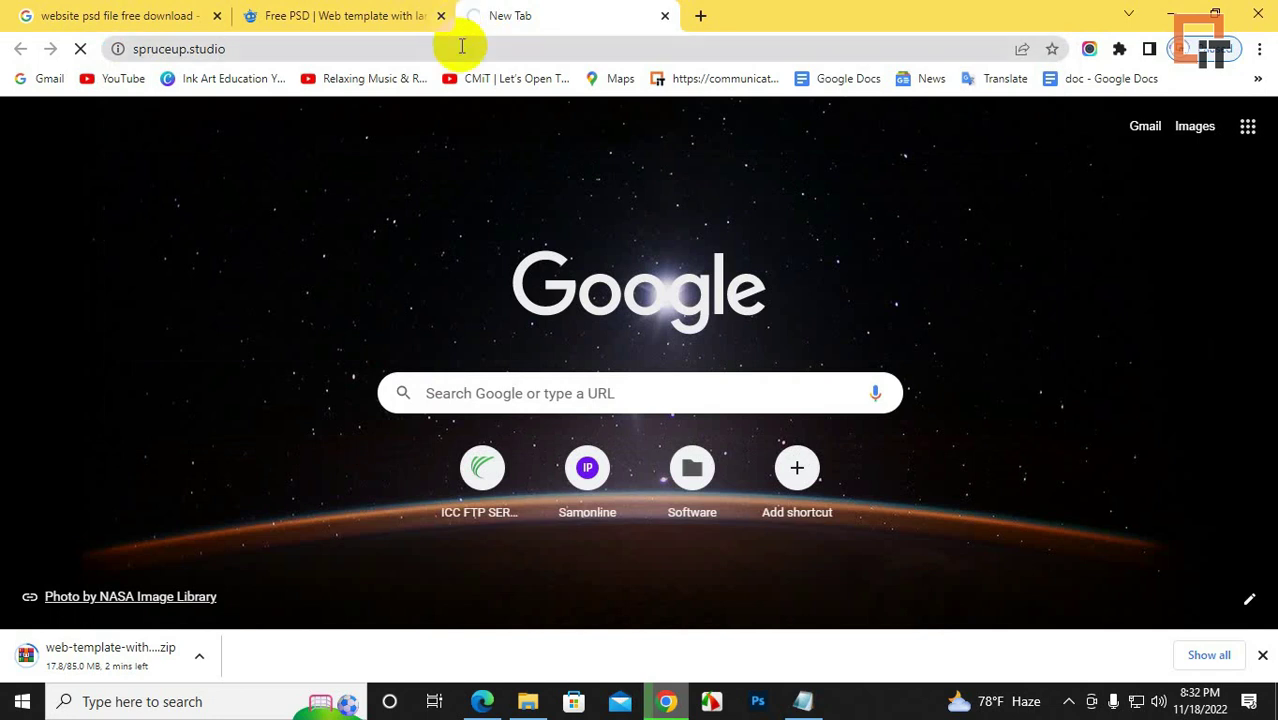
{"action": "left_click", "coordinate": [522, 157]}
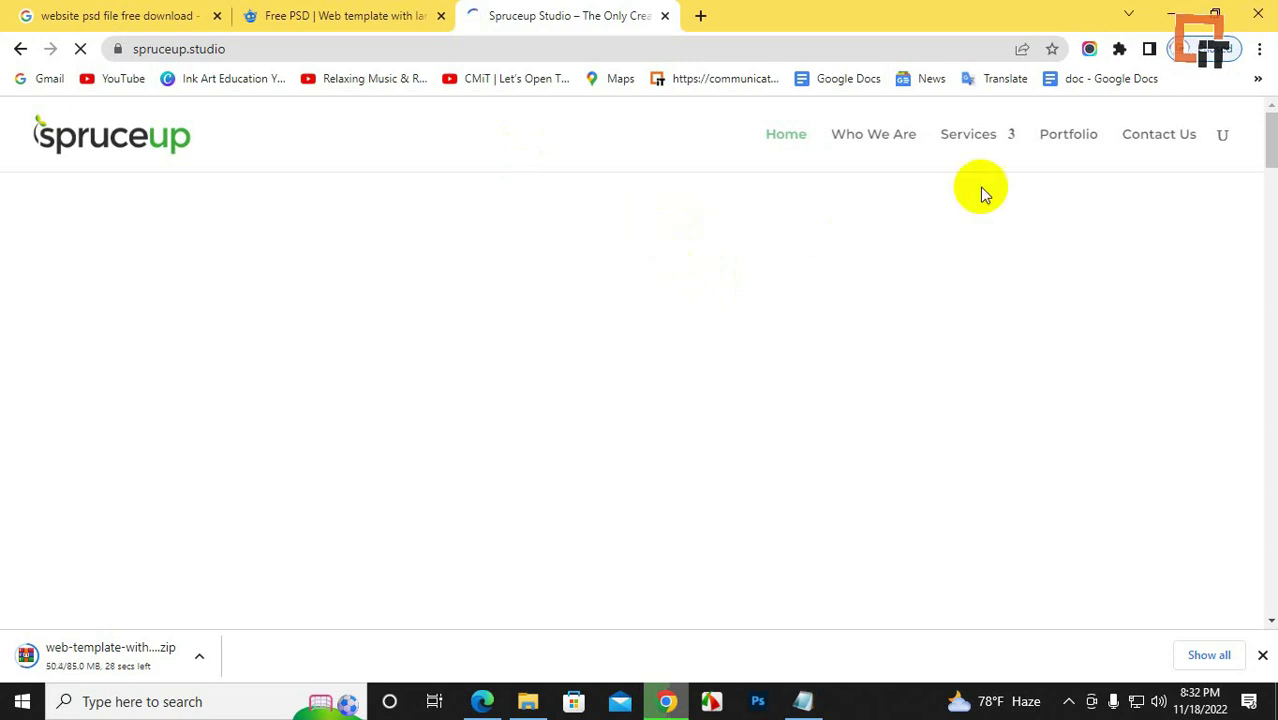
{"action": "scroll", "coordinate": [601, 270], "scroll_direction": "down", "scroll_amount": 5}
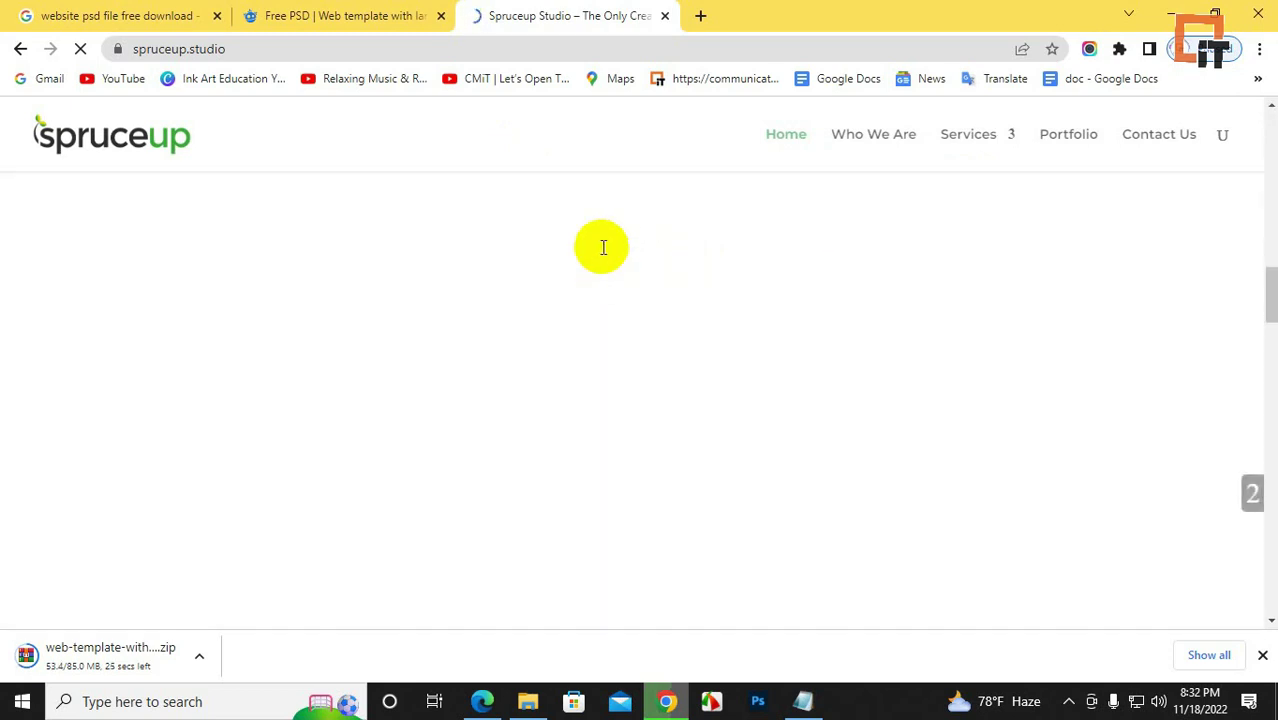
{"action": "left_click", "coordinate": [326, 17]}
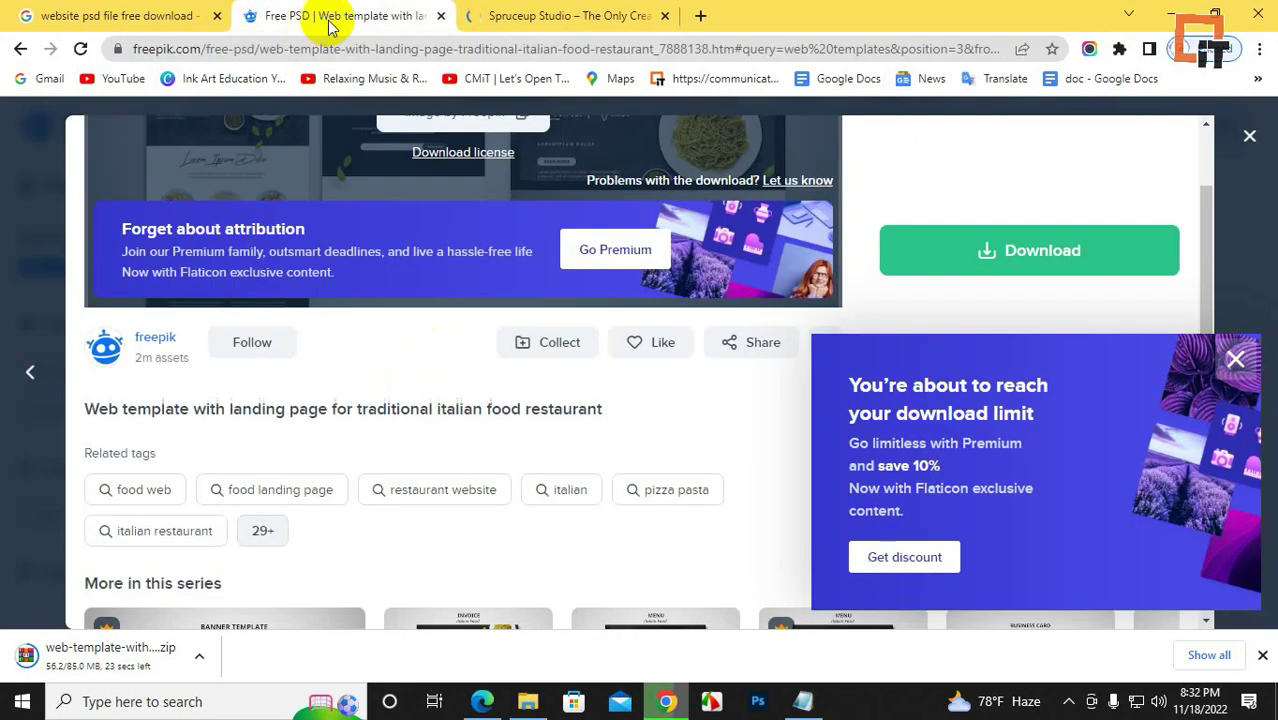
- Search Google Images for 'website templates design' and preview the Pinterest one-page website template
{"action": "left_click", "coordinate": [700, 15]}
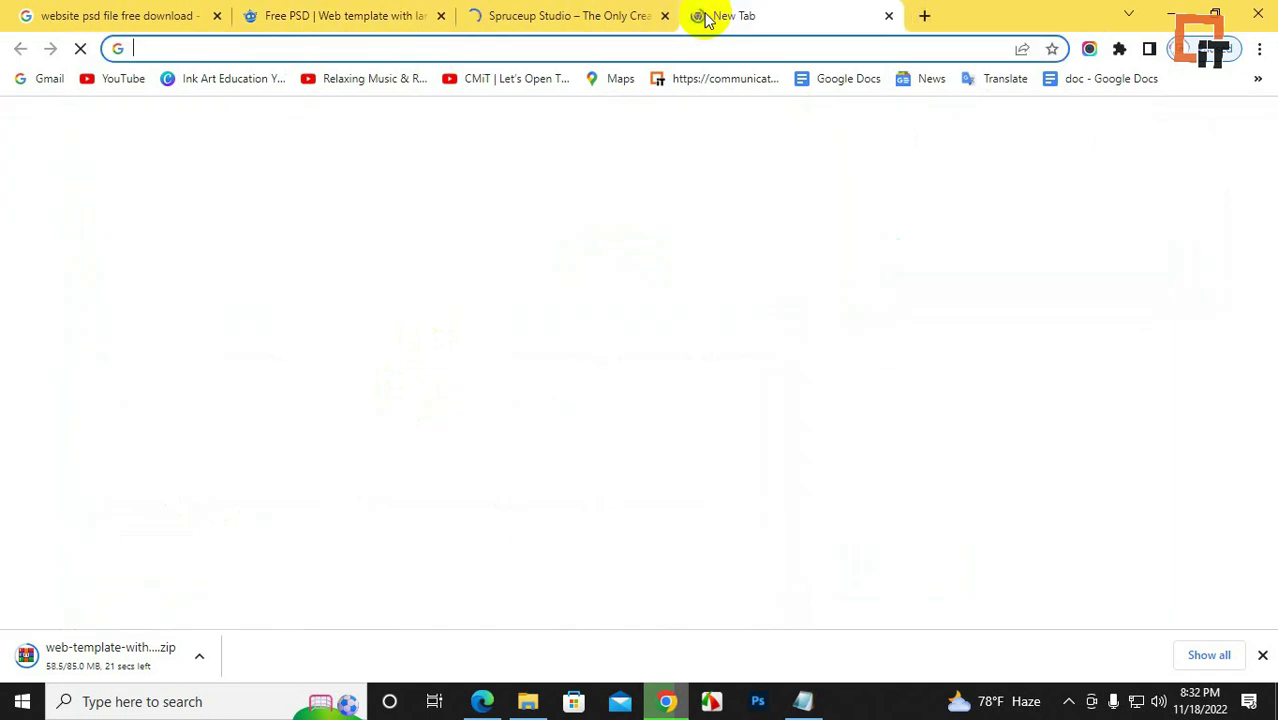
{"action": "type", "text": "w"}
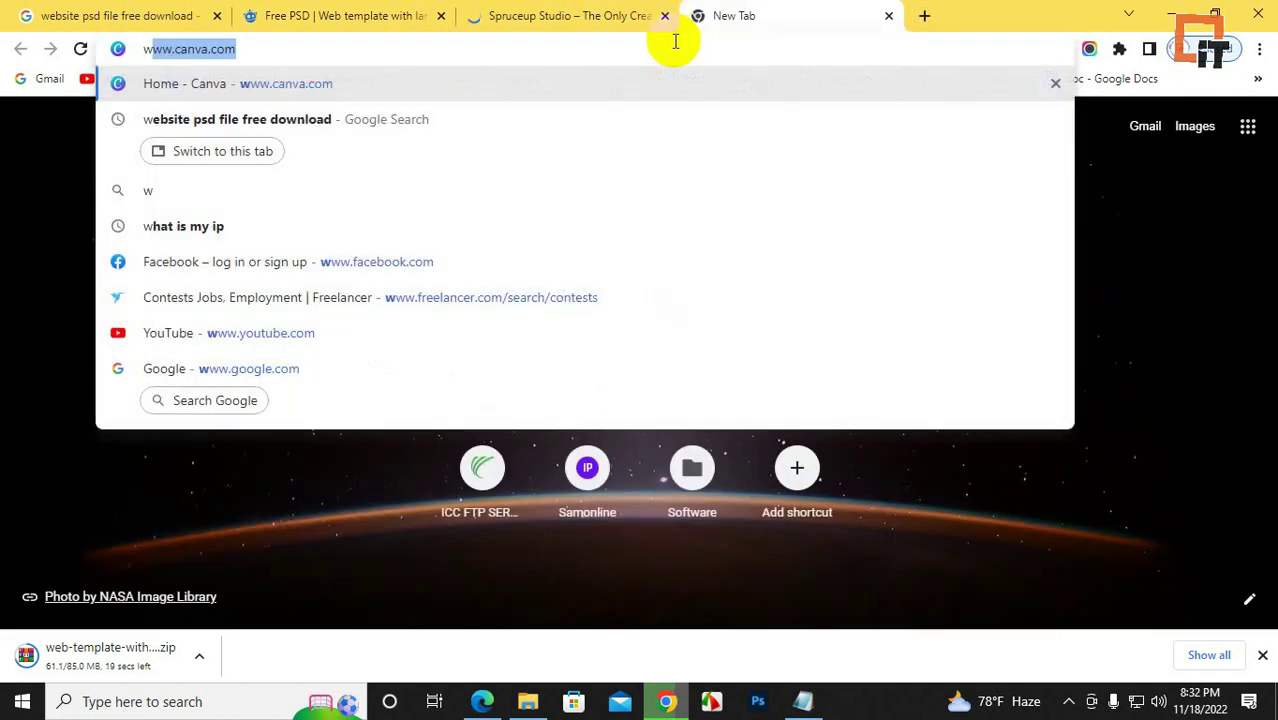
{"action": "type", "text": "ebsite "}
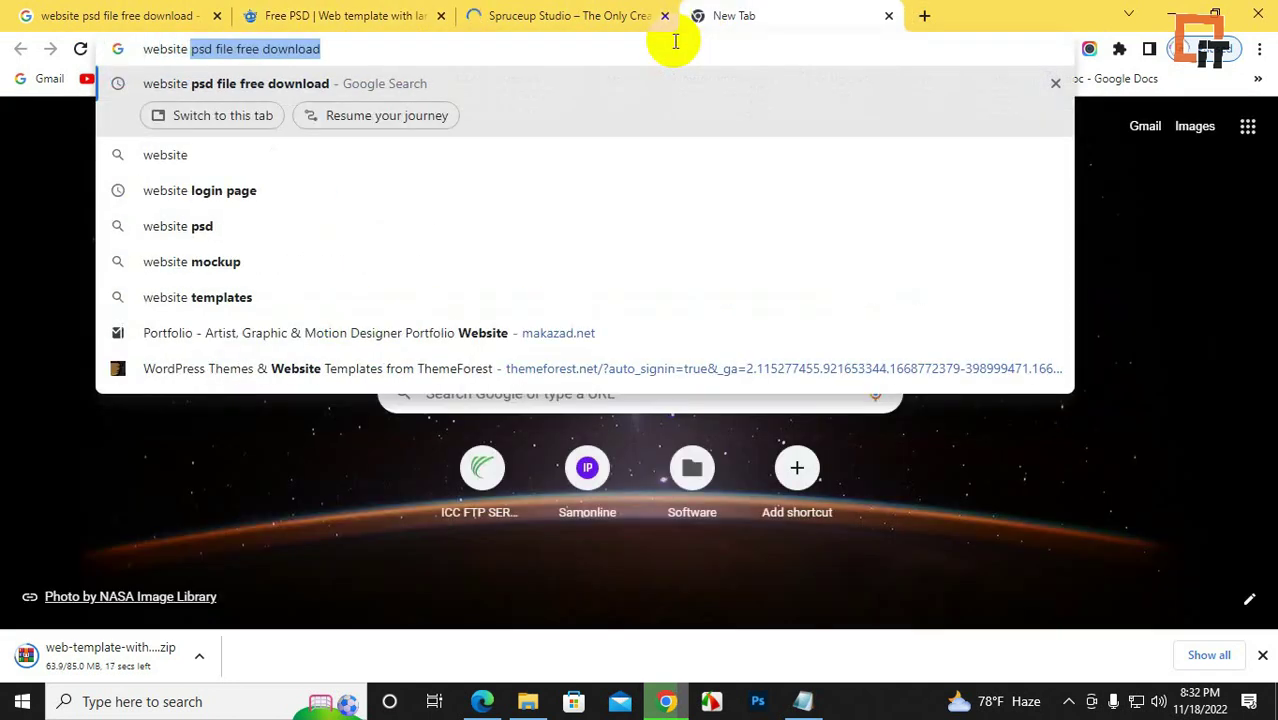
{"action": "type", "text": "t"}
{"action": "key", "text": "Down"}
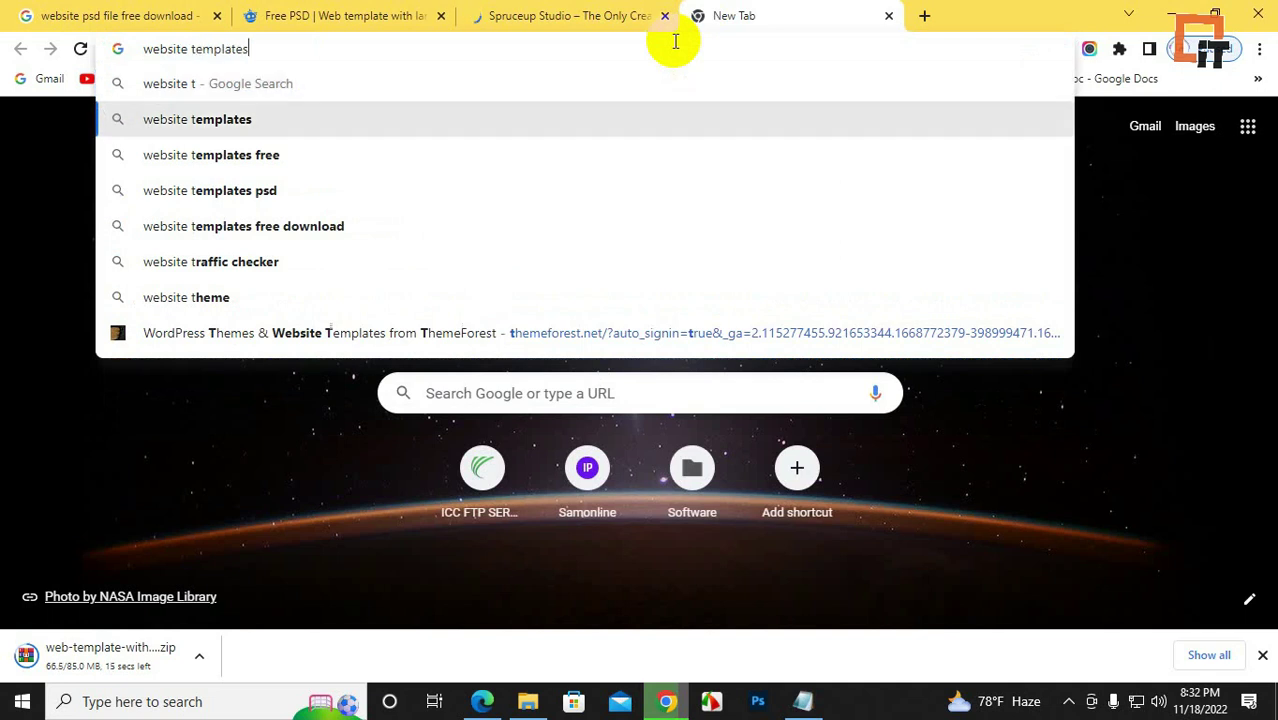
{"action": "key", "text": "Return"}
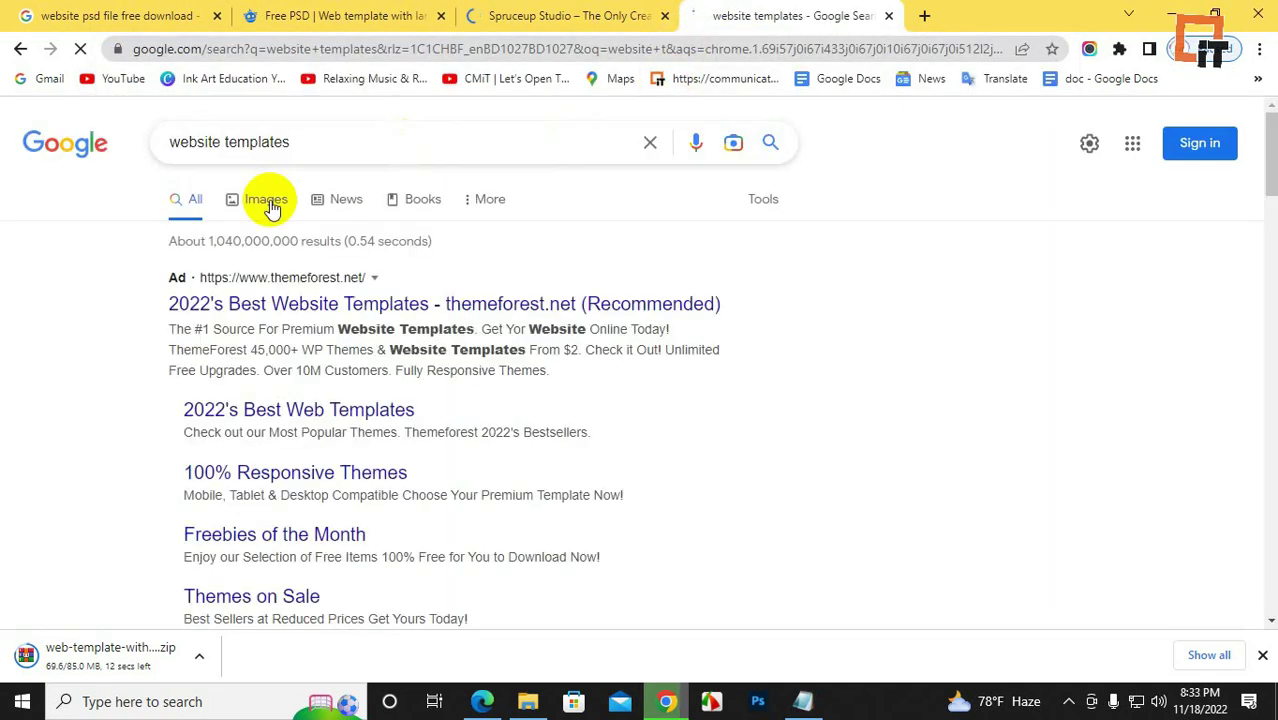
{"action": "left_click", "coordinate": [262, 201]}
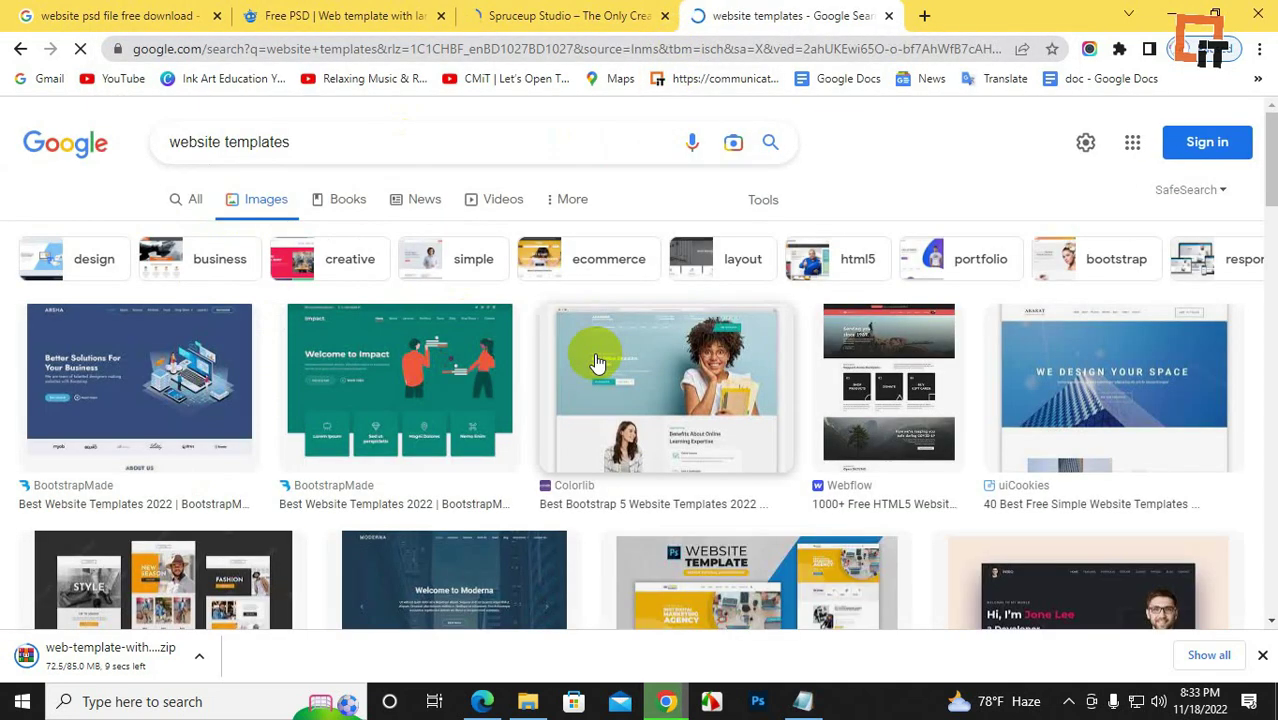
{"action": "left_click", "coordinate": [347, 145]}
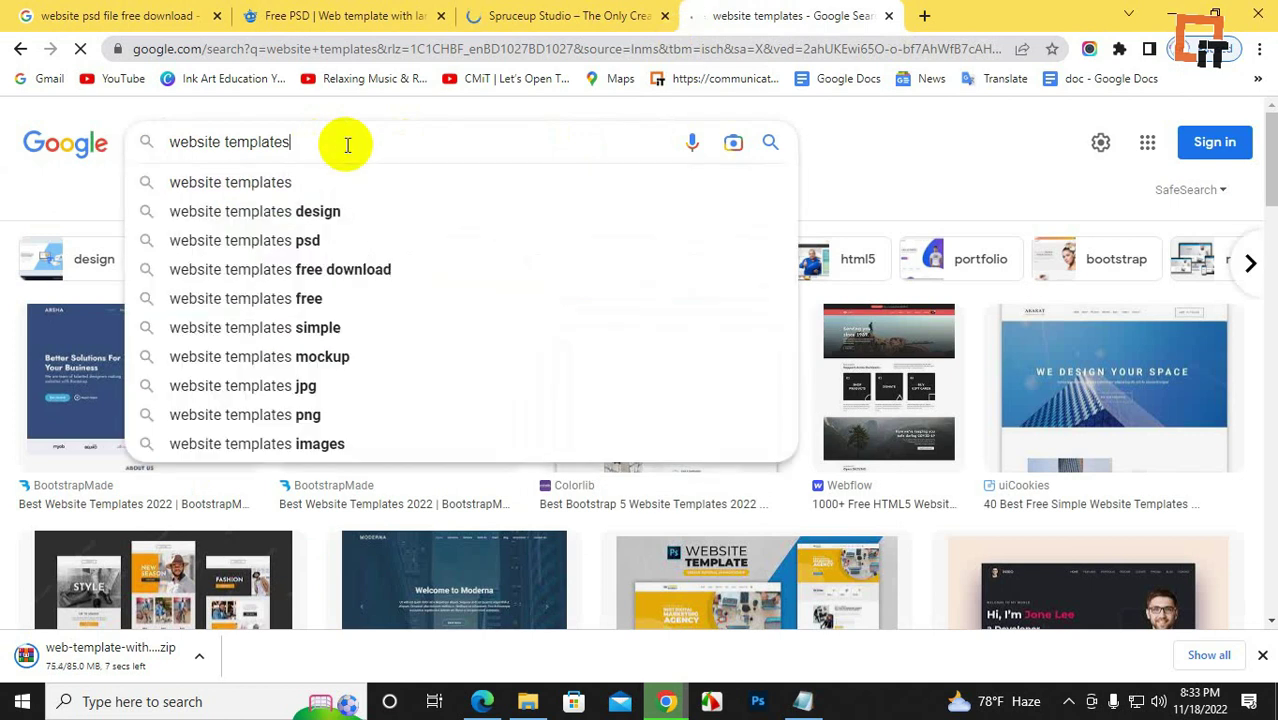
{"action": "double_click", "coordinate": [347, 145]}
{"action": "left_click", "coordinate": [347, 145]}
{"action": "type", "text": "design"}
{"action": "key", "text": "Return"}
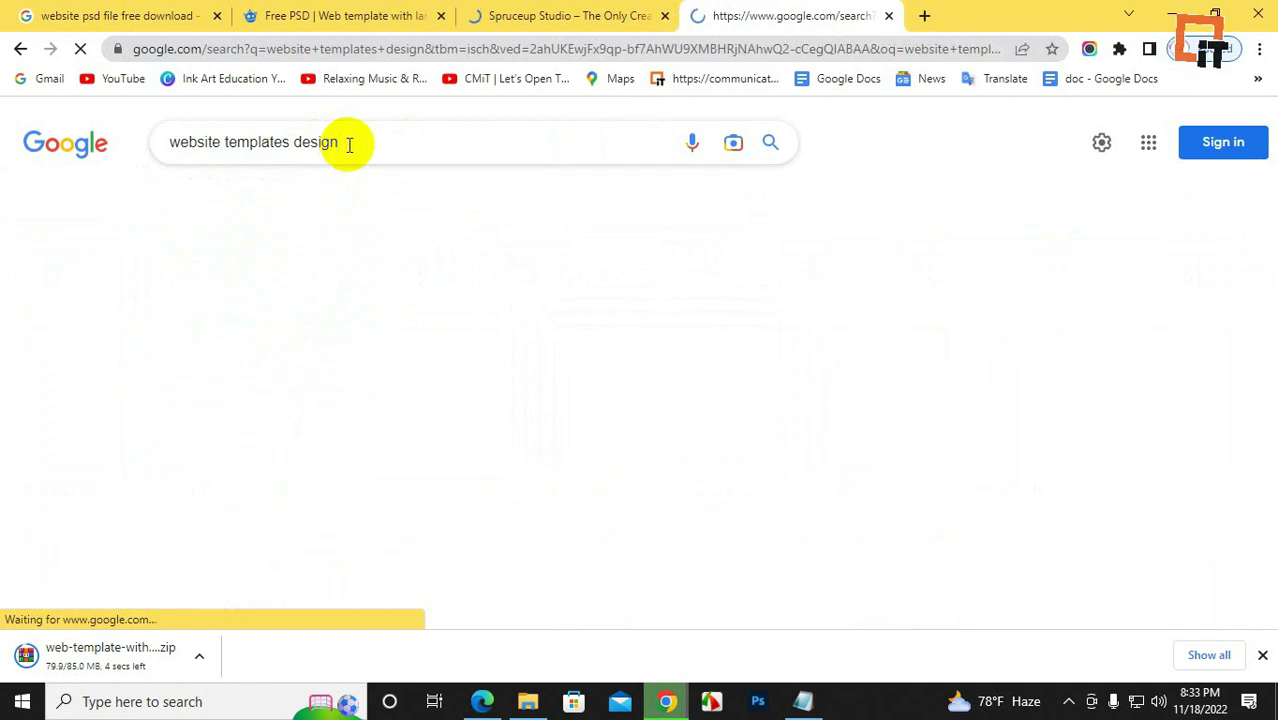
{"action": "left_click", "coordinate": [713, 363]}
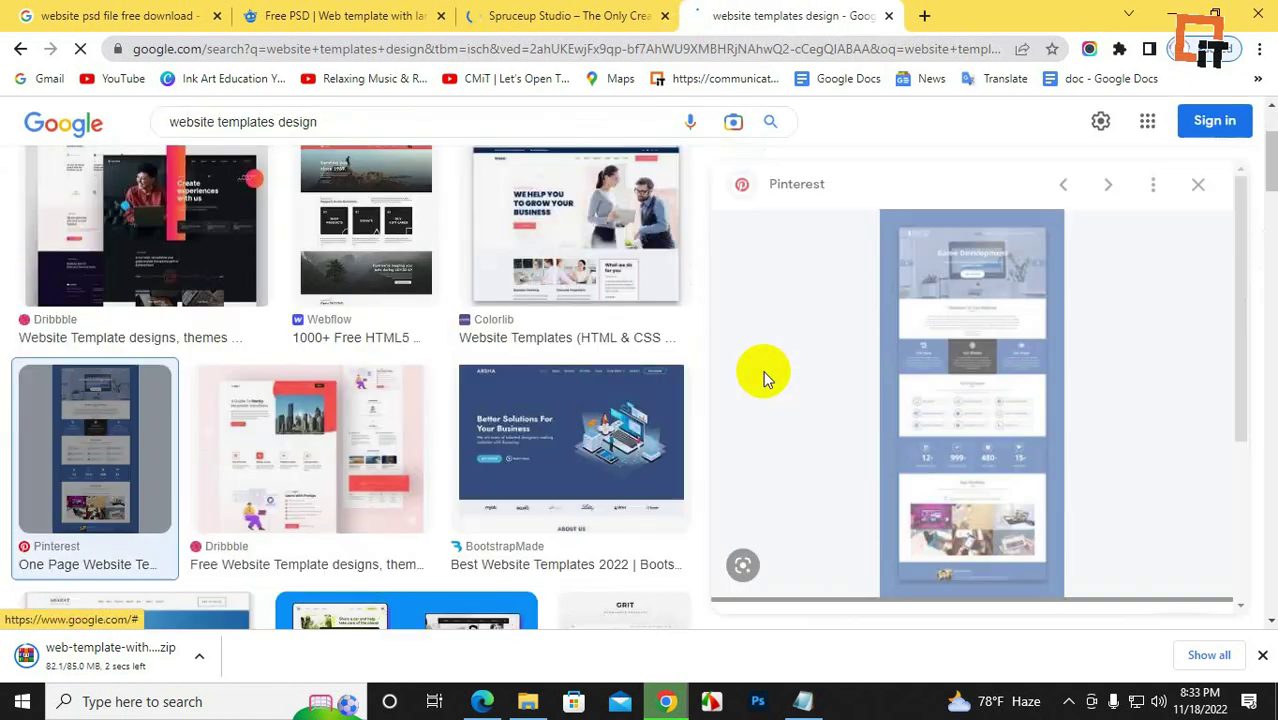
- Open the Pinterest template image in its own tab at full size and scroll through it
{"action": "right_click", "coordinate": [962, 370]}
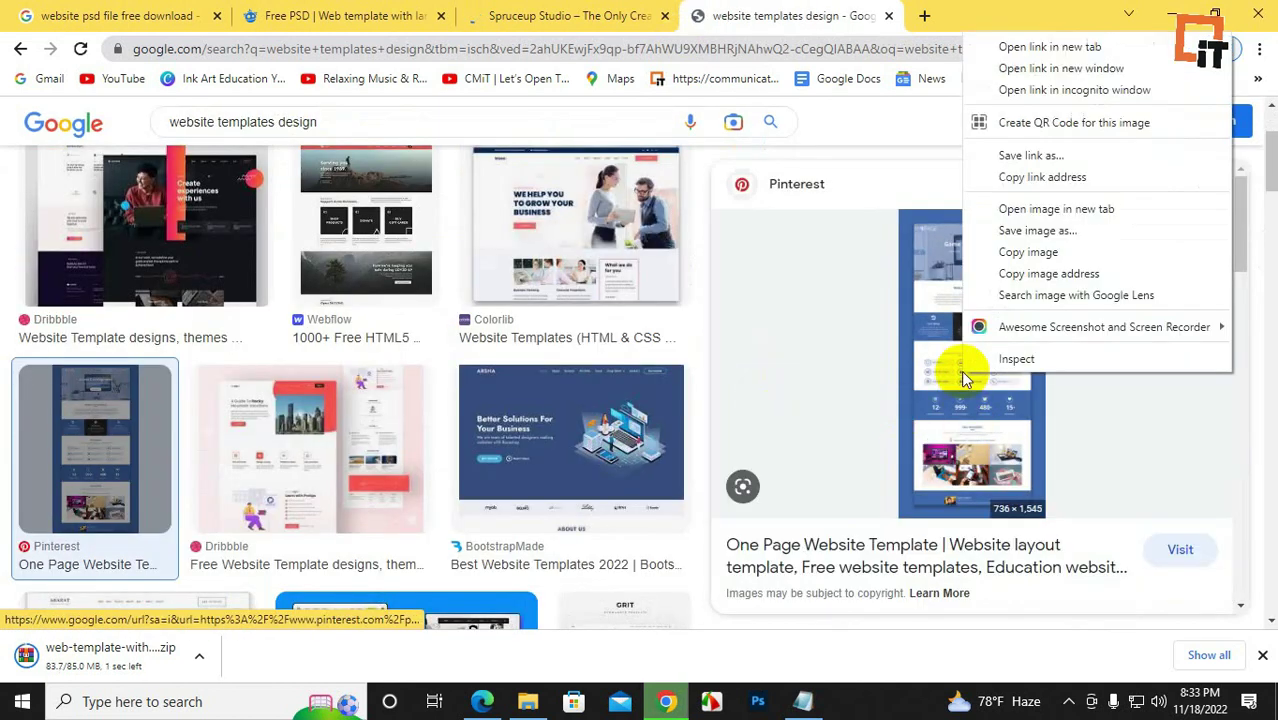
{"action": "left_click", "coordinate": [1056, 210]}
{"action": "left_click", "coordinate": [935, 16]}
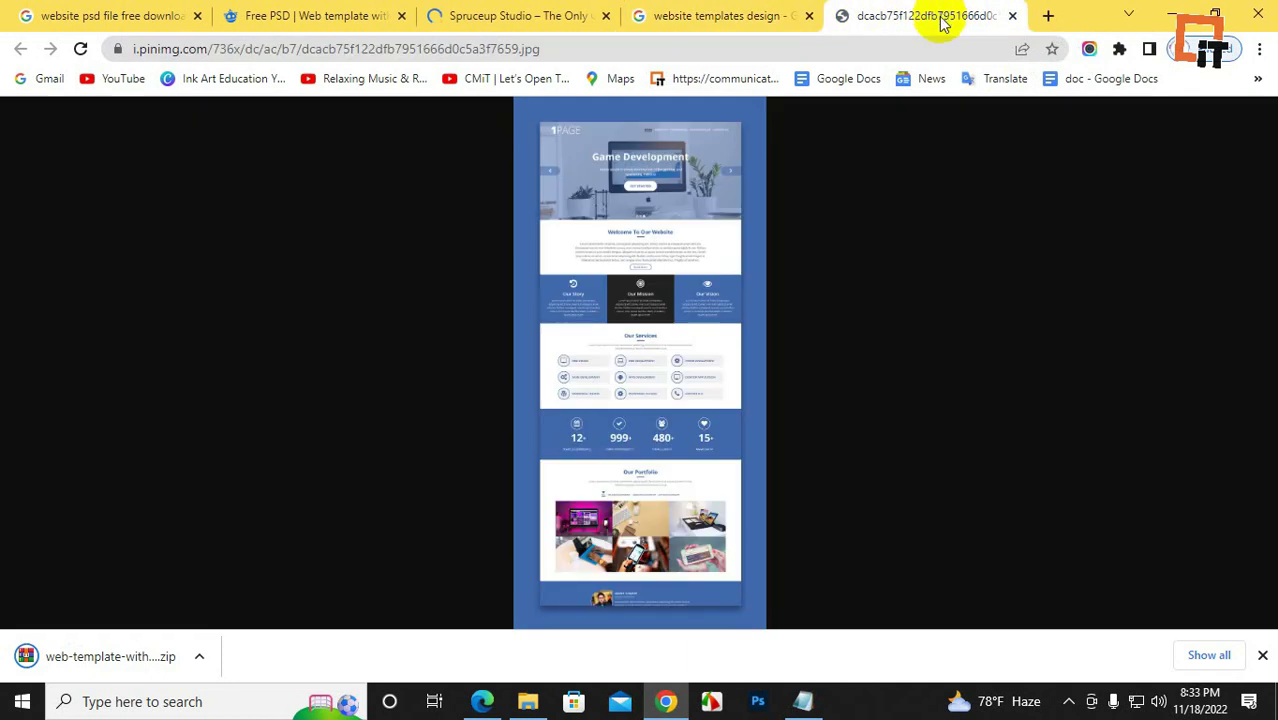
{"action": "left_click", "coordinate": [651, 190]}
{"action": "scroll", "coordinate": [856, 356], "scroll_direction": "down", "scroll_amount": 5}
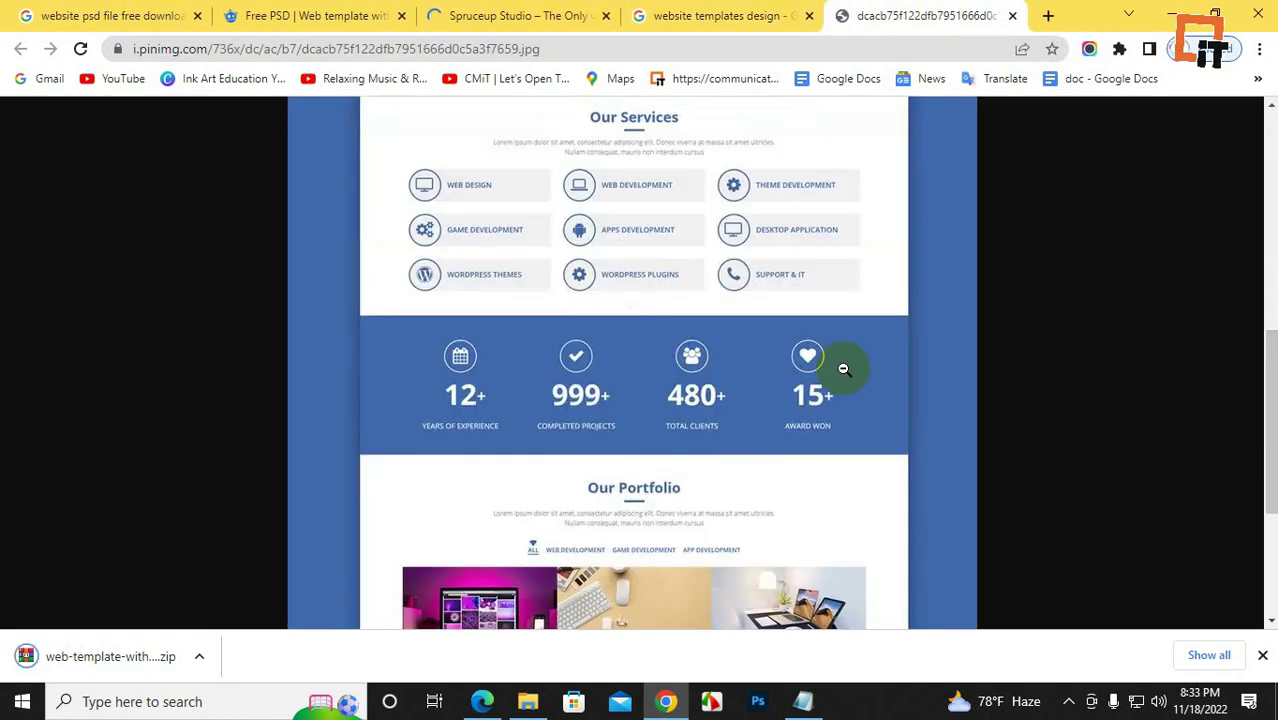
{"action": "scroll", "coordinate": [843, 369], "scroll_direction": "down", "scroll_amount": 3}
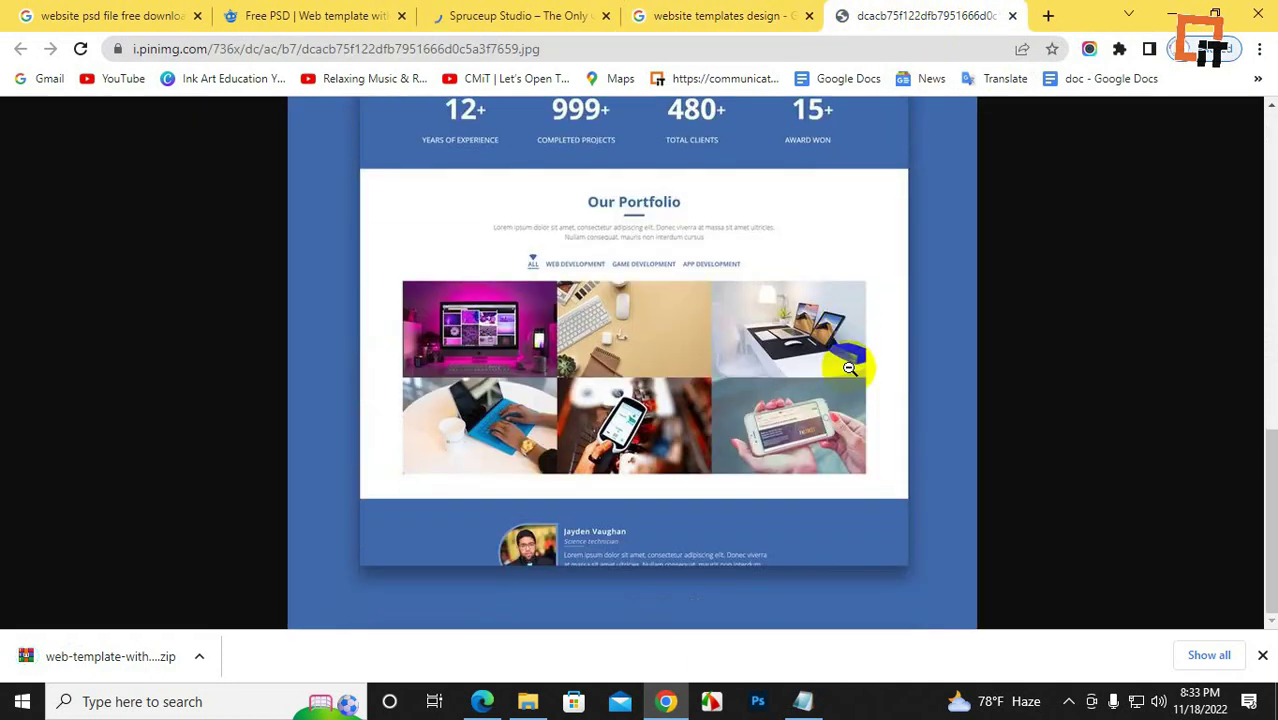
{"action": "scroll", "coordinate": [849, 368], "scroll_direction": "up", "scroll_amount": 8}
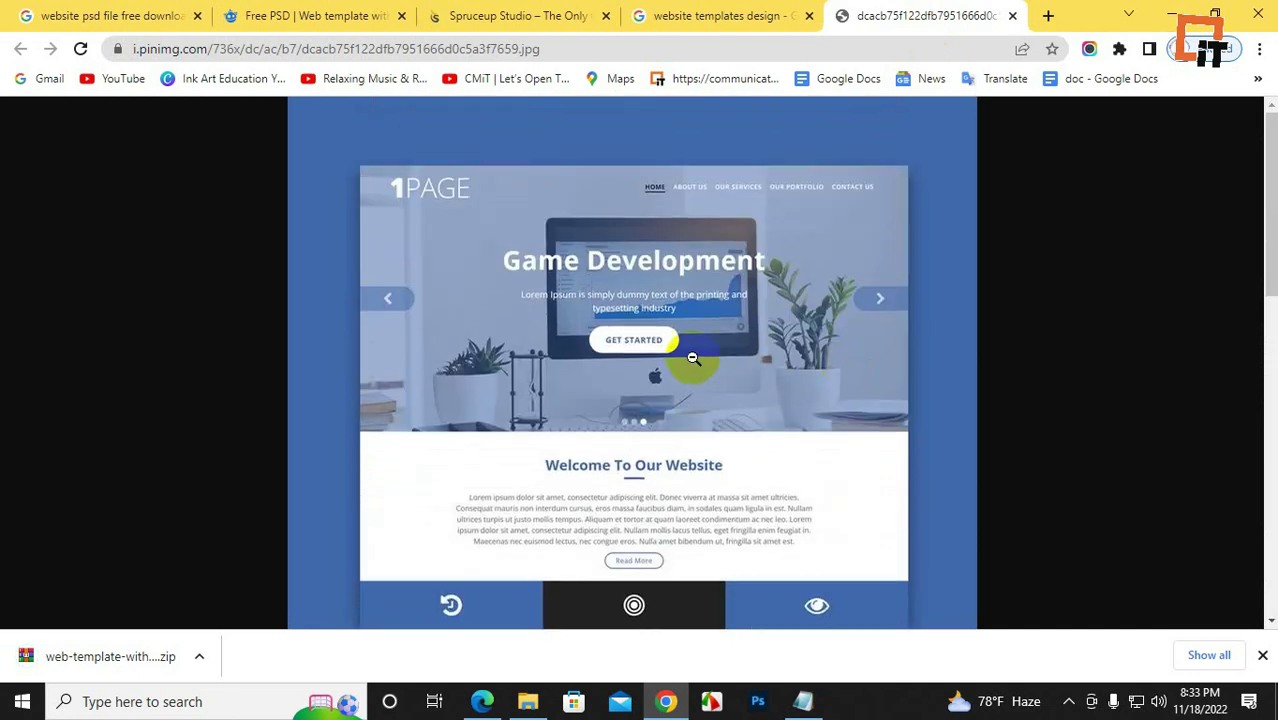
{"action": "scroll", "coordinate": [697, 358], "scroll_direction": "down", "scroll_amount": 2}
{"action": "scroll", "coordinate": [699, 360], "scroll_direction": "up", "scroll_amount": 2}
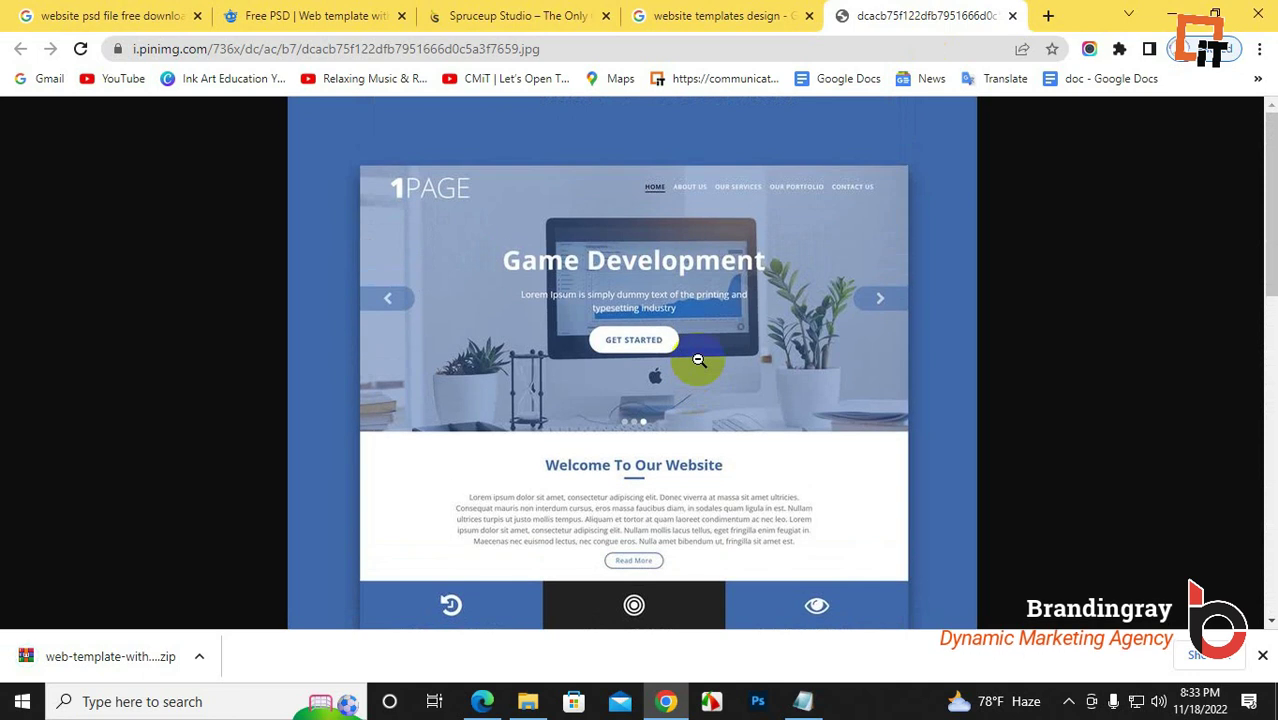
{"action": "scroll", "coordinate": [703, 360], "scroll_direction": "down", "scroll_amount": 2}
{"action": "scroll", "coordinate": [703, 360], "scroll_direction": "up", "scroll_amount": 2}
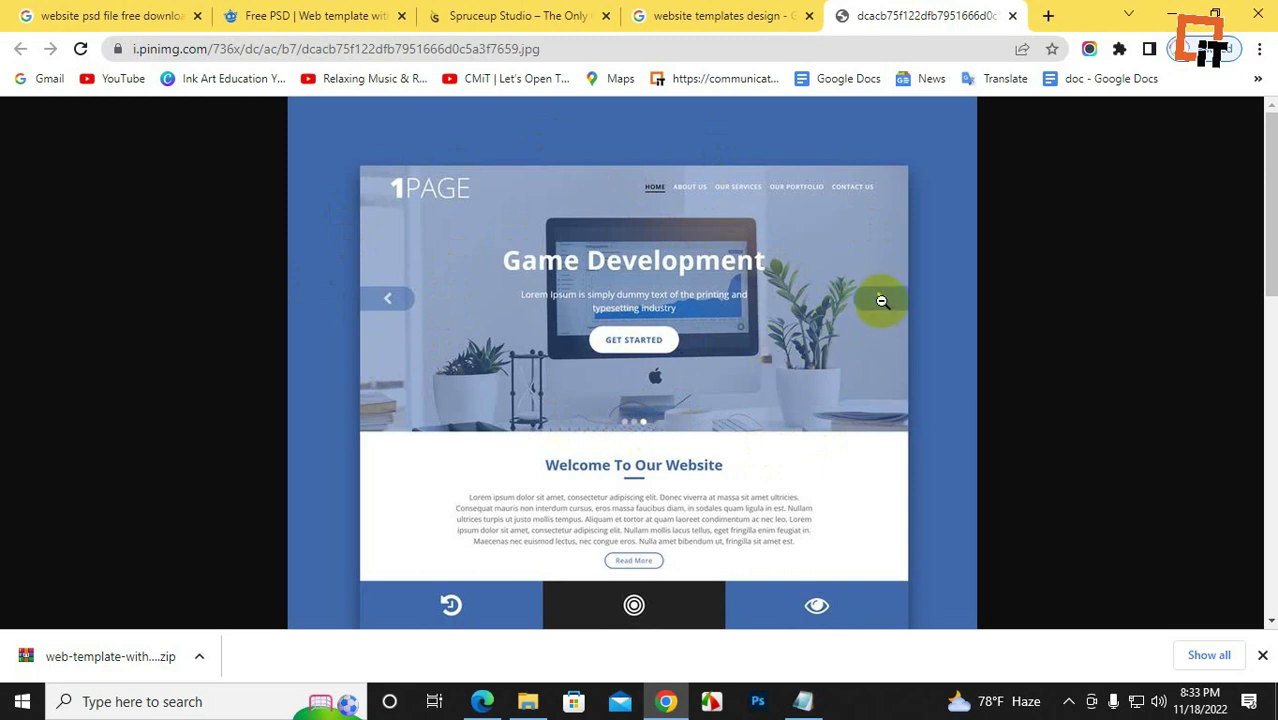
- Study the template image's sections up to the Welcome area, then show the finished zip in its folder
{"action": "left_click", "coordinate": [750, 296]}
{"action": "left_click", "coordinate": [706, 240]}
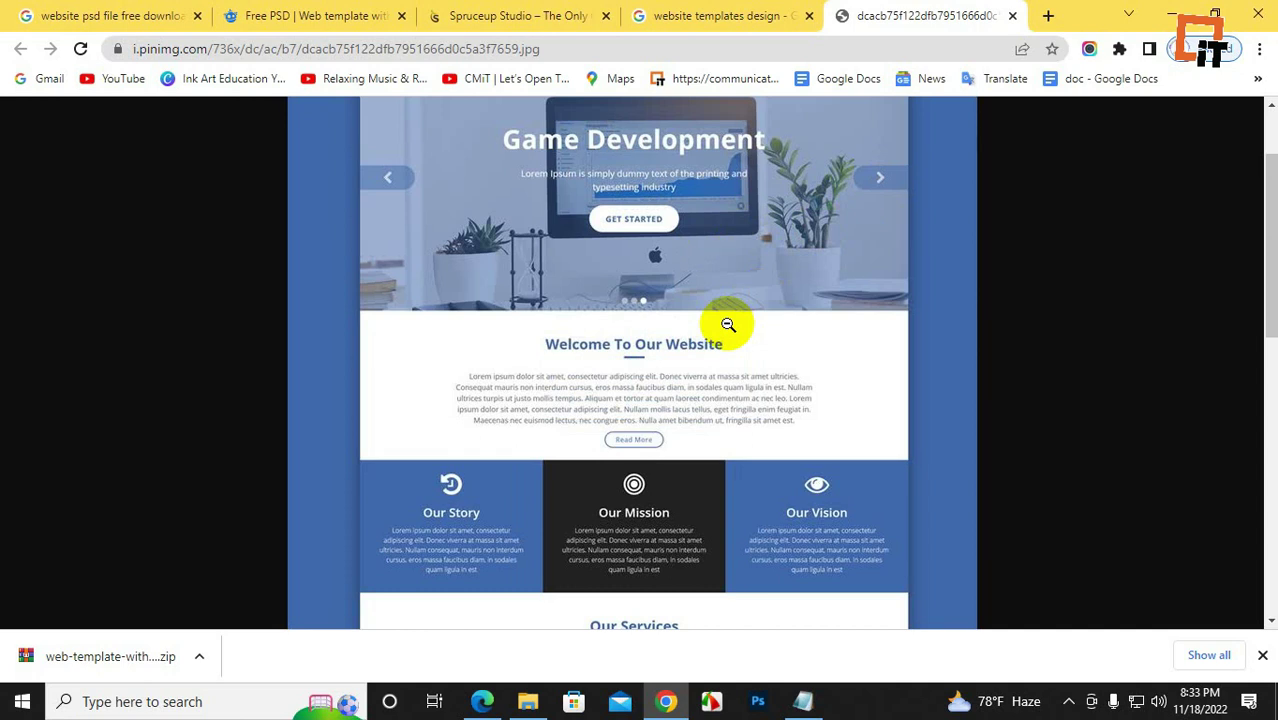
{"action": "scroll", "coordinate": [728, 324], "scroll_direction": "up", "scroll_amount": 2}
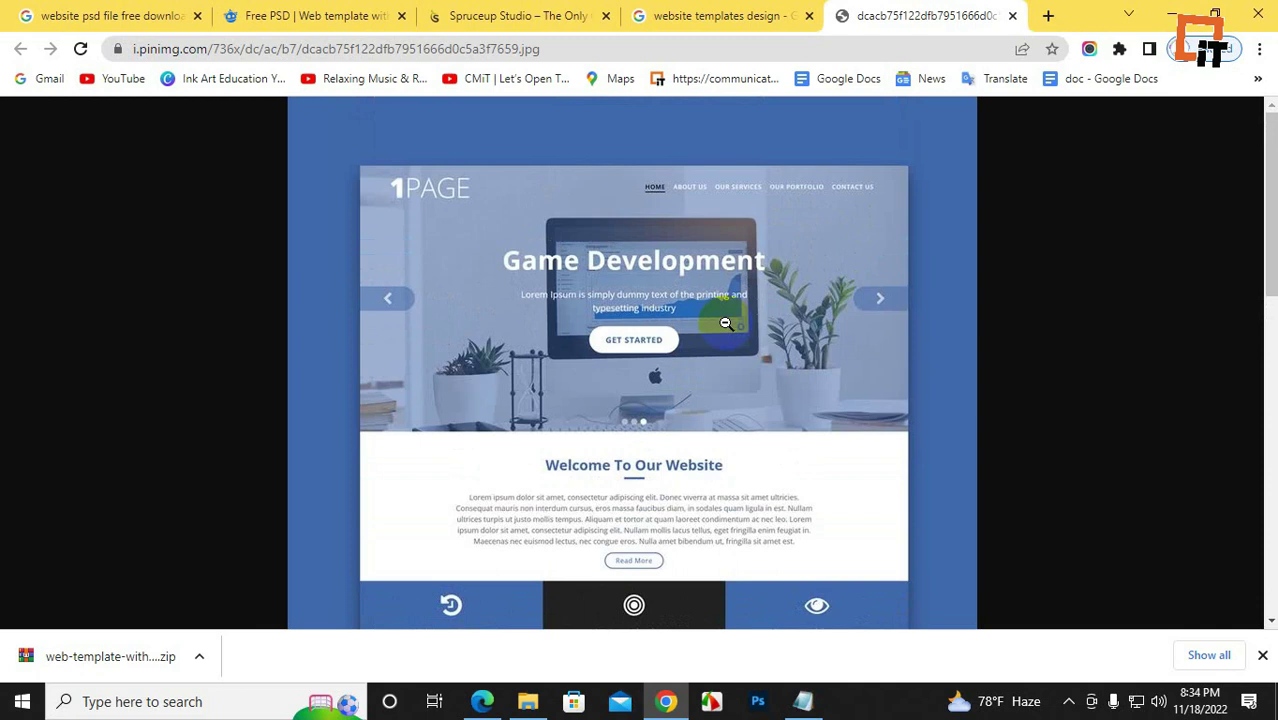
{"action": "scroll", "coordinate": [726, 323], "scroll_direction": "down", "scroll_amount": 7}
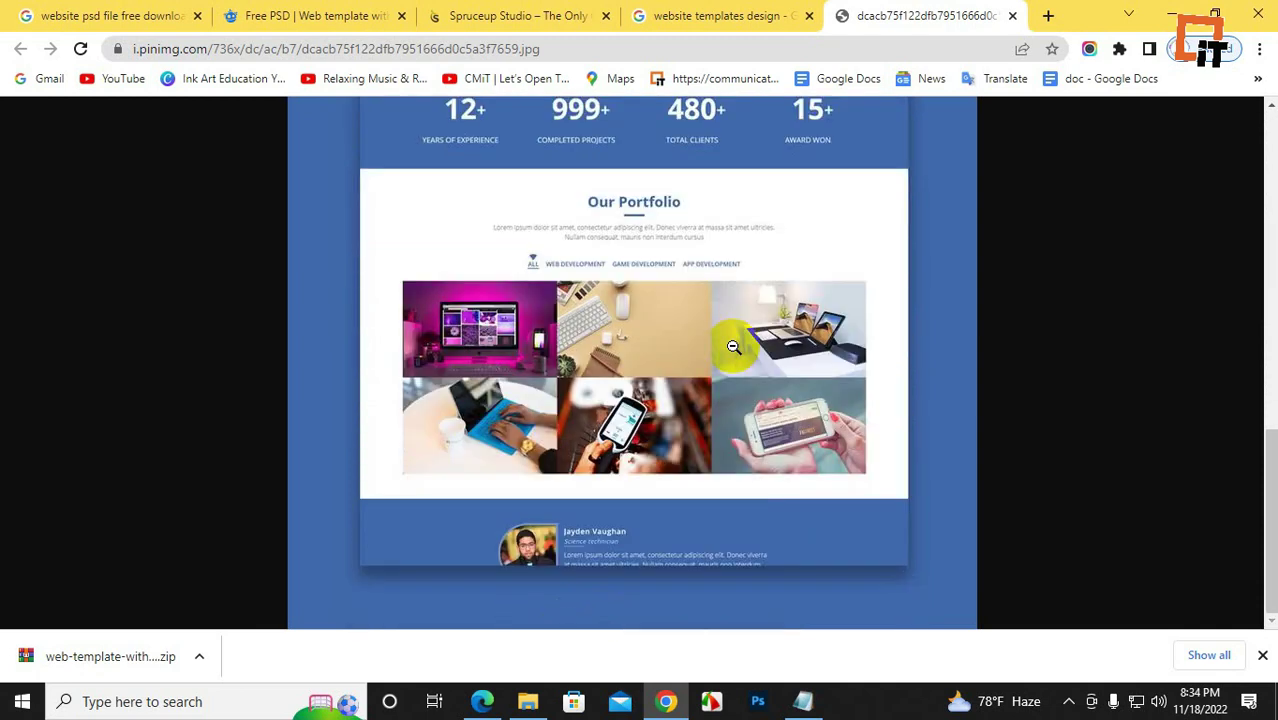
{"action": "scroll", "coordinate": [733, 346], "scroll_direction": "up", "scroll_amount": 4}
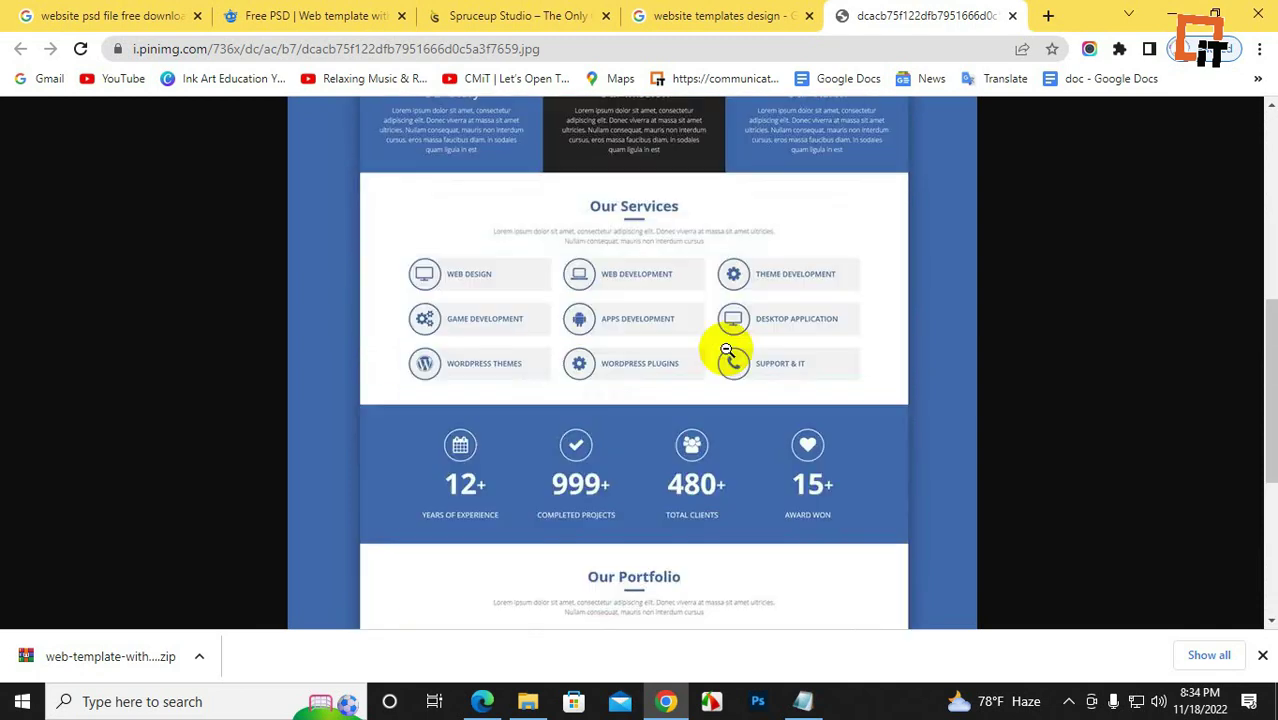
{"action": "scroll", "coordinate": [726, 350], "scroll_direction": "up", "scroll_amount": 2}
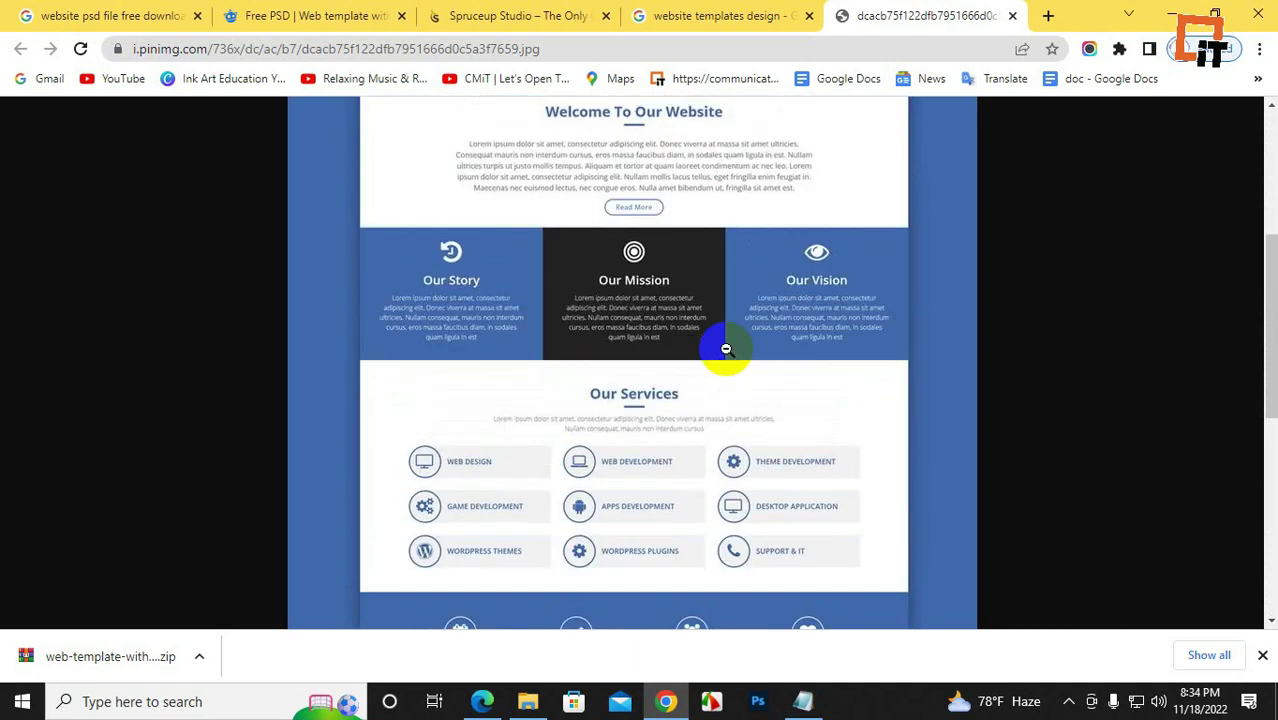
{"action": "scroll", "coordinate": [726, 349], "scroll_direction": "up", "scroll_amount": 4}
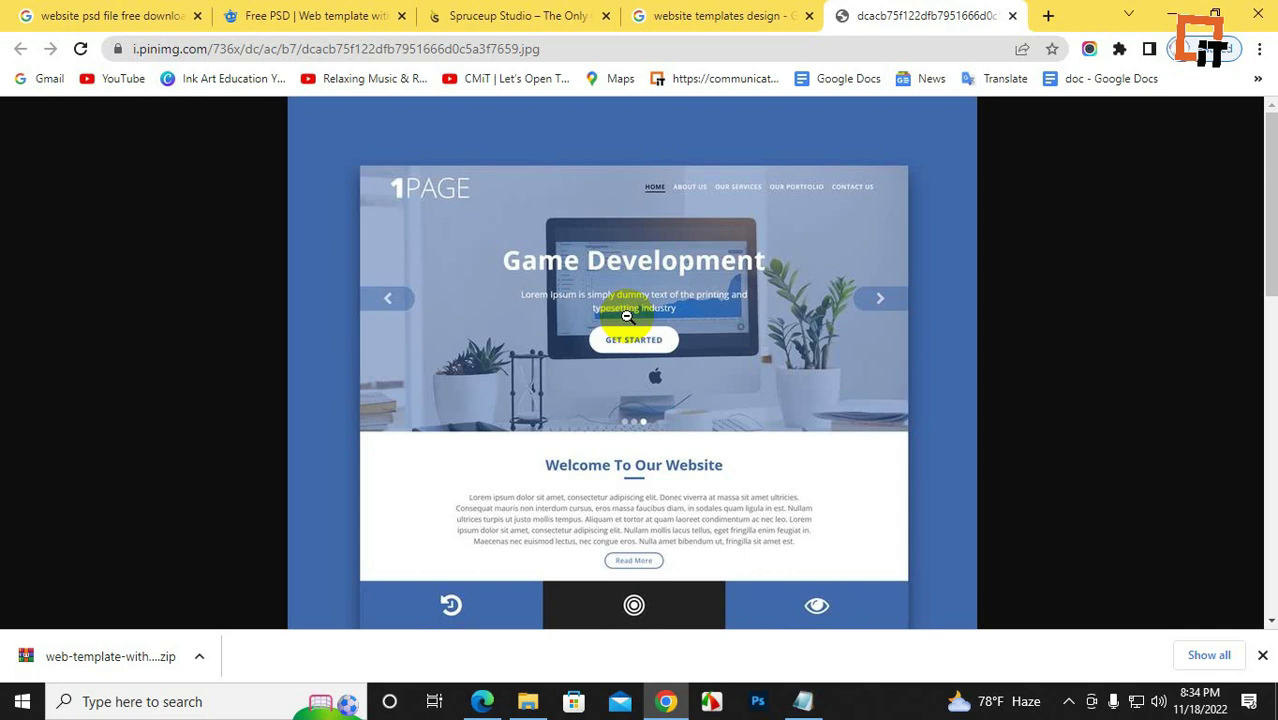
{"action": "scroll", "coordinate": [645, 337], "scroll_direction": "down", "scroll_amount": 6}
{"action": "scroll", "coordinate": [690, 368], "scroll_direction": "up", "scroll_amount": 6}
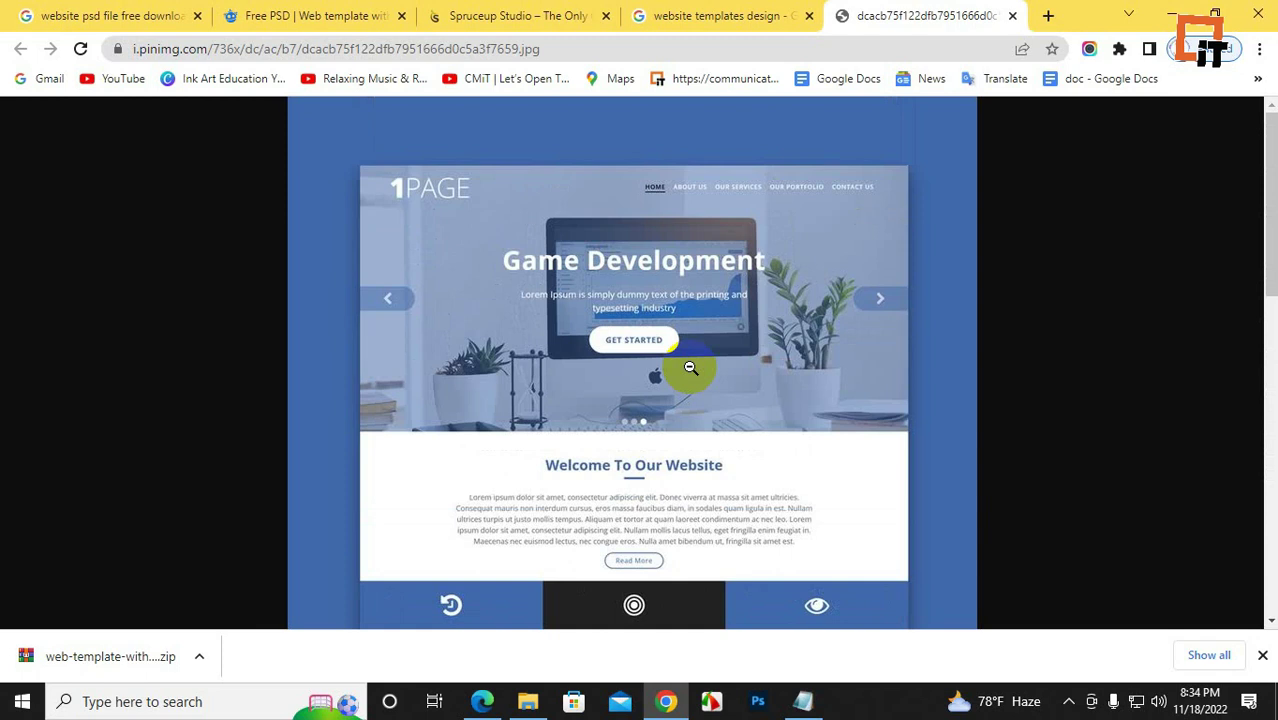
{"action": "scroll", "coordinate": [690, 370], "scroll_direction": "down", "scroll_amount": 4}
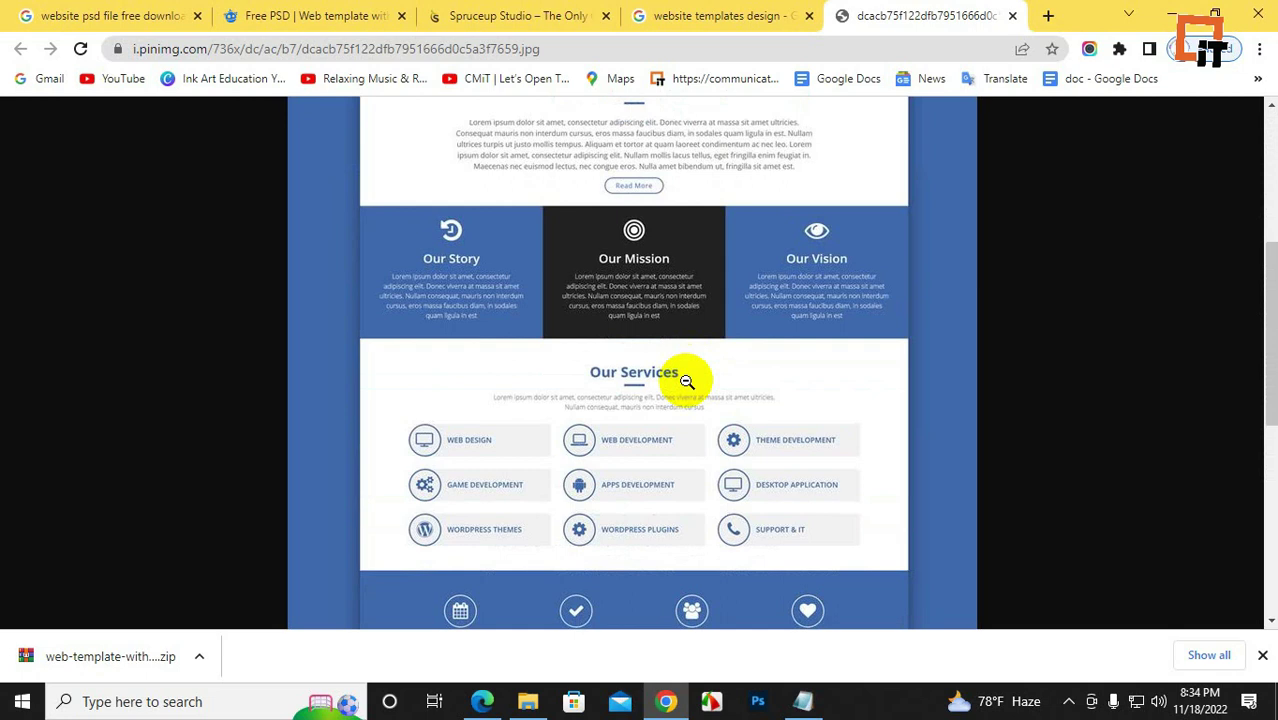
{"action": "left_click", "coordinate": [690, 383]}
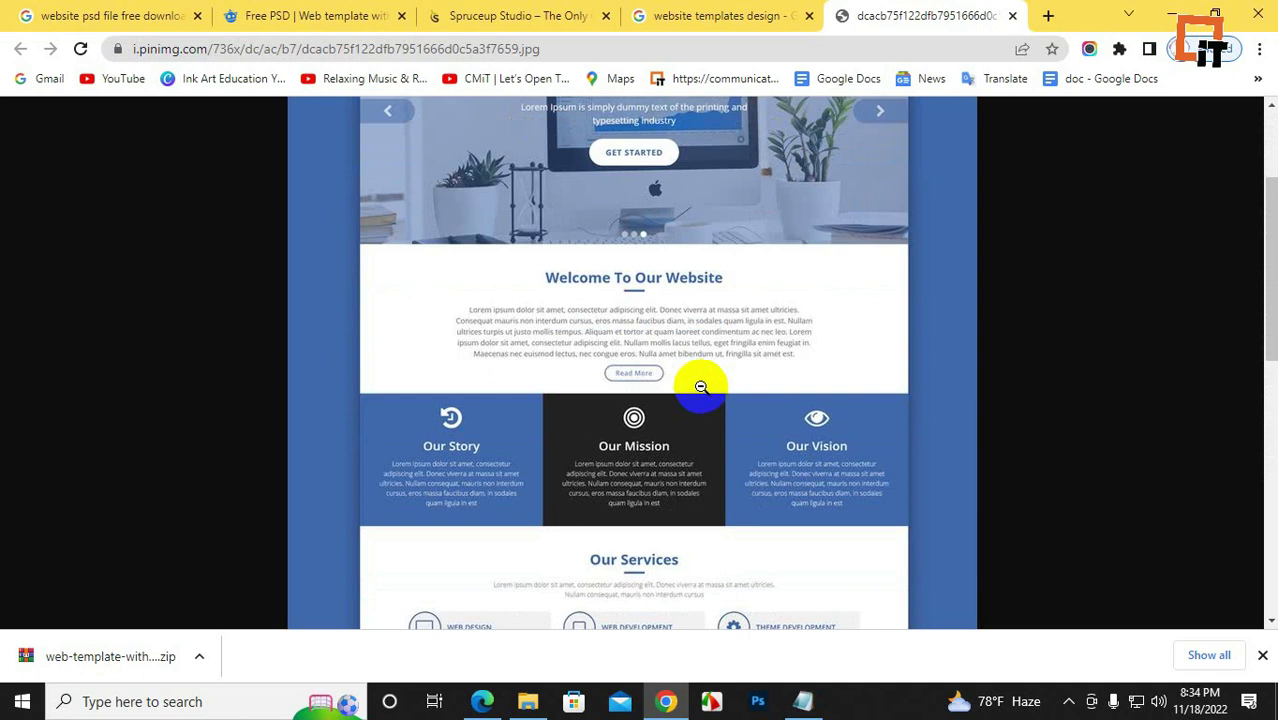
{"action": "scroll", "coordinate": [733, 368], "scroll_direction": "down", "scroll_amount": 6}
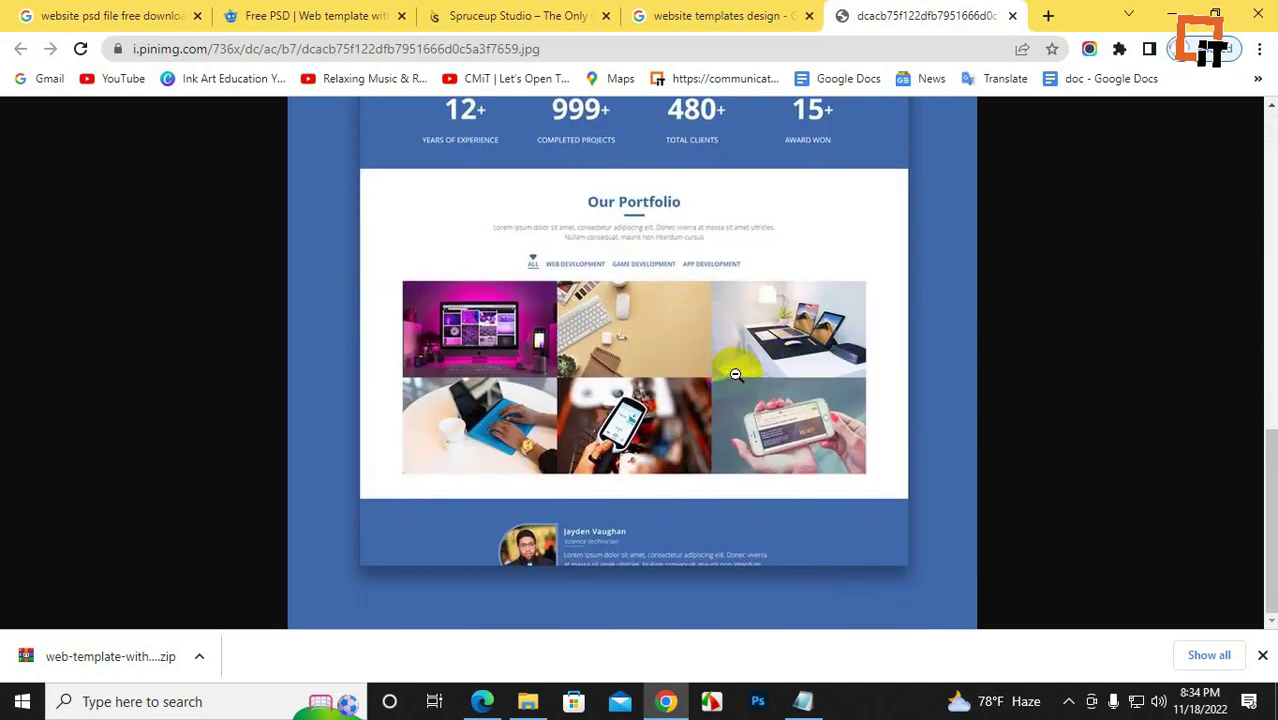
{"action": "left_click", "coordinate": [730, 368]}
{"action": "left_click", "coordinate": [699, 328]}
{"action": "scroll", "coordinate": [705, 330], "scroll_direction": "down", "scroll_amount": 6}
{"action": "left_click", "coordinate": [199, 656]}
{"action": "left_click", "coordinate": [244, 592]}
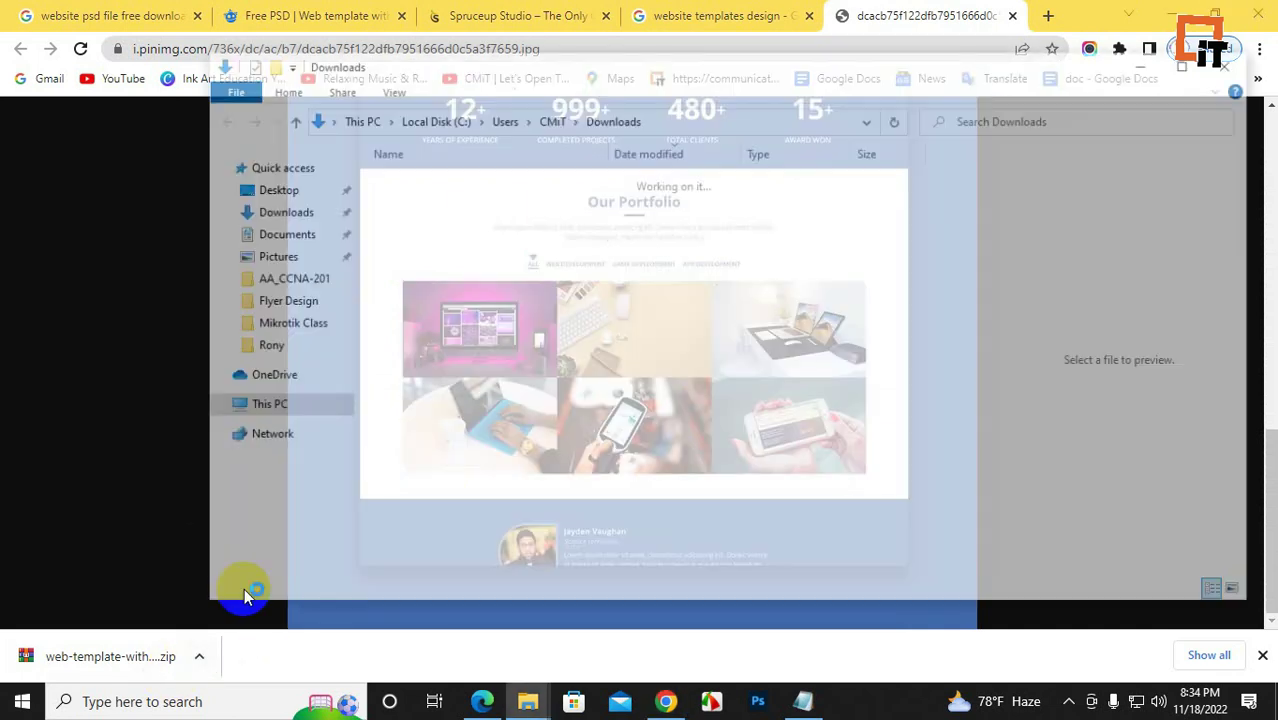
- Extract the Italian template zip into its own folder and open that folder
{"action": "right_click", "coordinate": [420, 207]}
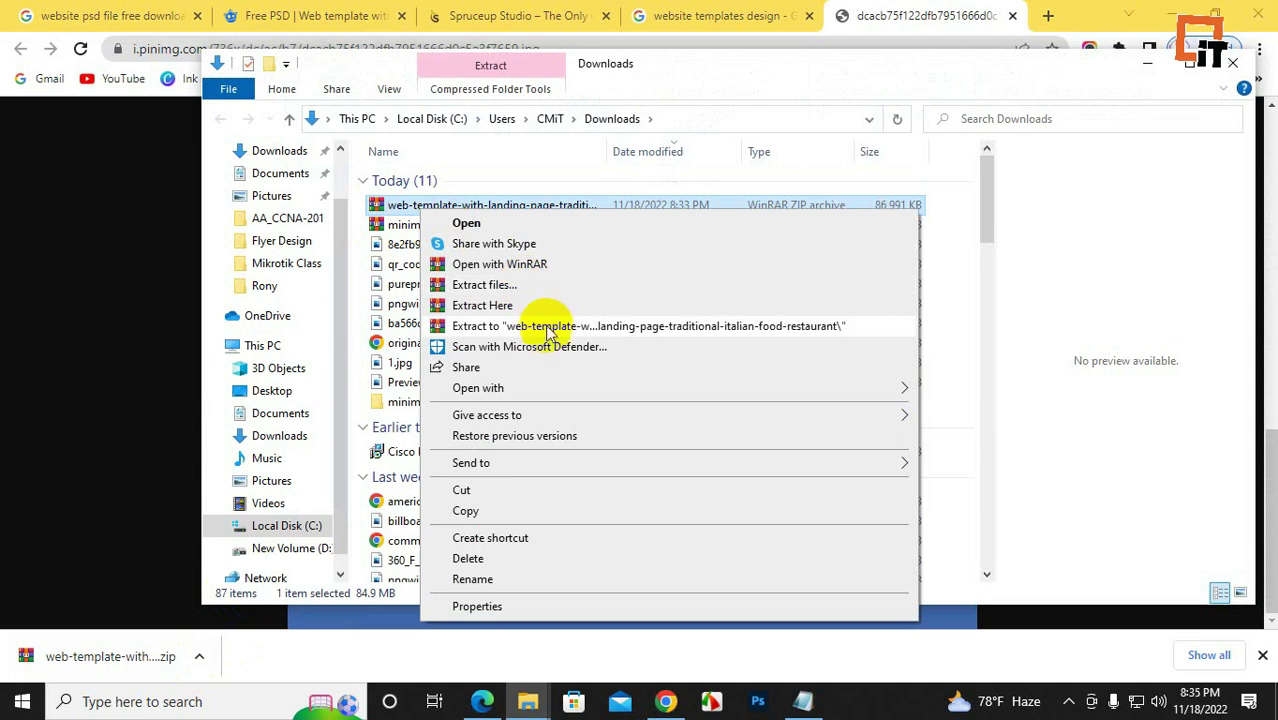
{"action": "left_click", "coordinate": [542, 328]}
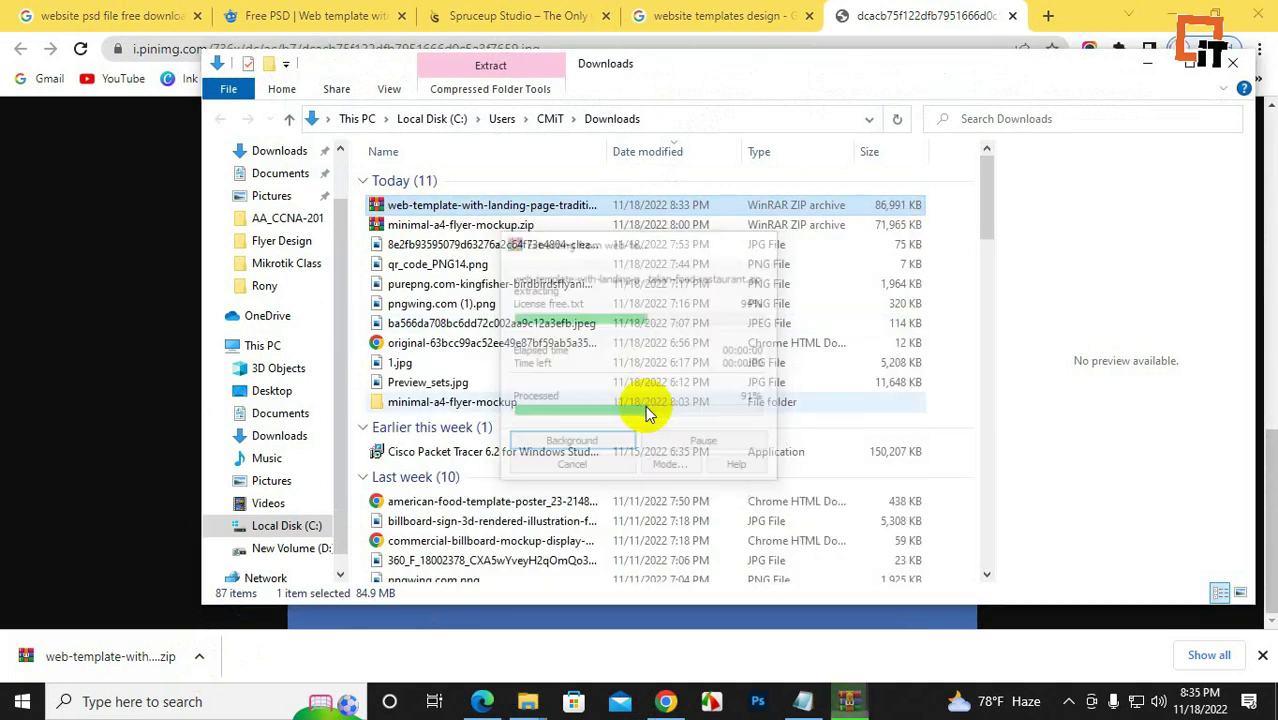
{"action": "double_click", "coordinate": [486, 401]}
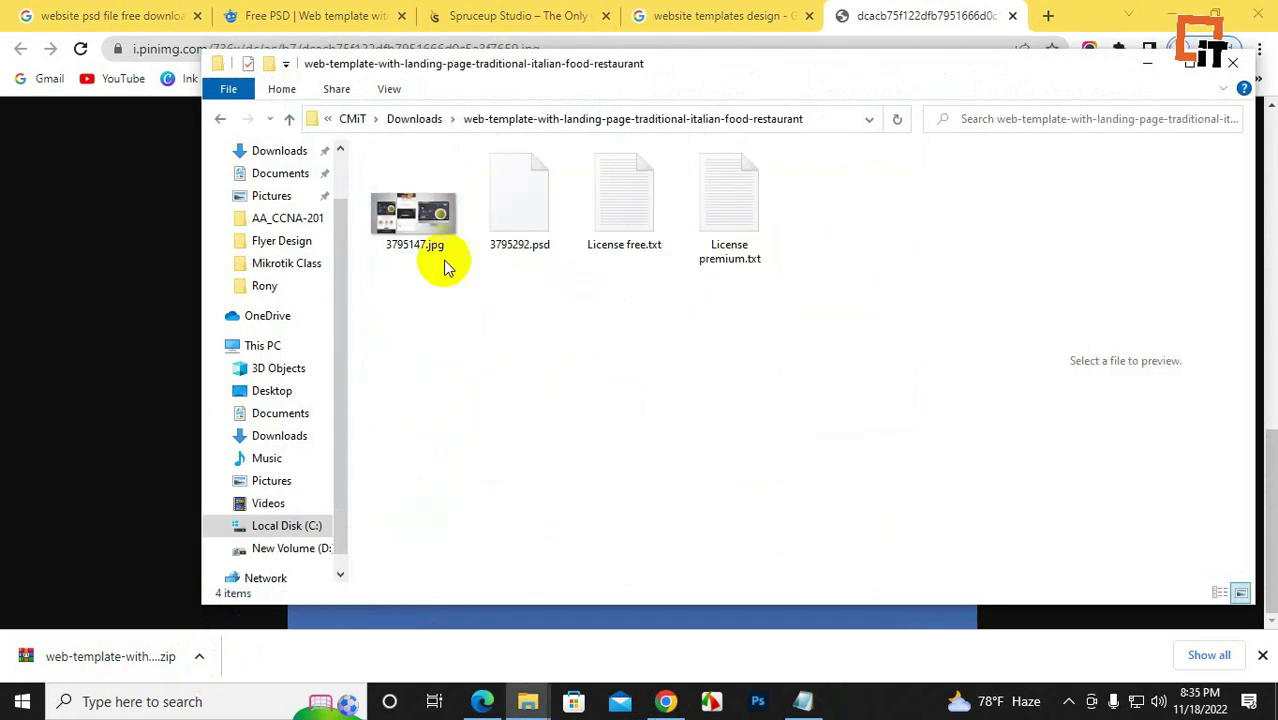
- Drag the PSD toward Photoshop, then select and right-click the 3795147.jpg preview
{"action": "left_click_drag", "start_coordinate": [537, 252], "coordinate": [758, 701]}
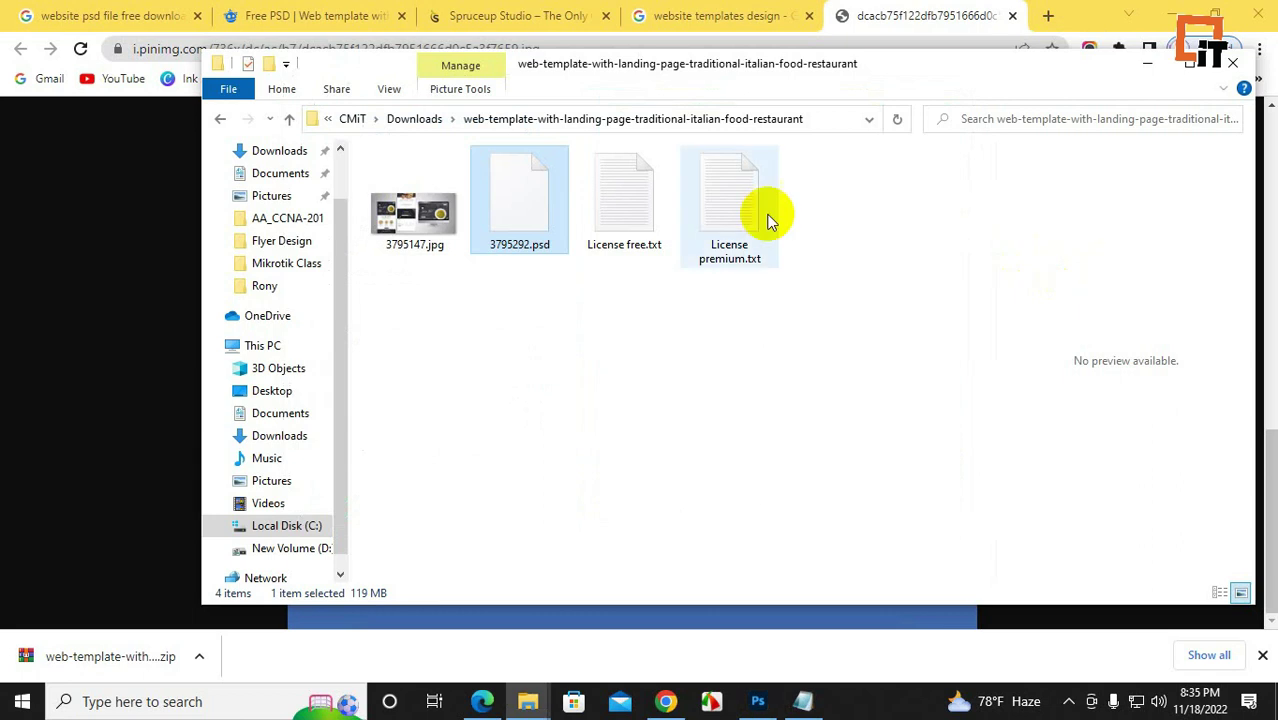
{"action": "left_click", "coordinate": [414, 200]}
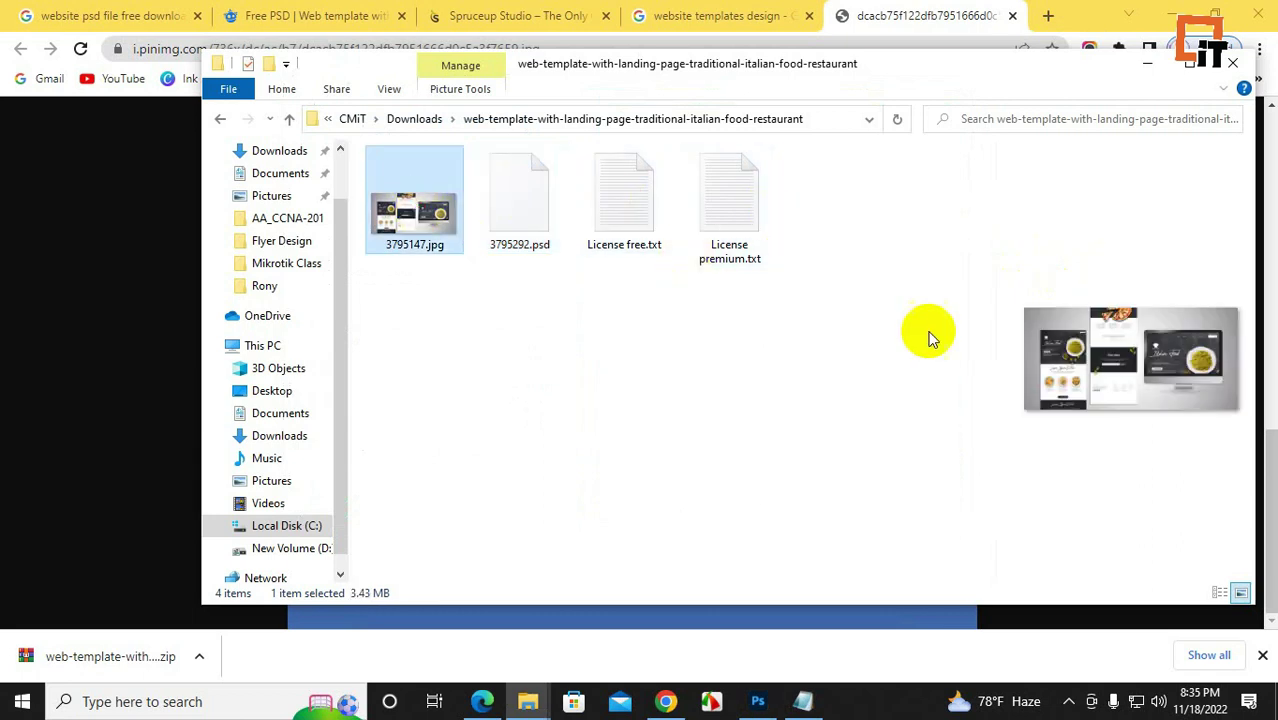
{"action": "right_click", "coordinate": [447, 223]}
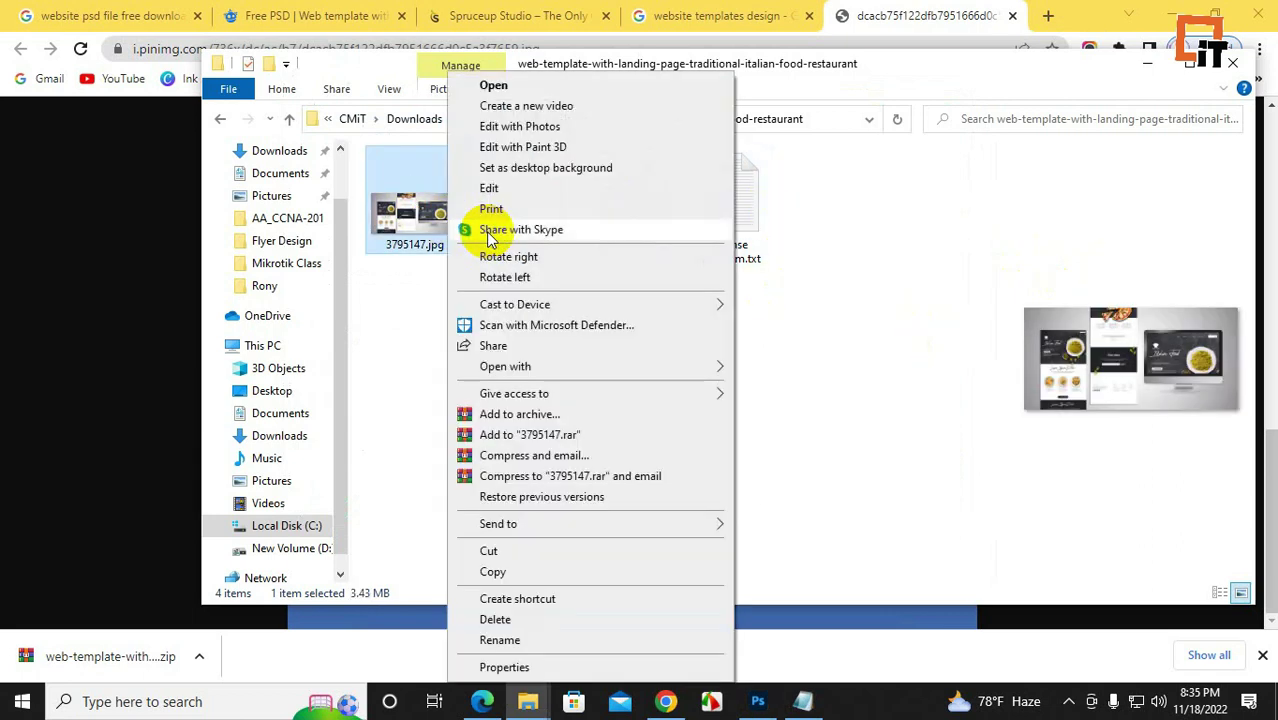
{"action": "left_click", "coordinate": [505, 86]}
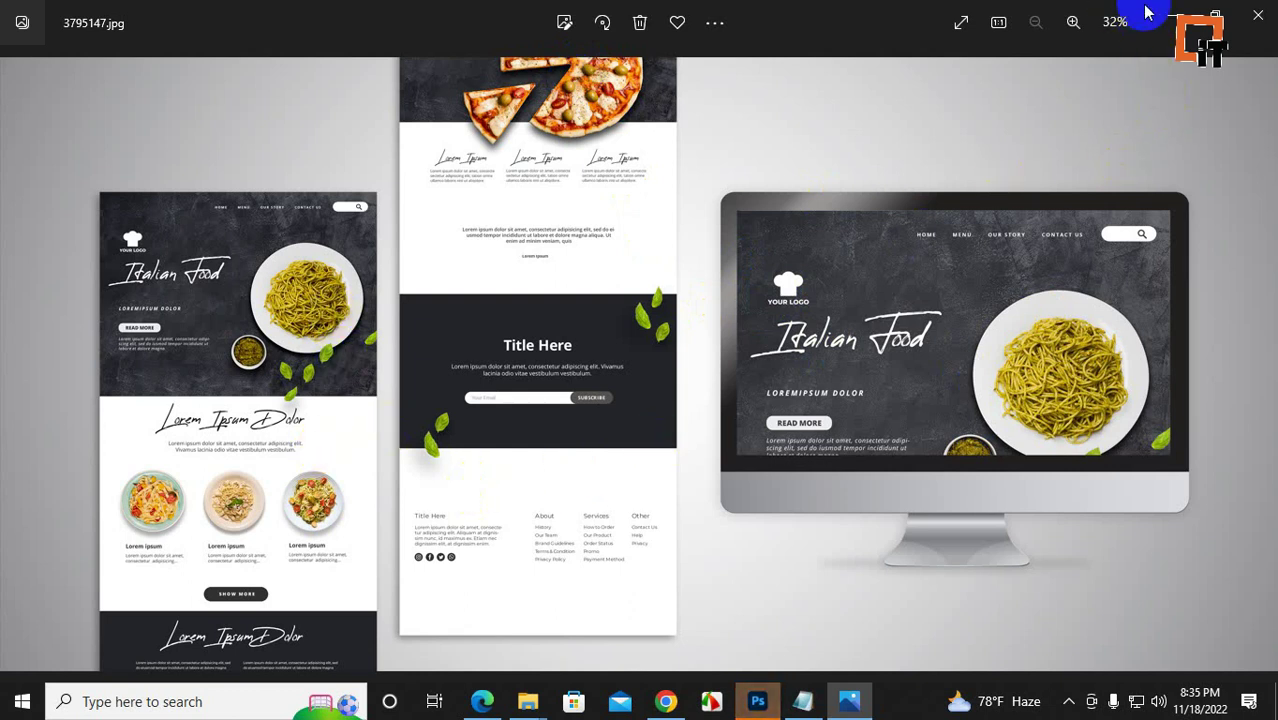
{"action": "left_click", "coordinate": [1180, 14]}
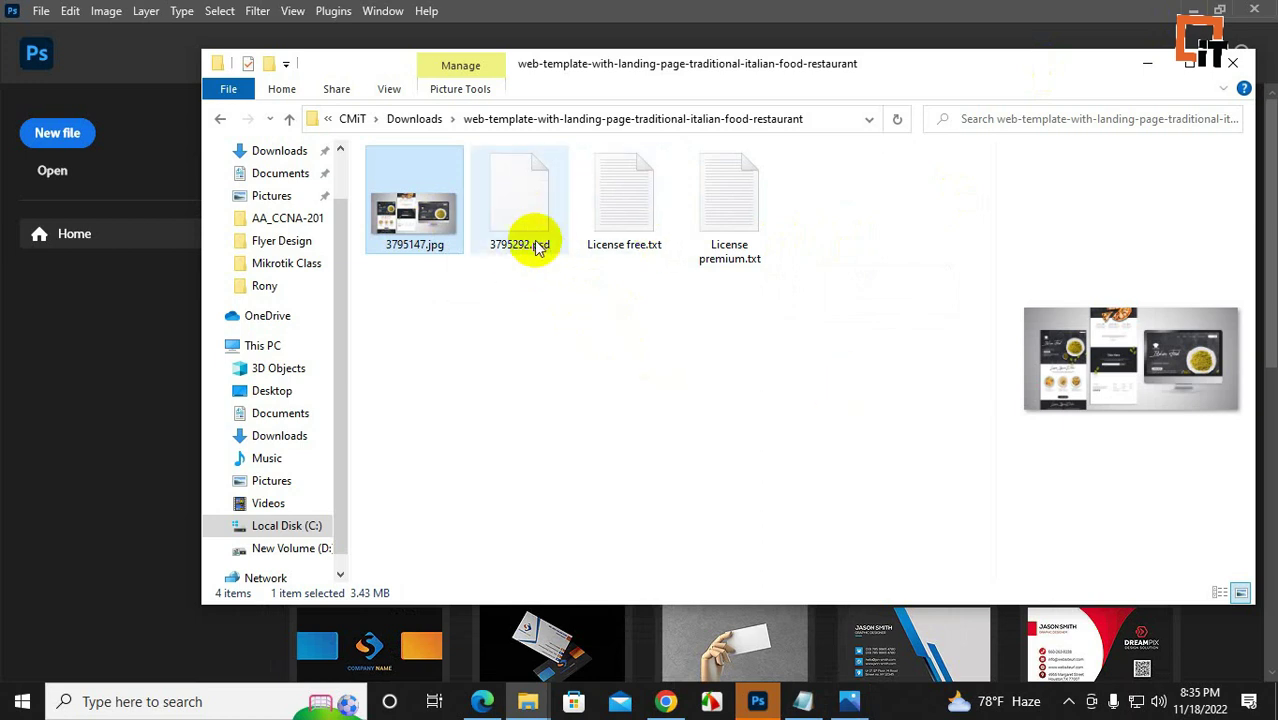
- Open 3795292.psd in Photoshop, zoom in on the Italian Food hero, and toggle Group 1's visibility
{"action": "left_click_drag", "start_coordinate": [525, 228], "coordinate": [710, 148]}
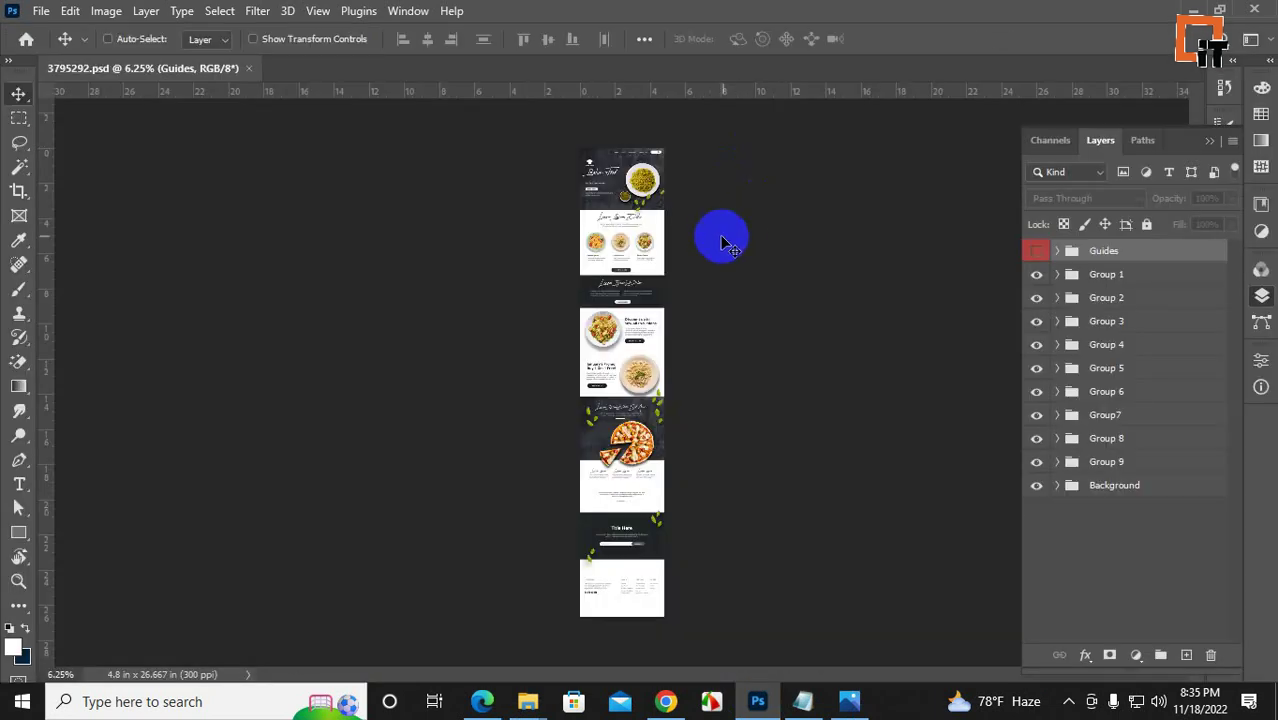
{"action": "left_click_drag", "start_coordinate": [660, 150], "coordinate": [664, 177]}
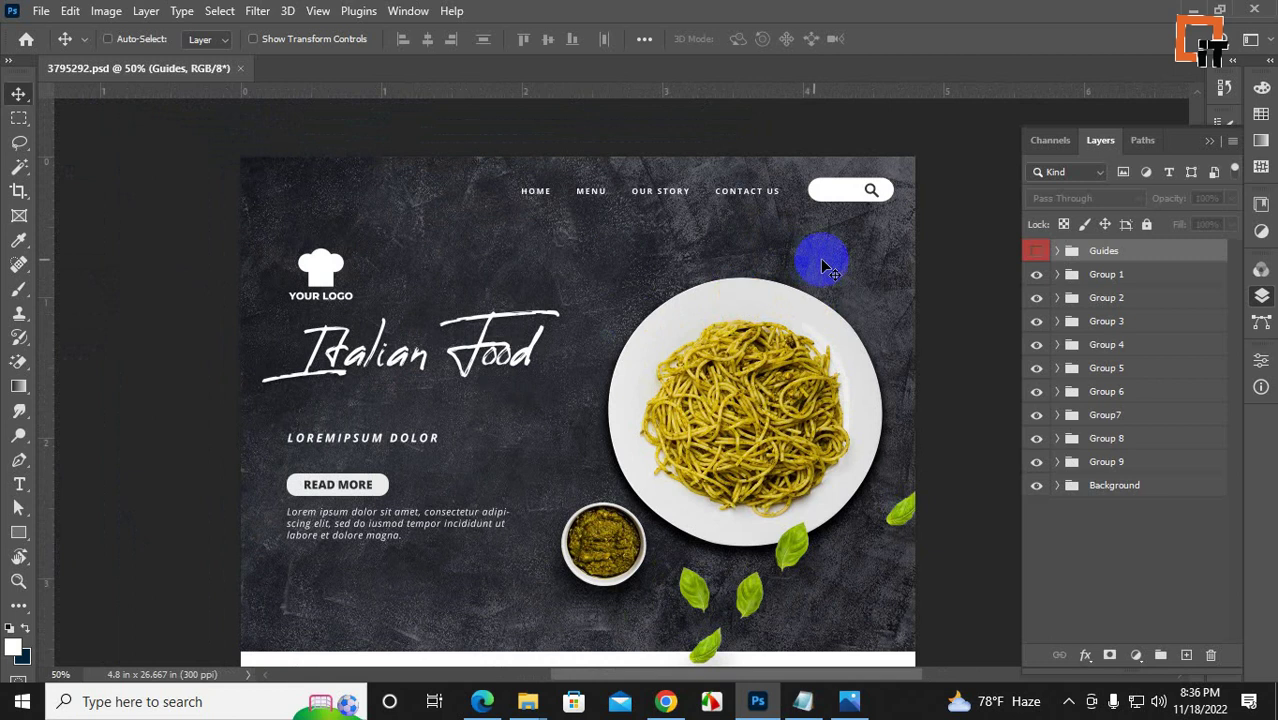
{"action": "left_click", "coordinate": [1036, 274], "text": "alt"}
{"action": "left_click", "coordinate": [1036, 275], "text": "alt"}
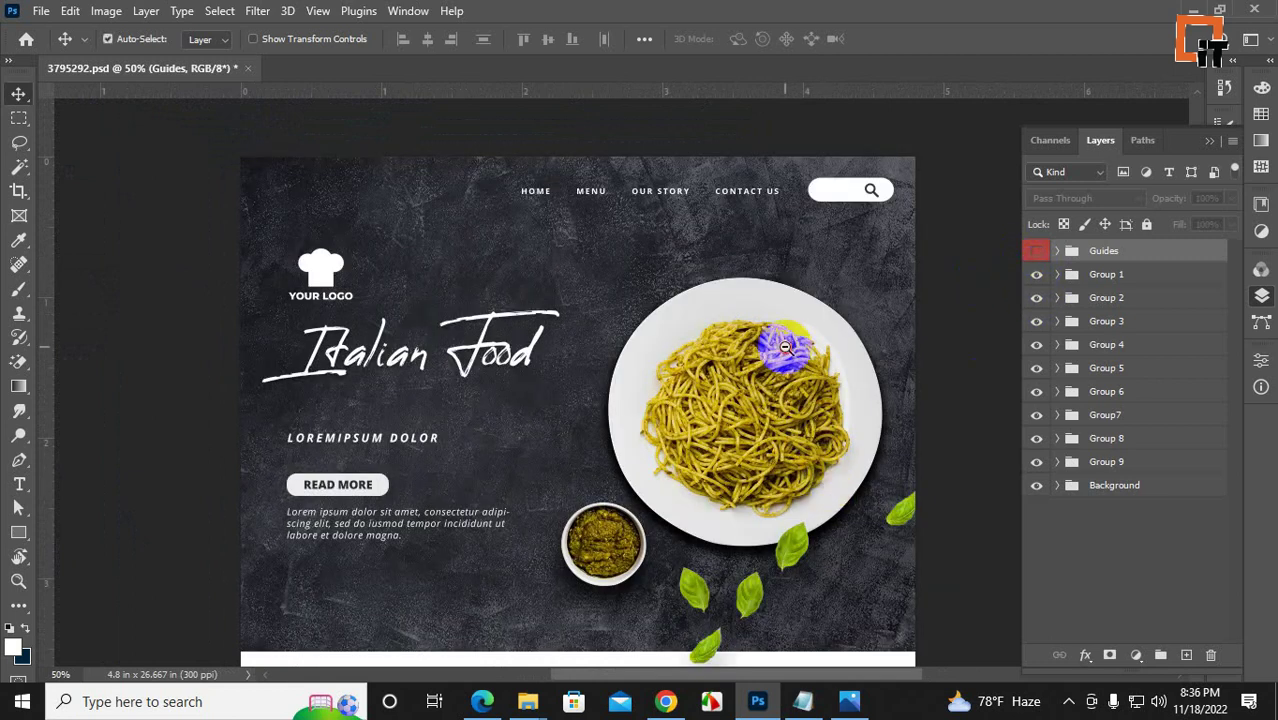
{"action": "scroll", "coordinate": [776, 348], "scroll_direction": "down", "scroll_amount": 3}
{"action": "left_click_drag", "start_coordinate": [793, 349], "coordinate": [743, 278]}
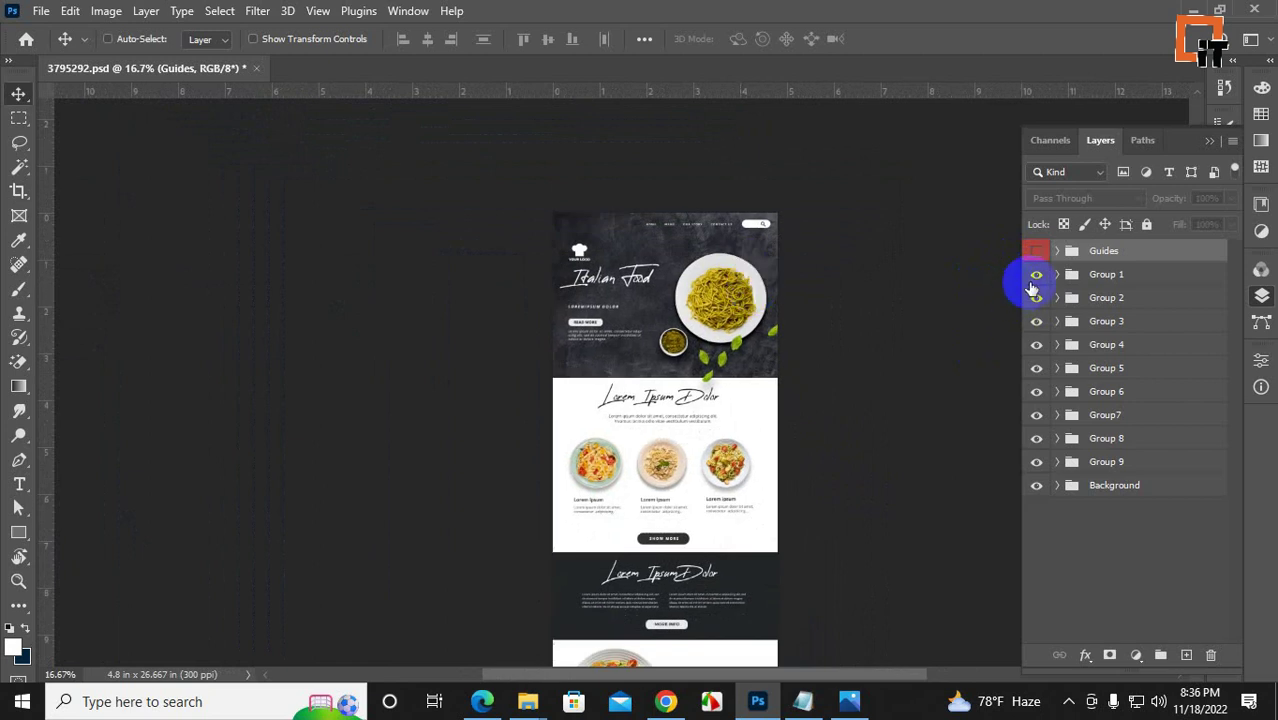
{"action": "left_click", "coordinate": [1036, 276]}
{"action": "left_click", "coordinate": [1036, 276]}
{"action": "left_click", "coordinate": [1036, 276]}
{"action": "left_click", "coordinate": [1036, 276]}
{"action": "left_click", "coordinate": [1036, 298]}
{"action": "left_click", "coordinate": [1036, 298]}
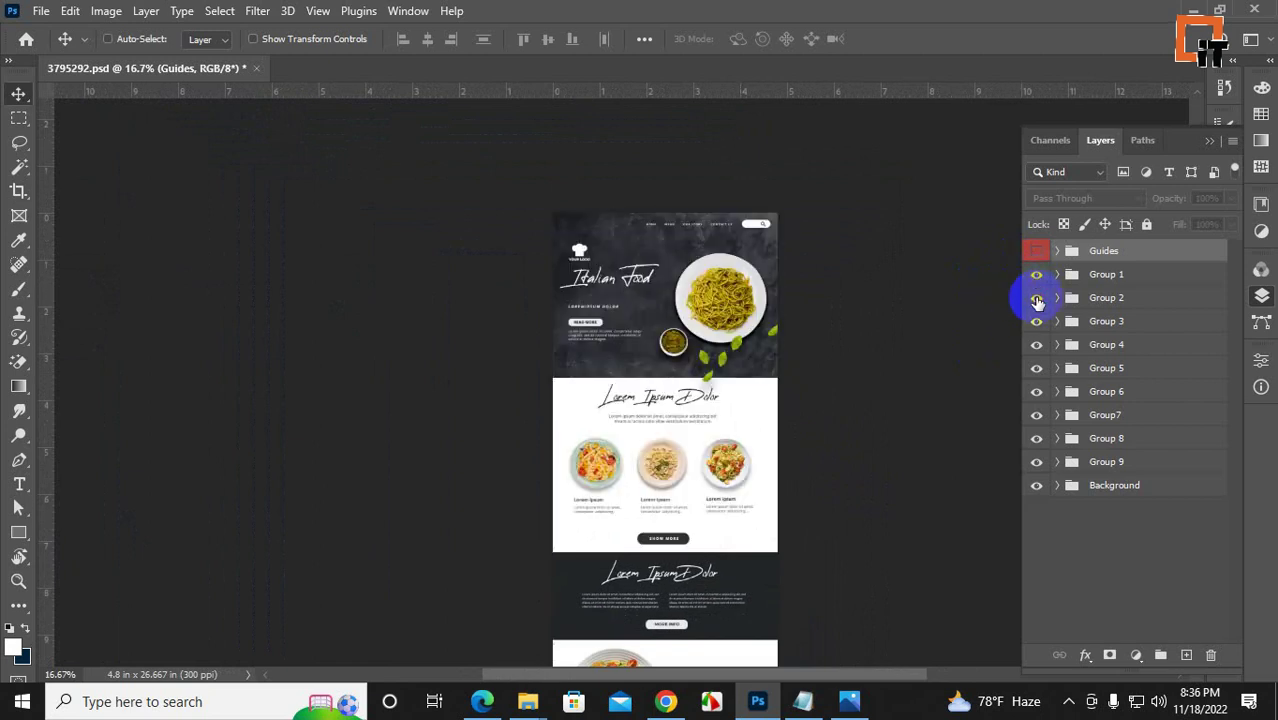
{"action": "scroll", "coordinate": [776, 482], "scroll_direction": "down", "scroll_amount": 2}
{"action": "left_click", "coordinate": [1036, 321]}
{"action": "left_click", "coordinate": [1036, 321]}
{"action": "scroll", "coordinate": [785, 499], "scroll_direction": "down", "scroll_amount": 3}
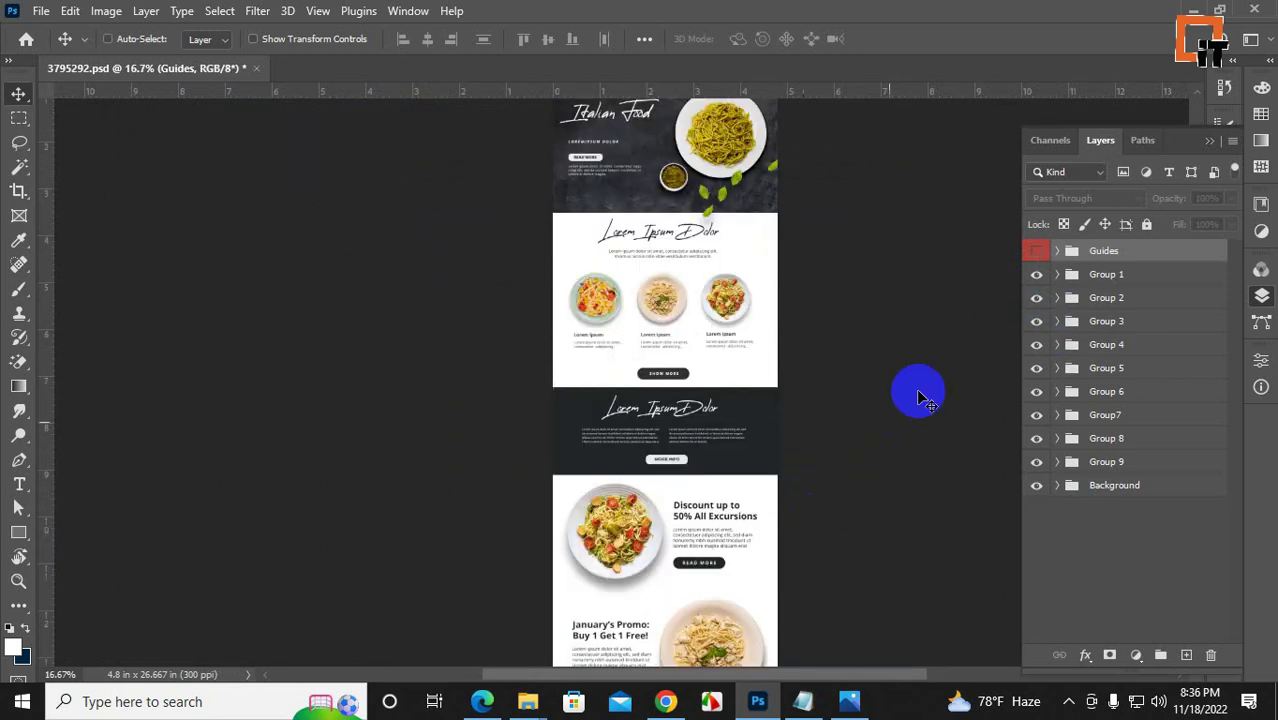
{"action": "left_click", "coordinate": [1037, 322]}
{"action": "left_click", "coordinate": [1037, 322]}
{"action": "left_click", "coordinate": [1036, 368]}
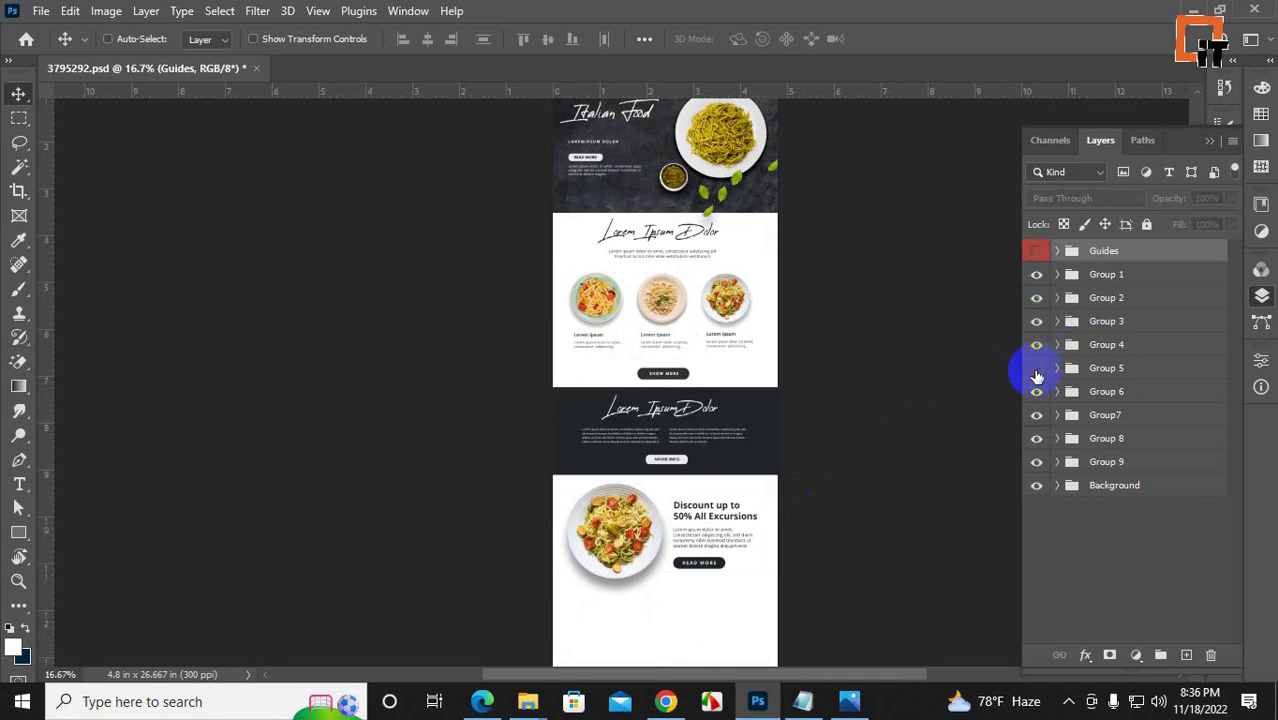
{"action": "left_click", "coordinate": [1036, 366]}
{"action": "left_click", "coordinate": [1036, 344]}
{"action": "left_click", "coordinate": [1036, 344]}
{"action": "scroll", "coordinate": [860, 480], "scroll_direction": "down", "scroll_amount": 3}
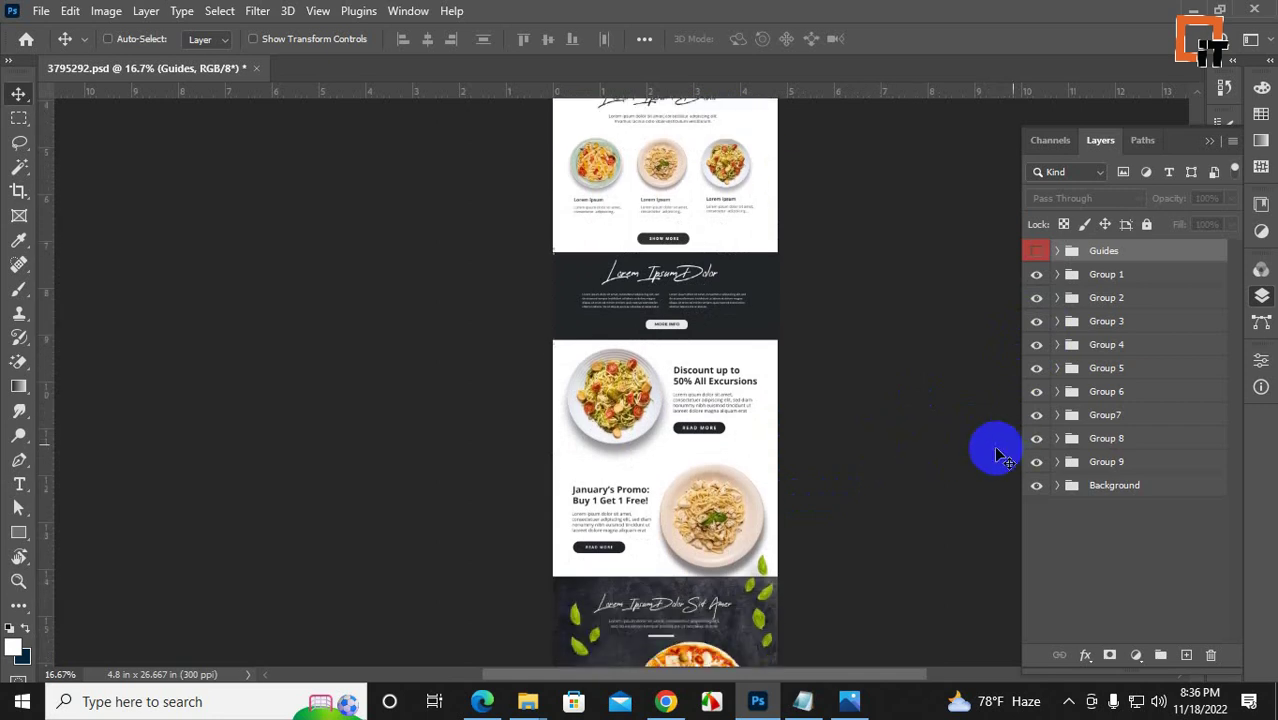
{"action": "scroll", "coordinate": [766, 370], "scroll_direction": "up", "scroll_amount": 4}
{"action": "scroll", "coordinate": [766, 380], "scroll_direction": "up", "scroll_amount": 3}
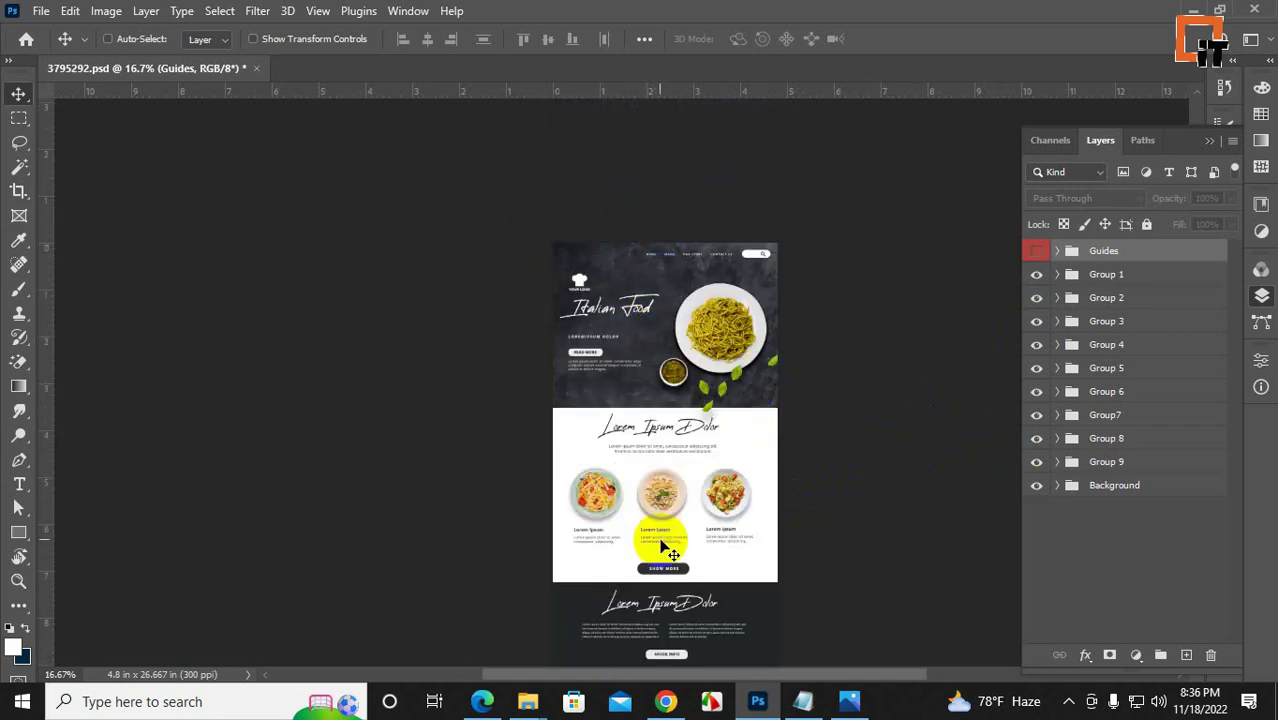
{"action": "scroll", "coordinate": [765, 513], "scroll_direction": "down", "scroll_amount": 3}
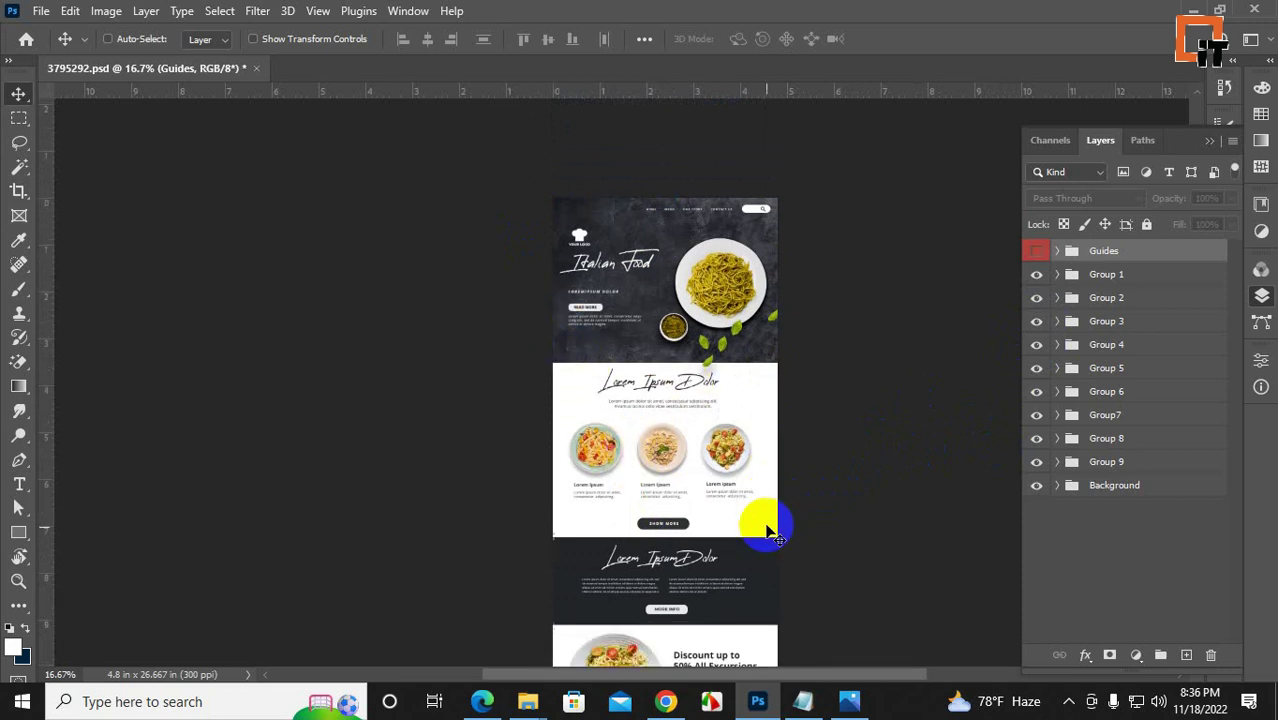
{"action": "scroll", "coordinate": [685, 520], "scroll_direction": "down", "scroll_amount": 9}
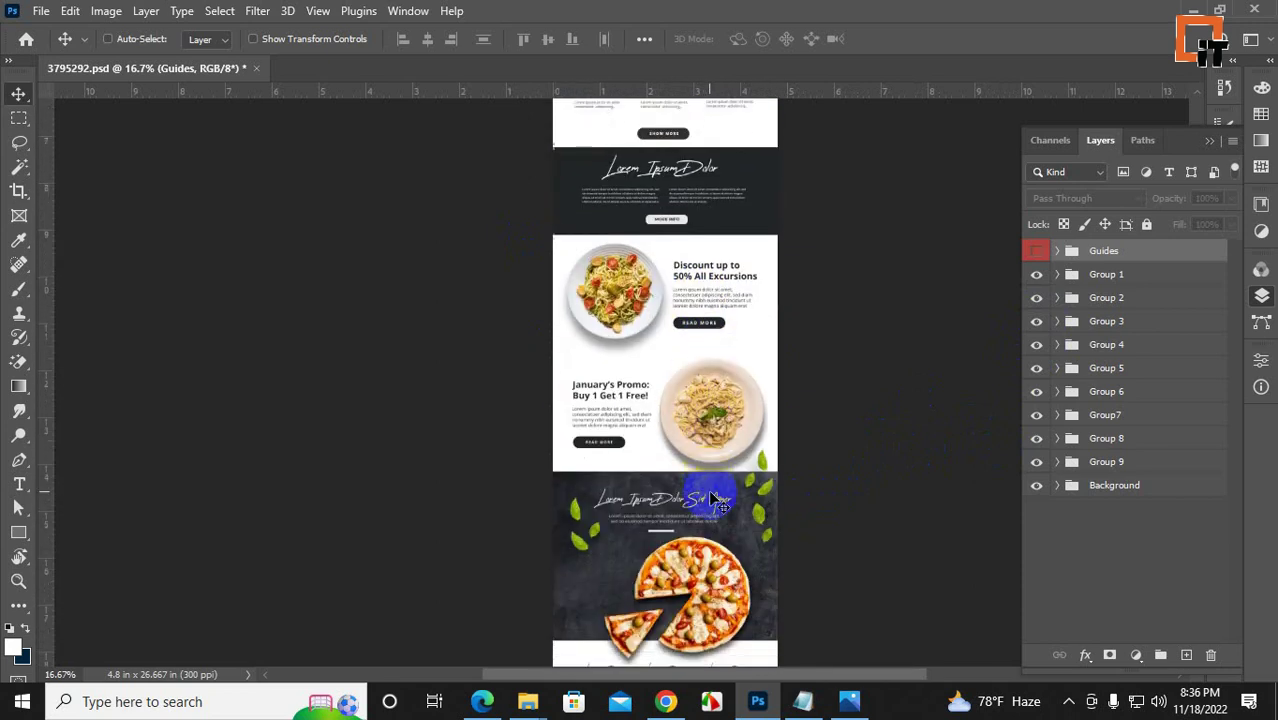
{"action": "scroll", "coordinate": [712, 500], "scroll_direction": "down", "scroll_amount": 4}
{"action": "scroll", "coordinate": [770, 488], "scroll_direction": "up", "scroll_amount": 6}
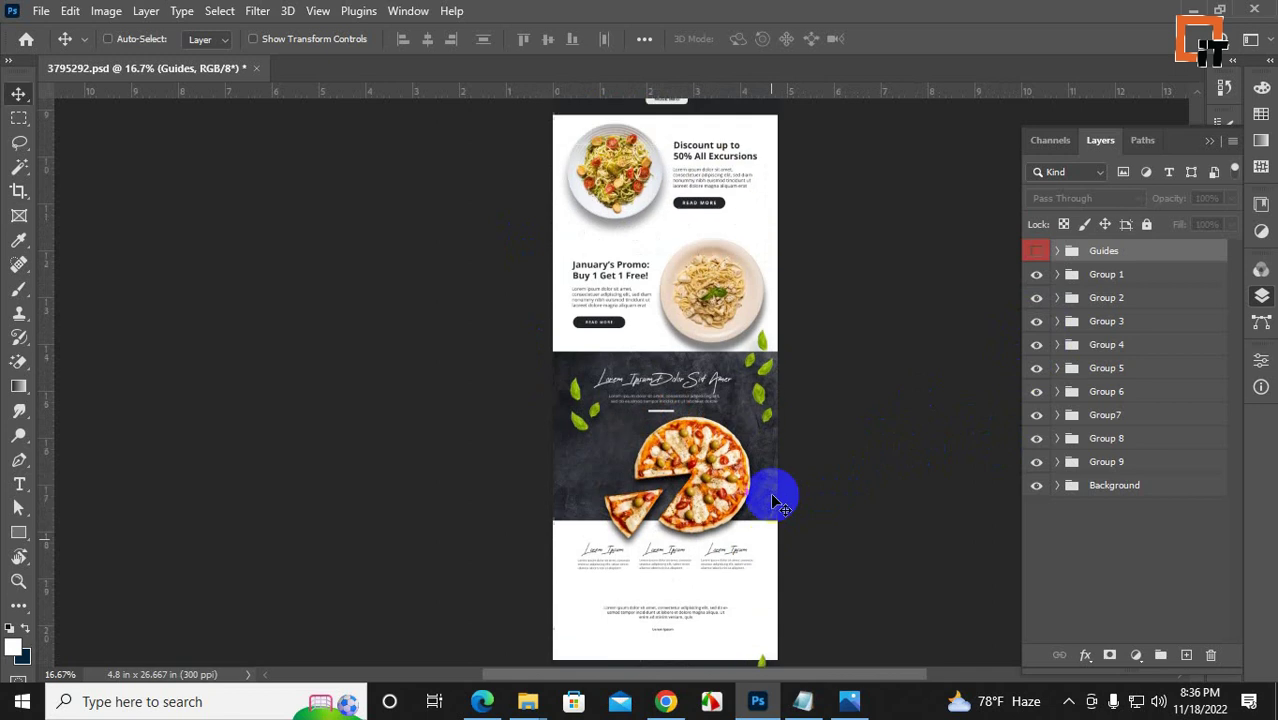
{"action": "scroll", "coordinate": [775, 505], "scroll_direction": "up", "scroll_amount": 7}
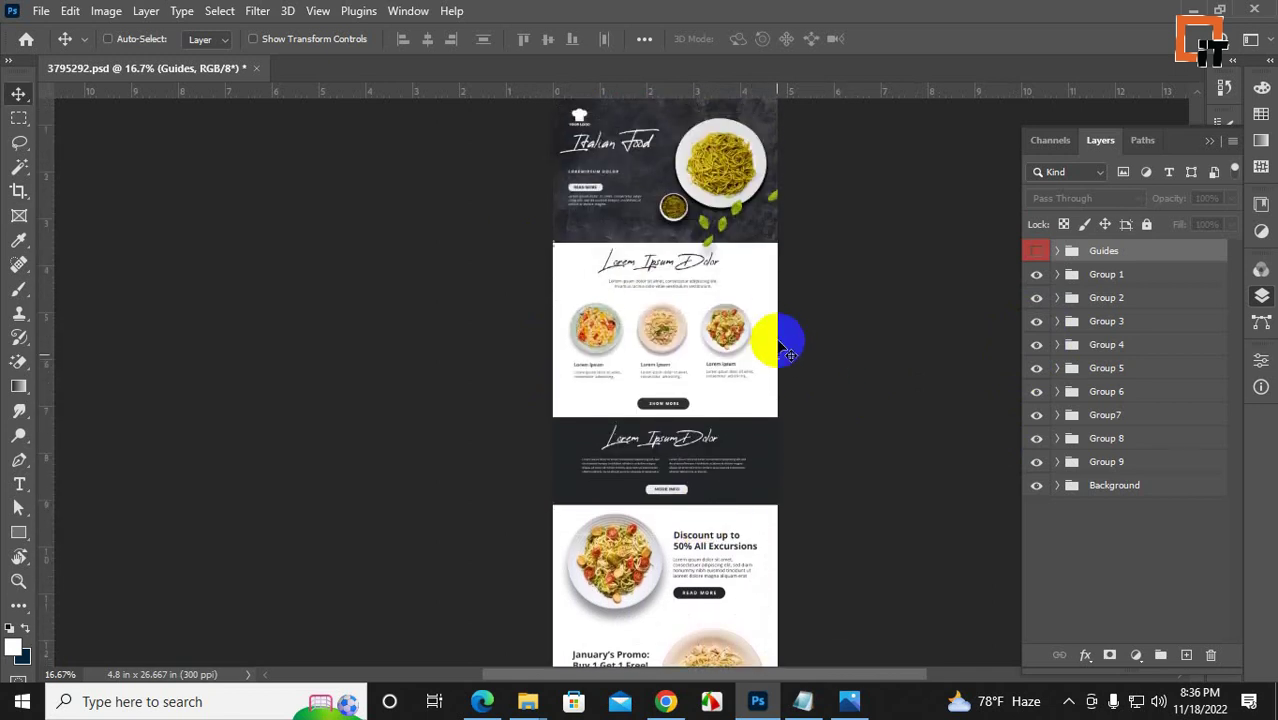
{"action": "left_click", "coordinate": [671, 185], "text": "ctrl"}
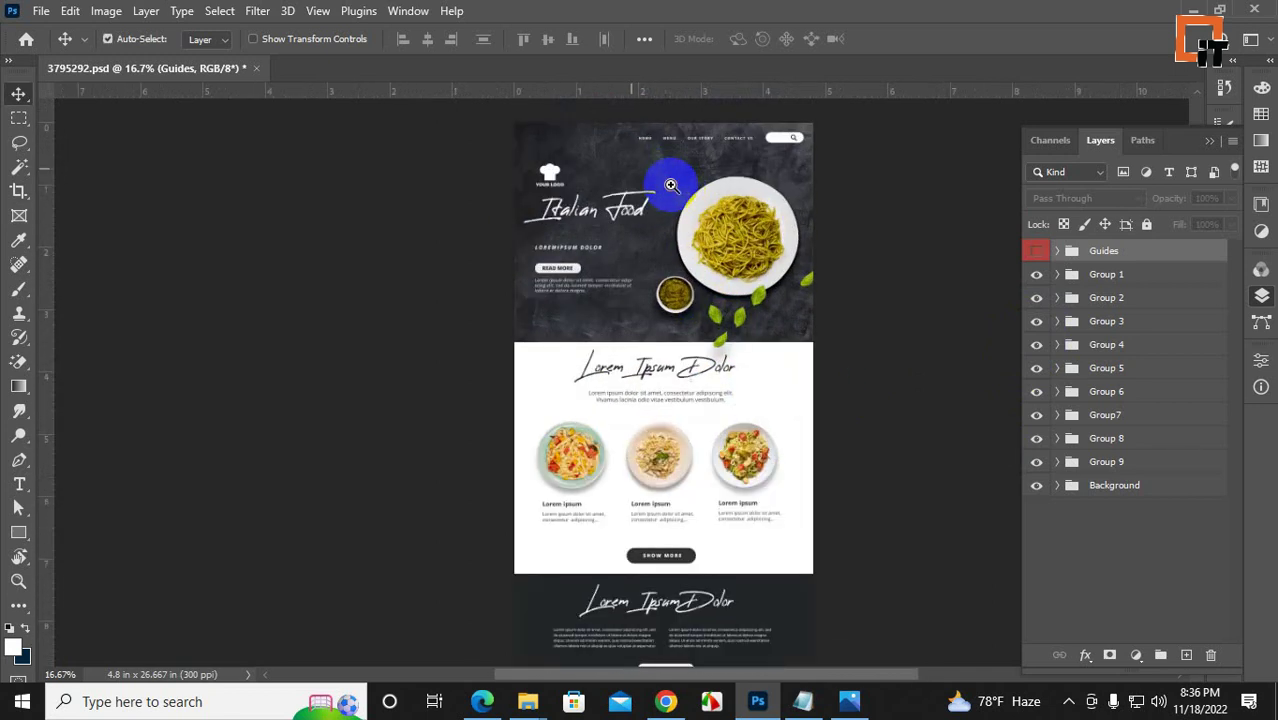
{"action": "left_click", "coordinate": [671, 186], "text": "ctrl"}
{"action": "left_click", "coordinate": [671, 185], "text": "ctrl"}
{"action": "scroll", "coordinate": [700, 380], "scroll_direction": "down", "scroll_amount": 8}
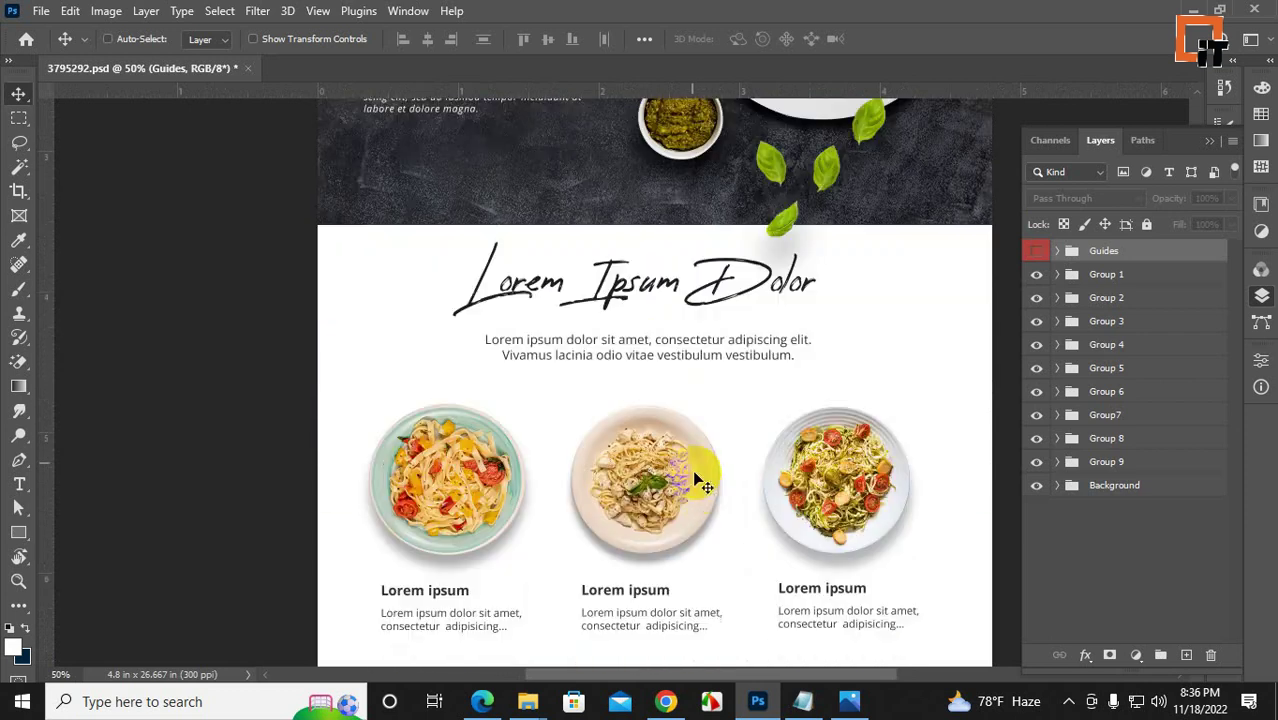
{"action": "scroll", "coordinate": [709, 506], "scroll_direction": "down", "scroll_amount": 10}
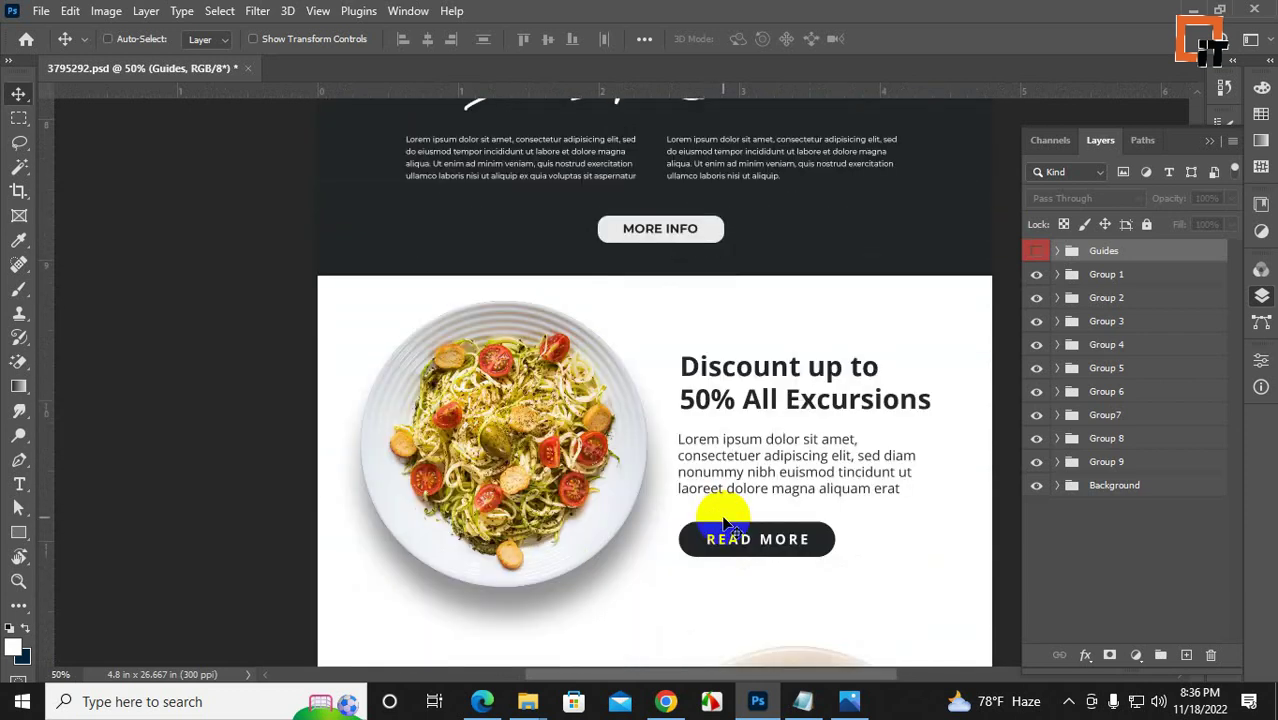
{"action": "scroll", "coordinate": [728, 522], "scroll_direction": "down", "scroll_amount": 7}
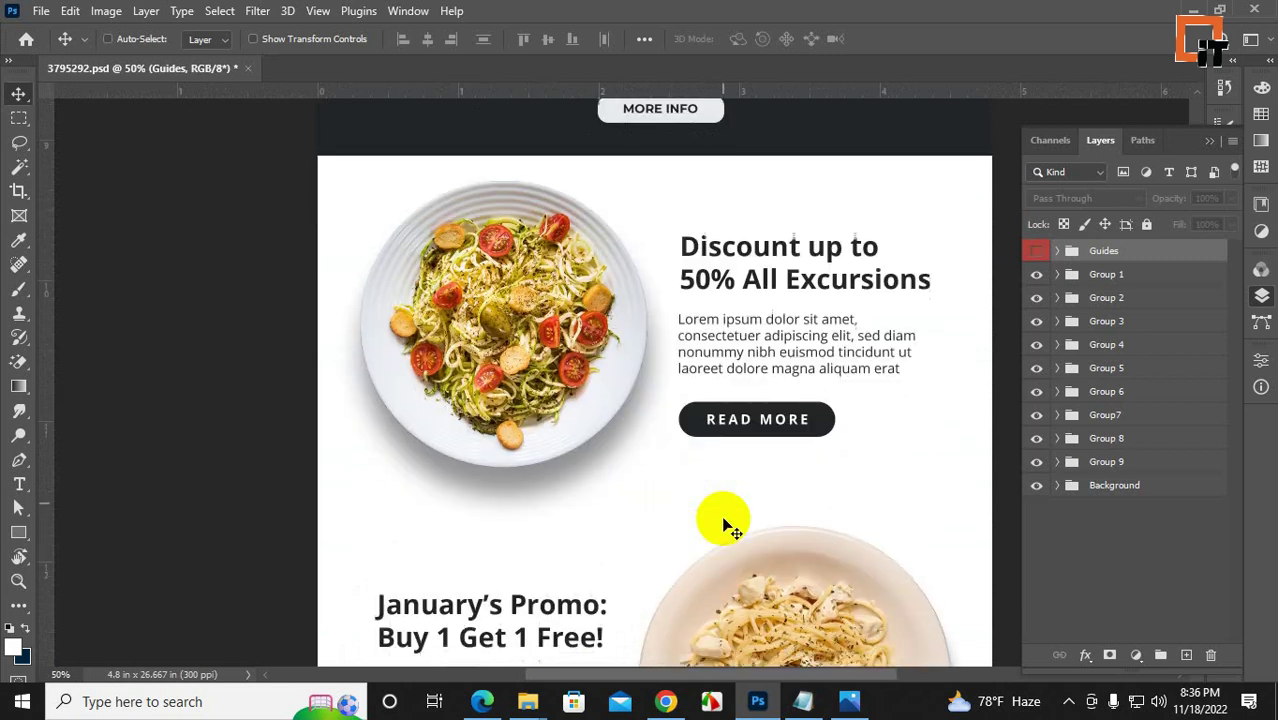
{"action": "scroll", "coordinate": [733, 530], "scroll_direction": "up", "scroll_amount": 8}
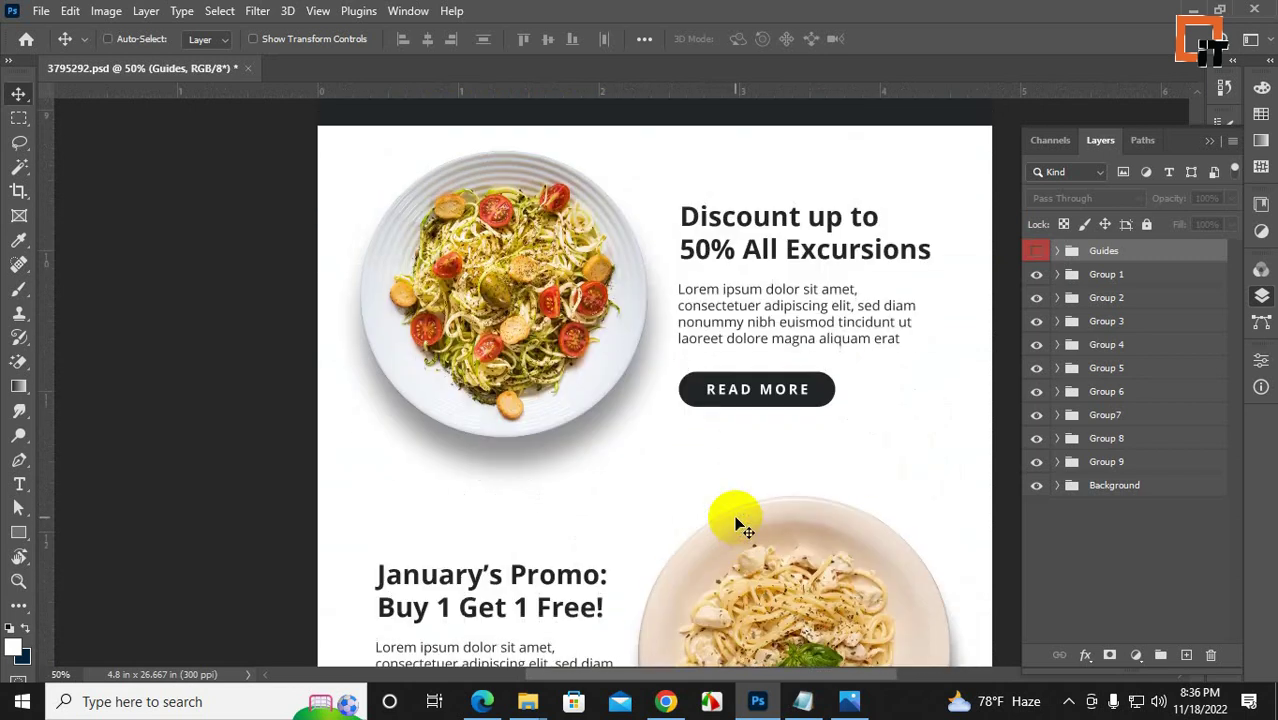
{"action": "scroll", "coordinate": [737, 522], "scroll_direction": "up", "scroll_amount": 10}
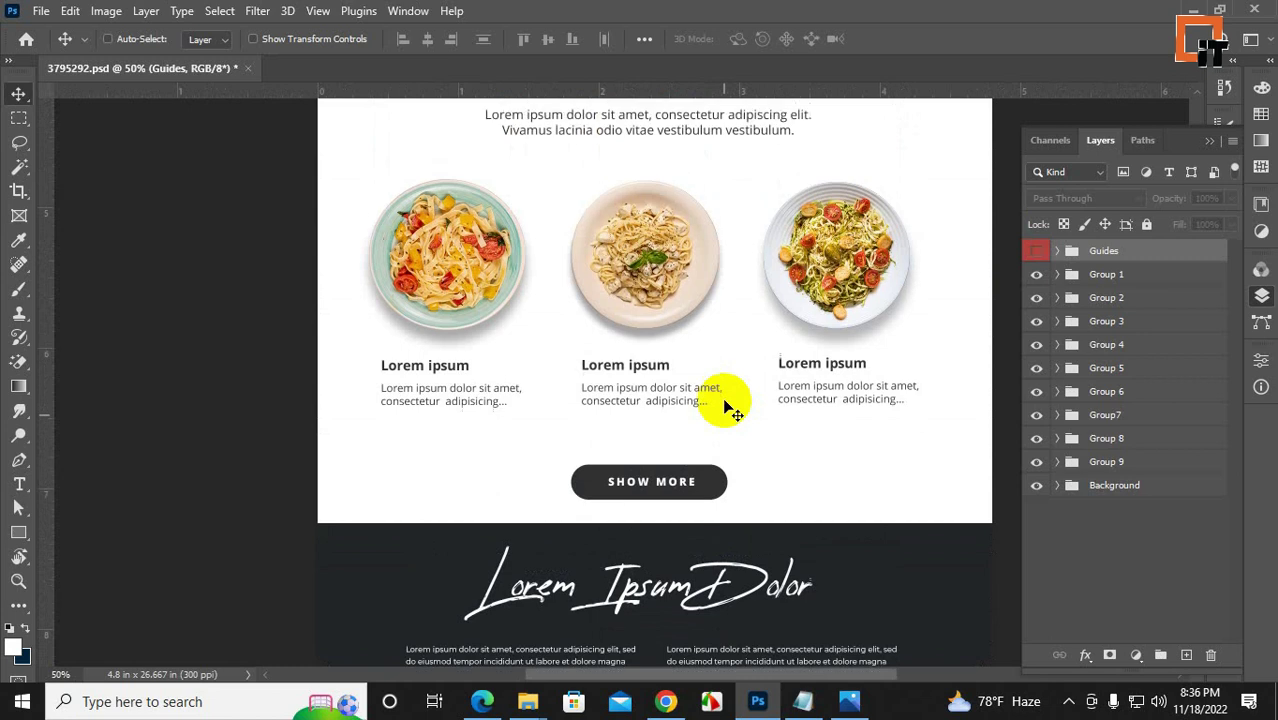
{"action": "scroll", "coordinate": [813, 360], "scroll_direction": "up", "scroll_amount": 10}
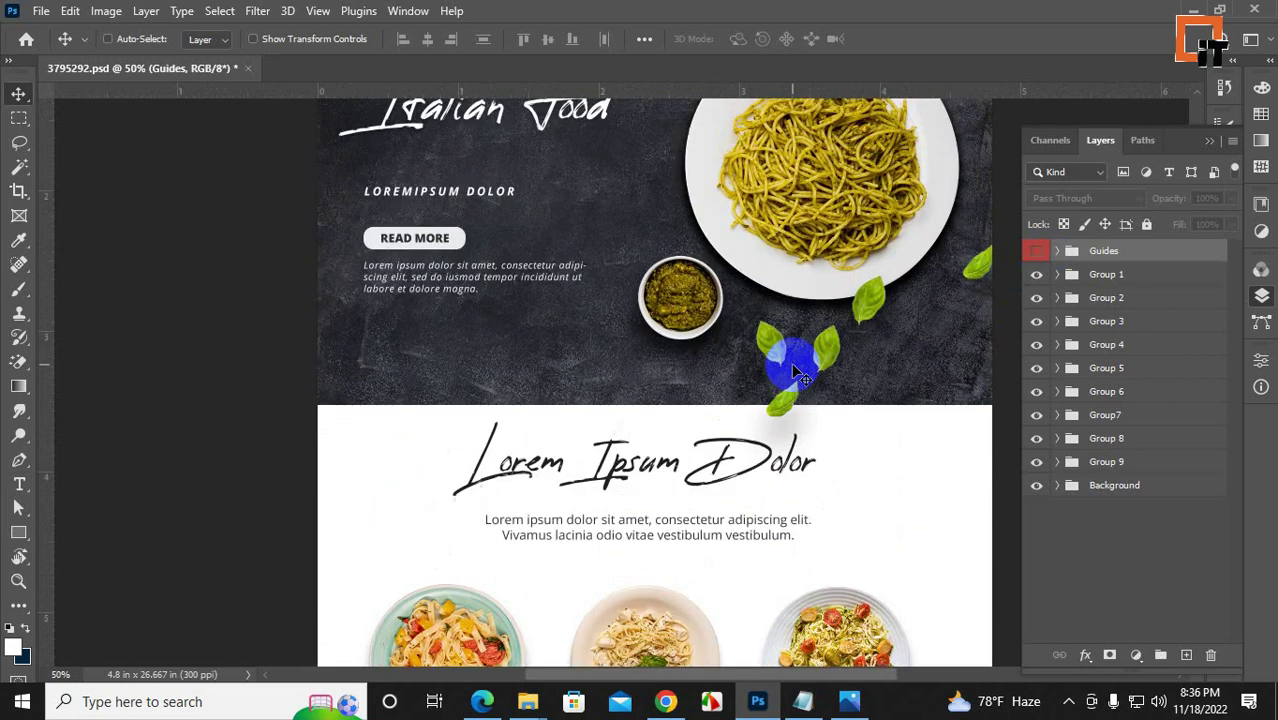
{"action": "scroll", "coordinate": [813, 380], "scroll_direction": "down", "scroll_amount": 1}
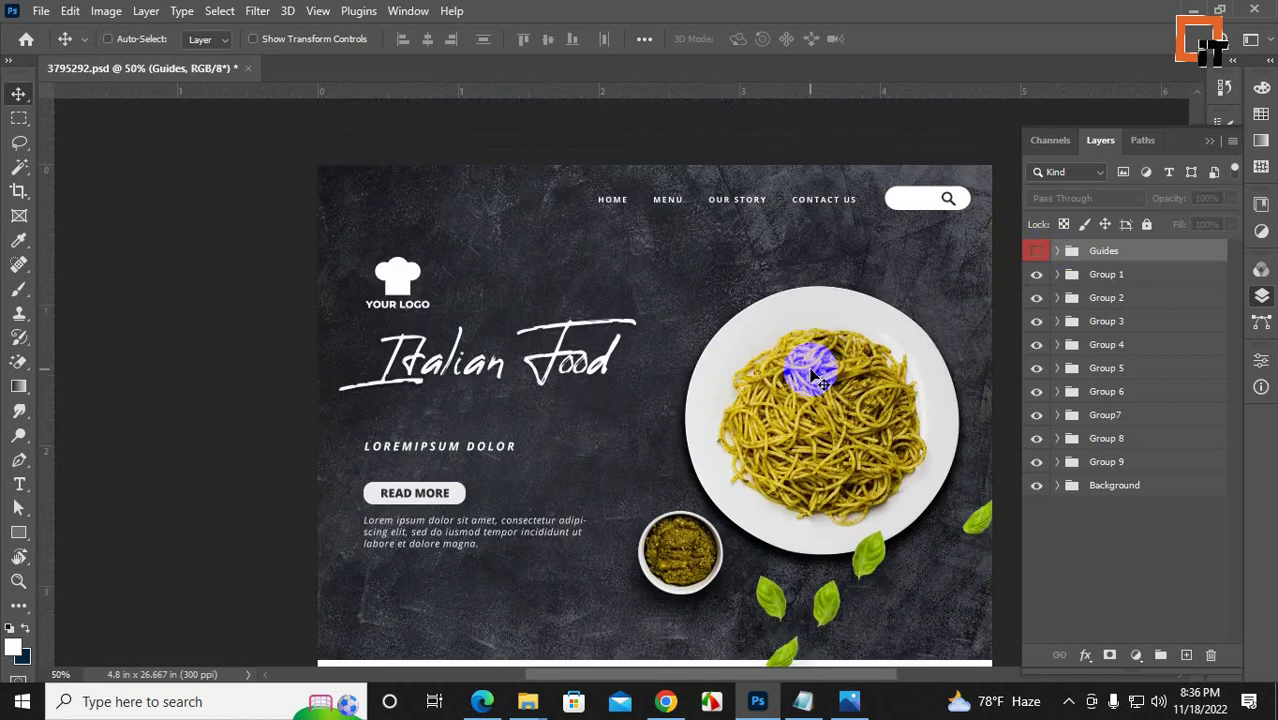
{"action": "left_click", "coordinate": [700, 354]}
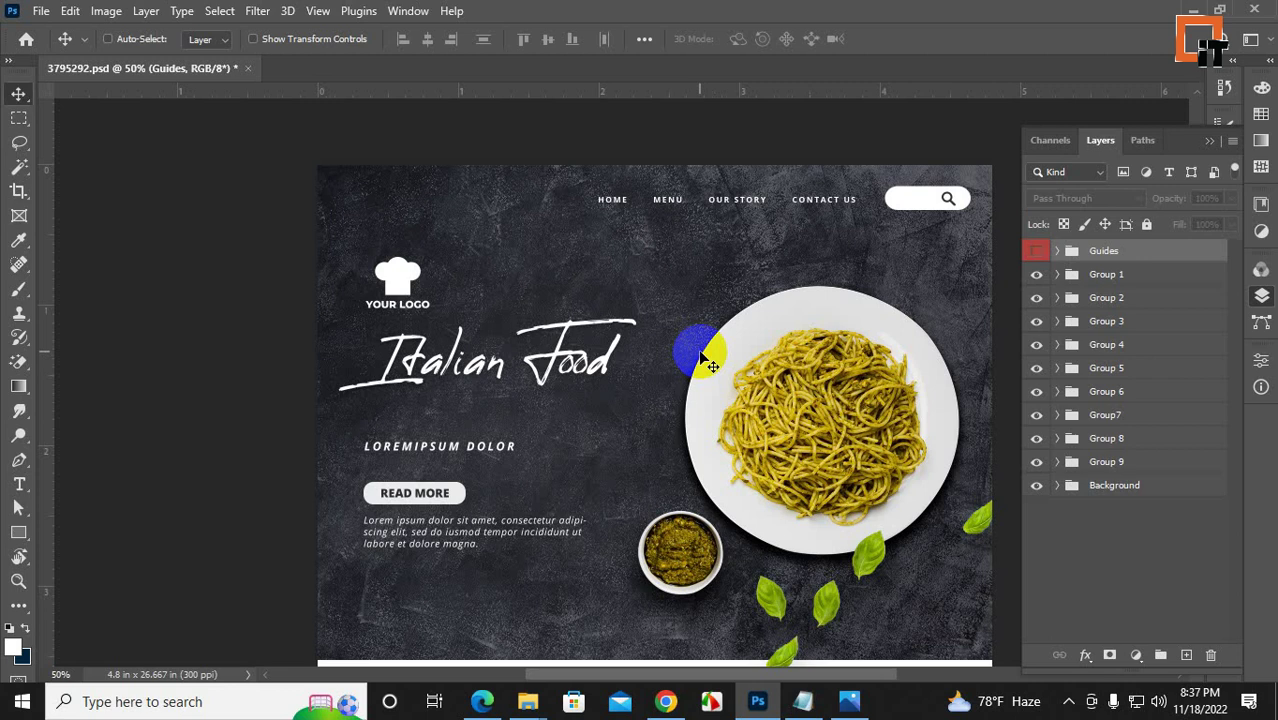
{"action": "left_click_drag", "start_coordinate": [709, 360], "coordinate": [984, 294]}
- Turn on the Guides group, toggling it off and on to compare columns against the design
{"action": "left_click", "coordinate": [1053, 253]}
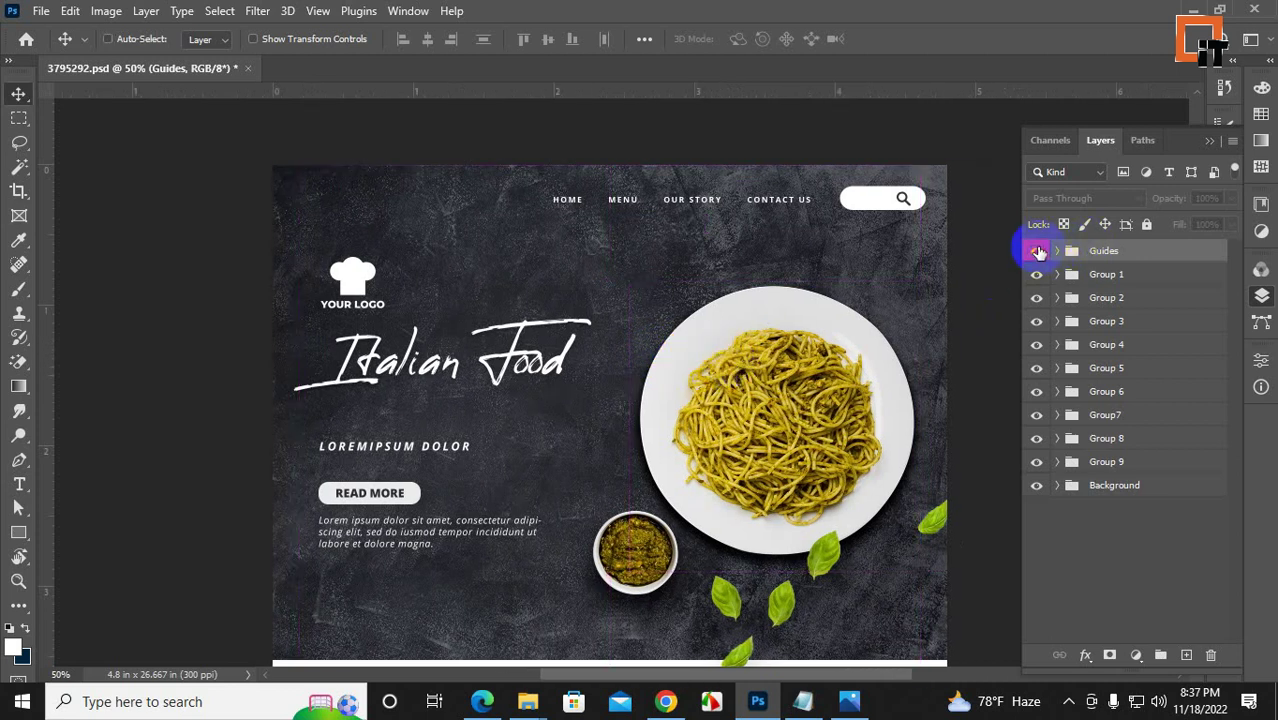
{"action": "scroll", "coordinate": [858, 368], "scroll_direction": "down", "scroll_amount": 2}
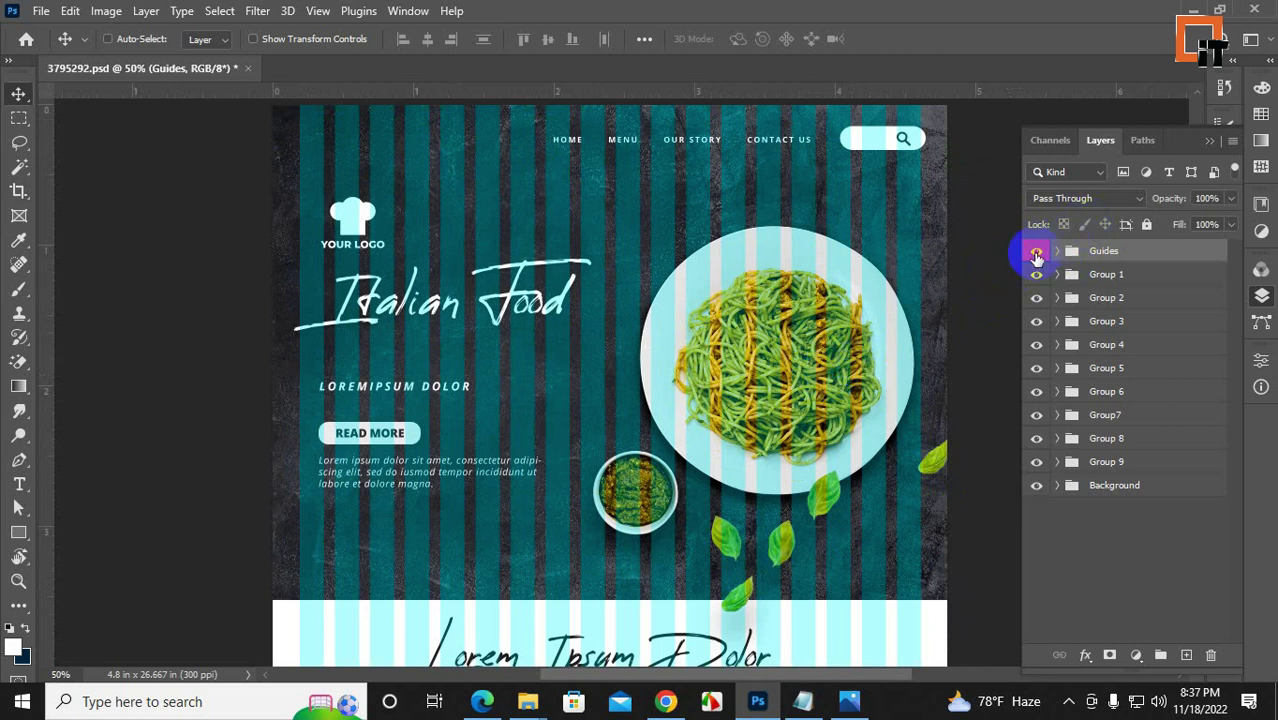
{"action": "left_click", "coordinate": [1037, 254]}
{"action": "left_click", "coordinate": [1037, 254]}
{"action": "left_click", "coordinate": [1037, 254]}
{"action": "left_click", "coordinate": [1037, 254]}
- Bring up the Spruceup Studio page in Chrome, close the downloads bar and skim it
{"action": "left_click", "coordinate": [1187, 9]}
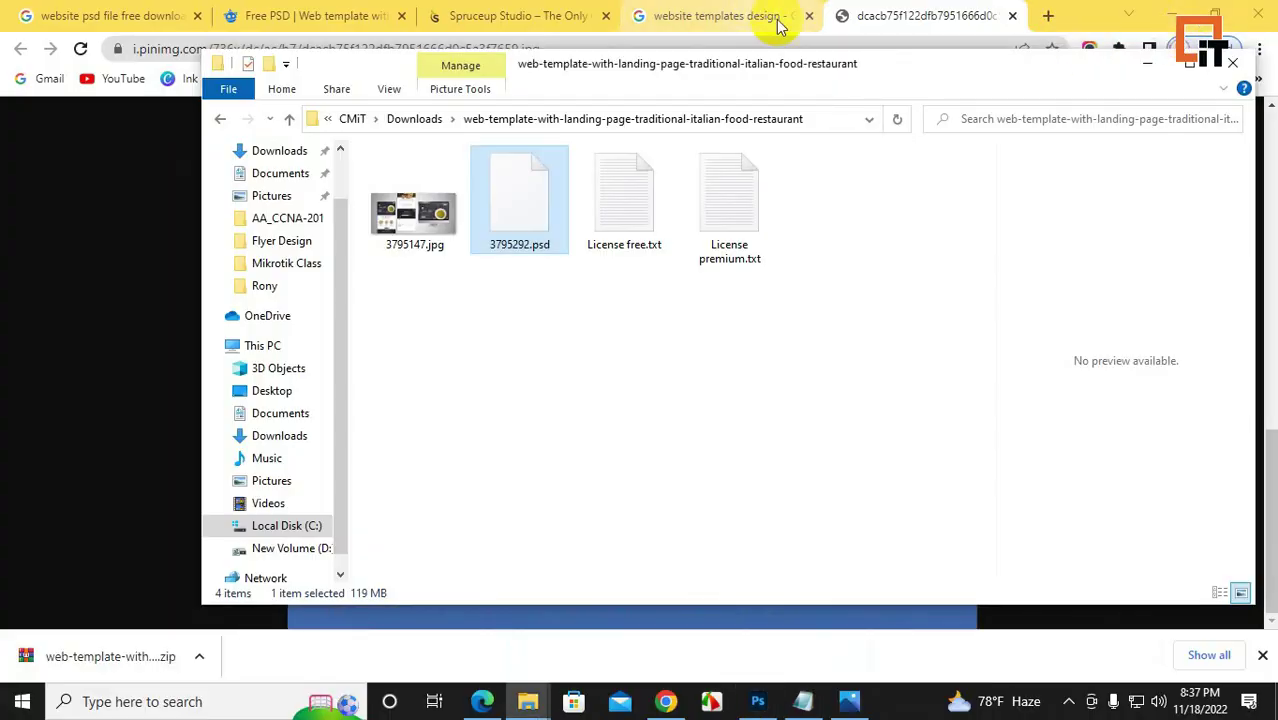
{"action": "left_click", "coordinate": [500, 16]}
{"action": "scroll", "coordinate": [777, 256], "scroll_direction": "up", "scroll_amount": 5}
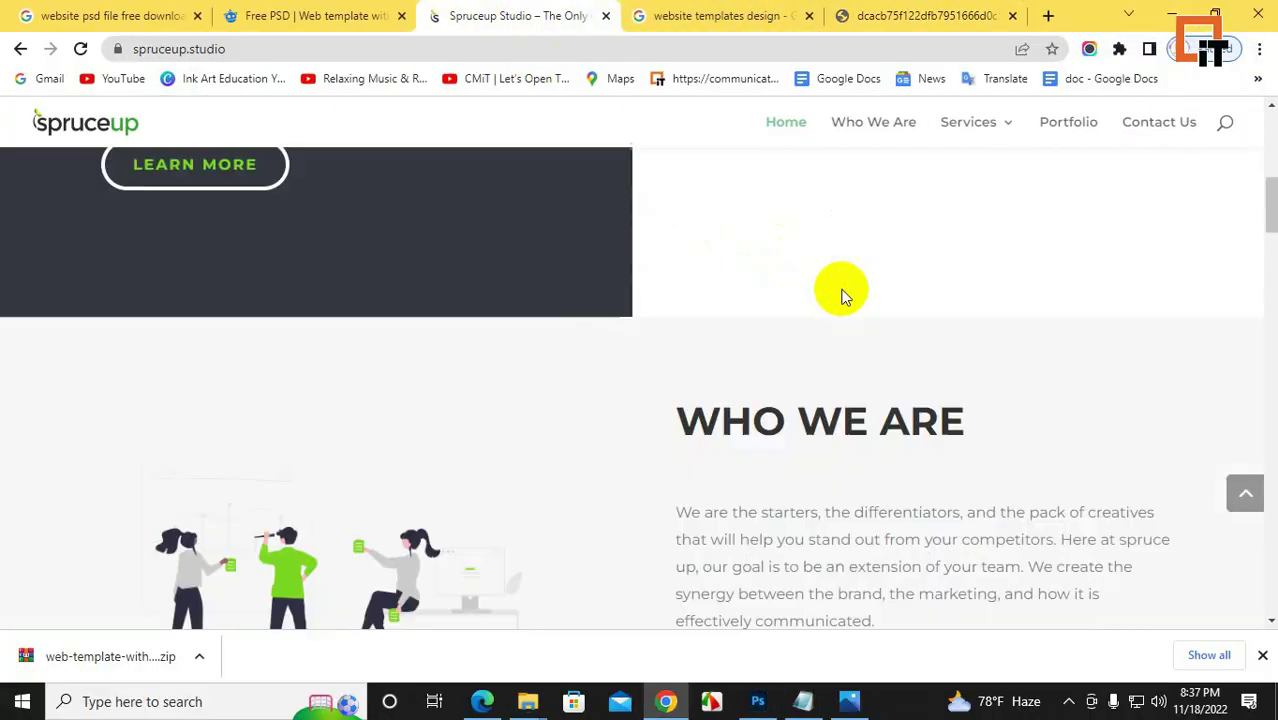
{"action": "scroll", "coordinate": [841, 295], "scroll_direction": "up", "scroll_amount": 5}
{"action": "left_click", "coordinate": [1262, 655]}
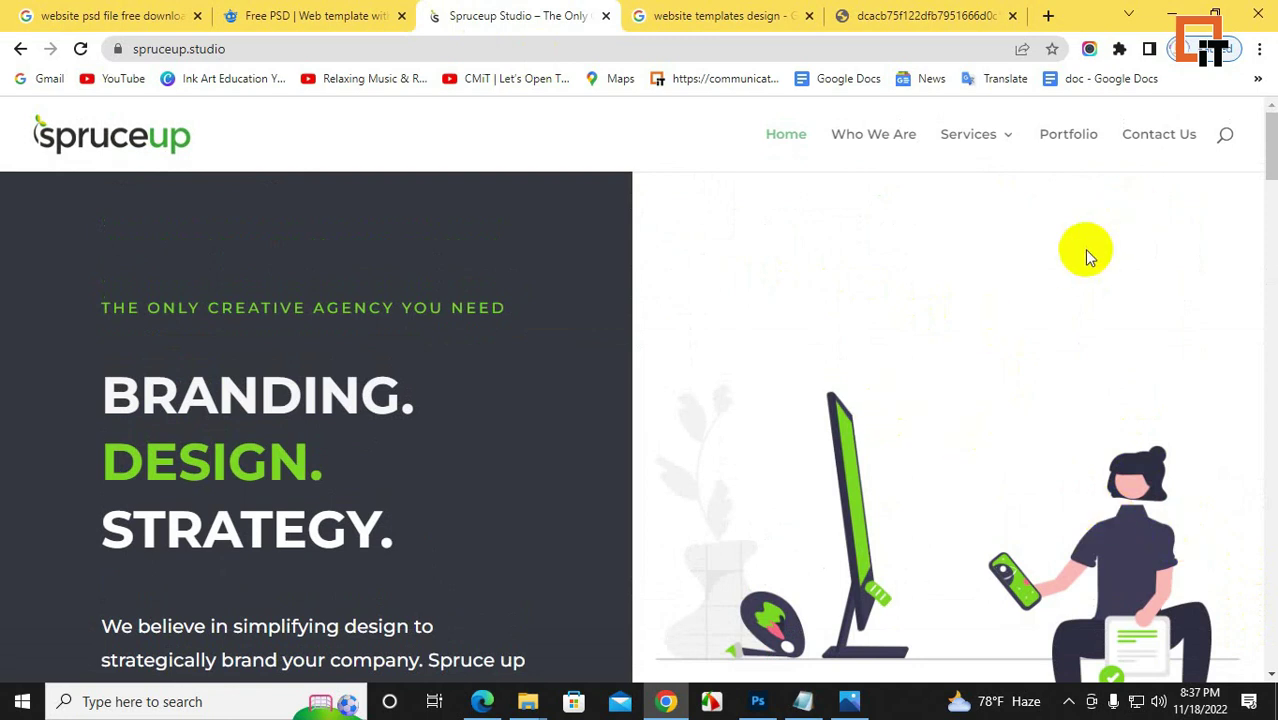
{"action": "scroll", "coordinate": [828, 414], "scroll_direction": "down", "scroll_amount": 5}
{"action": "scroll", "coordinate": [828, 414], "scroll_direction": "down", "scroll_amount": 2}
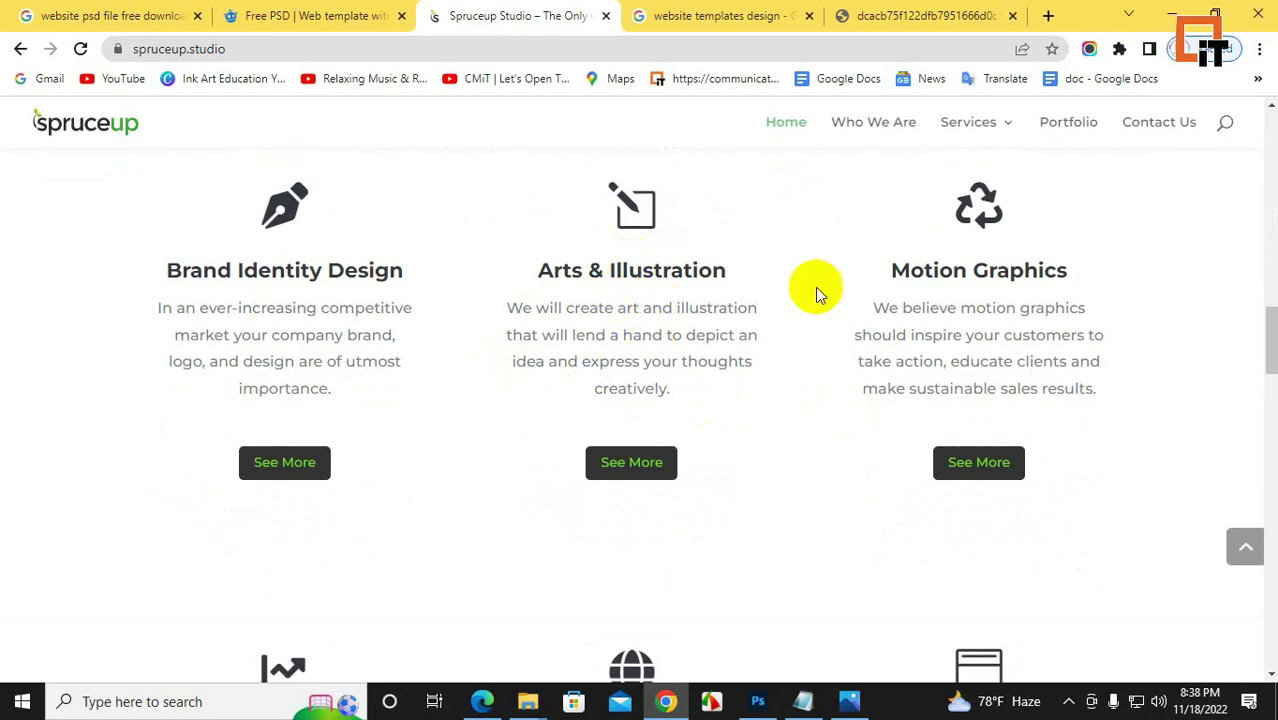
{"action": "scroll", "coordinate": [941, 322], "scroll_direction": "up", "scroll_amount": 7}
- Shrink Chrome to a small, taller window and scroll the site at that width
{"action": "left_click", "coordinate": [1214, 14]}
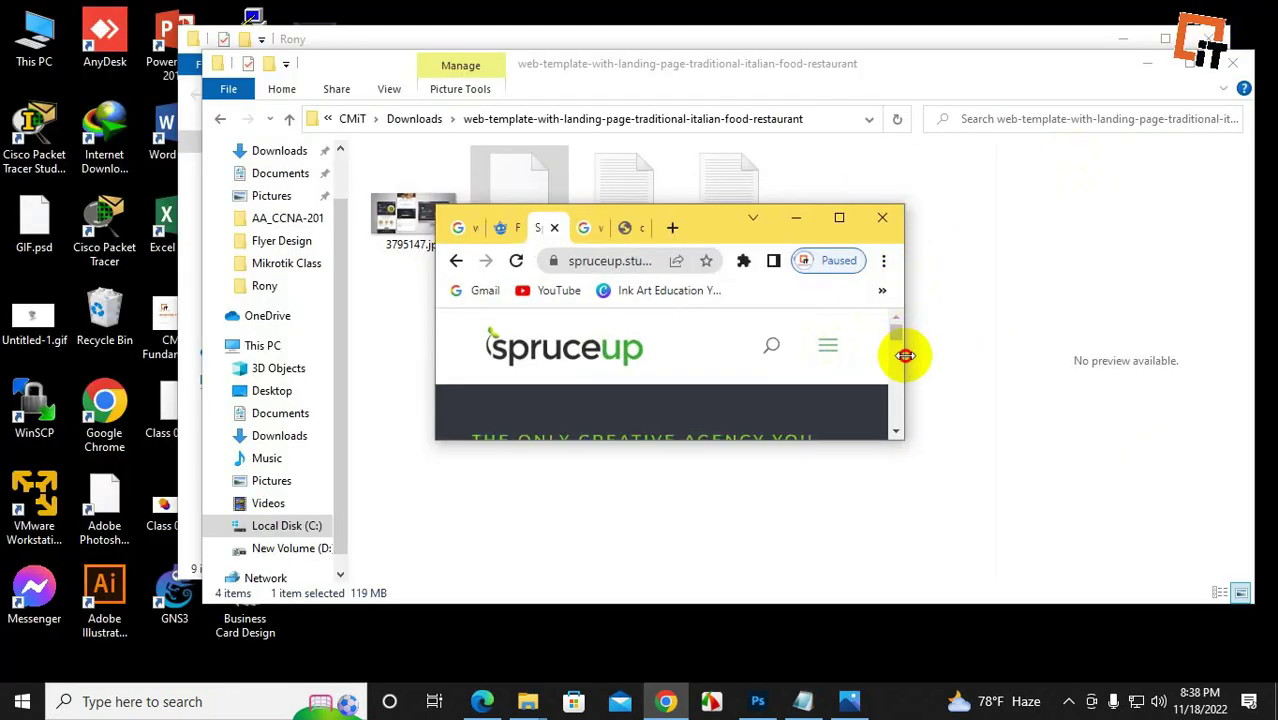
{"action": "left_click_drag", "start_coordinate": [707, 440], "coordinate": [690, 643]}
{"action": "scroll", "coordinate": [750, 450], "scroll_direction": "down", "scroll_amount": 15}
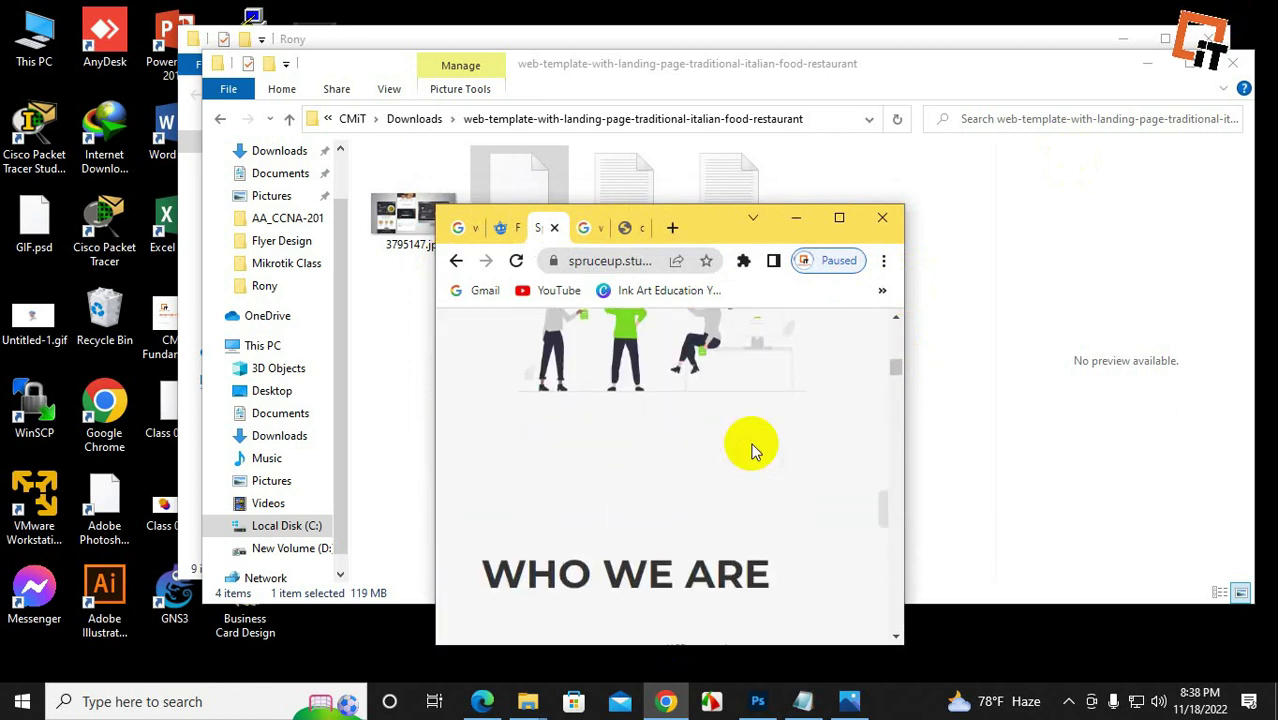
{"action": "scroll", "coordinate": [750, 445], "scroll_direction": "down", "scroll_amount": 10}
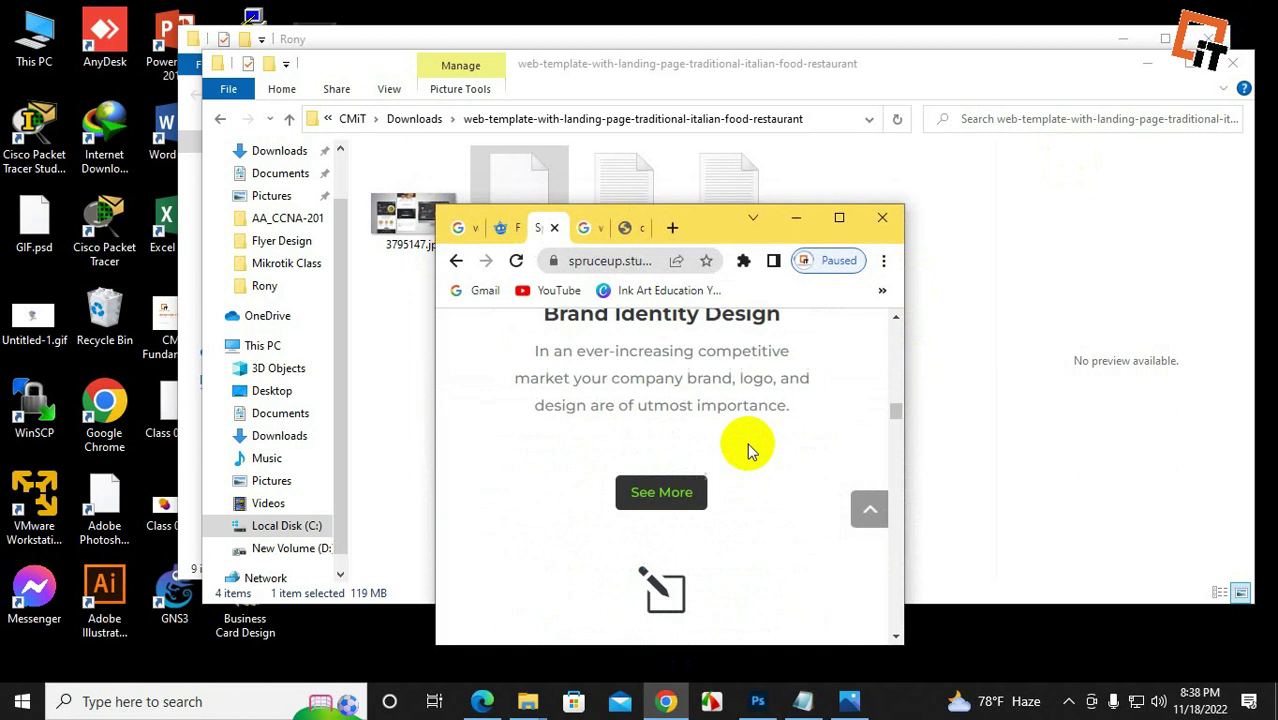
{"action": "scroll", "coordinate": [716, 443], "scroll_direction": "down", "scroll_amount": 5}
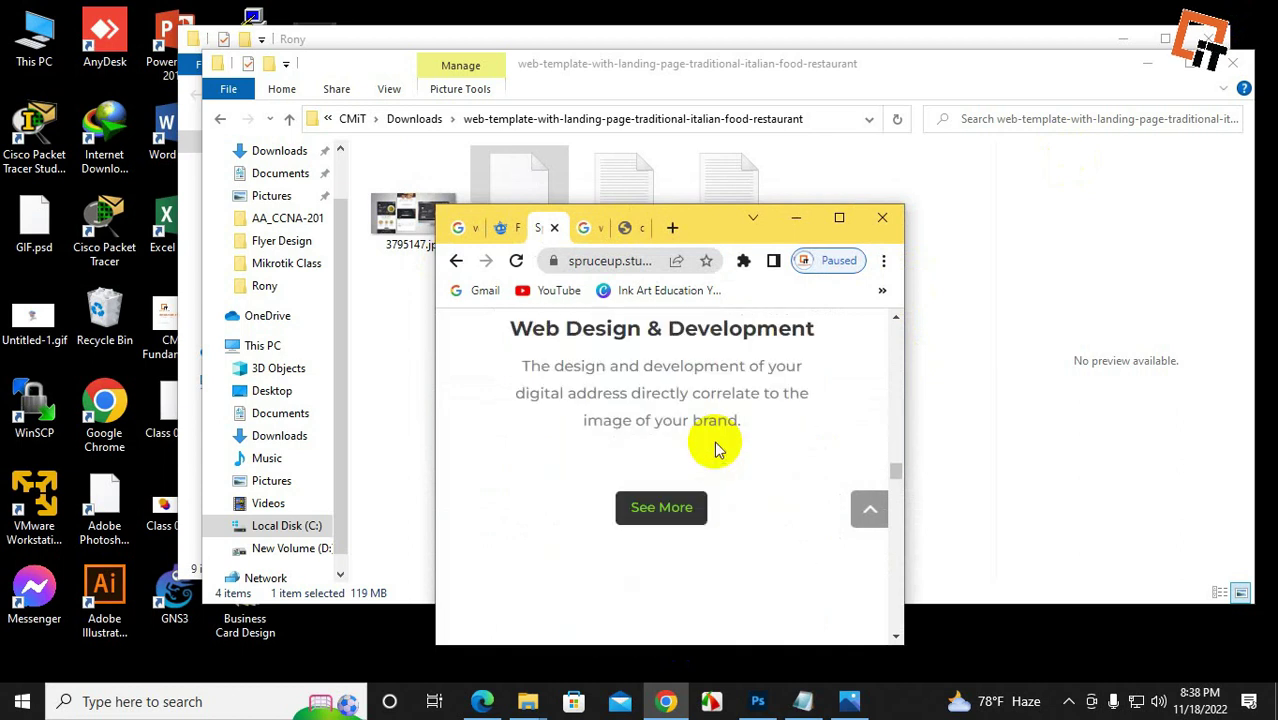
- Maximize Chrome, scroll the site hero to footer, then minimize Chrome and the template folder
{"action": "left_click", "coordinate": [838, 219]}
{"action": "scroll", "coordinate": [883, 365], "scroll_direction": "up", "scroll_amount": 10}
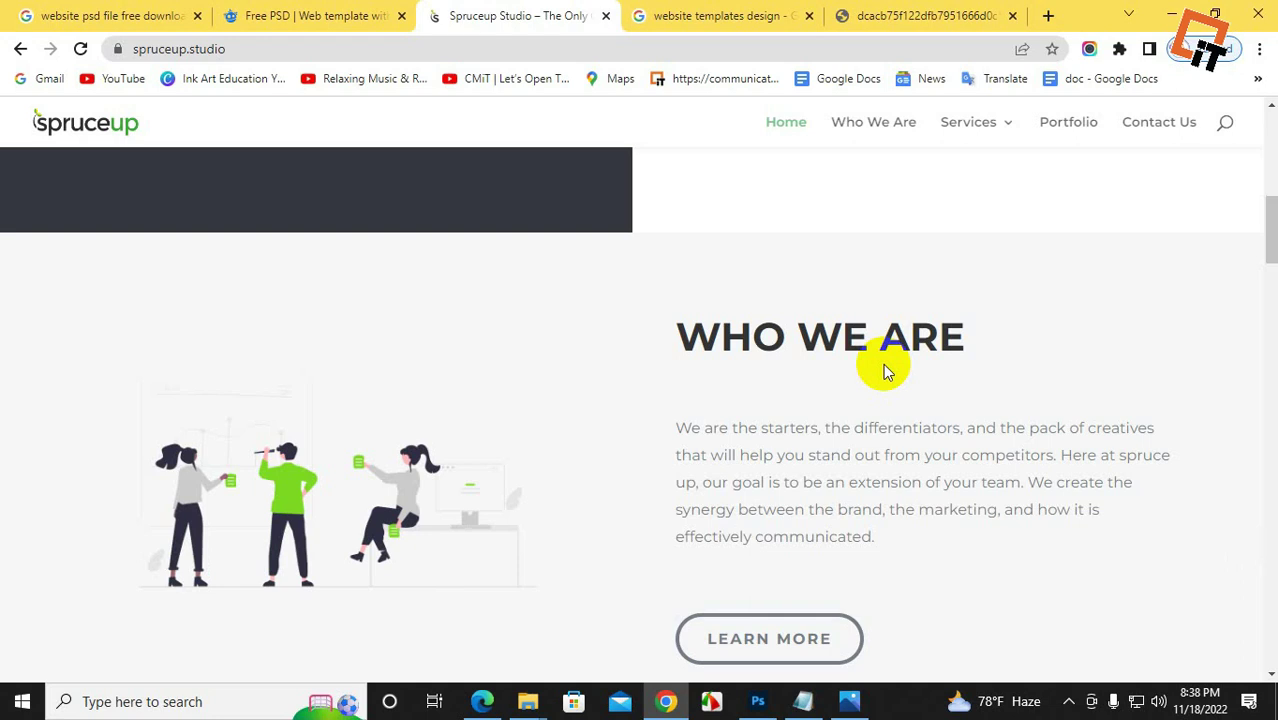
{"action": "scroll", "coordinate": [883, 365], "scroll_direction": "up", "scroll_amount": 5}
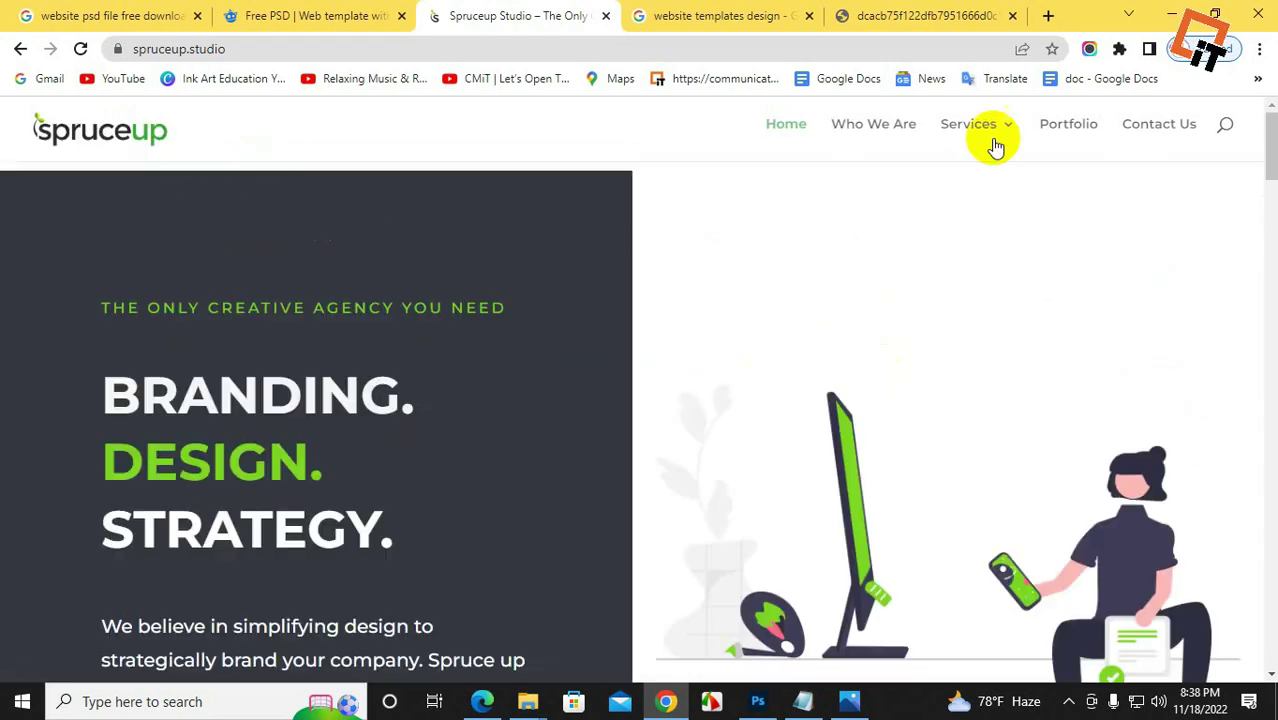
{"action": "mouse_move", "coordinate": [1012, 212]}
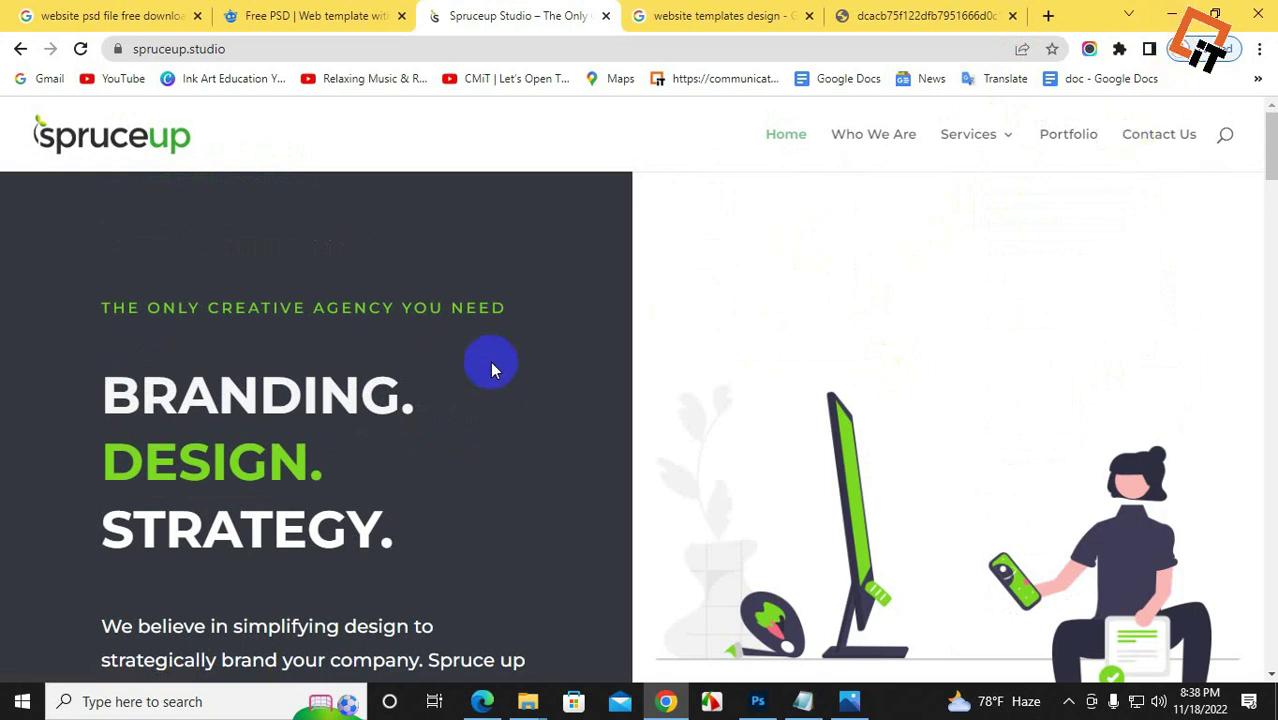
{"action": "scroll", "coordinate": [491, 362], "scroll_direction": "down", "scroll_amount": 5}
{"action": "scroll", "coordinate": [826, 410], "scroll_direction": "down", "scroll_amount": 15}
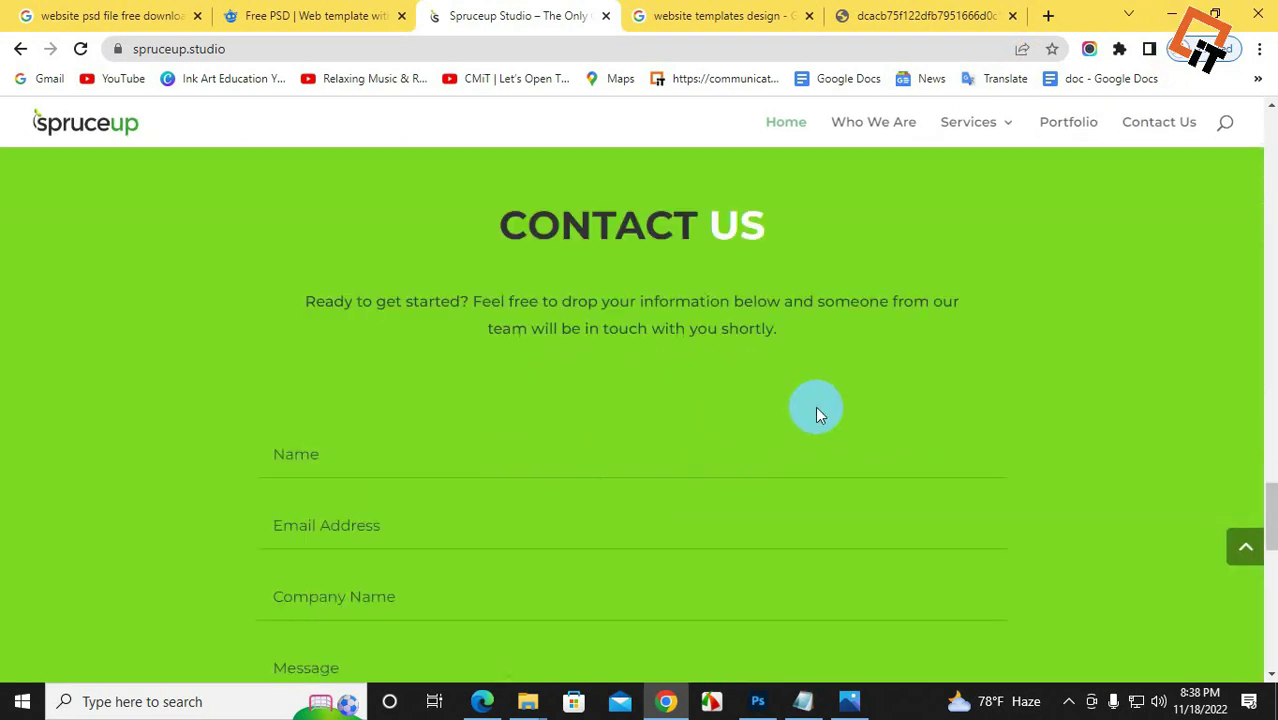
{"action": "scroll", "coordinate": [824, 406], "scroll_direction": "down", "scroll_amount": 7}
{"action": "scroll", "coordinate": [824, 404], "scroll_direction": "up", "scroll_amount": 4}
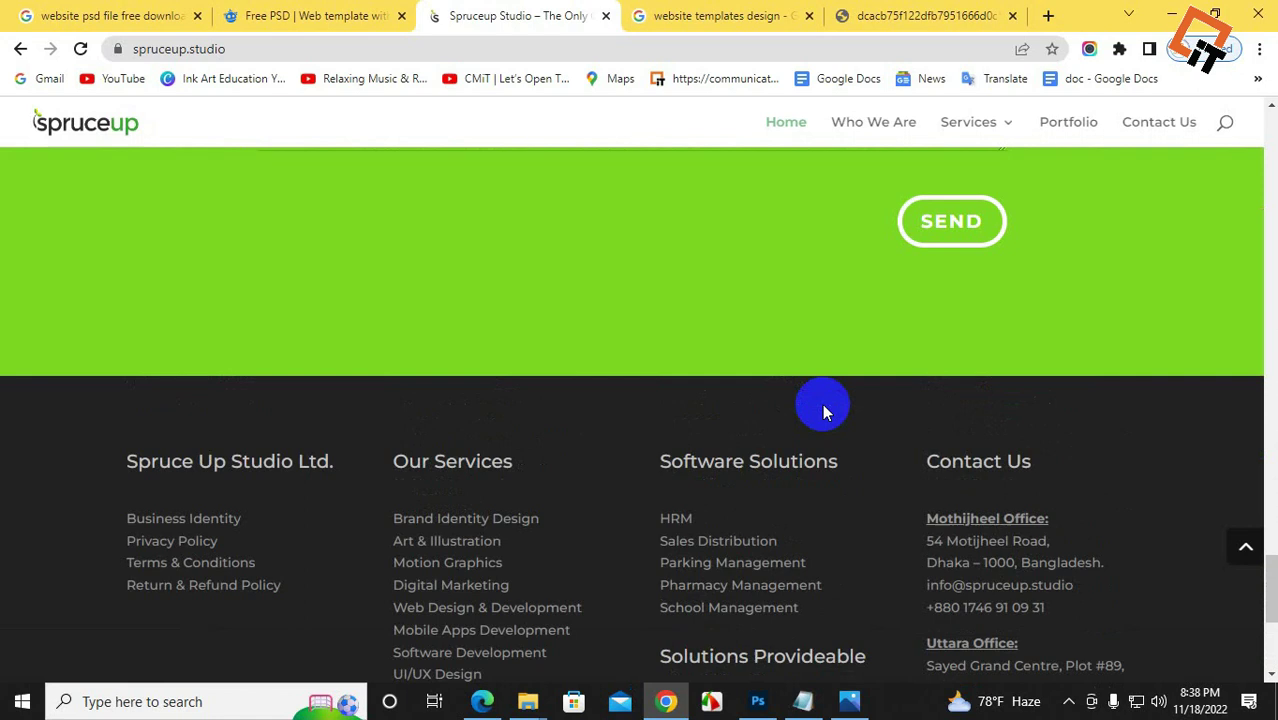
{"action": "scroll", "coordinate": [828, 405], "scroll_direction": "up", "scroll_amount": 20}
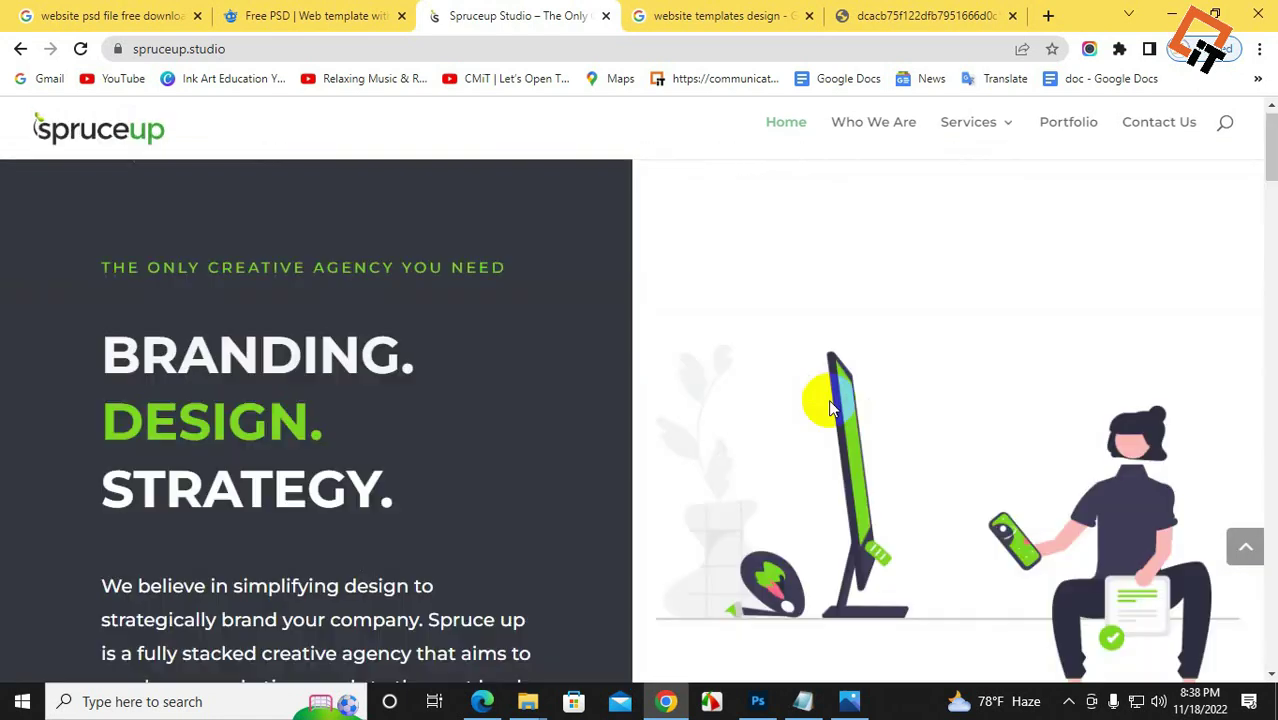
{"action": "scroll", "coordinate": [502, 265], "scroll_direction": "down", "scroll_amount": 3}
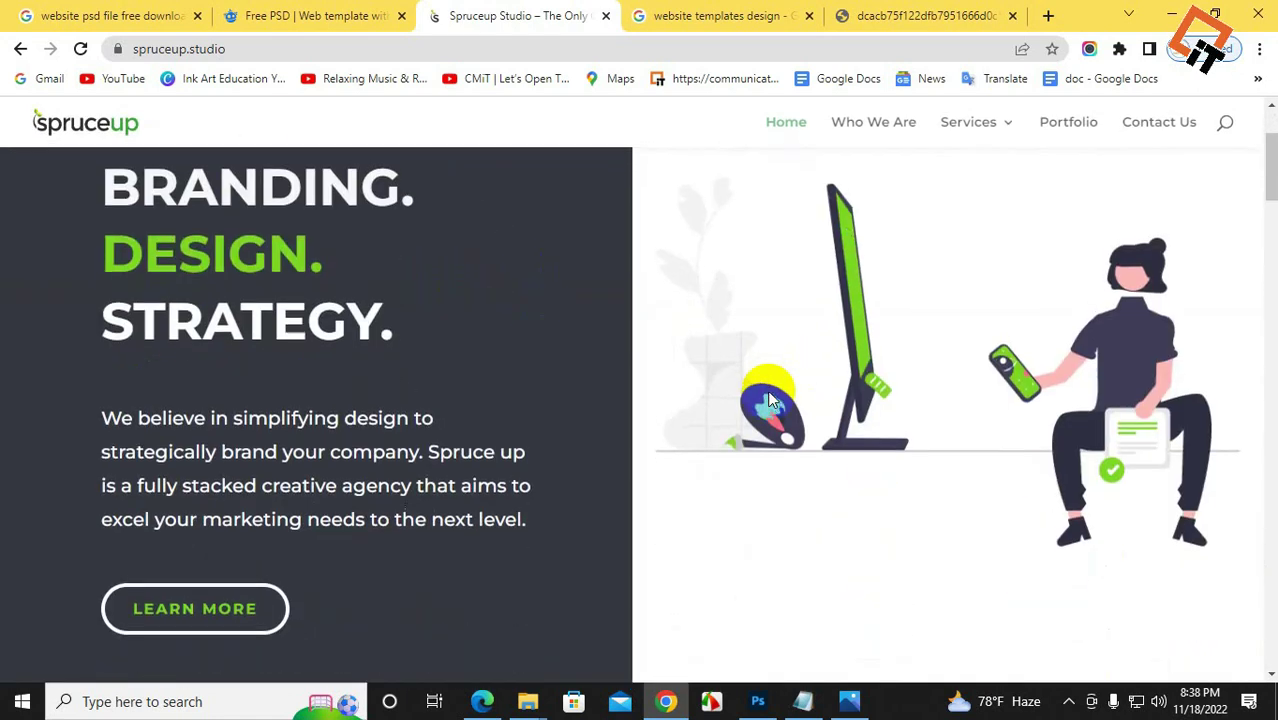
{"action": "scroll", "coordinate": [767, 390], "scroll_direction": "up", "scroll_amount": 3}
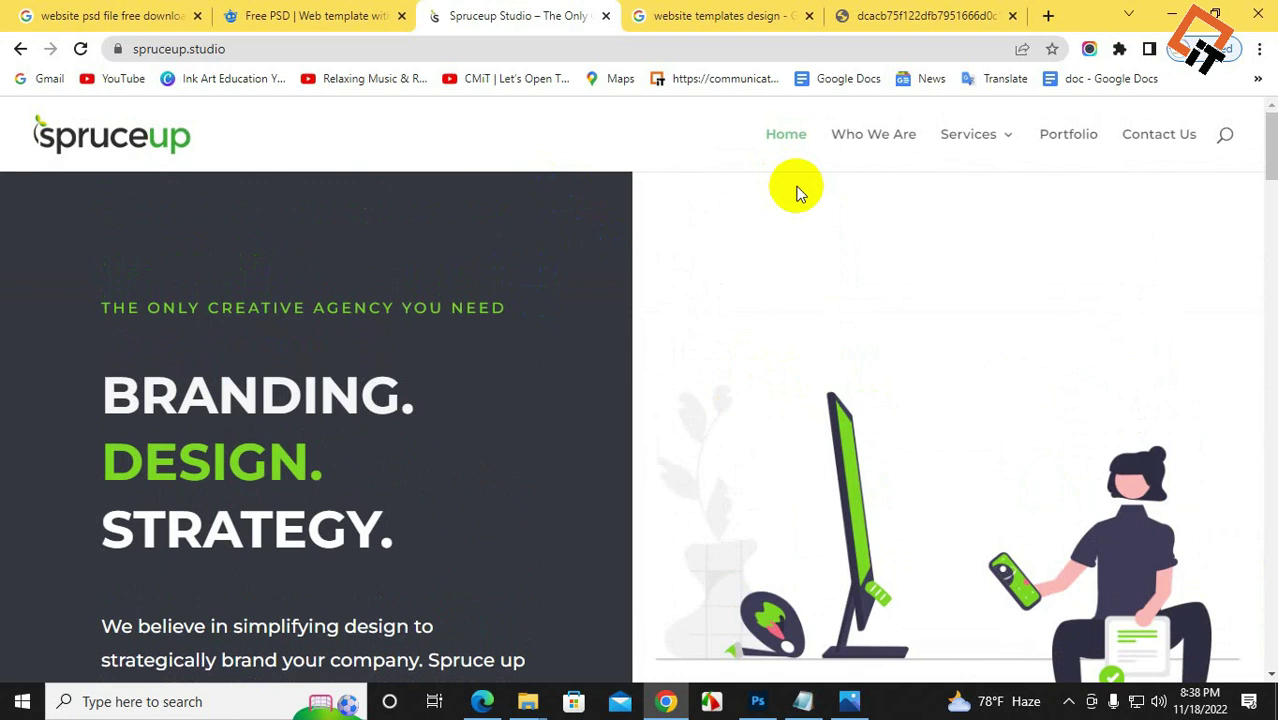
{"action": "left_click", "coordinate": [1172, 14]}
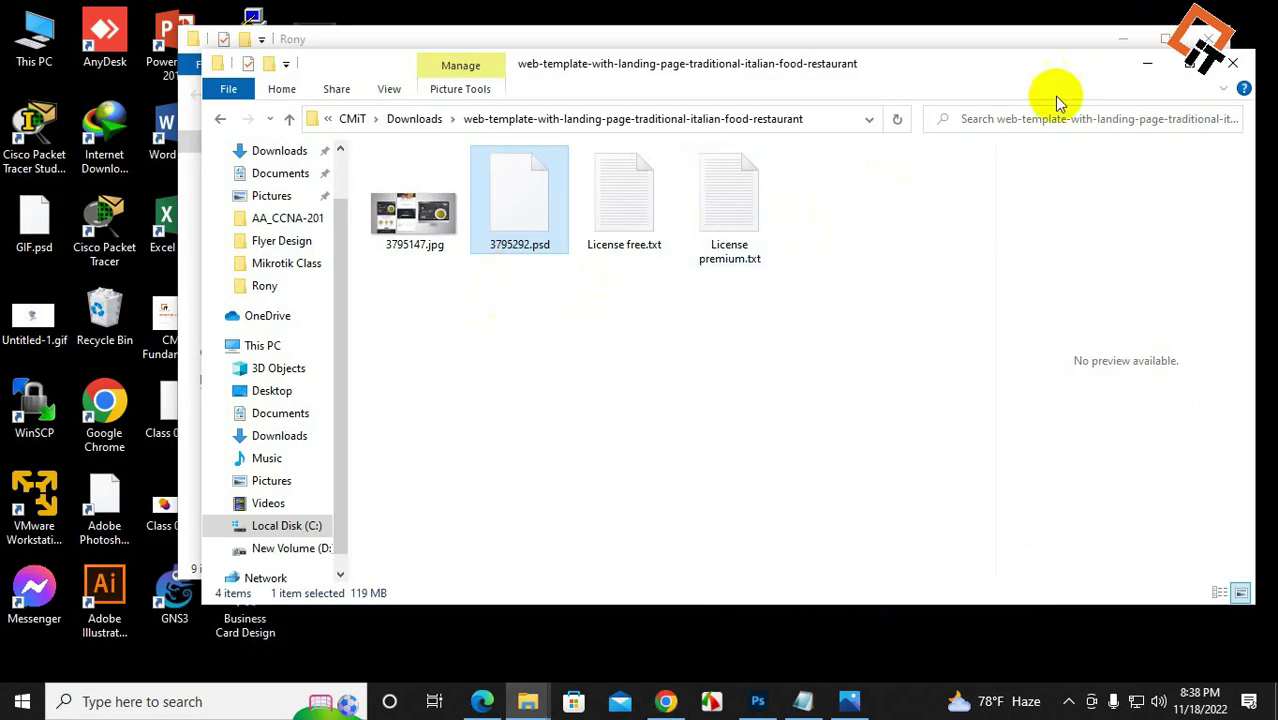
{"action": "left_click", "coordinate": [1147, 63]}
- Minimize the last folder window and restore Photoshop showing the 3795292.psd Italian Food template
{"action": "left_click", "coordinate": [1122, 38]}
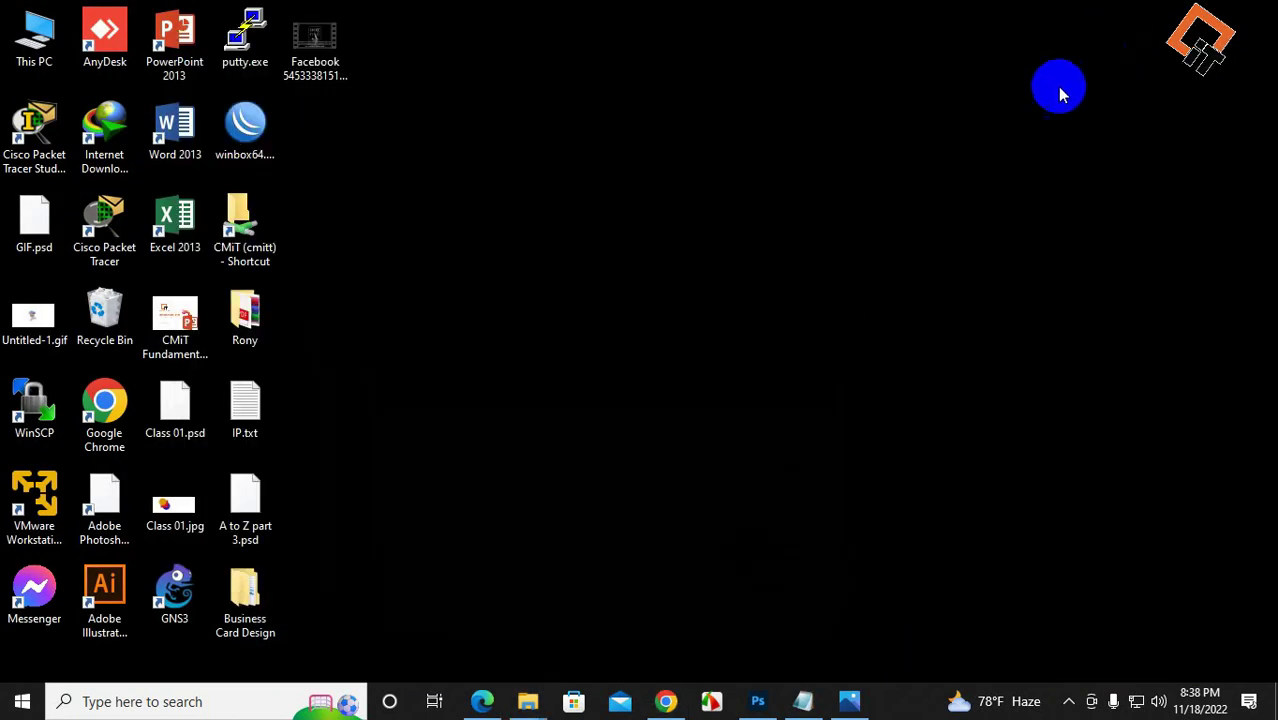
{"action": "left_click", "coordinate": [758, 701]}
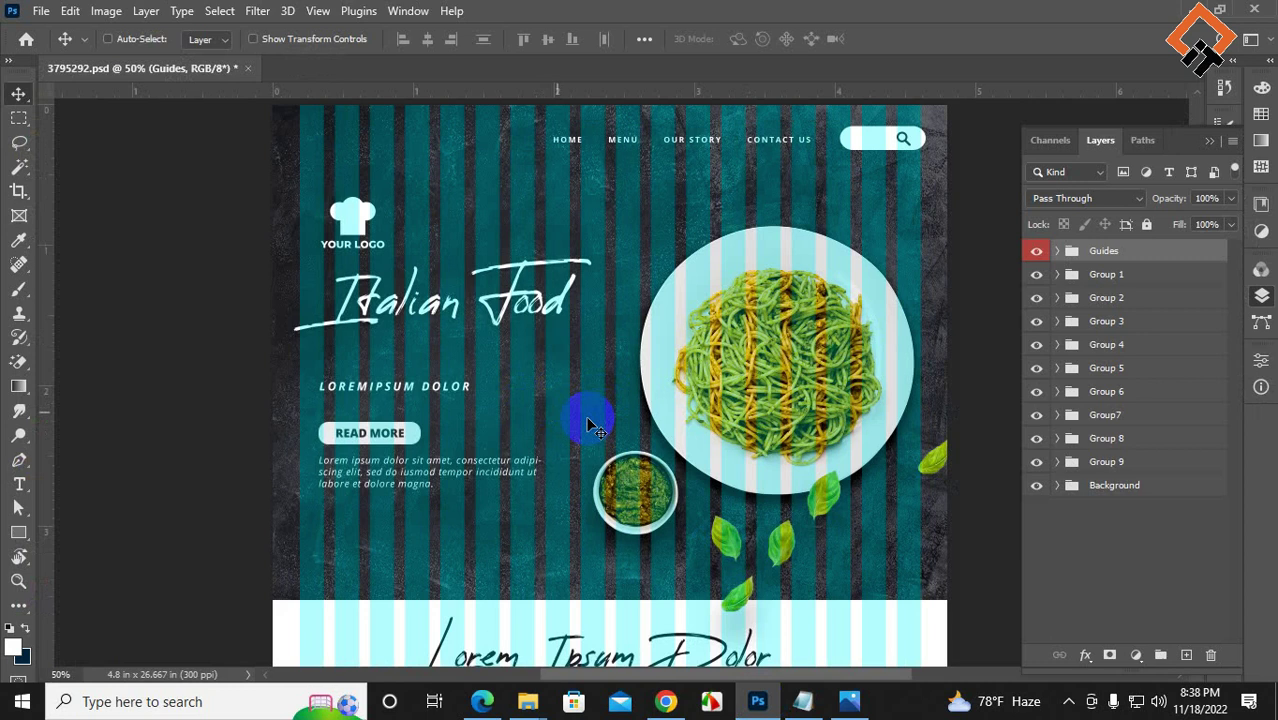
{"action": "scroll", "coordinate": [628, 426], "scroll_direction": "down", "scroll_amount": 1}
{"action": "scroll", "coordinate": [628, 426], "scroll_direction": "up", "scroll_amount": 2}
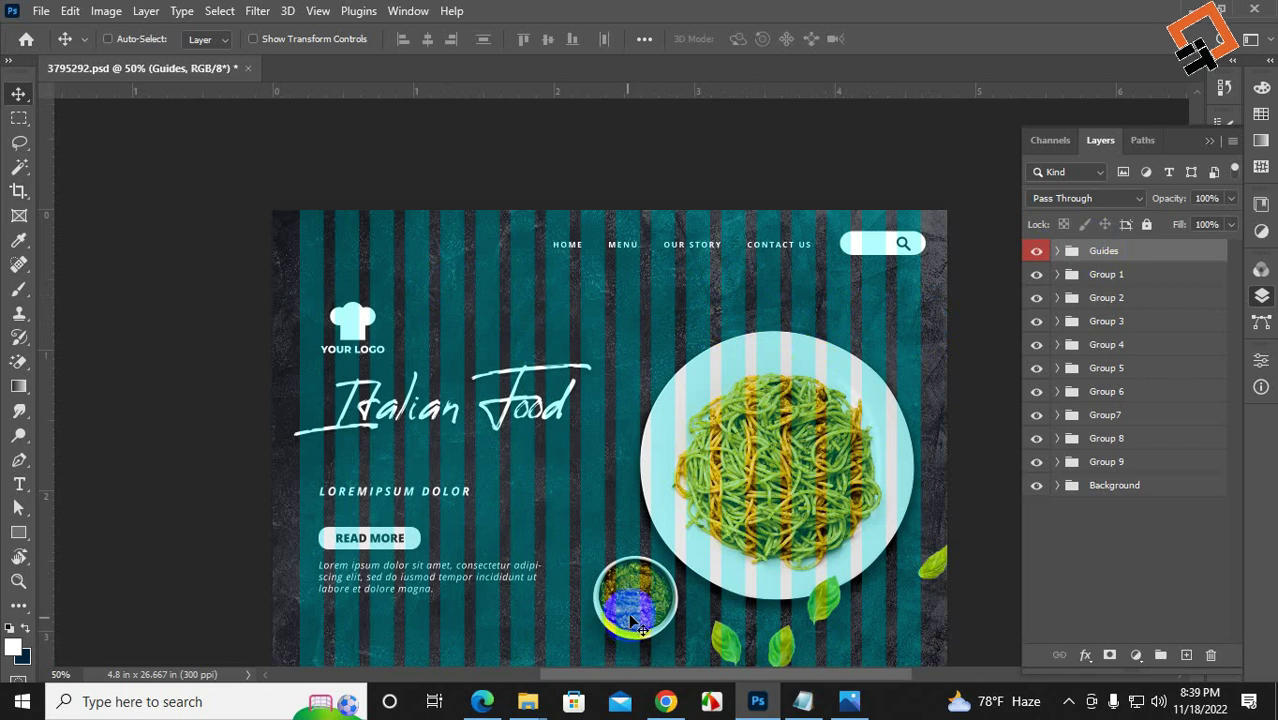
- Search for '12 column grid psd' in a new Chrome tab
{"action": "left_click", "coordinate": [676, 706]}
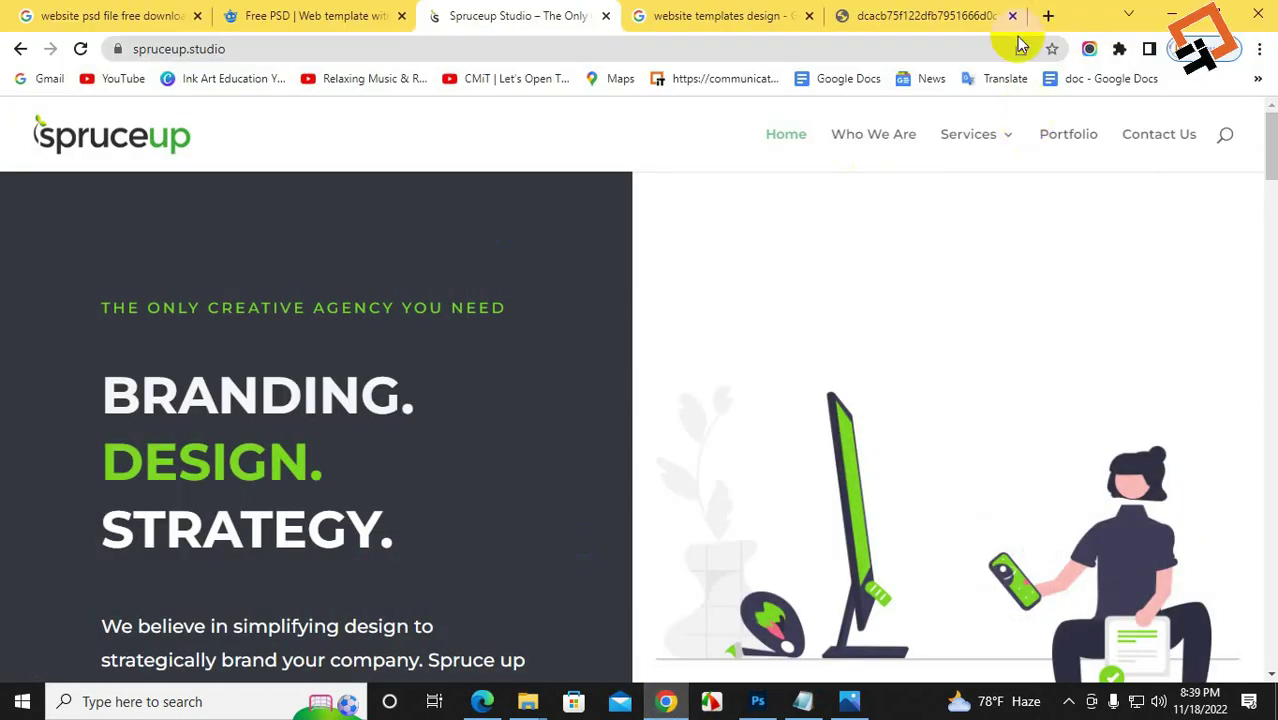
{"action": "left_click", "coordinate": [1052, 17]}
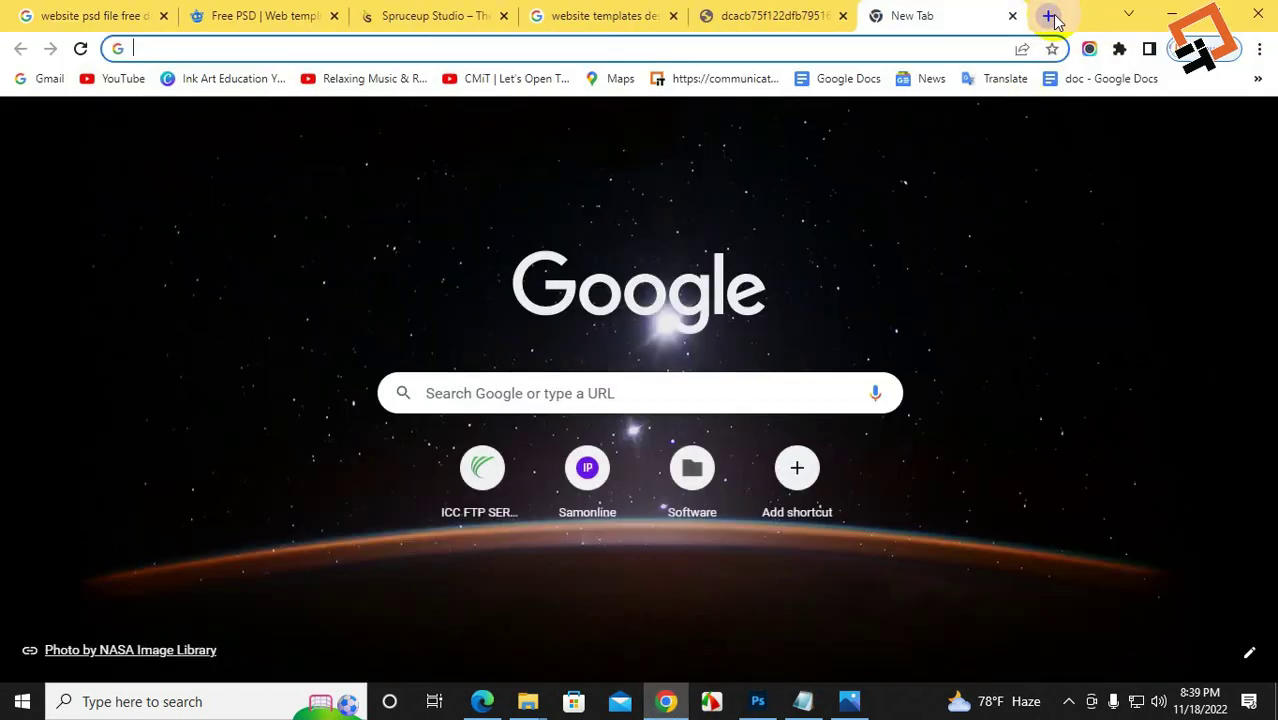
{"action": "type", "text": "12 co"}
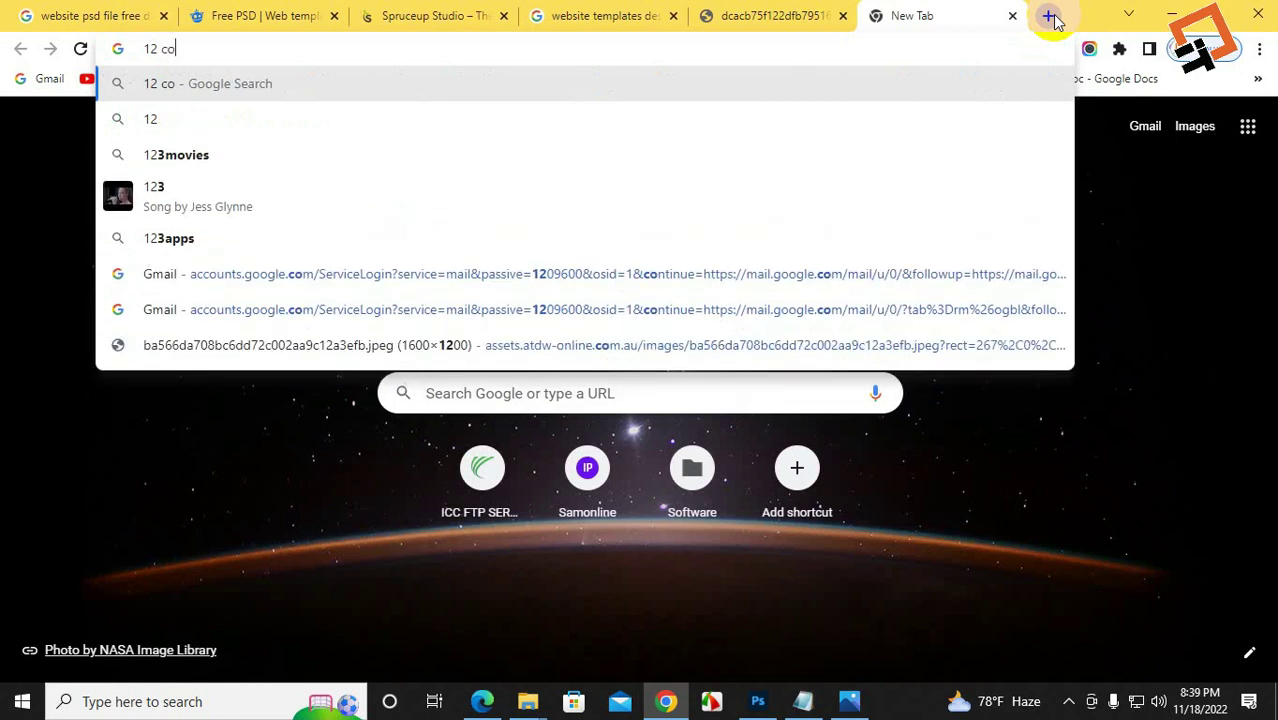
{"action": "type", "text": "lum"}
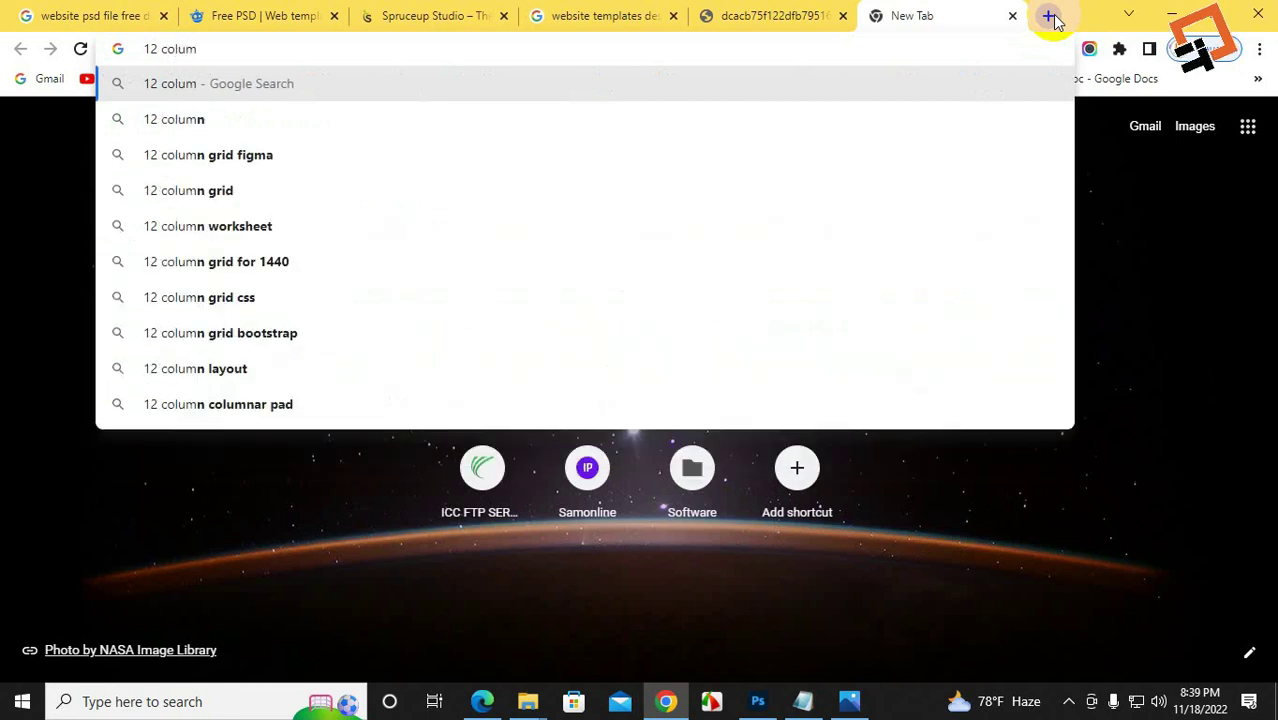
{"action": "key", "text": "Down"}
{"action": "key", "text": "Down"}
{"action": "key", "text": "Down"}
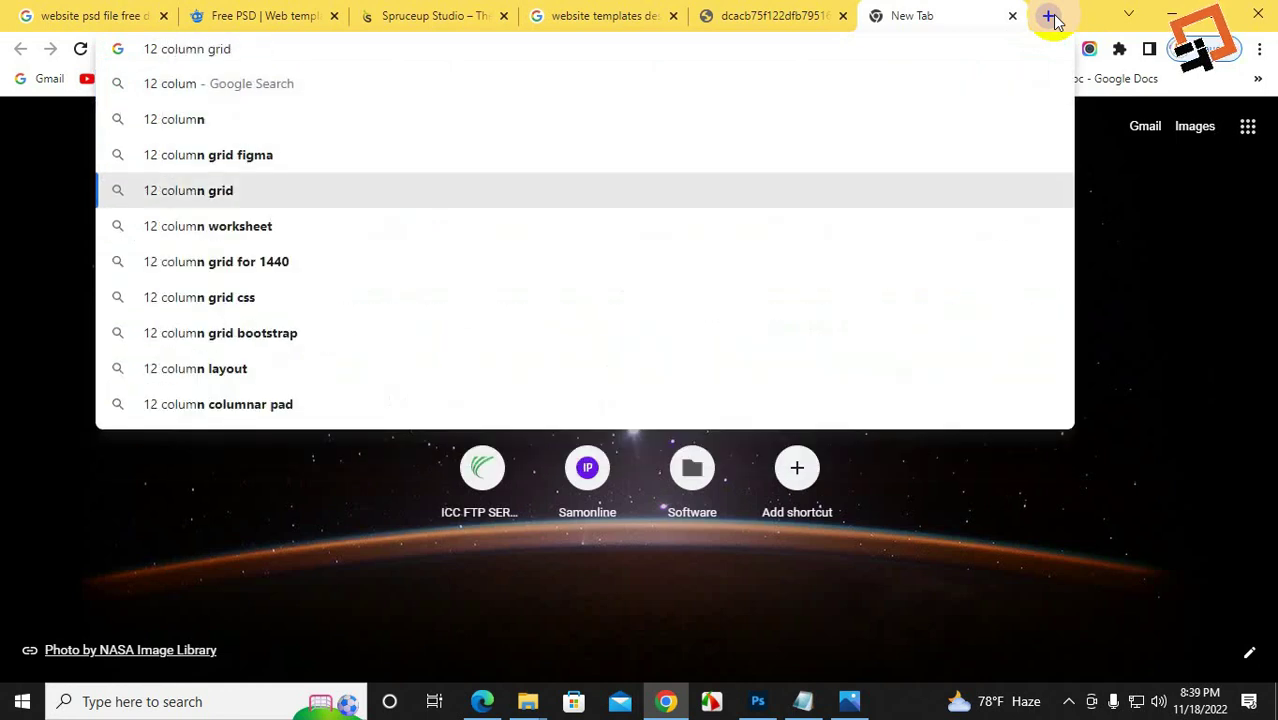
{"action": "type", "text": "psd"}
{"action": "key", "text": "Return"}
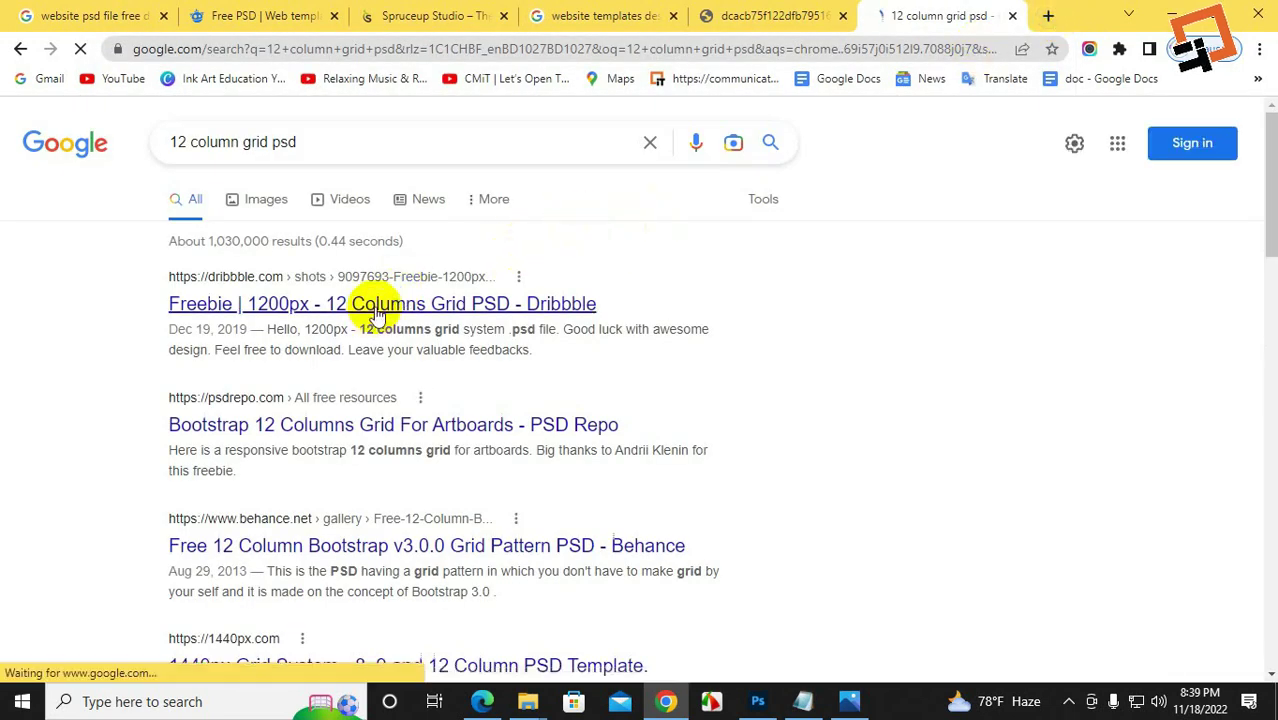
- Open the Dribbble grid result in a new tab, review it, and download 1200px-grid.psd
{"action": "right_click", "coordinate": [378, 314]}
{"action": "left_click", "coordinate": [410, 320]}
{"action": "left_click", "coordinate": [935, 15]}
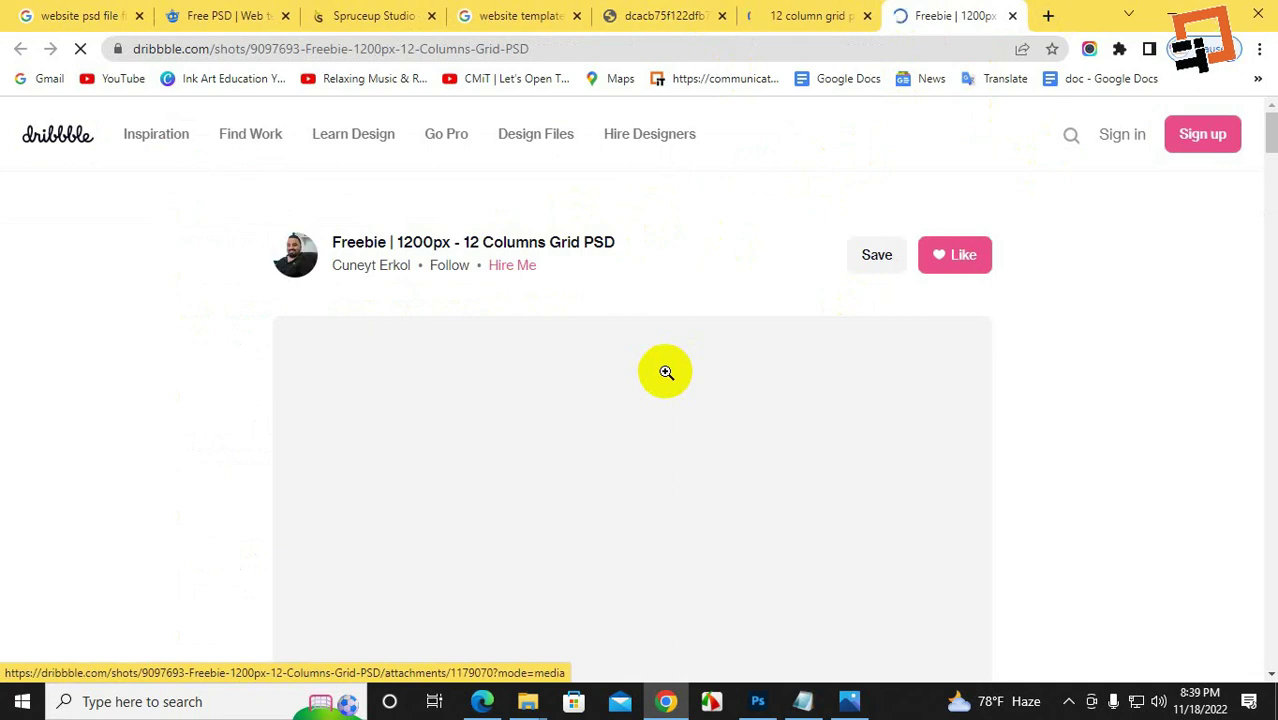
{"action": "scroll", "coordinate": [666, 372], "scroll_direction": "down", "scroll_amount": 5}
{"action": "scroll", "coordinate": [665, 374], "scroll_direction": "down", "scroll_amount": 6}
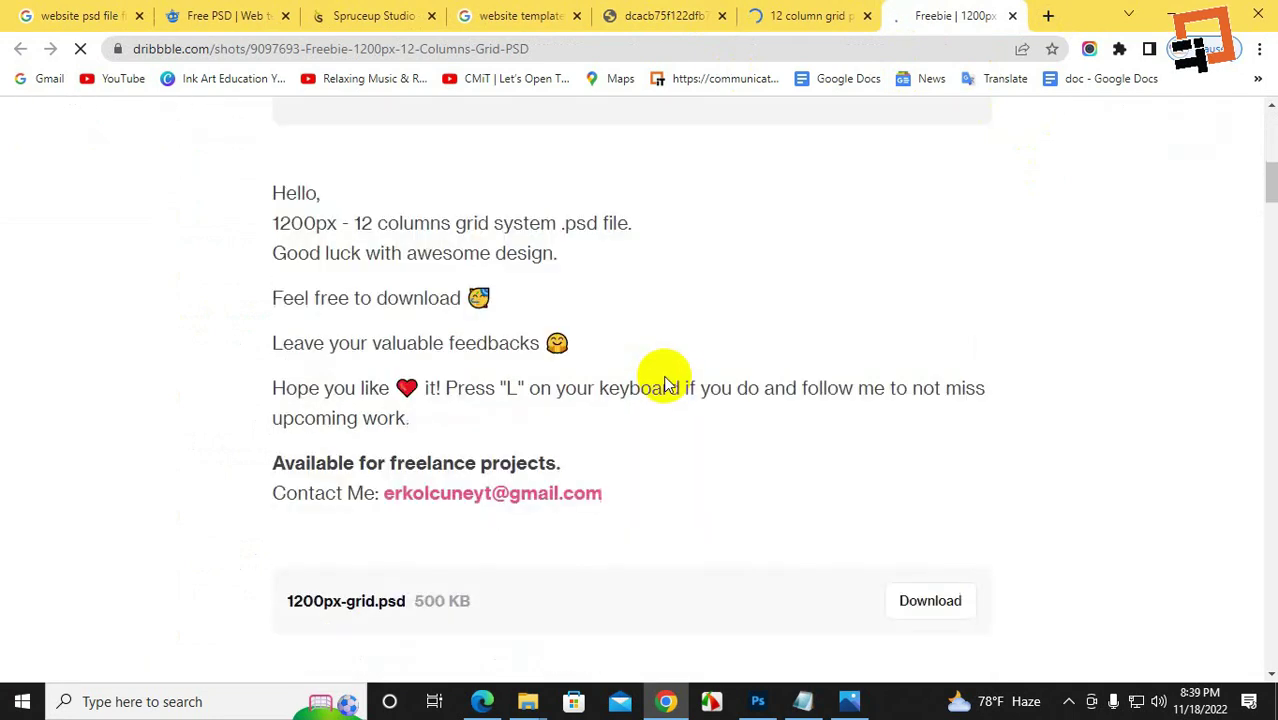
{"action": "scroll", "coordinate": [670, 410], "scroll_direction": "up", "scroll_amount": 2}
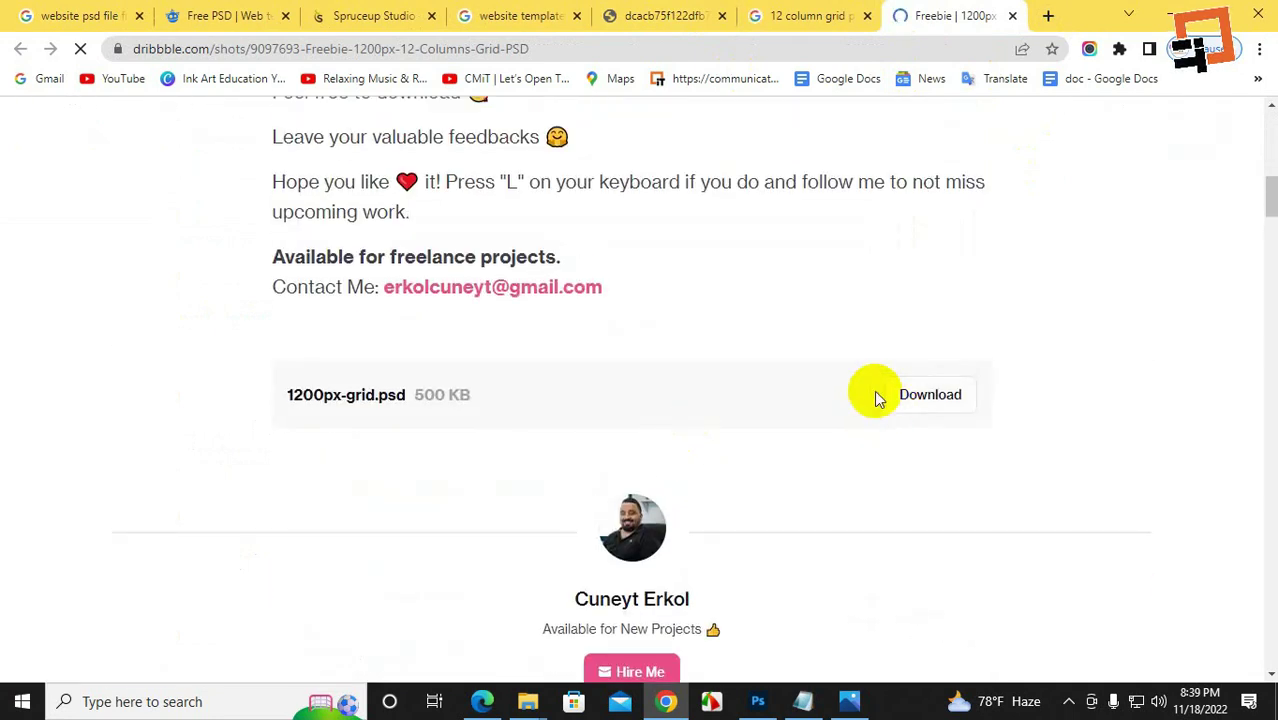
{"action": "left_click", "coordinate": [926, 397]}
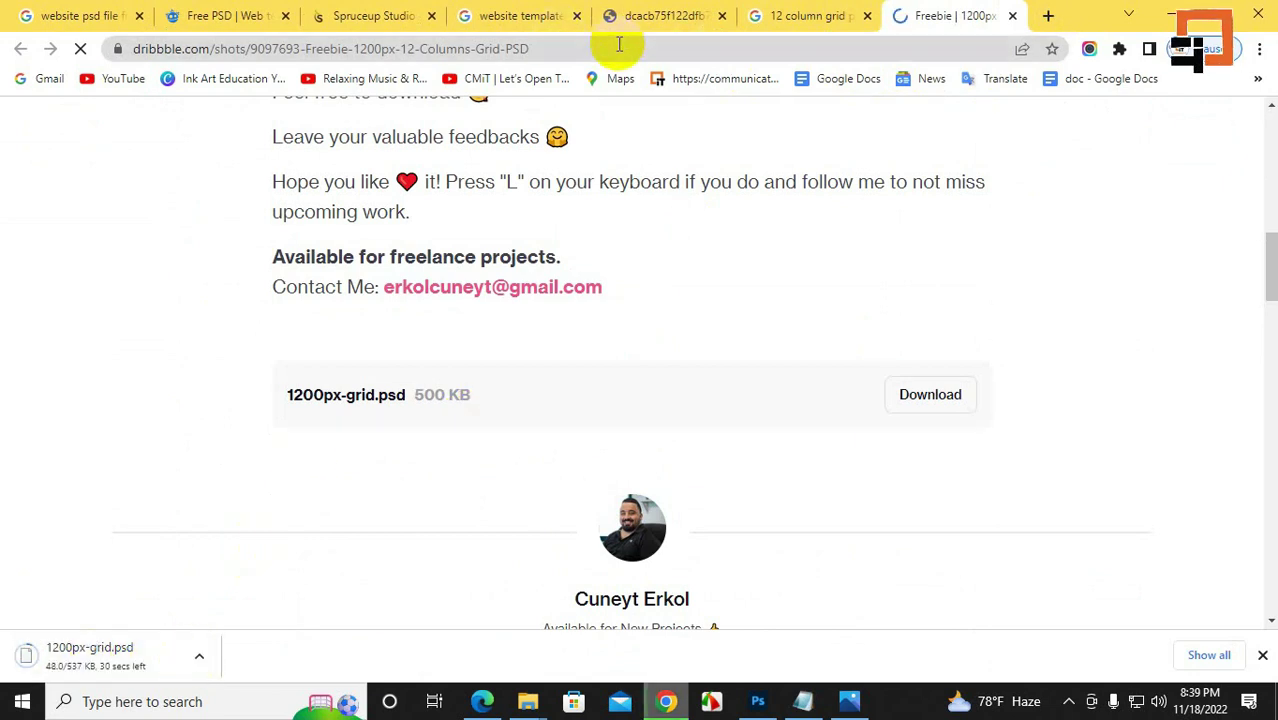
- Check Photoshop, then return to Chrome and open the finished 1200px-grid.psd download's options
{"action": "key", "text": "alt+Tab"}
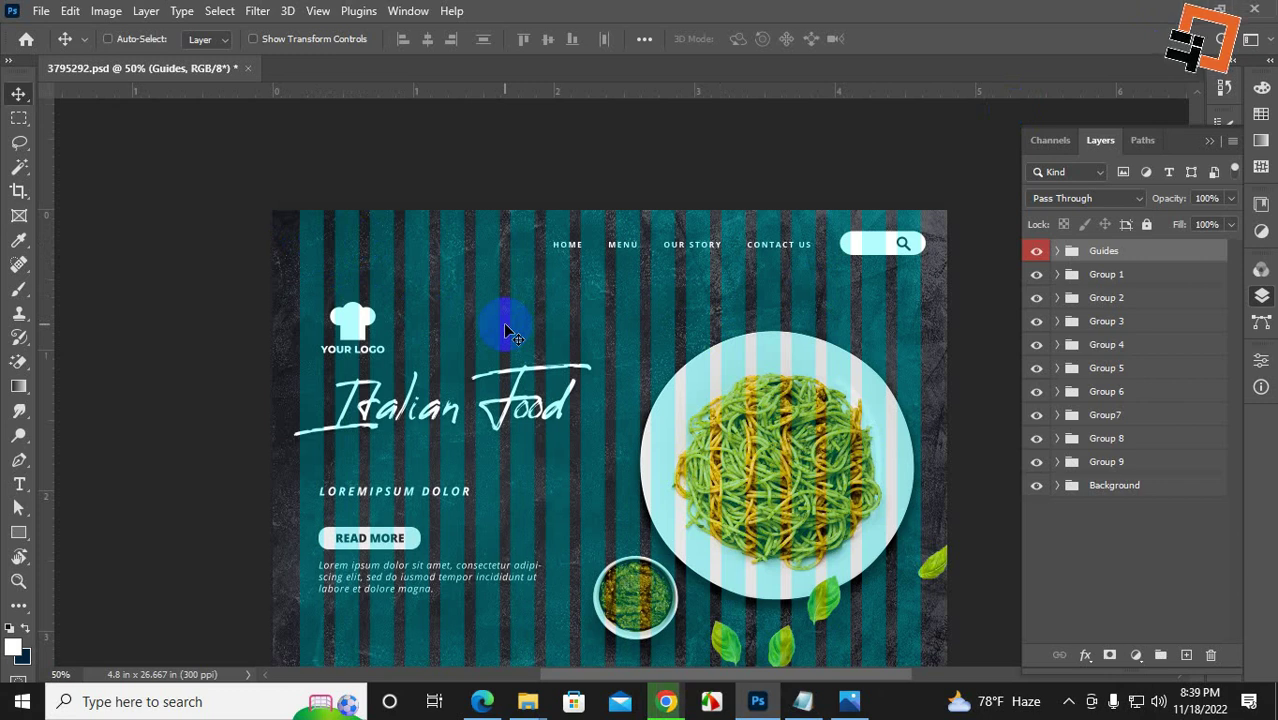
{"action": "left_click", "coordinate": [1190, 10]}
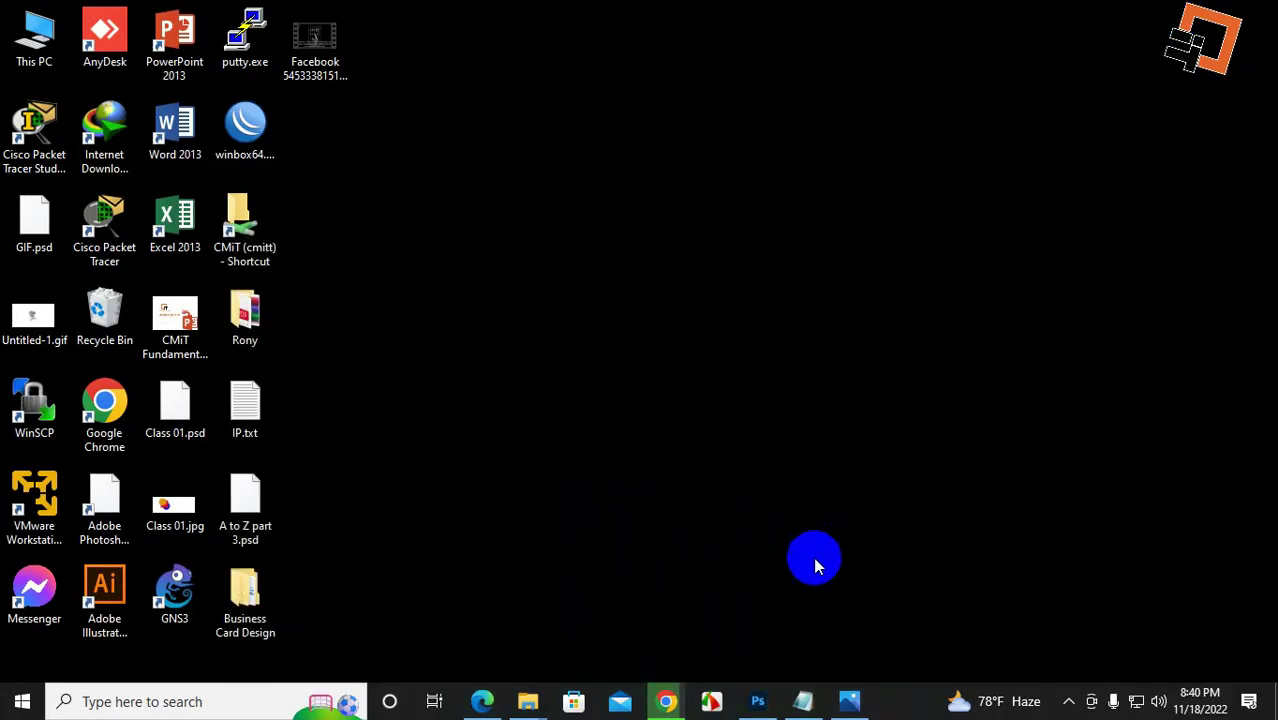
{"action": "left_click", "coordinate": [666, 701]}
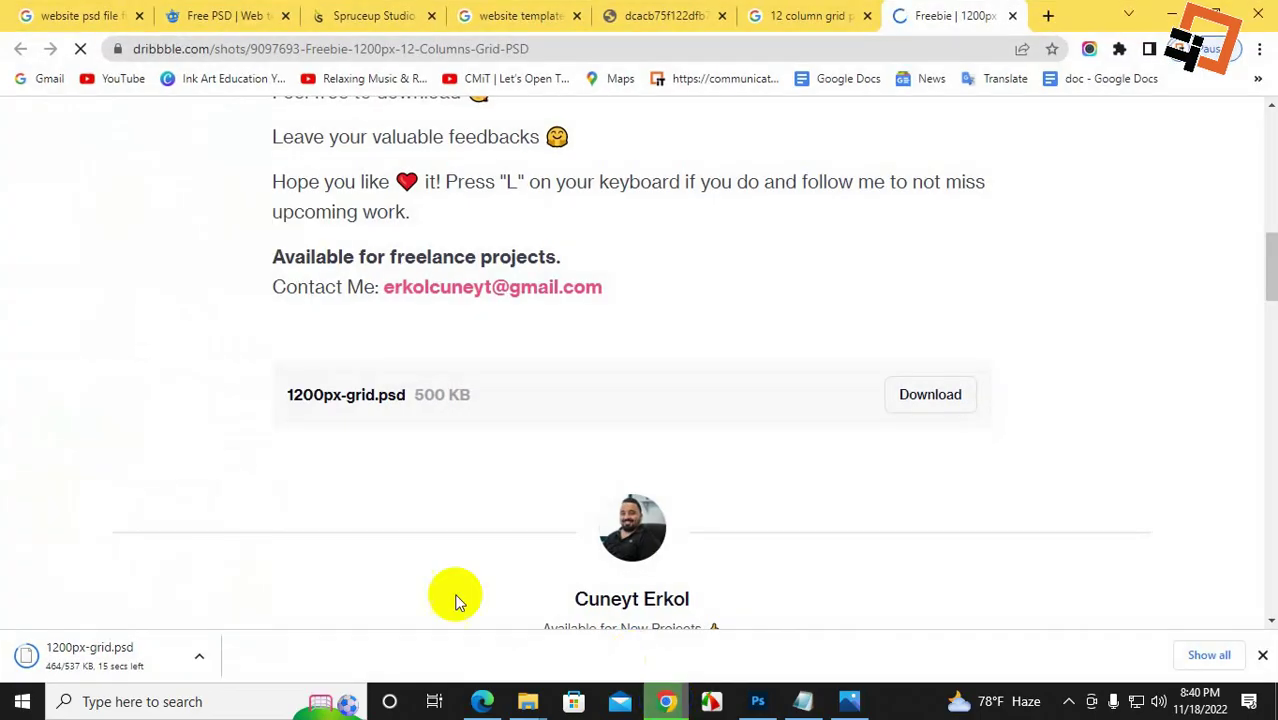
{"action": "left_click", "coordinate": [200, 670]}
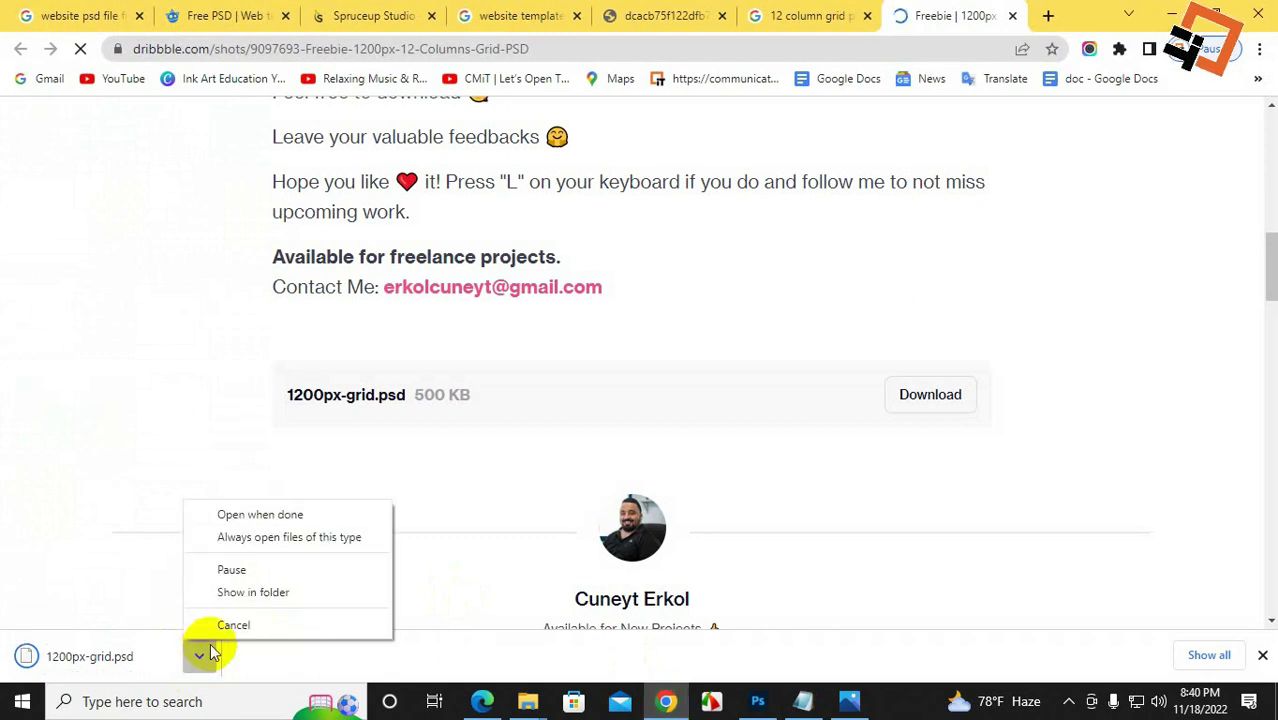
{"action": "left_click", "coordinate": [259, 593]}
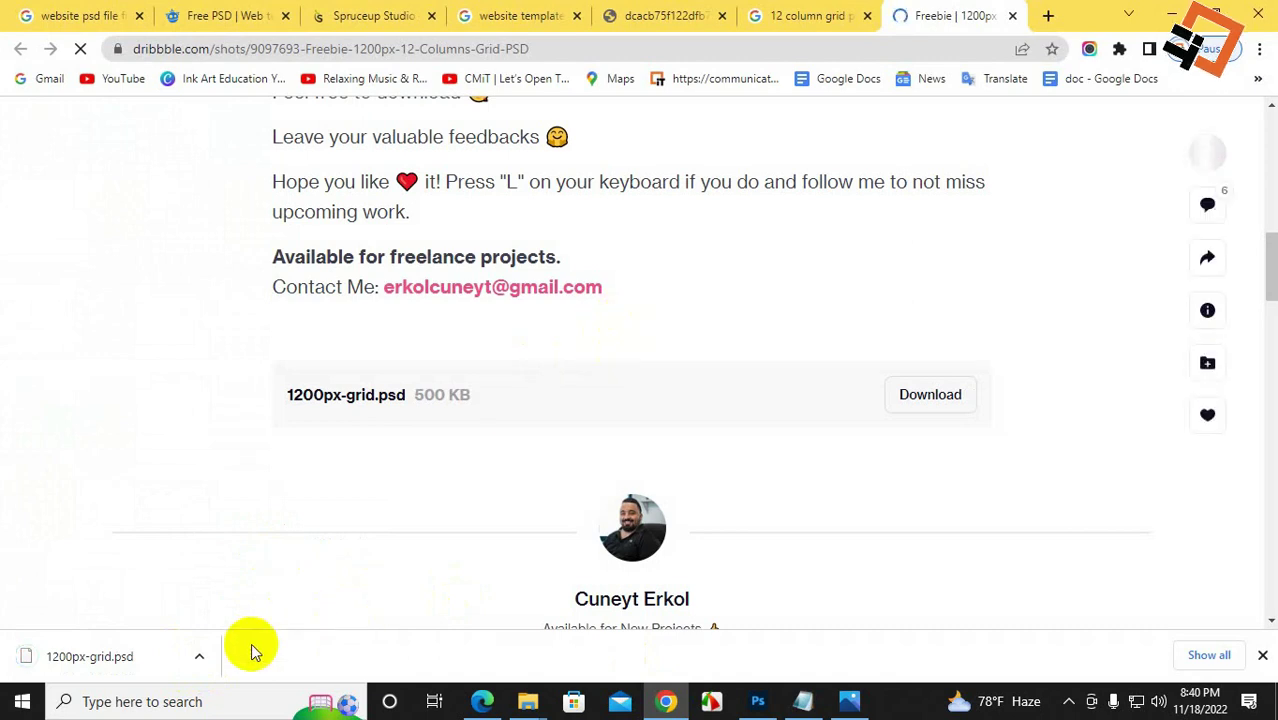
{"action": "left_click", "coordinate": [200, 656]}
- Show 1200px-grid.psd in its folder, drag it into Photoshop, and hide the Layers panel
{"action": "left_click", "coordinate": [238, 607]}
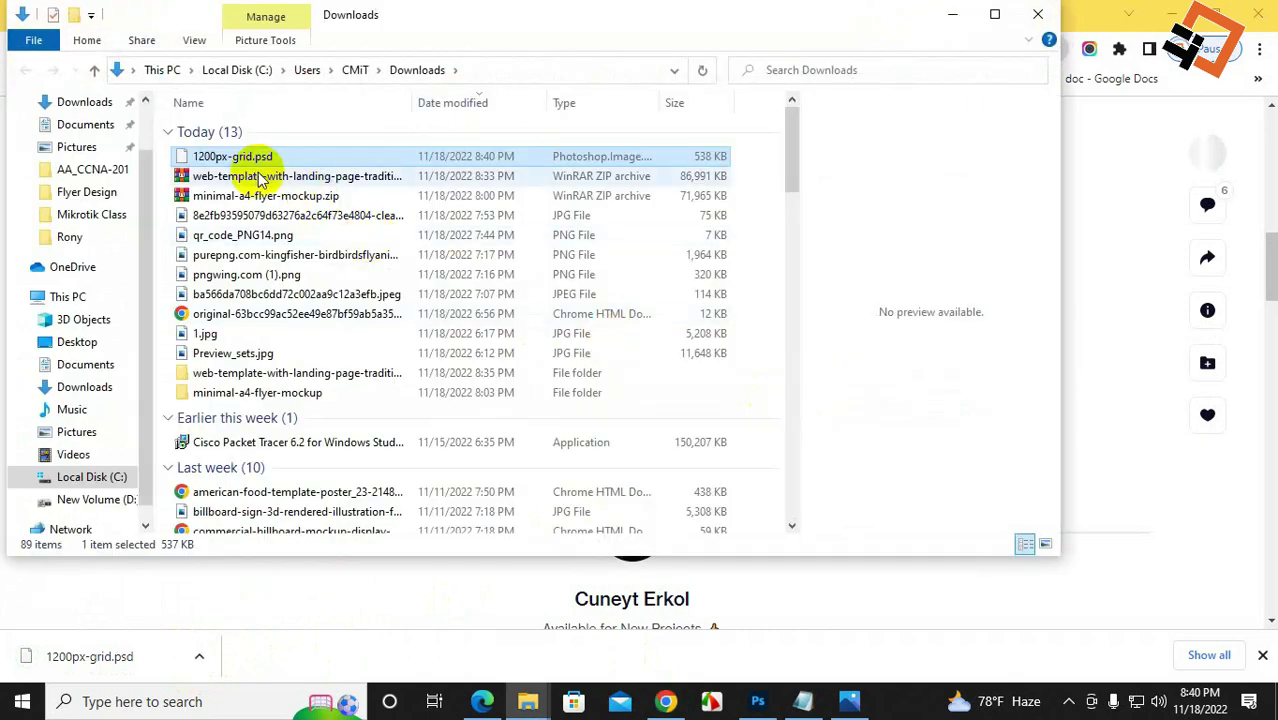
{"action": "left_click_drag", "start_coordinate": [255, 162], "coordinate": [824, 38]}
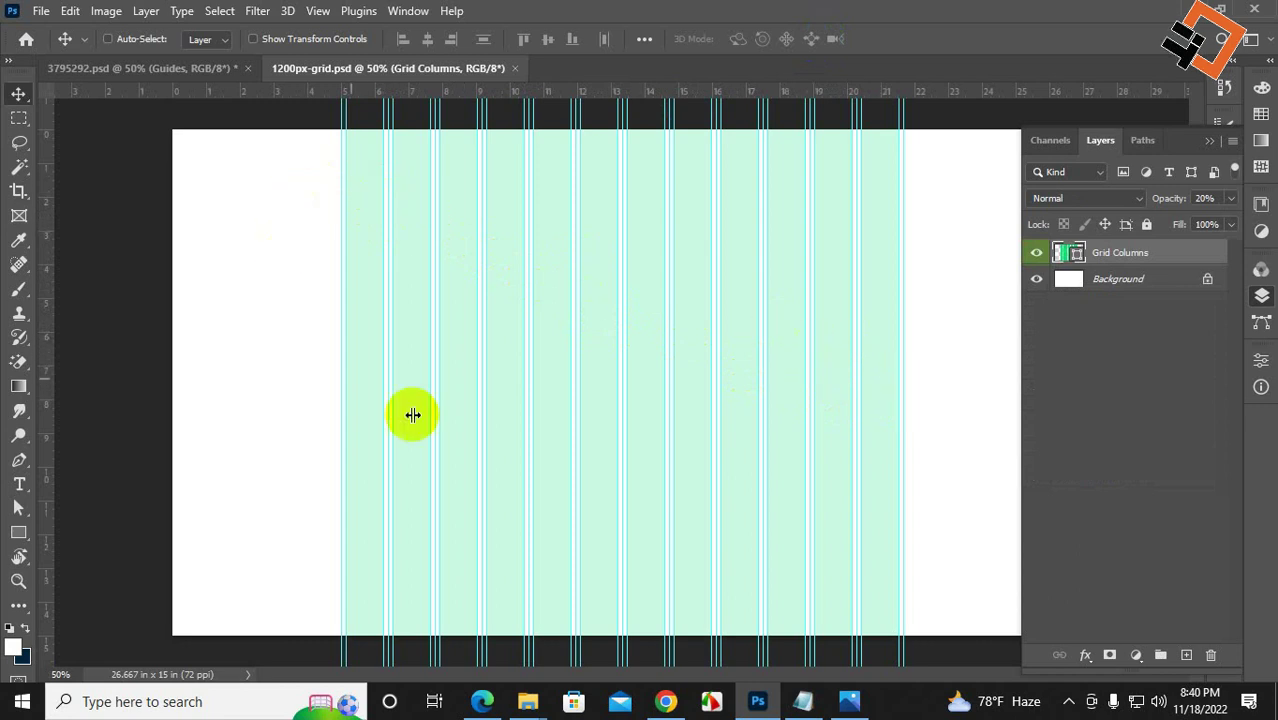
{"action": "left_click", "coordinate": [1211, 143]}
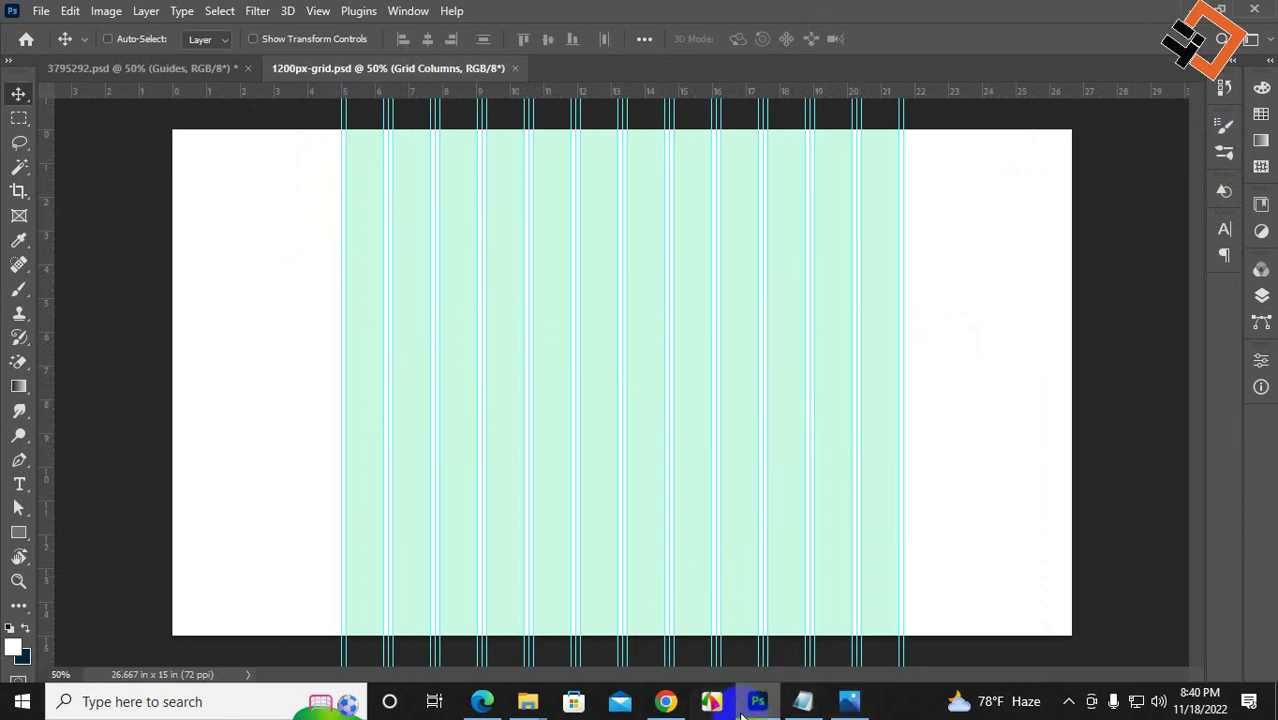
- Switch back to the Italian Food template and scroll through it for comparison
{"action": "left_click", "coordinate": [145, 68]}
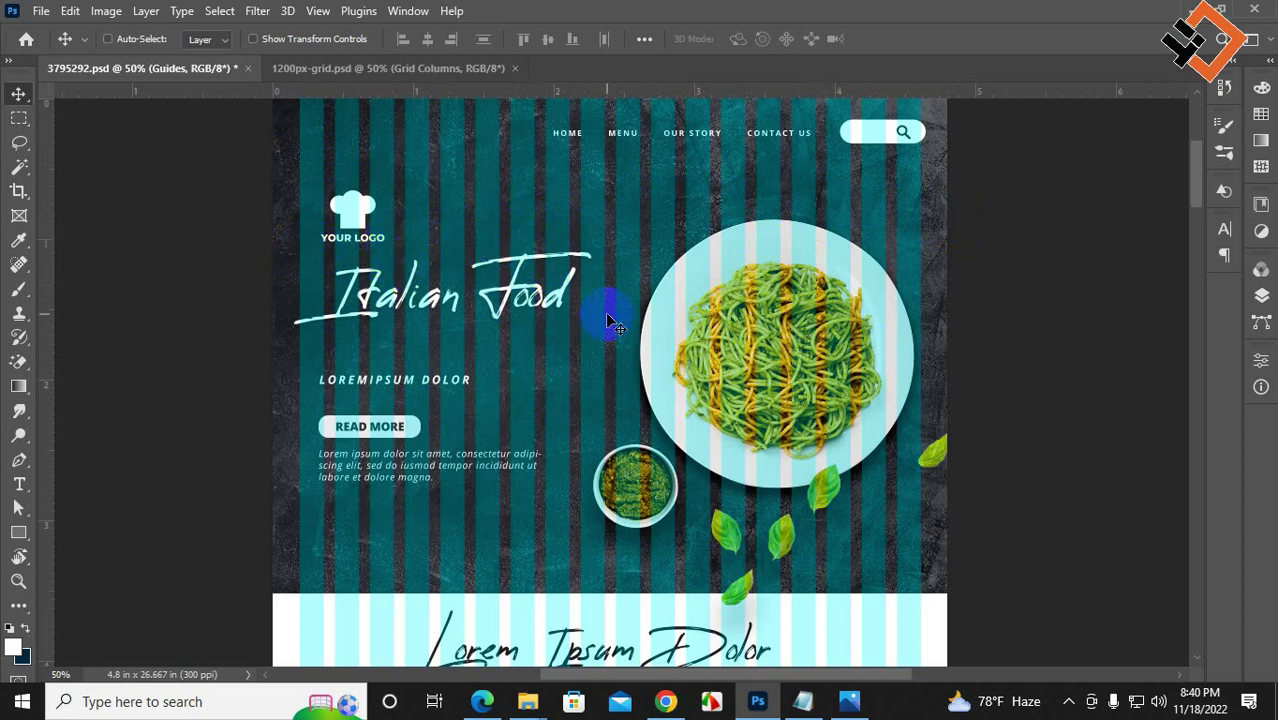
{"action": "scroll", "coordinate": [614, 322], "scroll_direction": "up", "scroll_amount": 2}
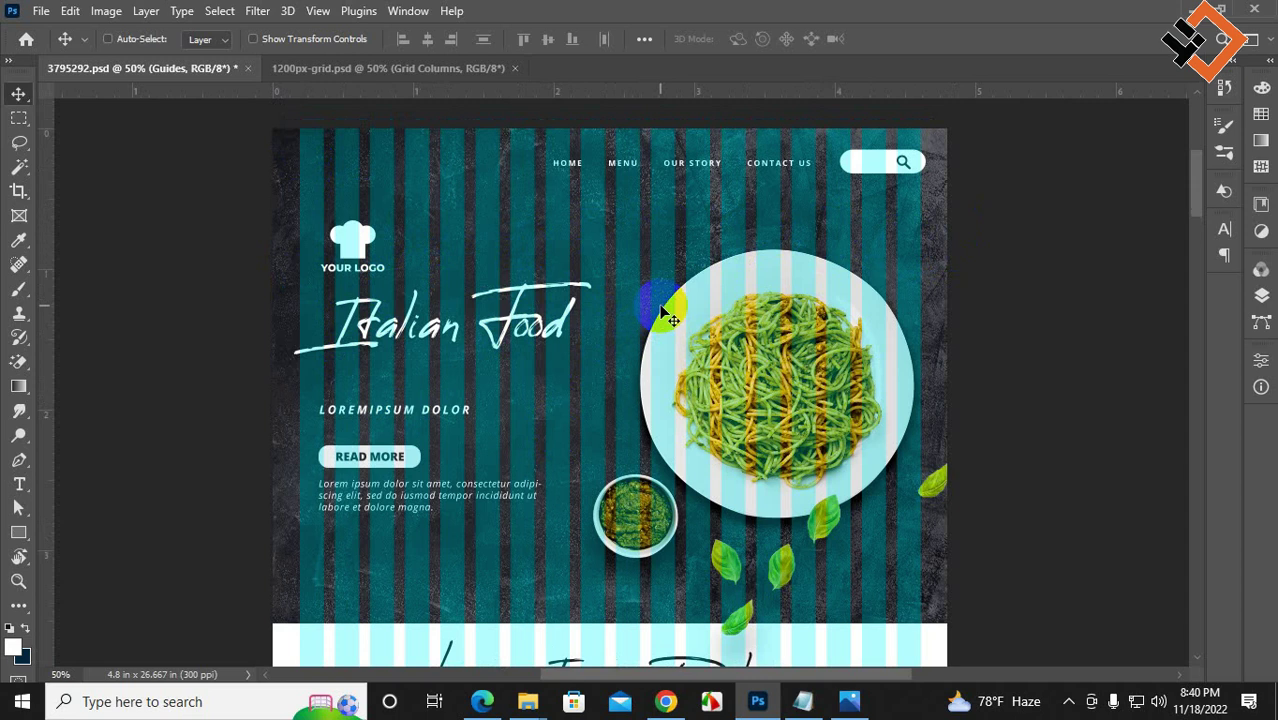
{"action": "scroll", "coordinate": [662, 312], "scroll_direction": "down", "scroll_amount": 15}
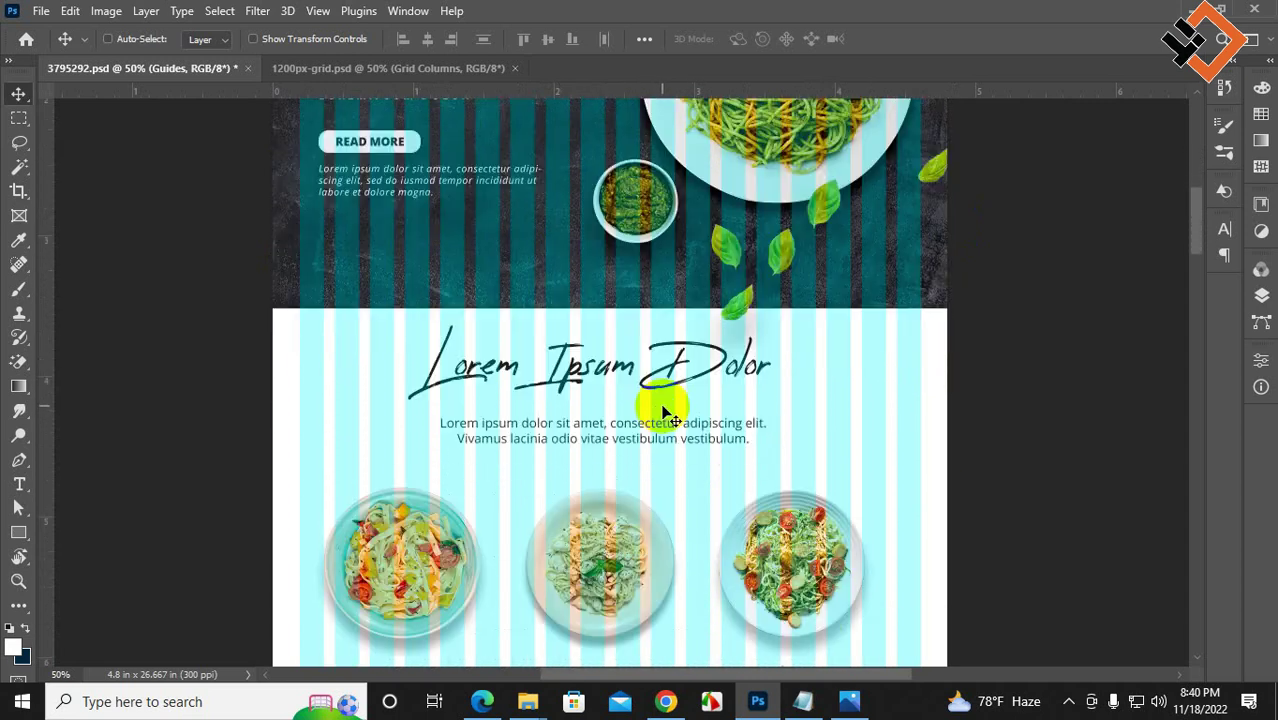
{"action": "scroll", "coordinate": [668, 410], "scroll_direction": "up", "scroll_amount": 14}
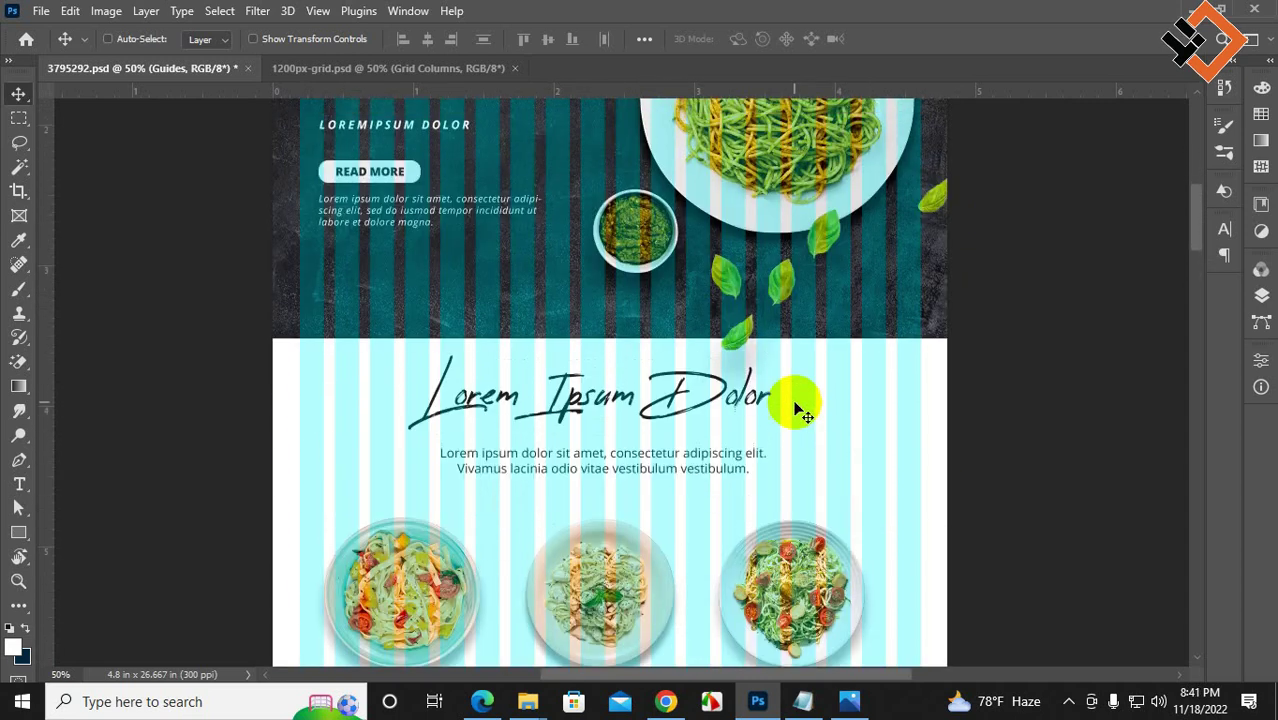
{"action": "scroll", "coordinate": [797, 410], "scroll_direction": "up", "scroll_amount": 5}
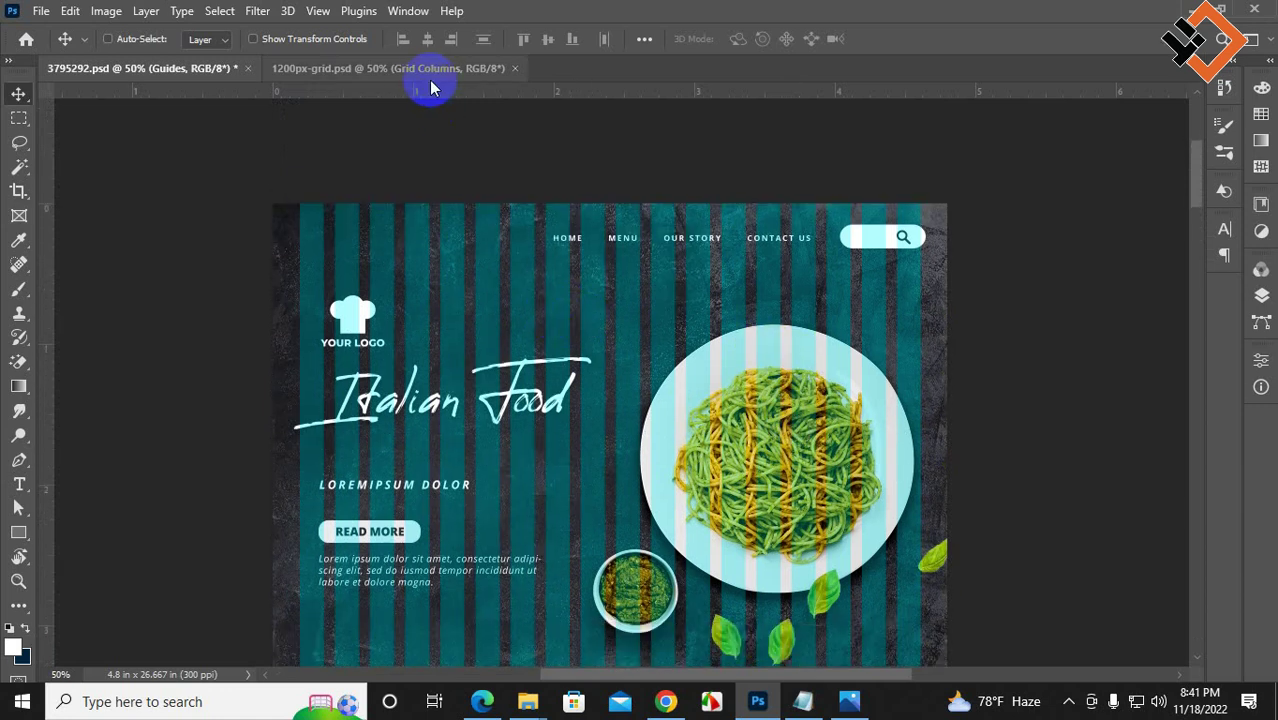
- Switch to 1200px-grid.psd, pick the Rectangle Tool, then bring Chrome forward
{"action": "left_click", "coordinate": [415, 72]}
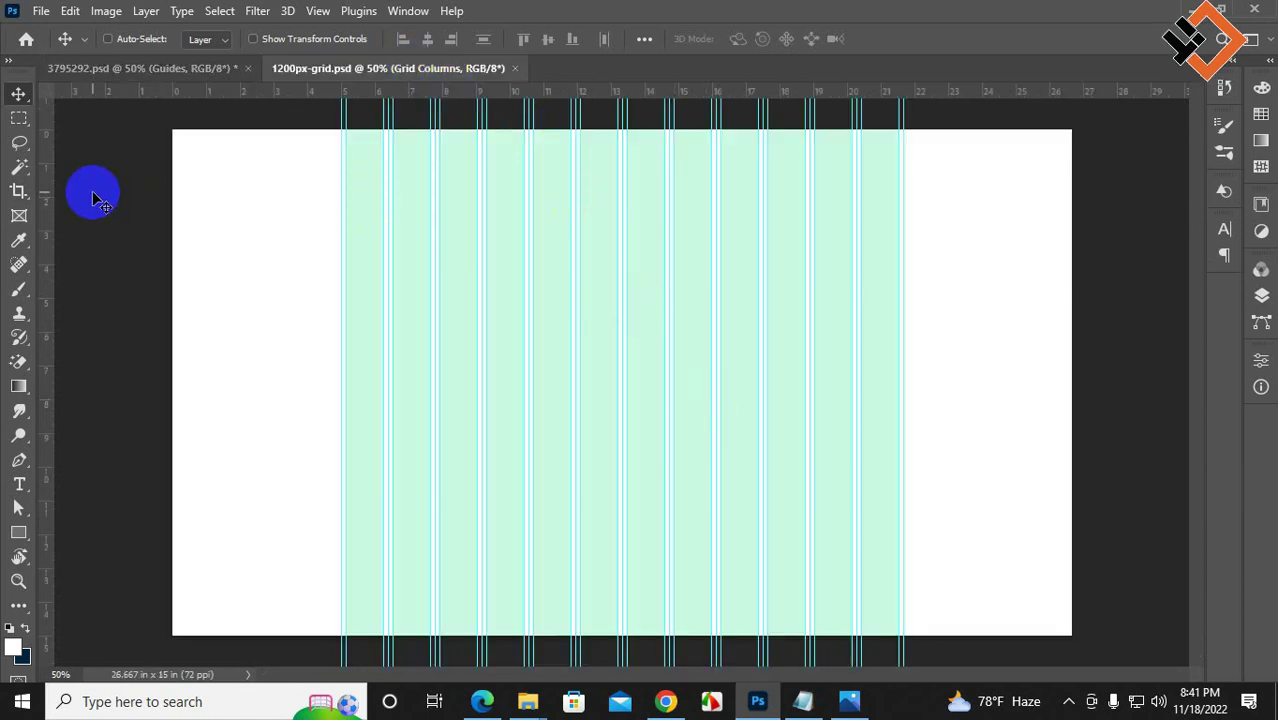
{"action": "left_click", "coordinate": [18, 532]}
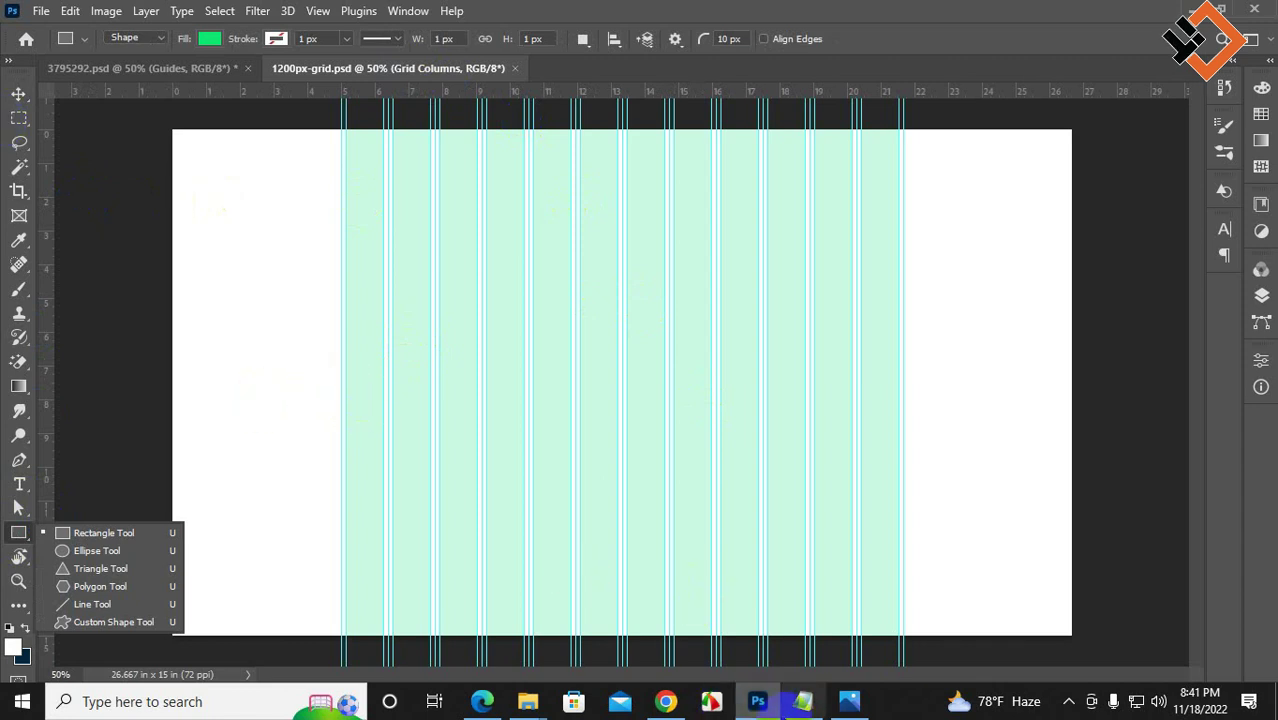
{"action": "left_click", "coordinate": [665, 701]}
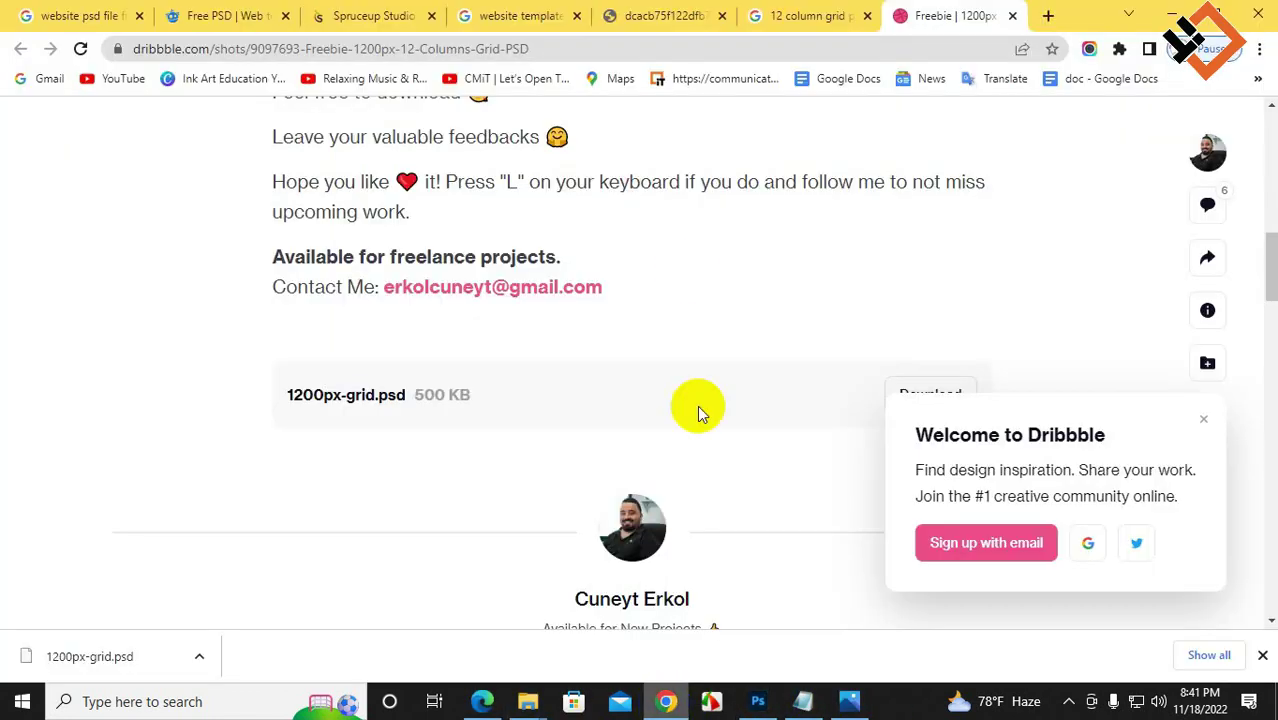
- Scroll the Pinterest 1PAGE Game Development template image from hero to Our Services and Portfolio
{"action": "left_click", "coordinate": [660, 16]}
{"action": "scroll", "coordinate": [668, 272], "scroll_direction": "up", "scroll_amount": 10}
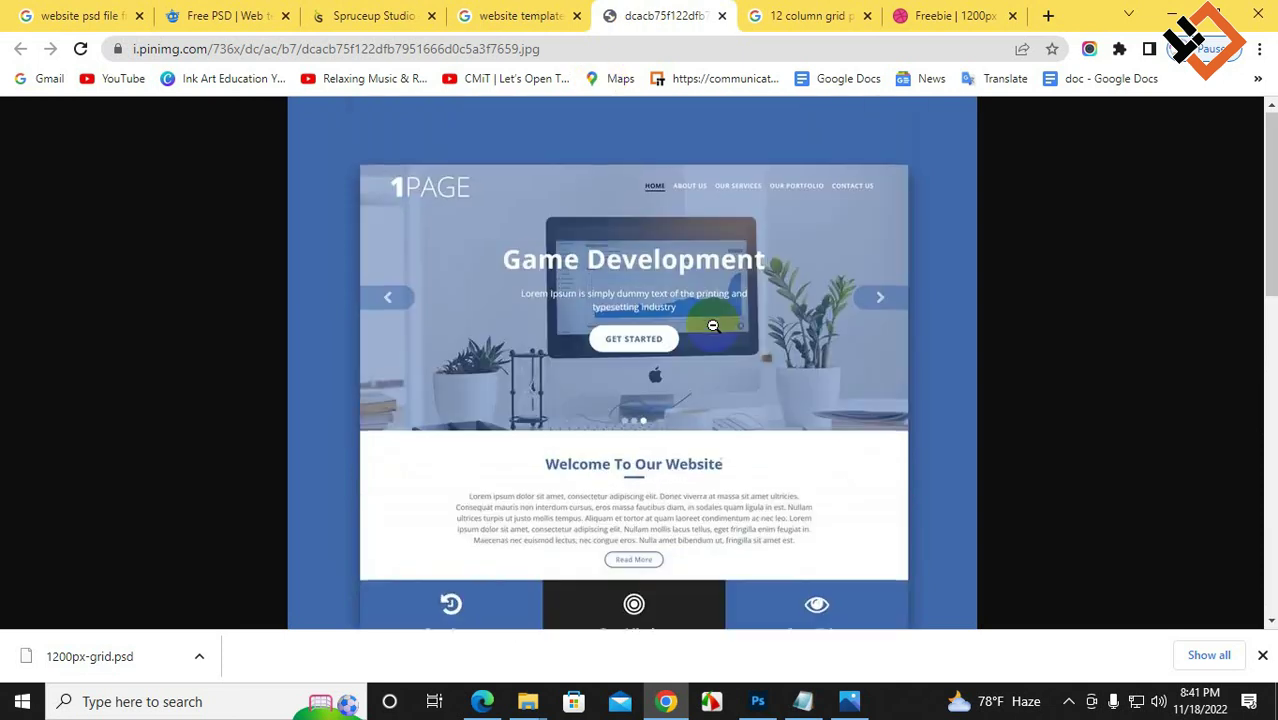
{"action": "scroll", "coordinate": [713, 326], "scroll_direction": "down", "scroll_amount": 4}
{"action": "scroll", "coordinate": [713, 322], "scroll_direction": "up", "scroll_amount": 3}
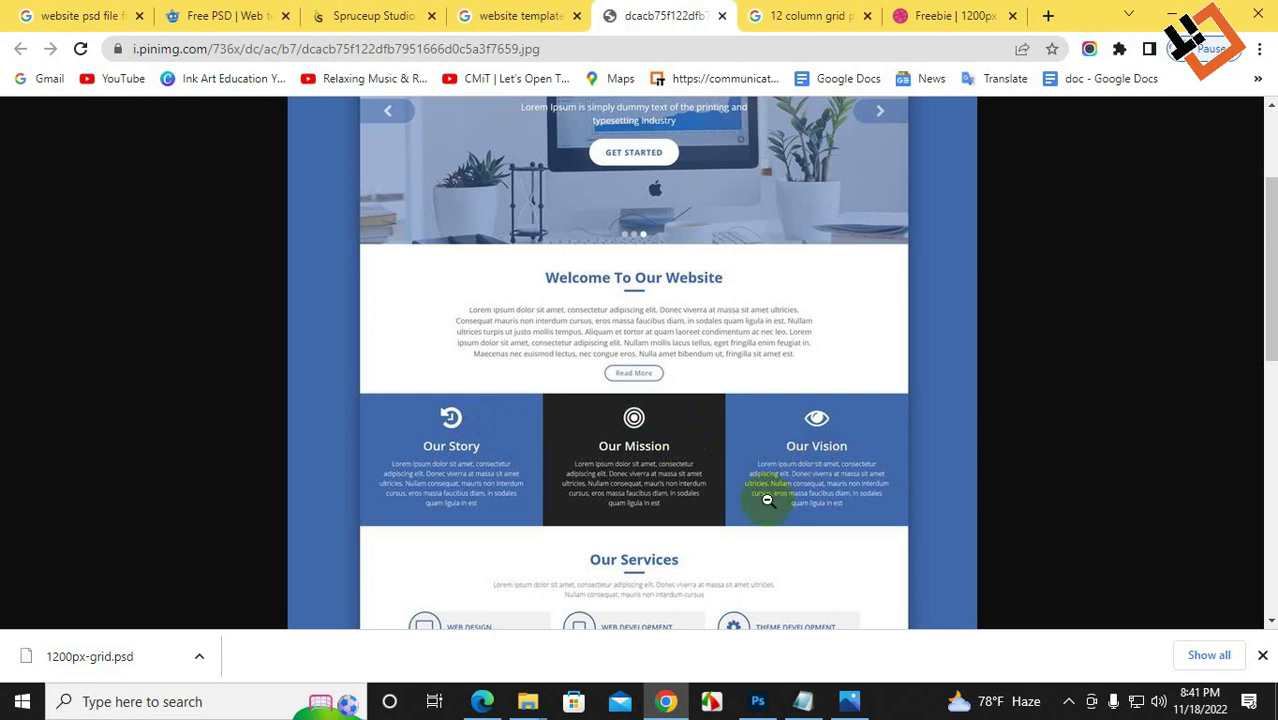
{"action": "scroll", "coordinate": [760, 500], "scroll_direction": "up", "scroll_amount": 2}
{"action": "scroll", "coordinate": [600, 315], "scroll_direction": "down", "scroll_amount": 3}
{"action": "scroll", "coordinate": [650, 337], "scroll_direction": "up", "scroll_amount": 1}
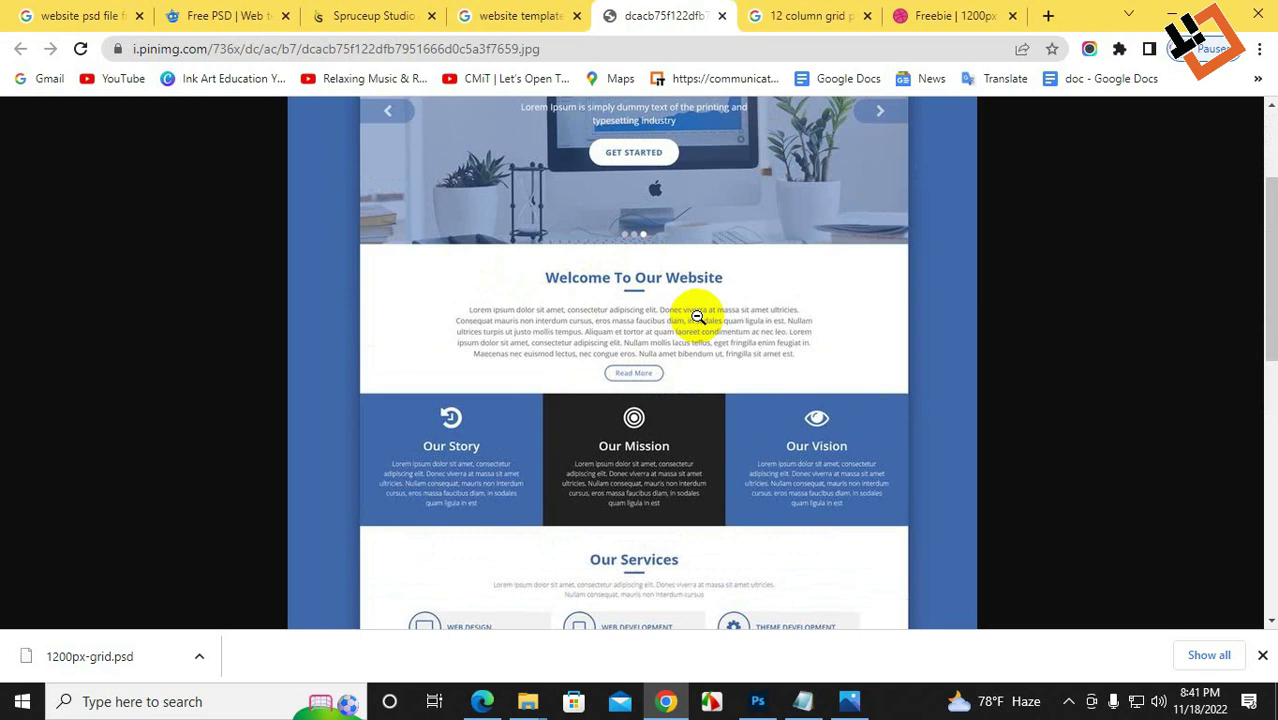
{"action": "scroll", "coordinate": [697, 316], "scroll_direction": "up", "scroll_amount": 2}
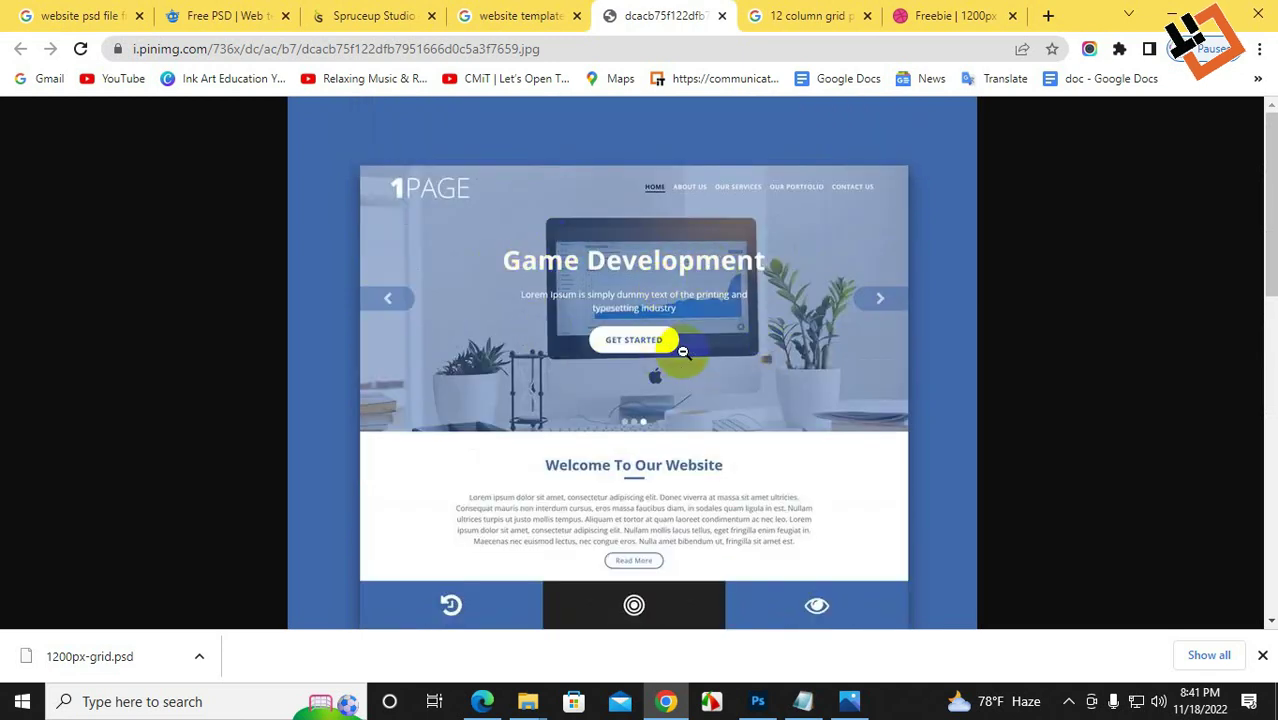
{"action": "scroll", "coordinate": [690, 358], "scroll_direction": "down", "scroll_amount": 5}
{"action": "scroll", "coordinate": [718, 372], "scroll_direction": "up", "scroll_amount": 2}
{"action": "scroll", "coordinate": [720, 375], "scroll_direction": "down", "scroll_amount": 2}
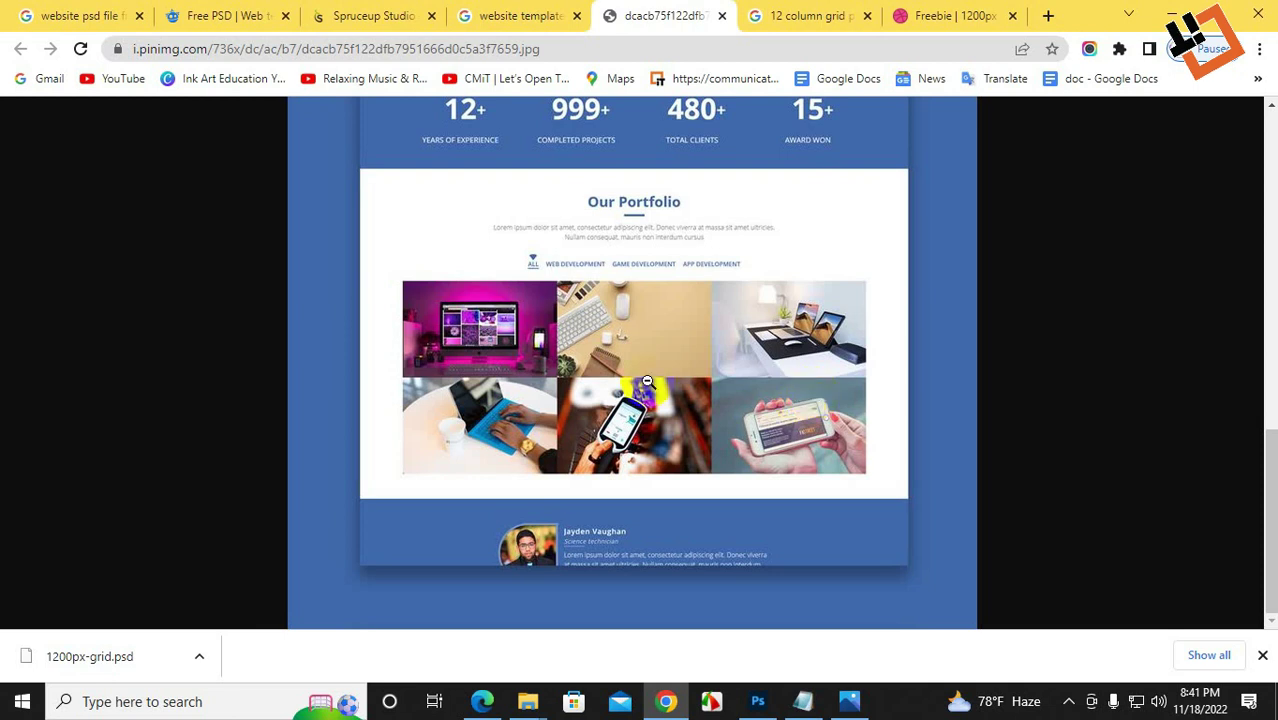
{"action": "scroll", "coordinate": [630, 405], "scroll_direction": "up", "scroll_amount": 4}
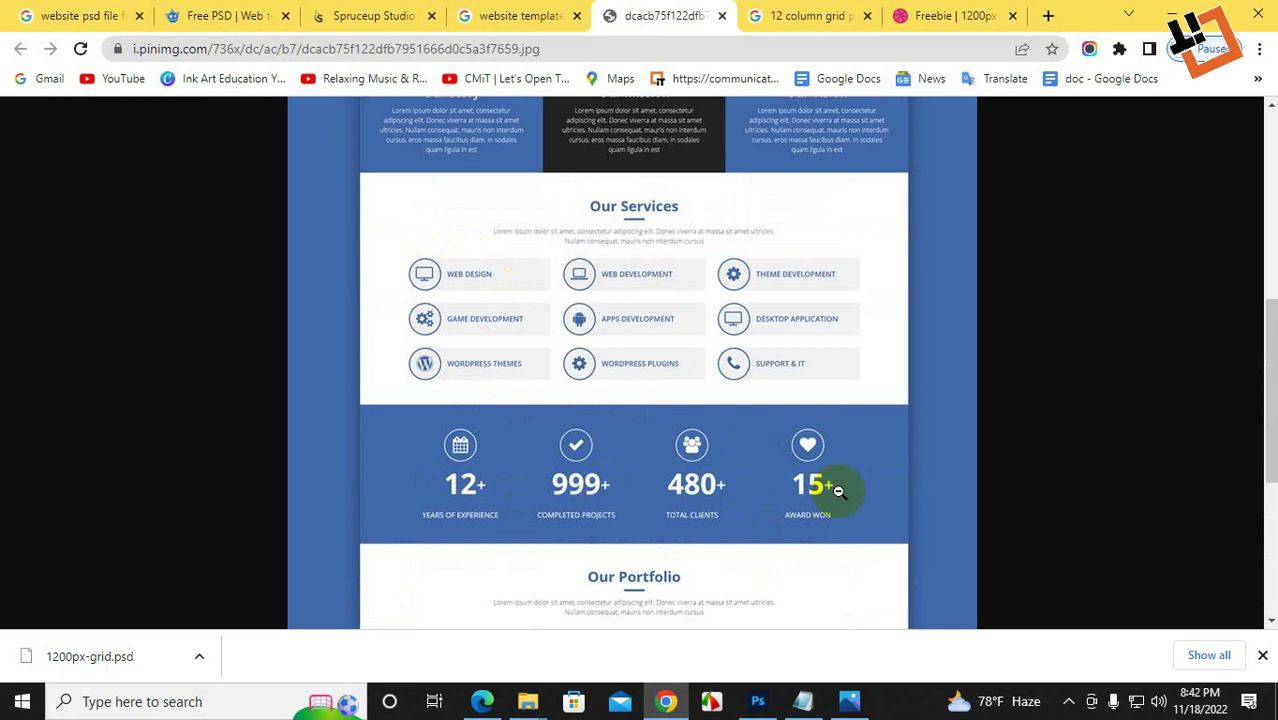
- Glance at Photoshop, recheck the template image, then return to Photoshop
{"action": "left_click", "coordinate": [770, 700]}
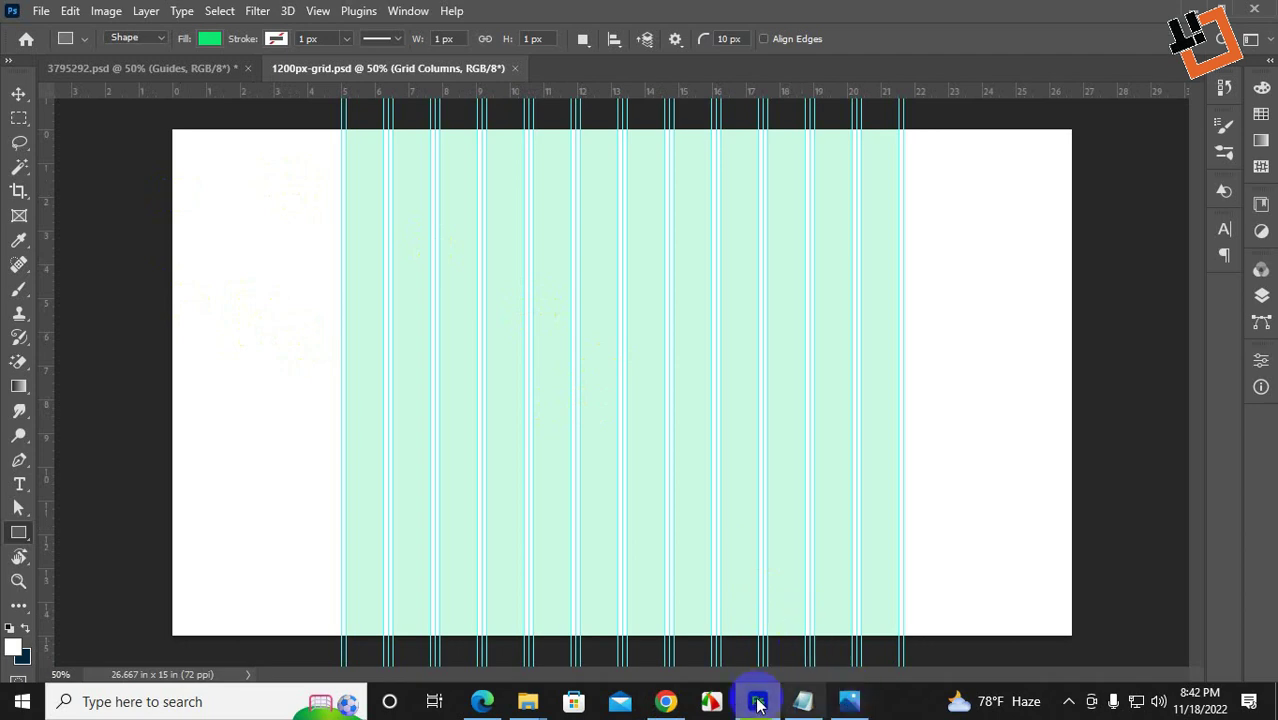
{"action": "left_click", "coordinate": [676, 706]}
{"action": "scroll", "coordinate": [576, 388], "scroll_direction": "up", "scroll_amount": 5}
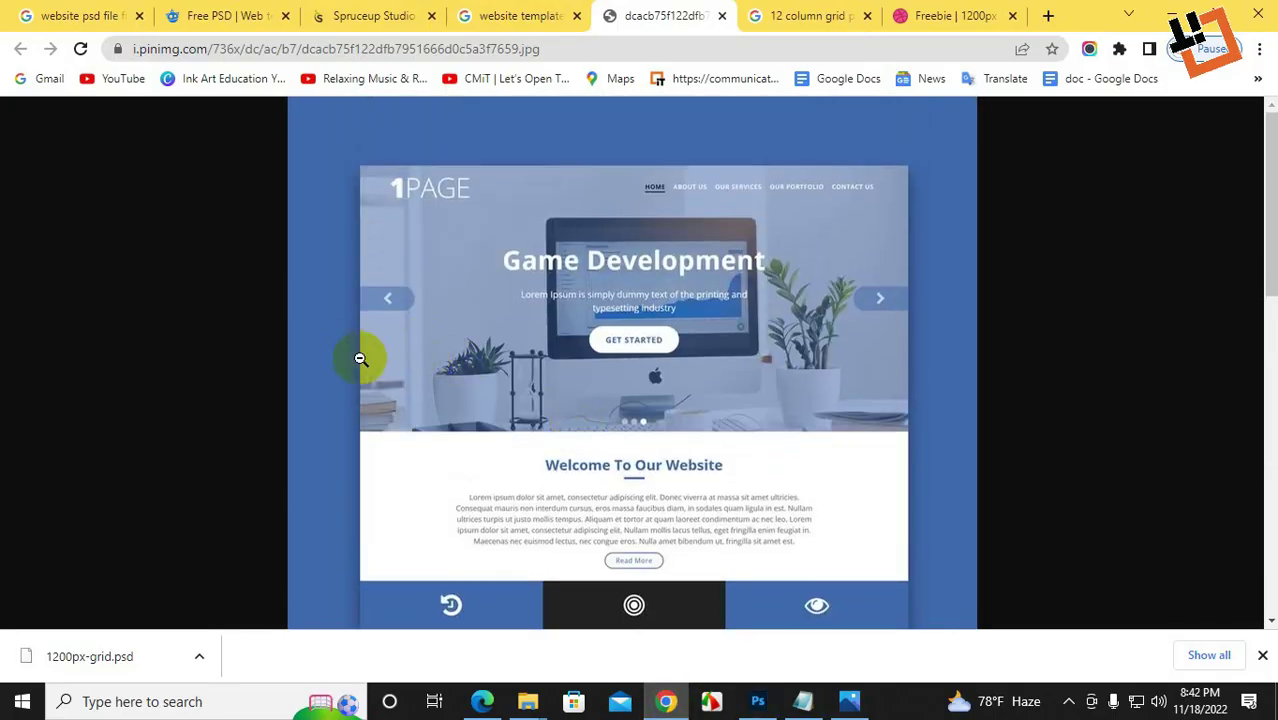
{"action": "scroll", "coordinate": [733, 405], "scroll_direction": "down", "scroll_amount": 4}
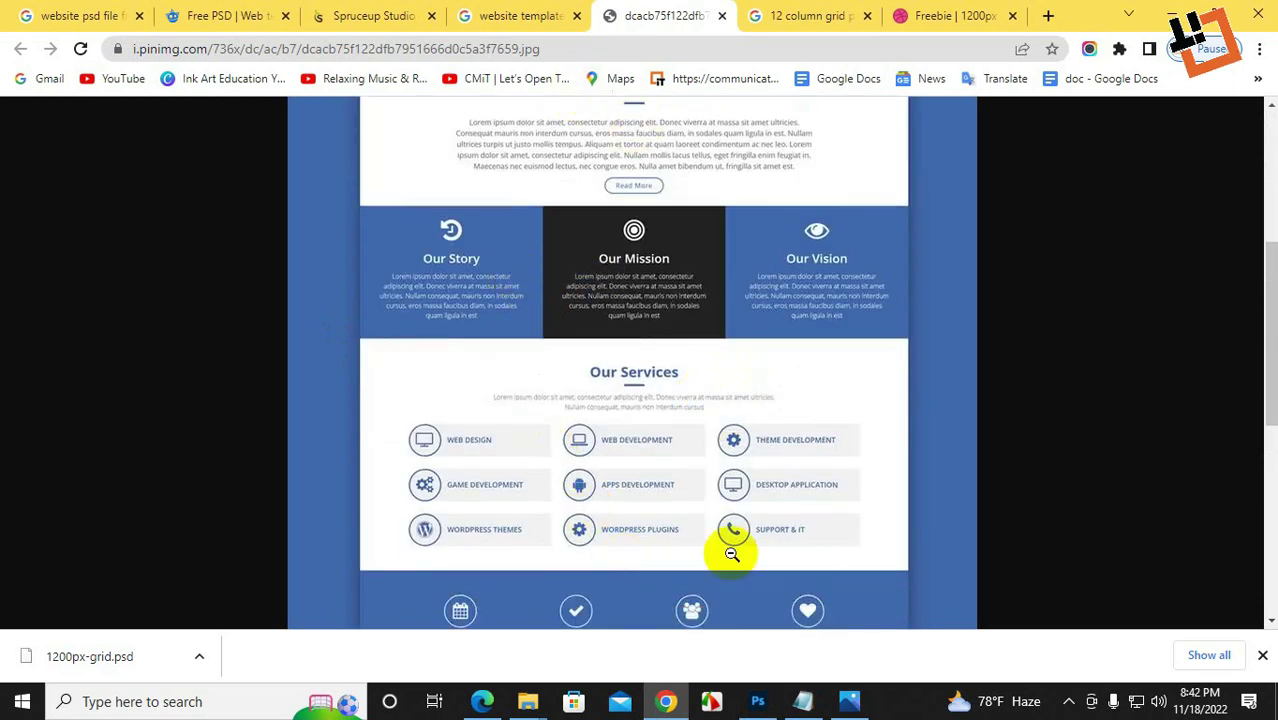
{"action": "left_click", "coordinate": [758, 703]}
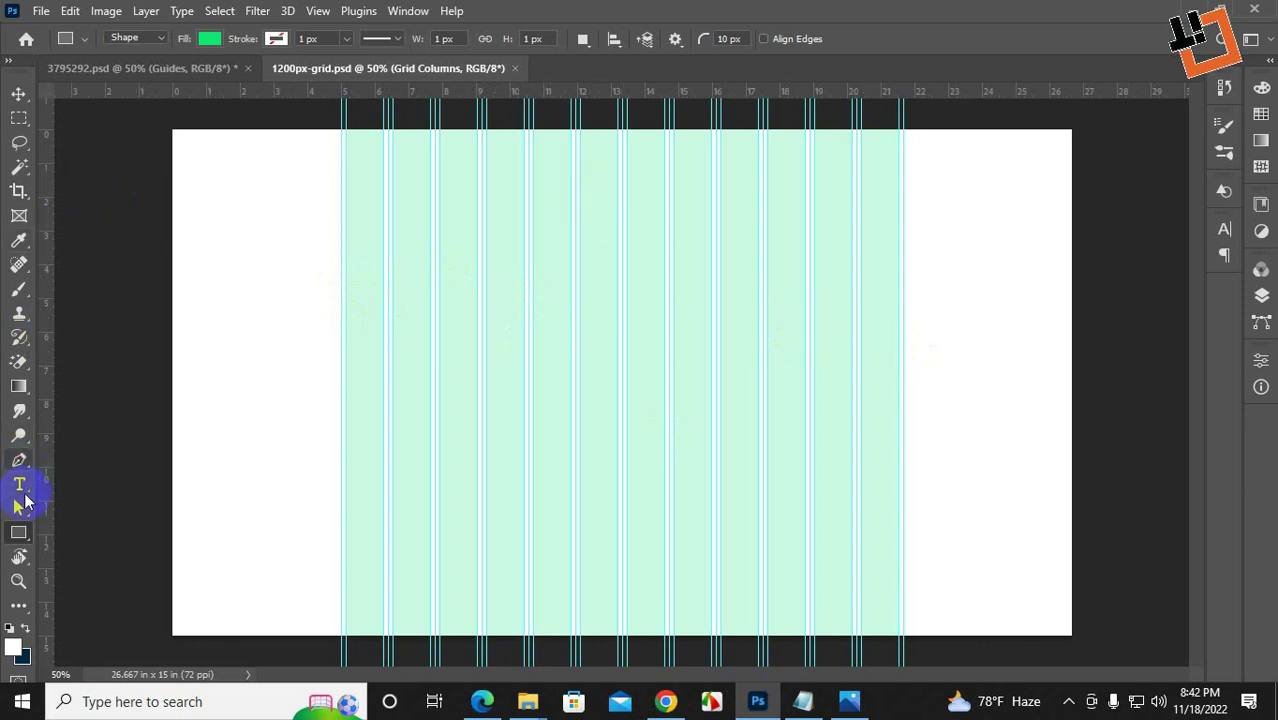
- Draw a 280×126 px green block over the first columns and Alt-drag copies across the first row
{"action": "left_click_drag", "start_coordinate": [345, 299], "coordinate": [477, 357]}
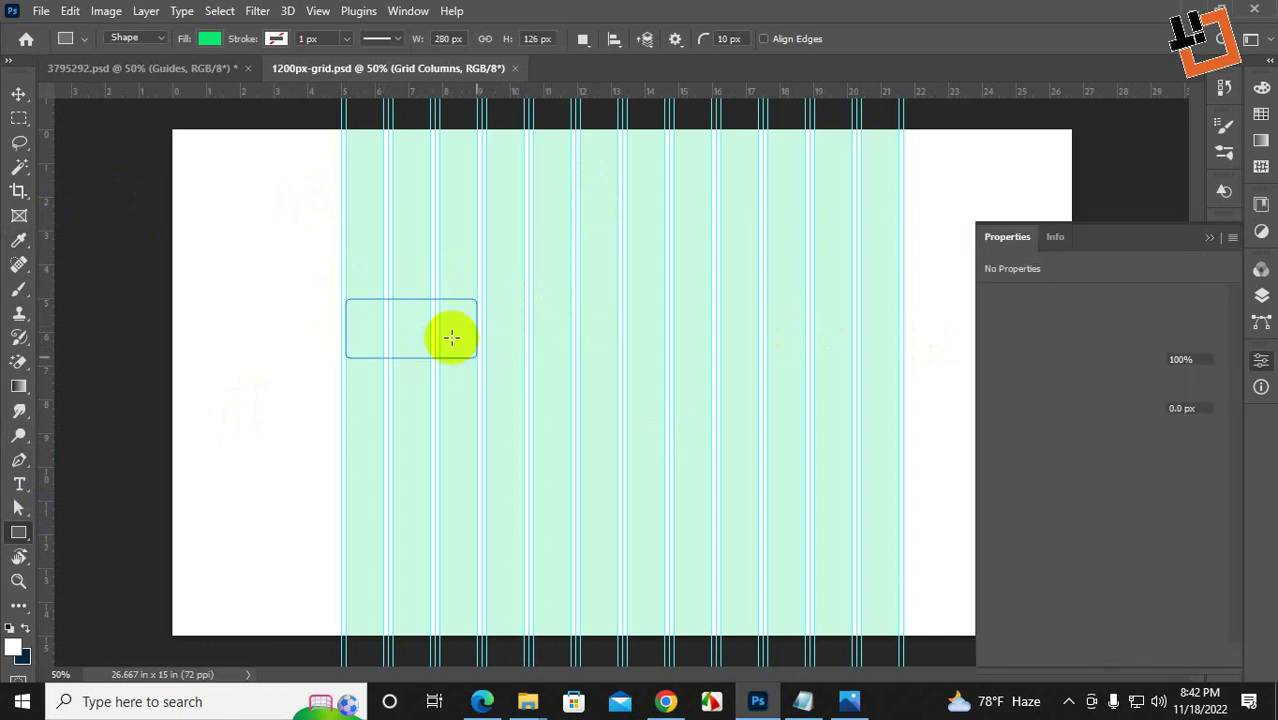
{"action": "left_click", "coordinate": [21, 95]}
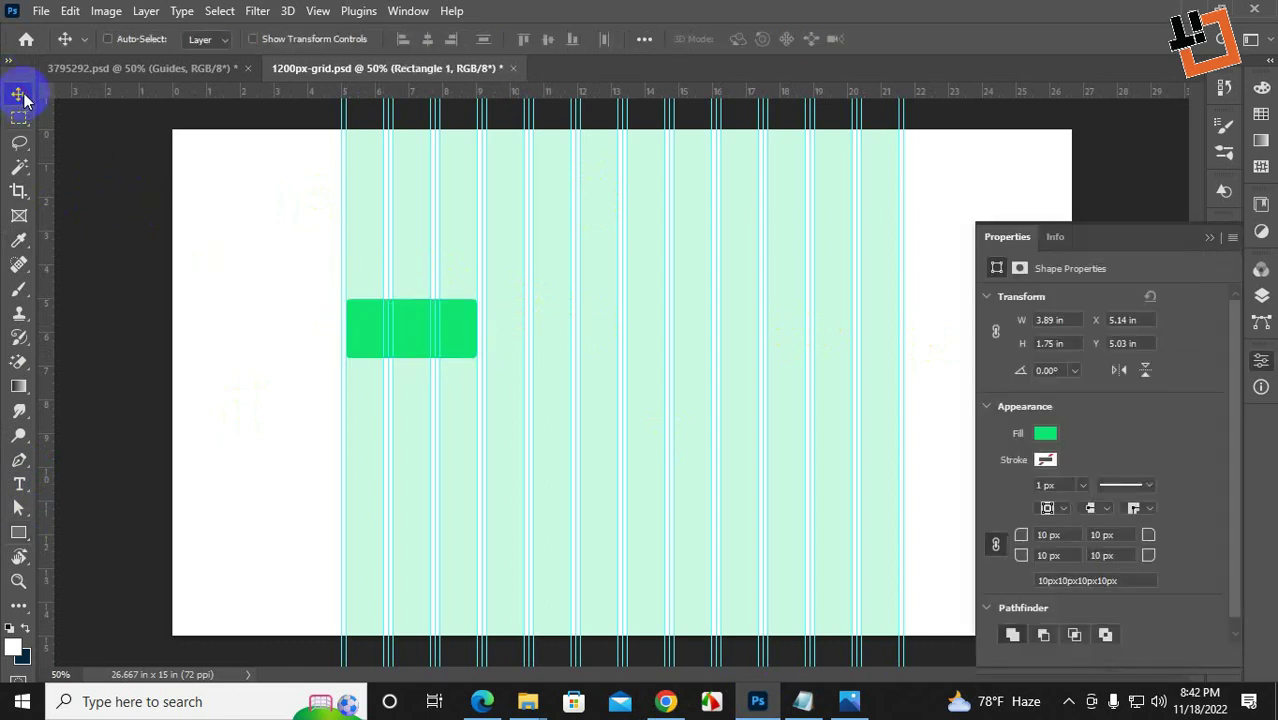
{"action": "left_click", "coordinate": [461, 334]}
{"action": "left_click_drag", "start_coordinate": [461, 334], "coordinate": [883, 350]}
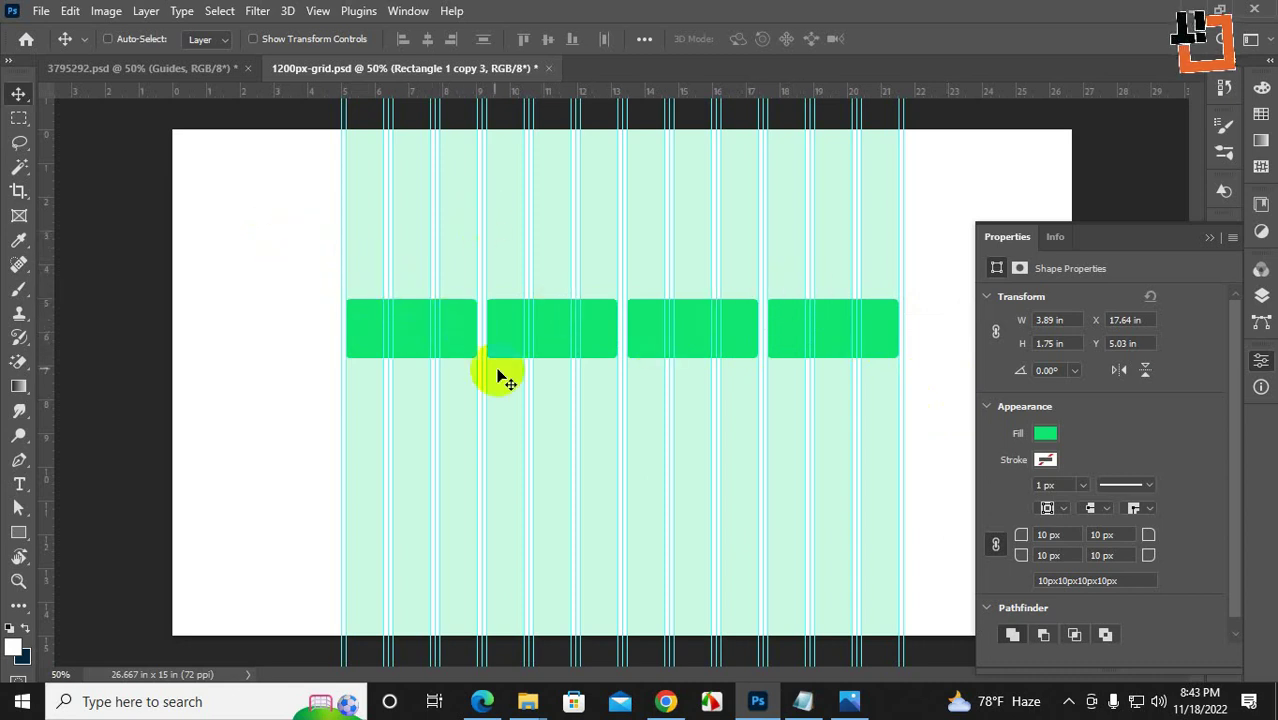
- Copy the Rectangle 1 block down into a second row and narrow it with Free Transform
{"action": "right_click", "coordinate": [458, 333]}
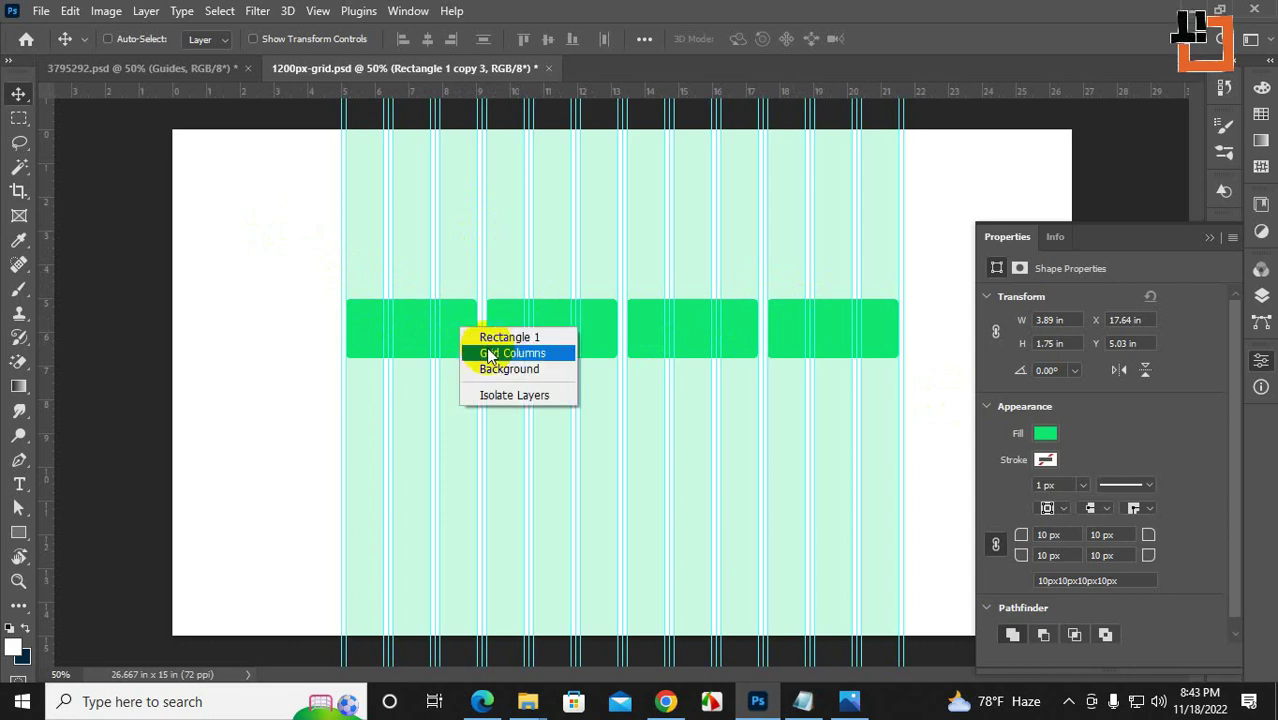
{"action": "left_click", "coordinate": [490, 350]}
{"action": "left_click_drag", "start_coordinate": [449, 345], "coordinate": [891, 427]}
{"action": "key", "text": "ctrl+t"}
{"action": "key", "text": "Return"}
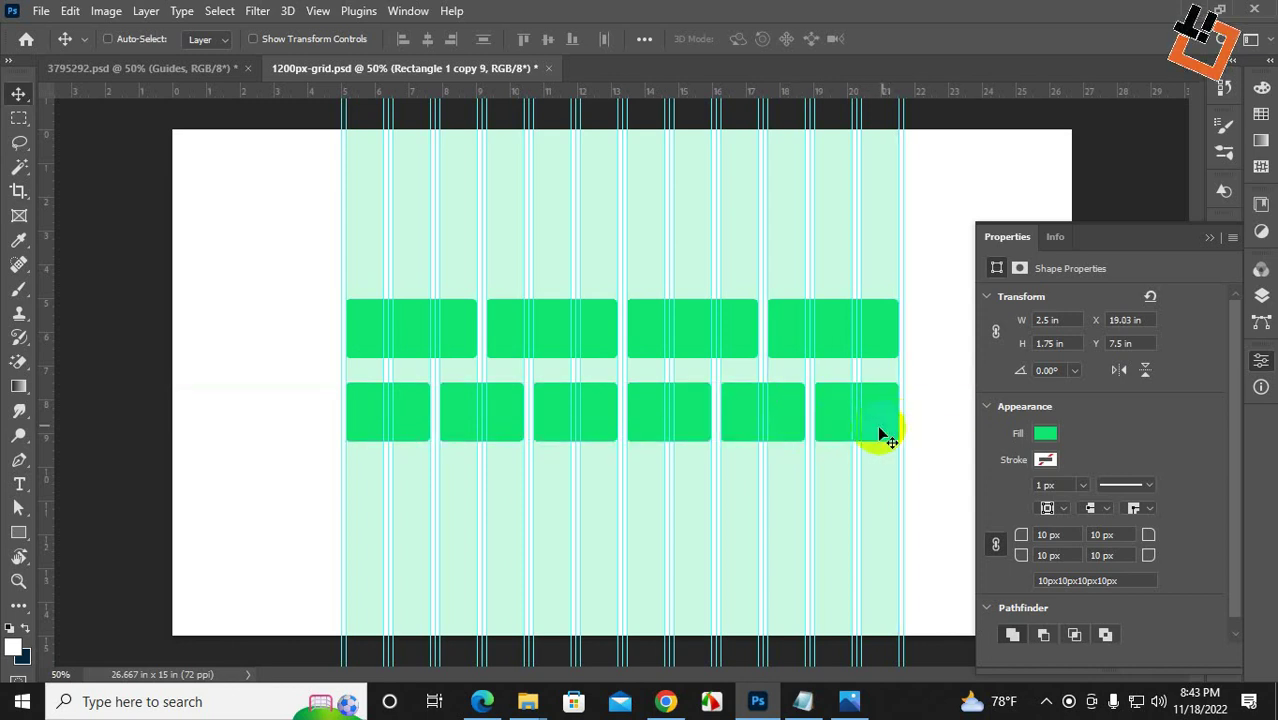
- Copy the Rectangle 1 copy 4 block into a third row and widen it with Free Transform
{"action": "right_click", "coordinate": [431, 428]}
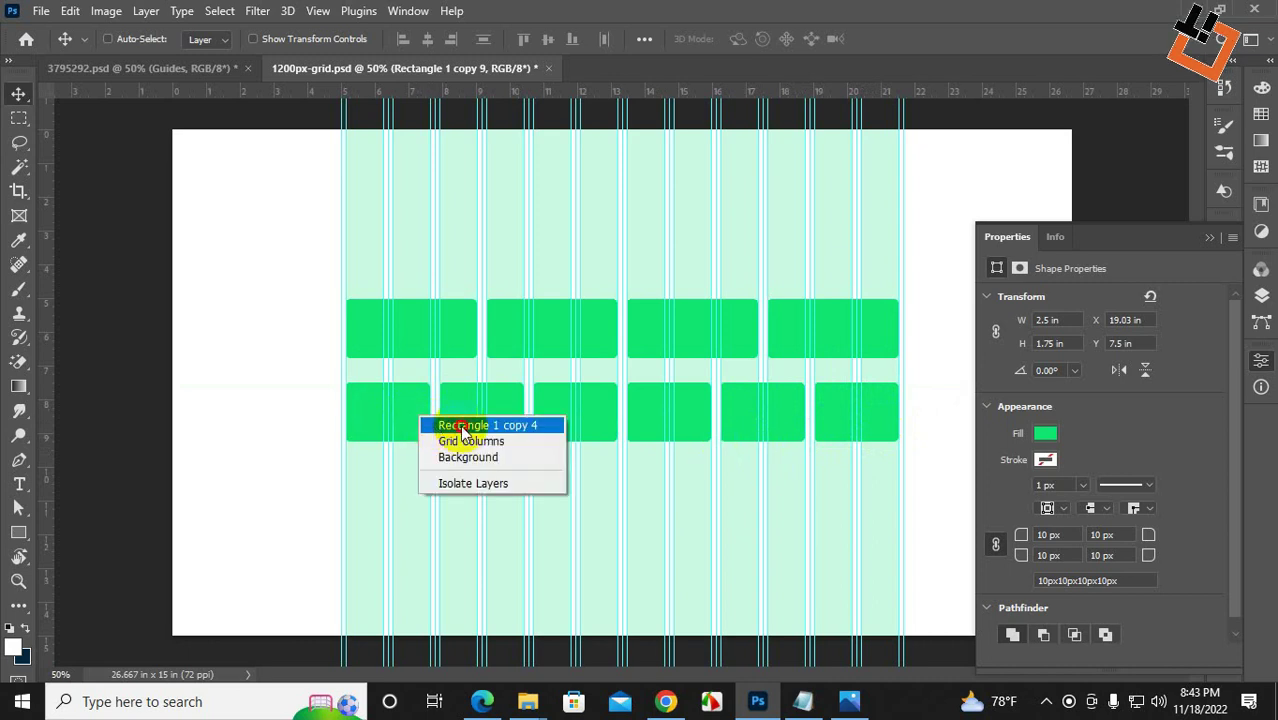
{"action": "left_click", "coordinate": [462, 426]}
{"action": "left_click_drag", "start_coordinate": [416, 423], "coordinate": [832, 542]}
{"action": "key", "text": "ctrl+t"}
{"action": "key", "text": "Return"}
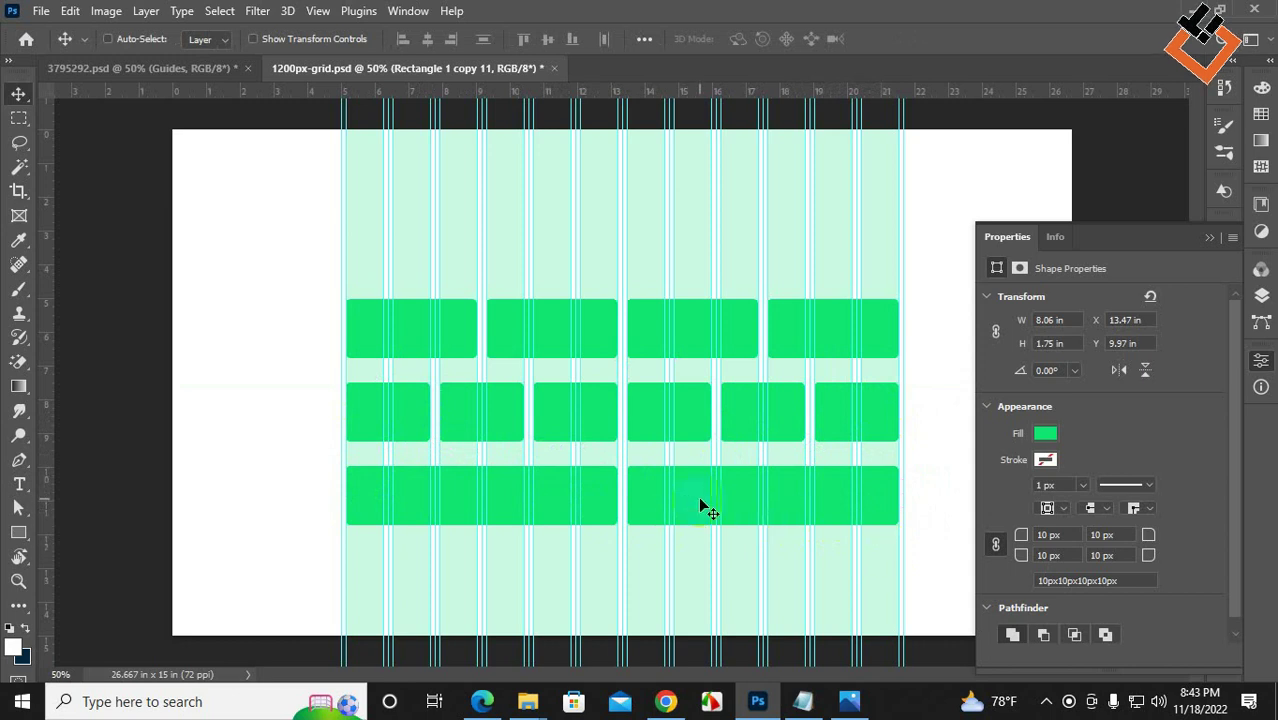
{"action": "left_click", "coordinate": [665, 701]}
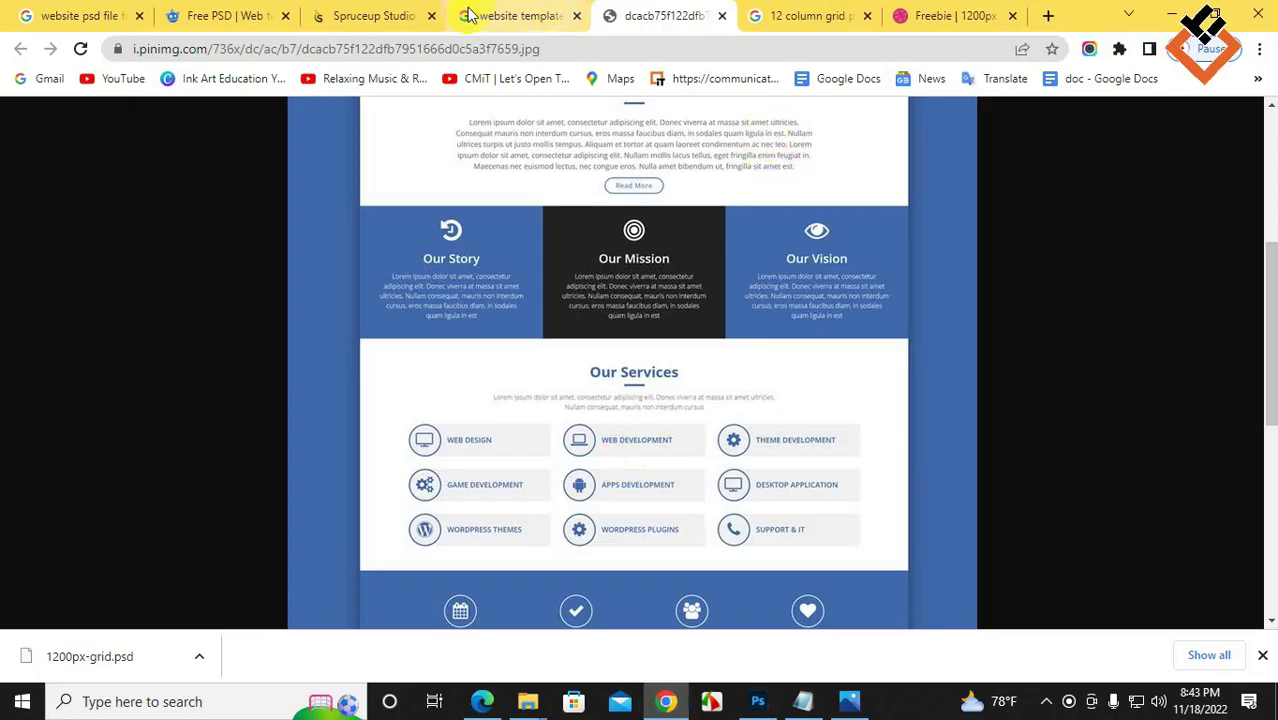
- Scroll the Spruceup Studio page to its services and contact footer, then return to Photoshop
{"action": "left_click", "coordinate": [357, 15]}
{"action": "scroll", "coordinate": [747, 295], "scroll_direction": "down", "scroll_amount": 4}
{"action": "scroll", "coordinate": [755, 300], "scroll_direction": "up", "scroll_amount": 4}
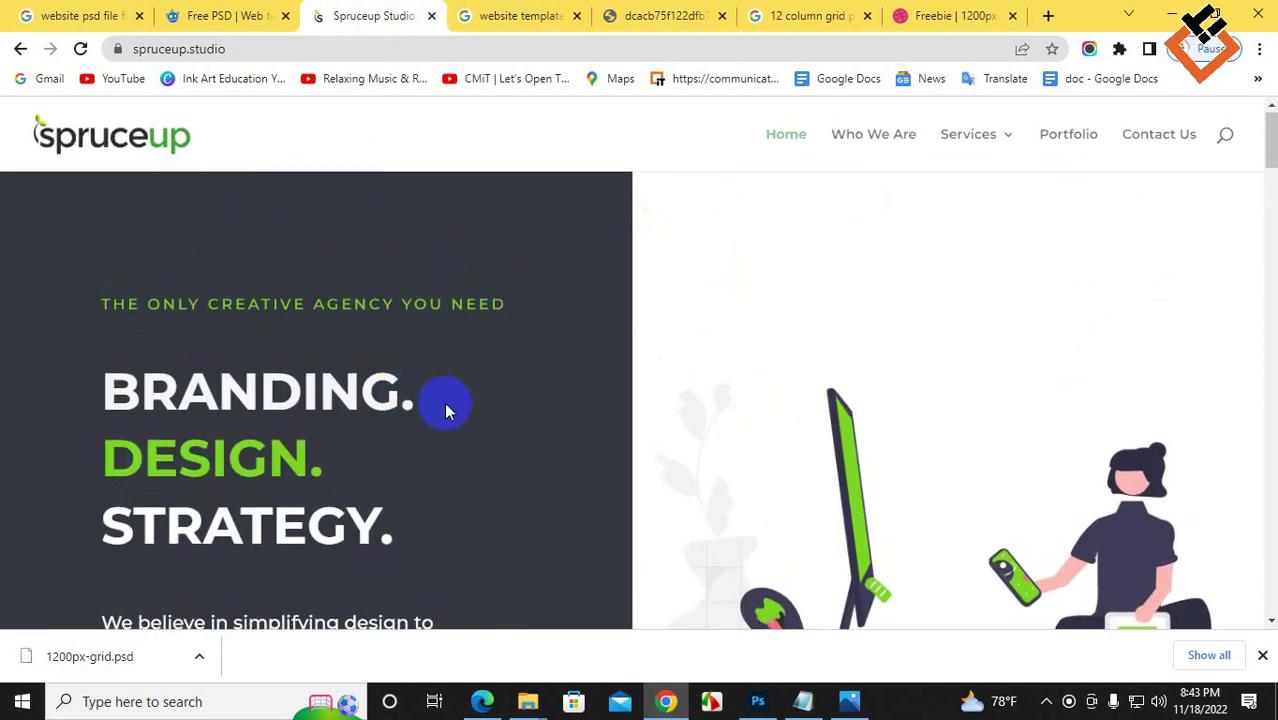
{"action": "scroll", "coordinate": [444, 402], "scroll_direction": "down", "scroll_amount": 6}
{"action": "scroll", "coordinate": [447, 404], "scroll_direction": "up", "scroll_amount": 4}
{"action": "scroll", "coordinate": [776, 422], "scroll_direction": "down", "scroll_amount": 2}
{"action": "scroll", "coordinate": [785, 451], "scroll_direction": "down", "scroll_amount": 8}
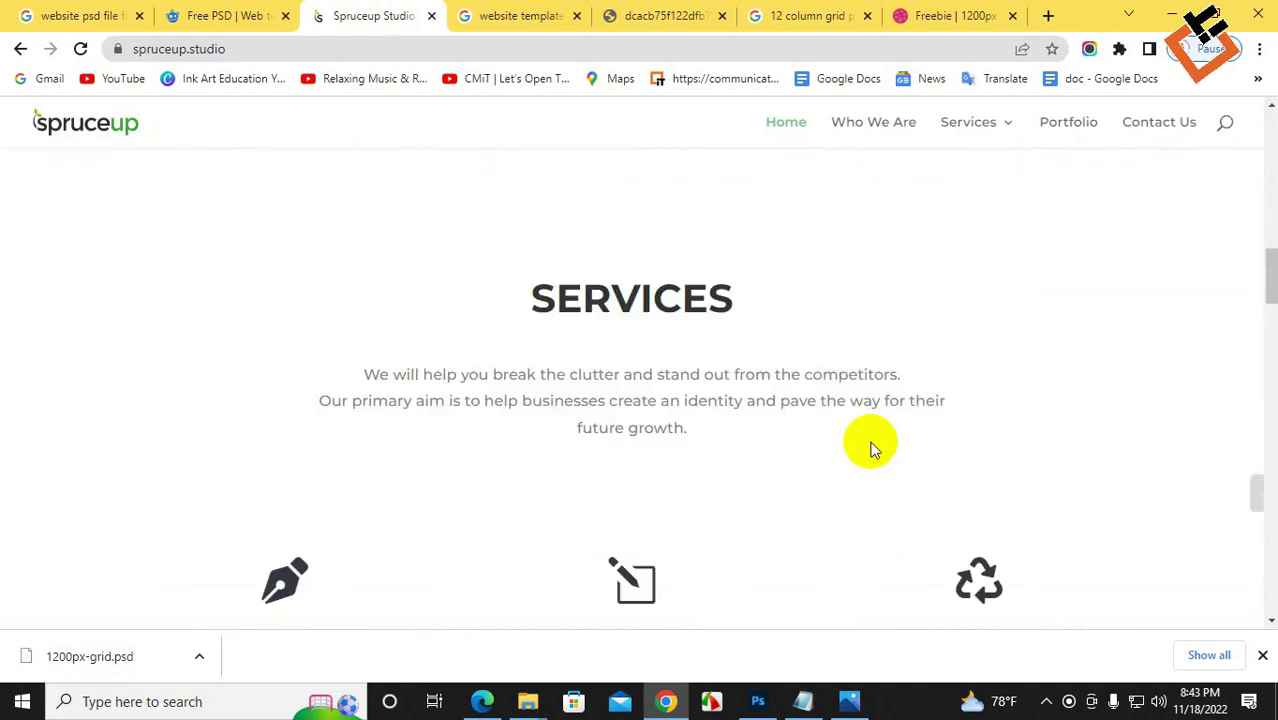
{"action": "scroll", "coordinate": [870, 442], "scroll_direction": "up", "scroll_amount": 1}
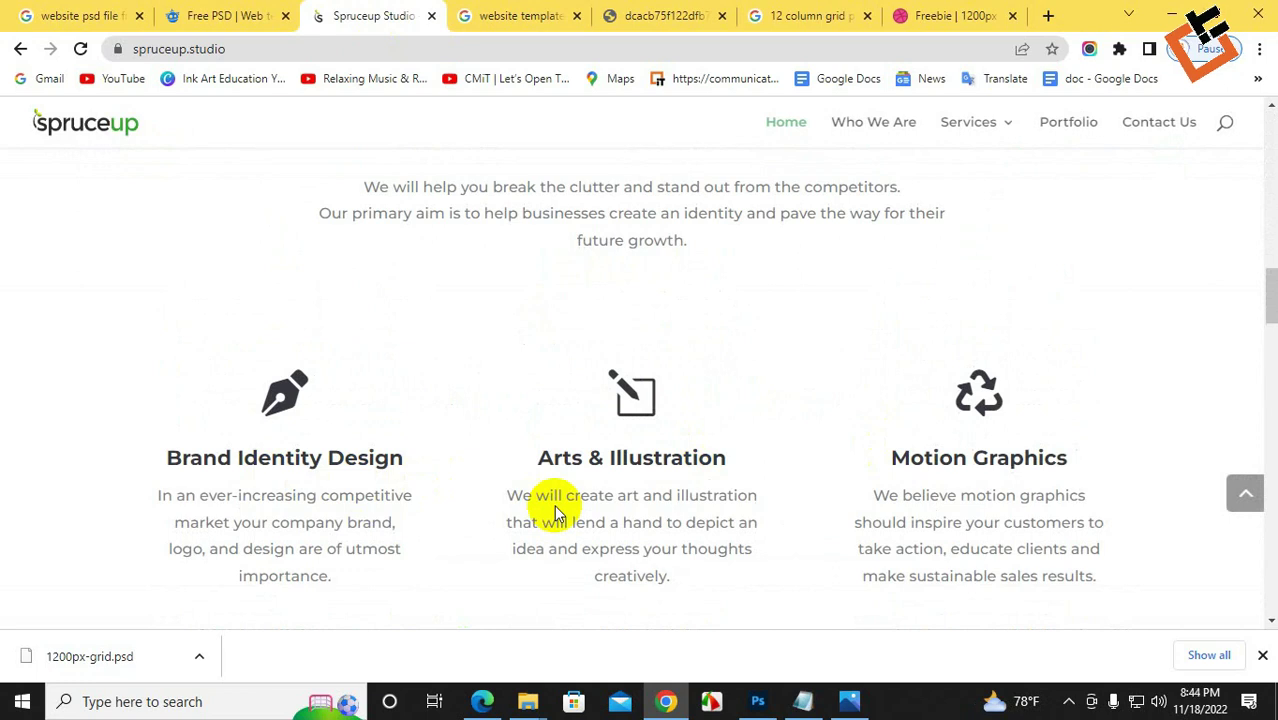
{"action": "scroll", "coordinate": [679, 479], "scroll_direction": "down", "scroll_amount": 10}
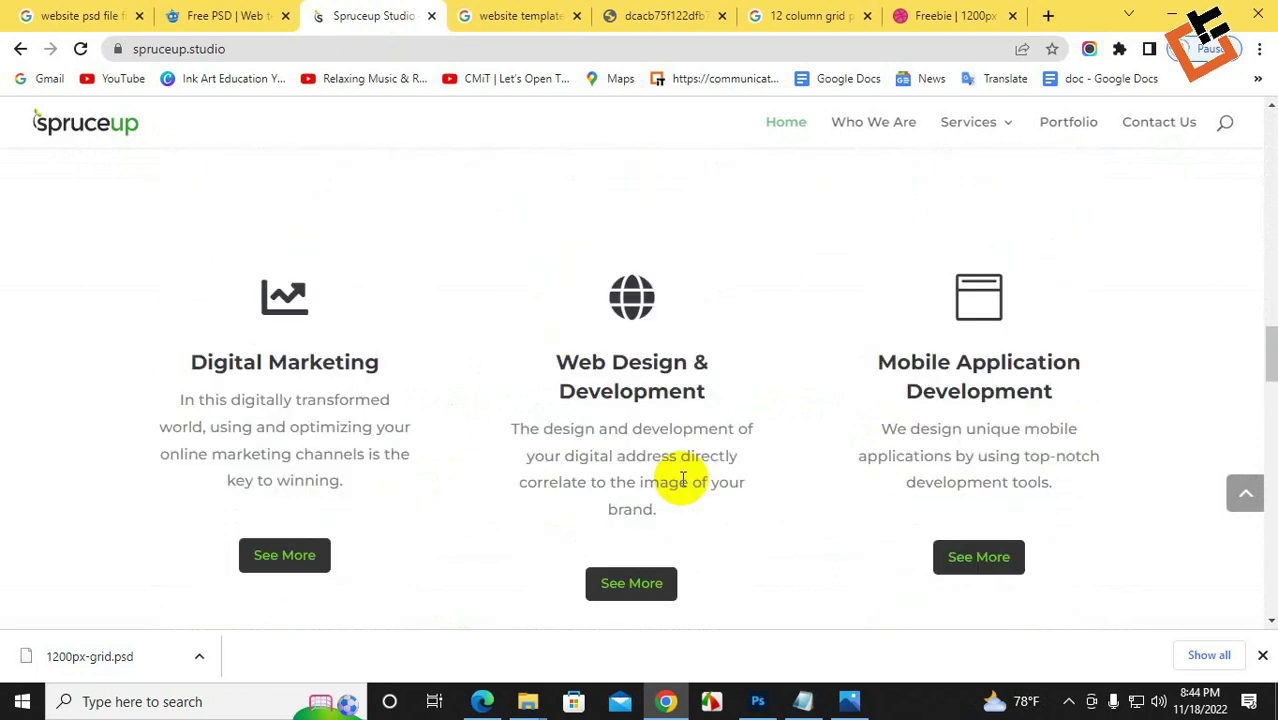
{"action": "scroll", "coordinate": [680, 475], "scroll_direction": "down", "scroll_amount": 6}
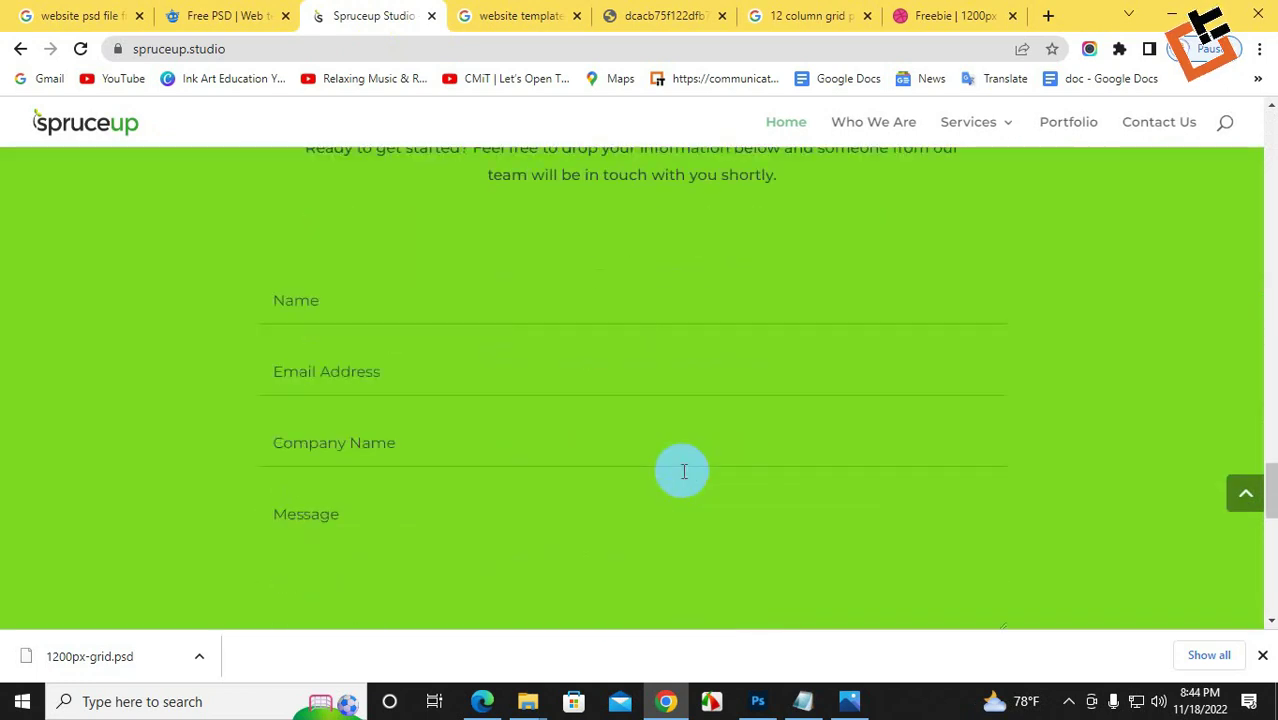
{"action": "scroll", "coordinate": [676, 468], "scroll_direction": "up", "scroll_amount": 2}
{"action": "scroll", "coordinate": [735, 466], "scroll_direction": "down", "scroll_amount": 6}
{"action": "scroll", "coordinate": [734, 461], "scroll_direction": "up", "scroll_amount": 2}
{"action": "scroll", "coordinate": [734, 459], "scroll_direction": "down", "scroll_amount": 2}
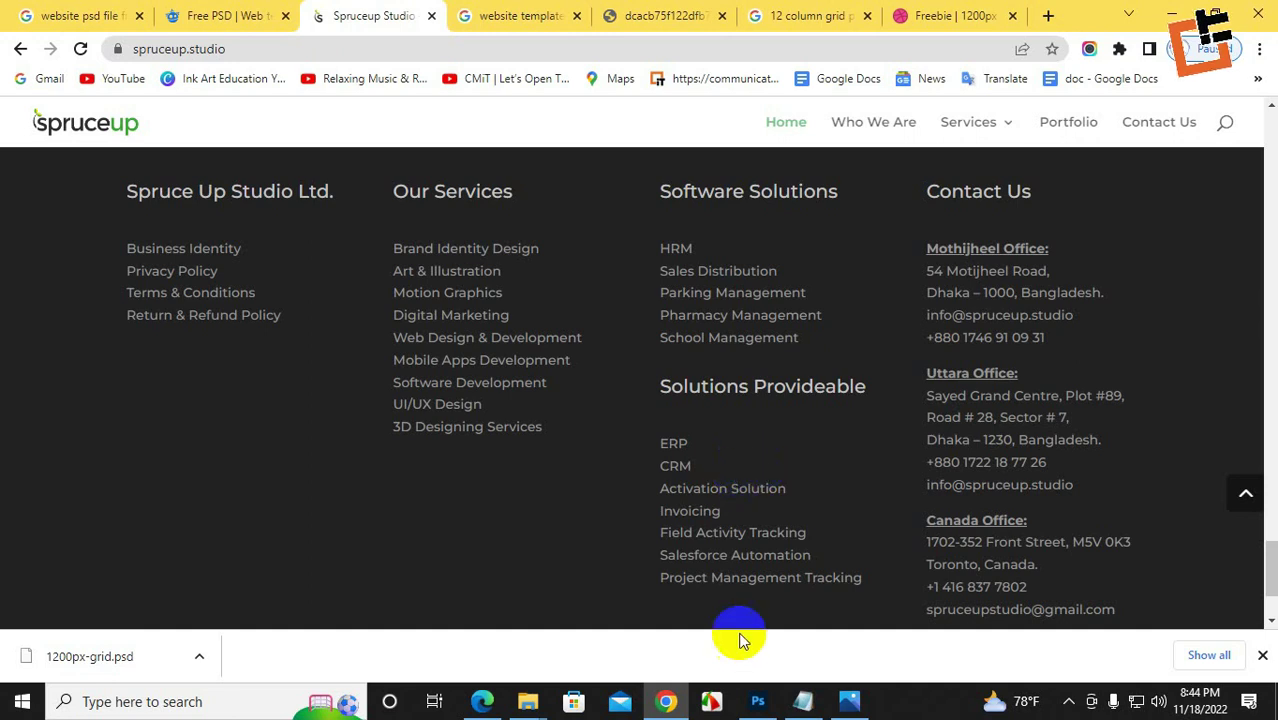
{"action": "left_click", "coordinate": [758, 701]}
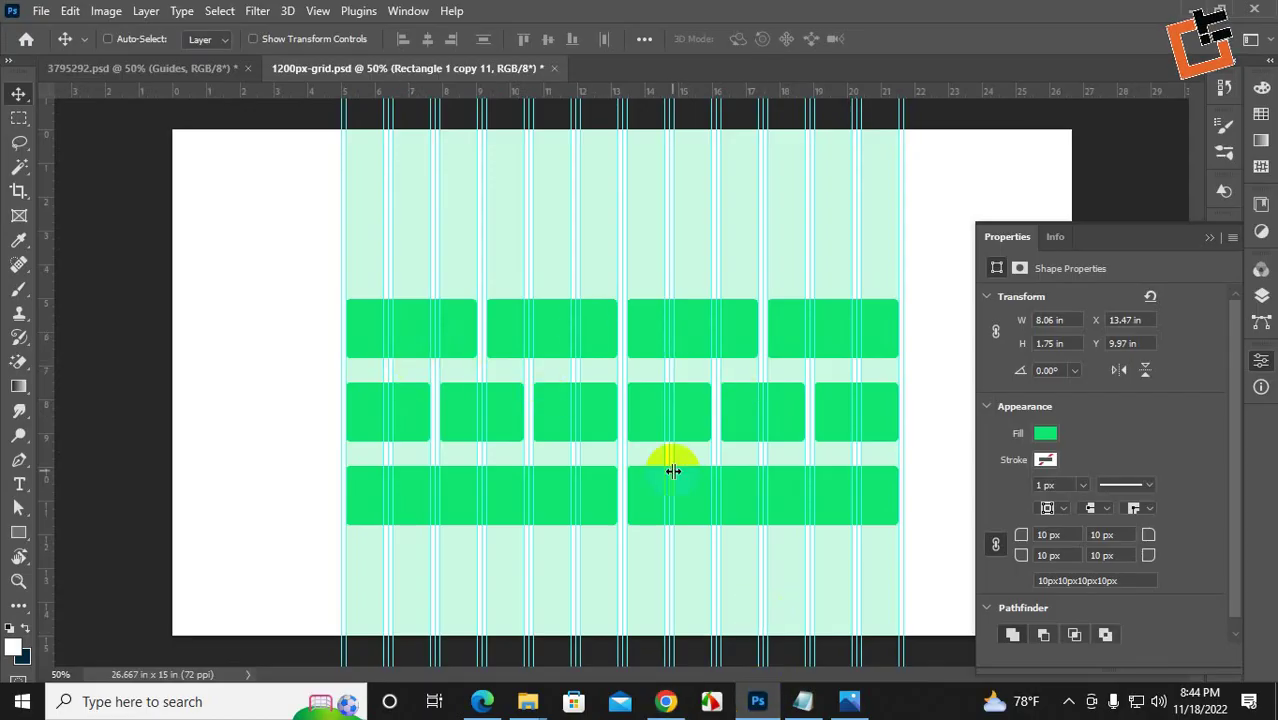
- Duplicate the Rectangle 1 copy 10 bar into a new bottom row spanning all 12 columns
{"action": "right_click", "coordinate": [462, 502]}
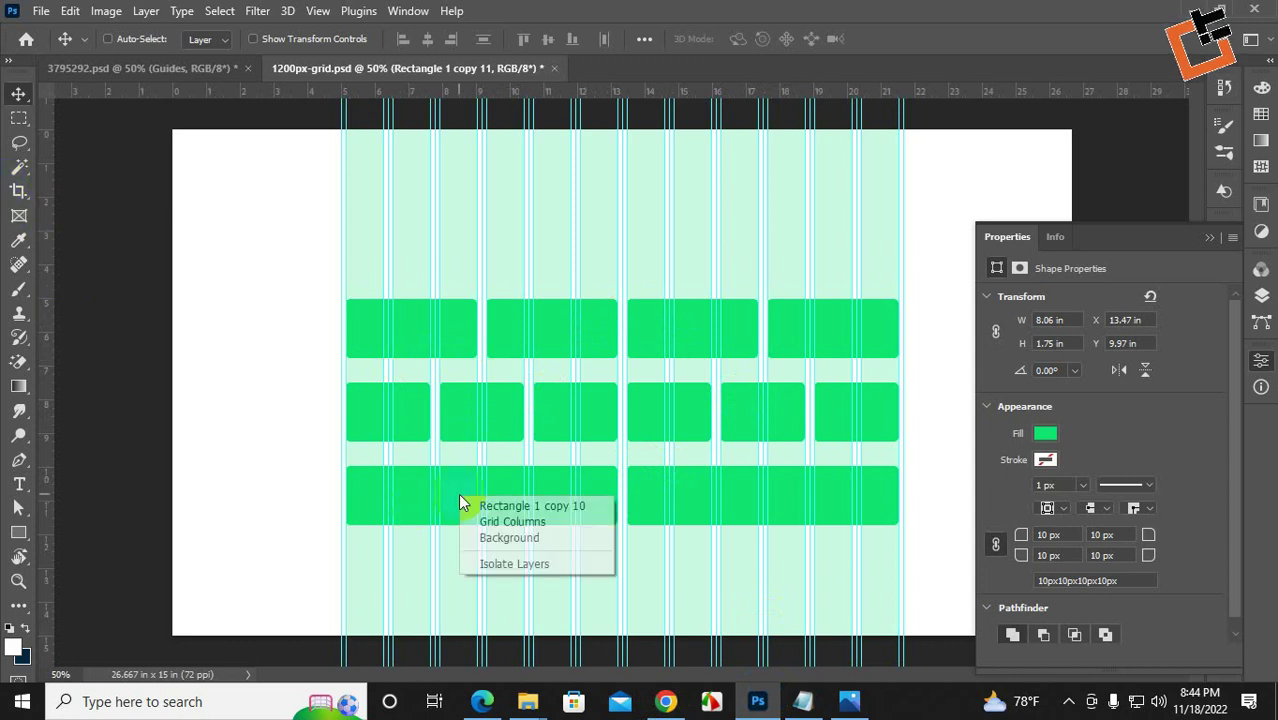
{"action": "left_click", "coordinate": [478, 500]}
{"action": "left_click_drag", "start_coordinate": [467, 498], "coordinate": [471, 583]}
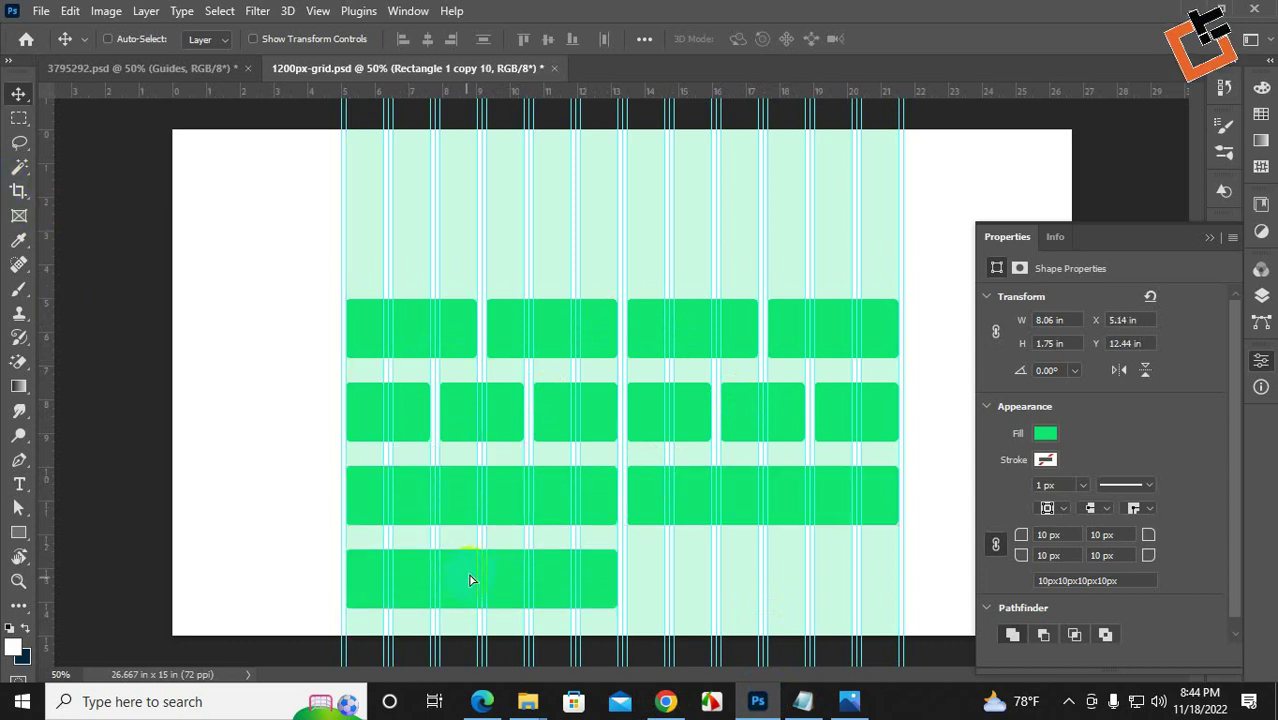
{"action": "key", "text": "ctrl+t"}
{"action": "left_click_drag", "start_coordinate": [616, 580], "coordinate": [893, 593]}
{"action": "key", "text": "Return"}
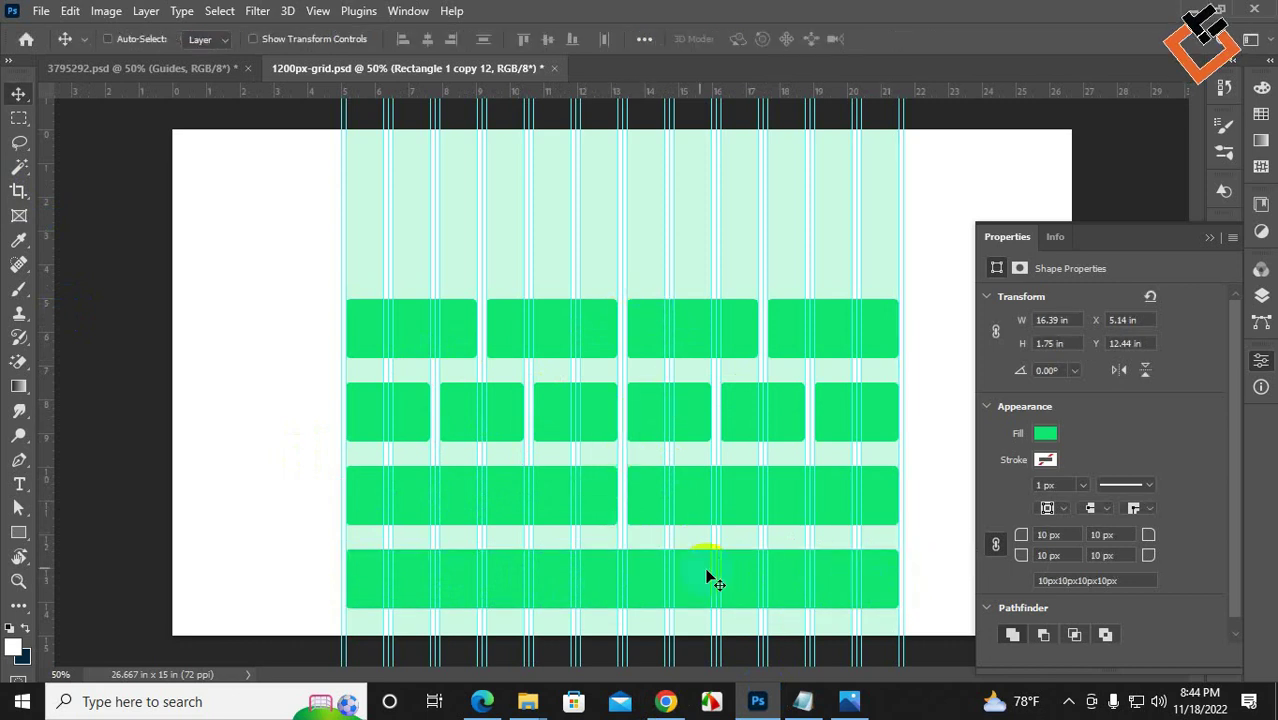
- Copy the full-width bar up to the grid's top and narrow it to eight columns
{"action": "left_click_drag", "start_coordinate": [699, 577], "coordinate": [740, 230]}
{"action": "key", "text": "ctrl+t"}
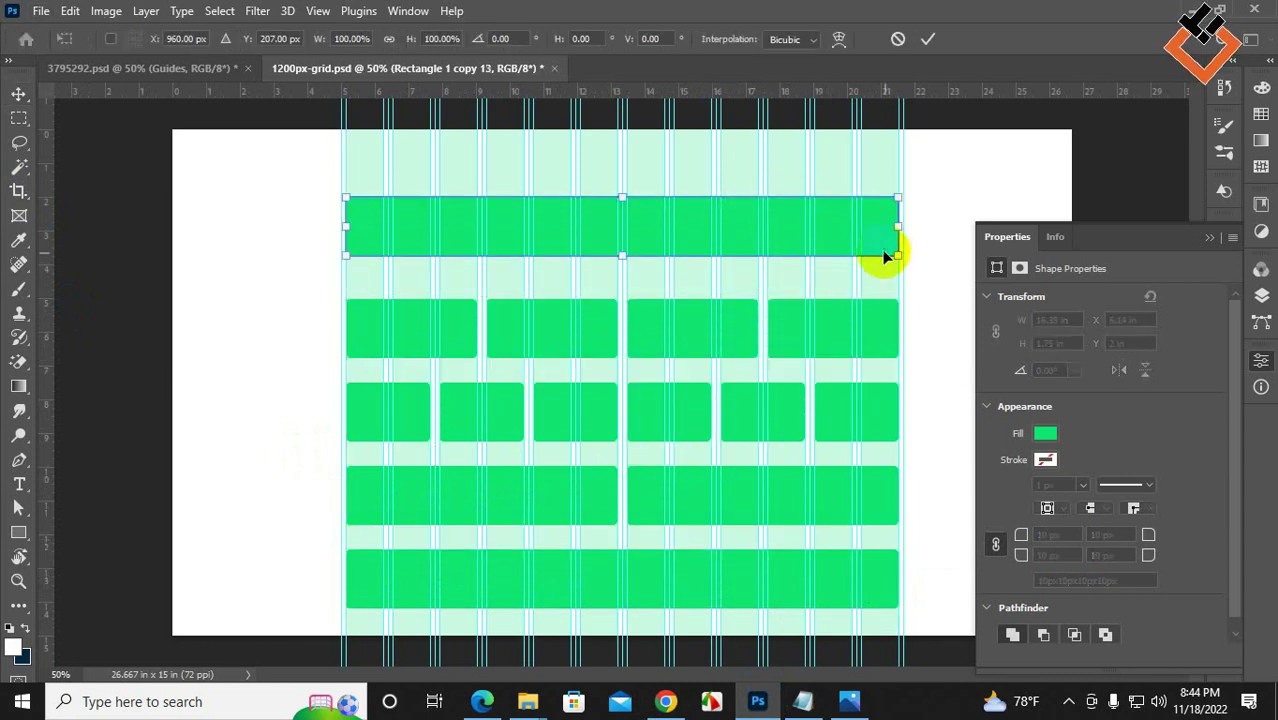
{"action": "left_click_drag", "start_coordinate": [895, 228], "coordinate": [1005, 217]}
{"action": "key", "text": "Return"}
- Copy the eight-column top bar to its right and narrow the copy to four columns
{"action": "left_click", "coordinate": [559, 241]}
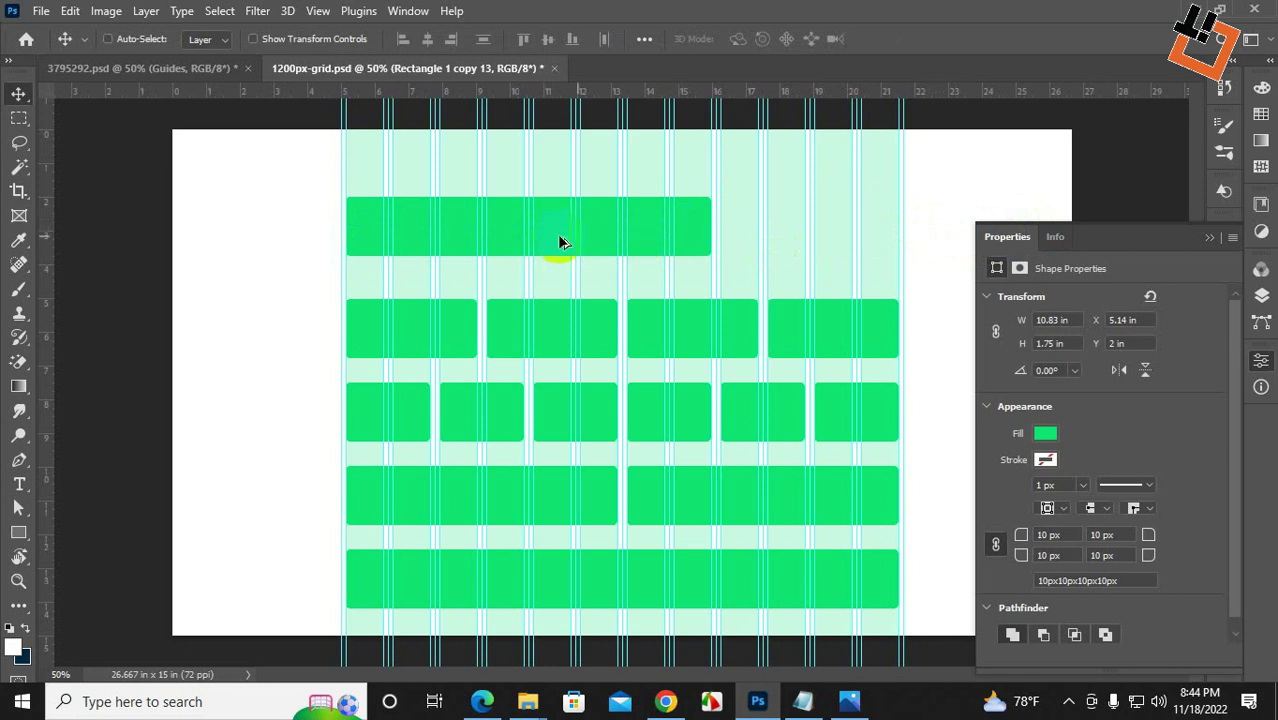
{"action": "left_click_drag", "start_coordinate": [510, 234], "coordinate": [881, 246]}
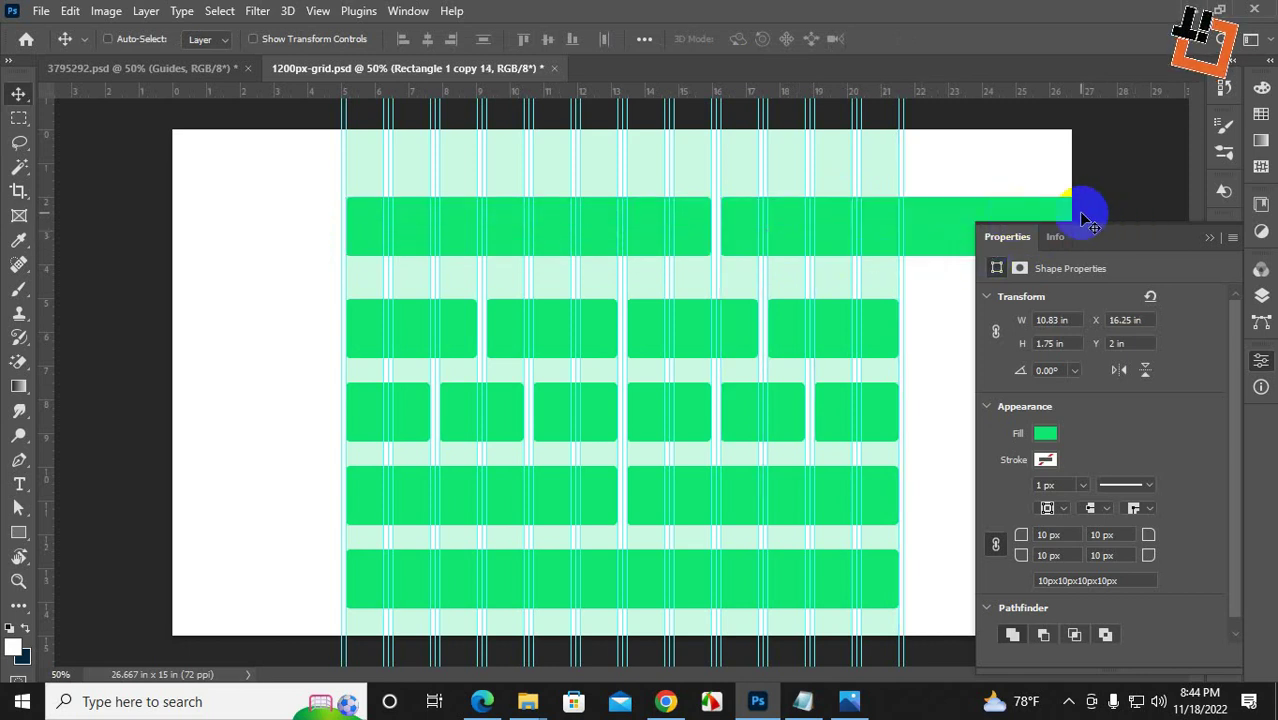
{"action": "key", "text": "ctrl+t"}
{"action": "left_click_drag", "start_coordinate": [1083, 215], "coordinate": [899, 222]}
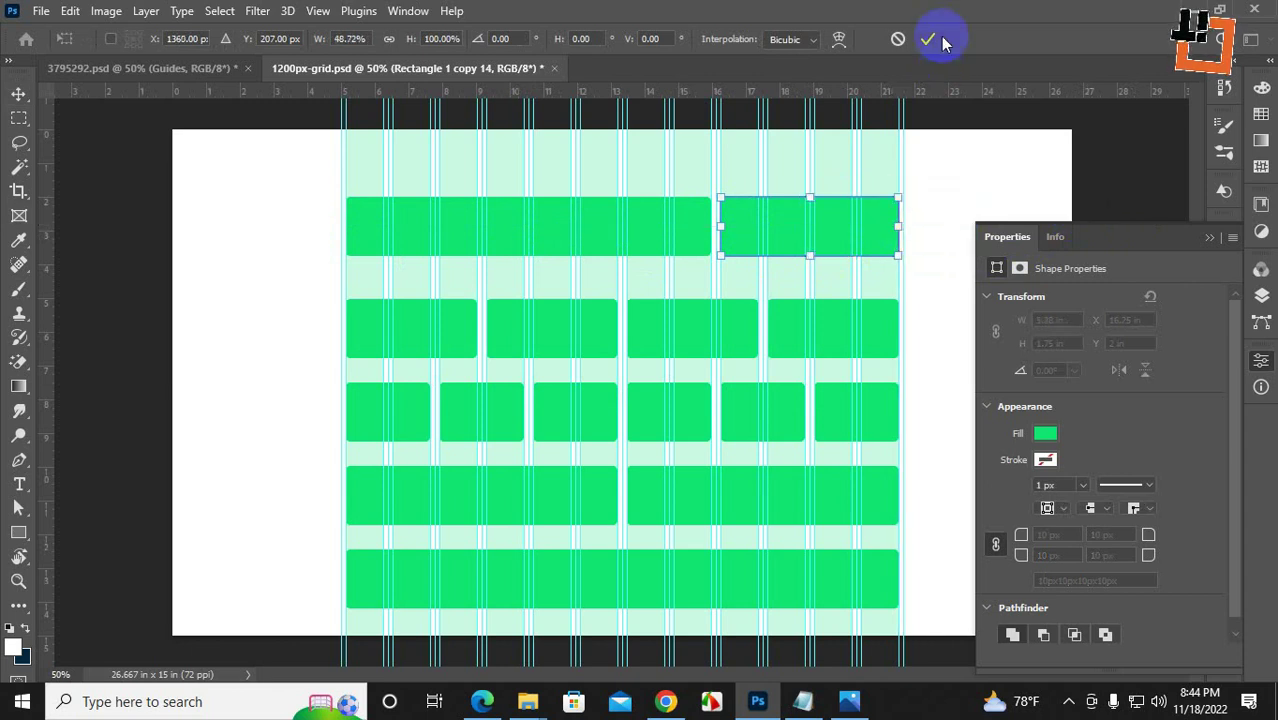
{"action": "left_click", "coordinate": [928, 39]}
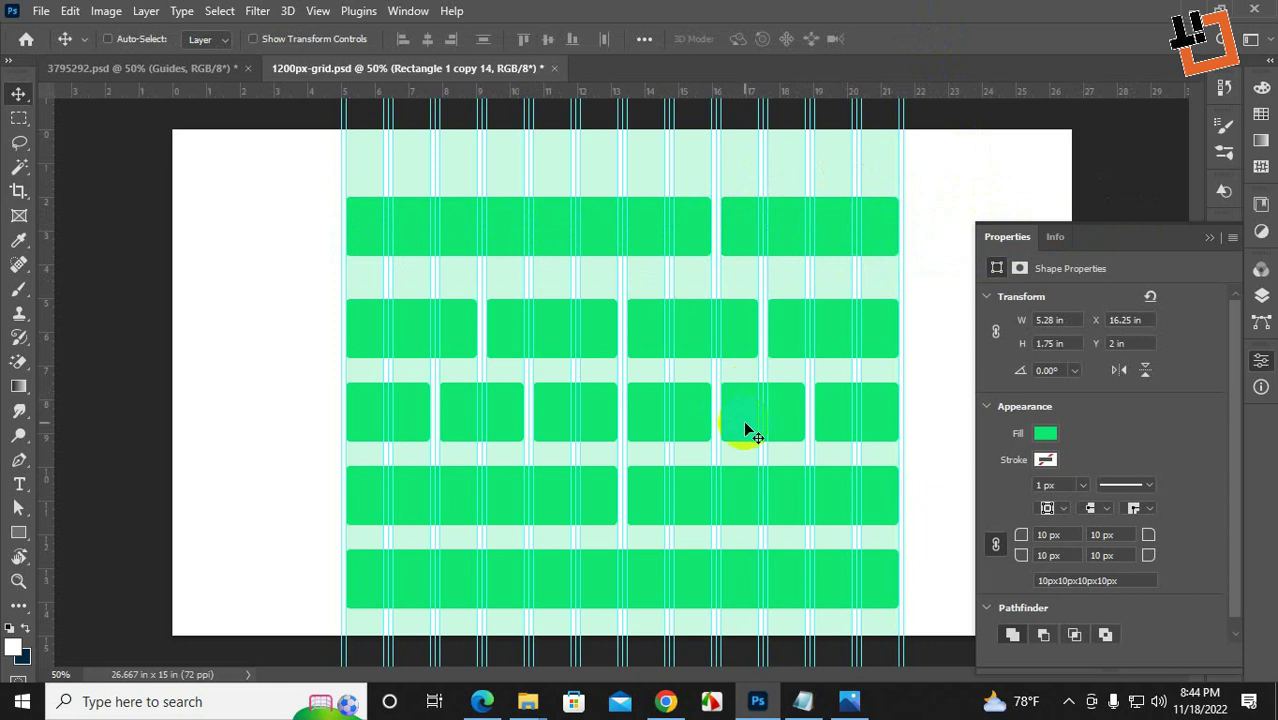
{"action": "left_click", "coordinate": [852, 700]}
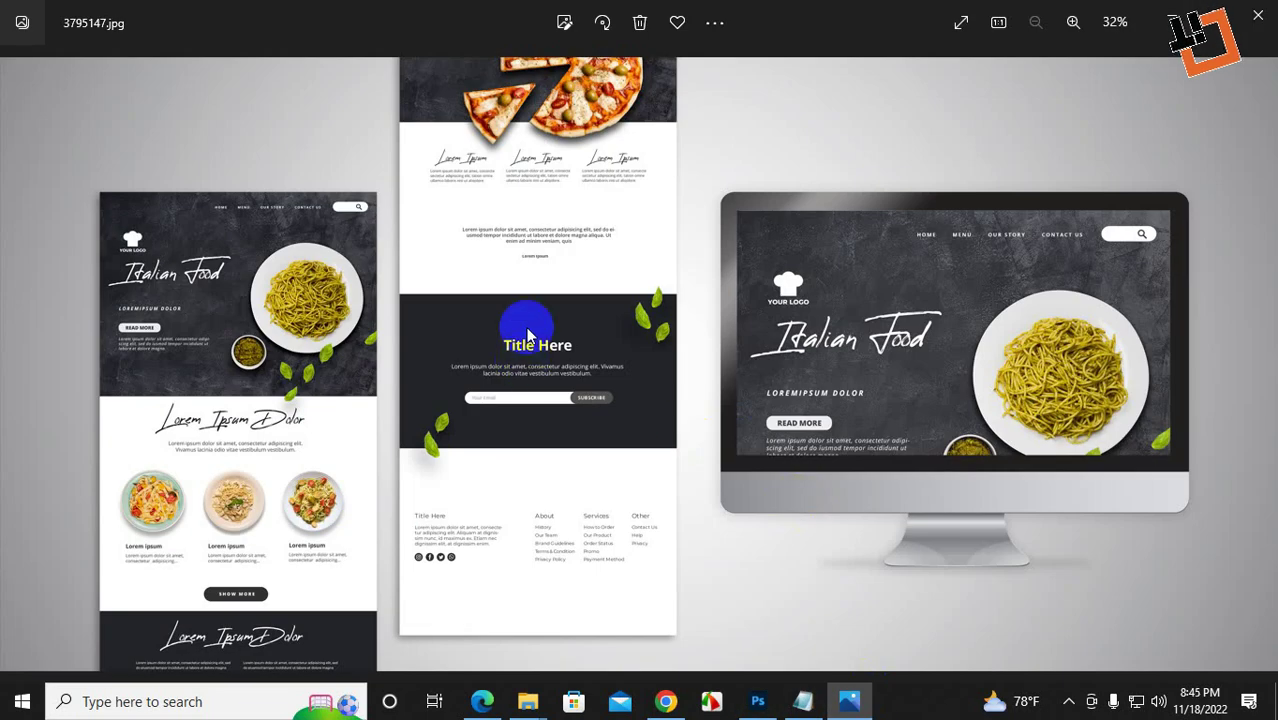
{"action": "scroll", "coordinate": [920, 70], "scroll_direction": "up", "scroll_amount": 1}
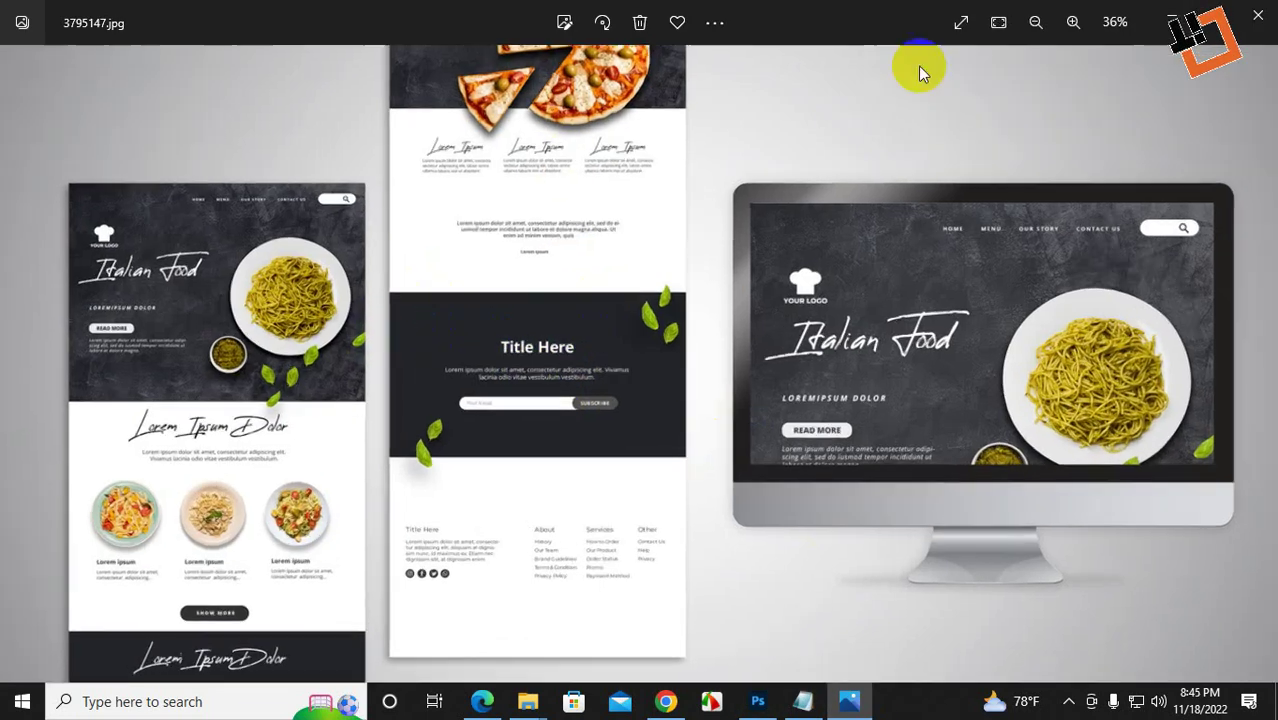
{"action": "scroll", "coordinate": [941, 186], "scroll_direction": "down", "scroll_amount": 1}
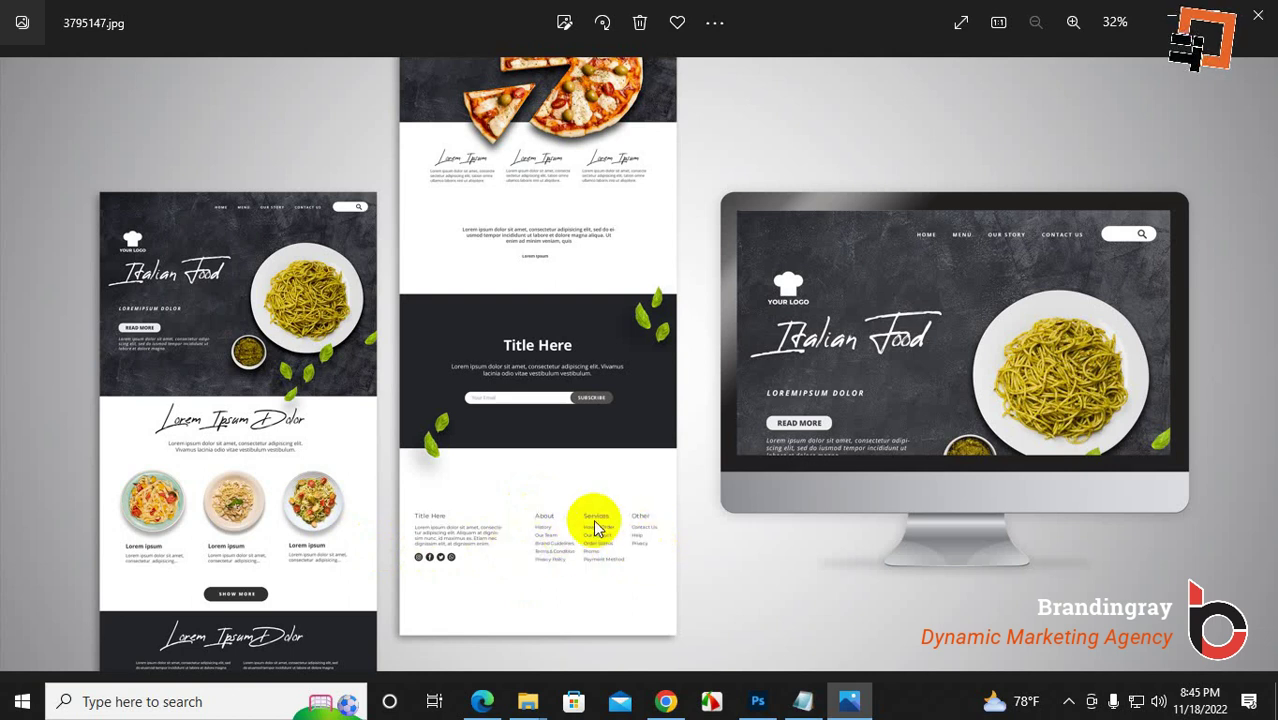
{"action": "left_click", "coordinate": [625, 436]}
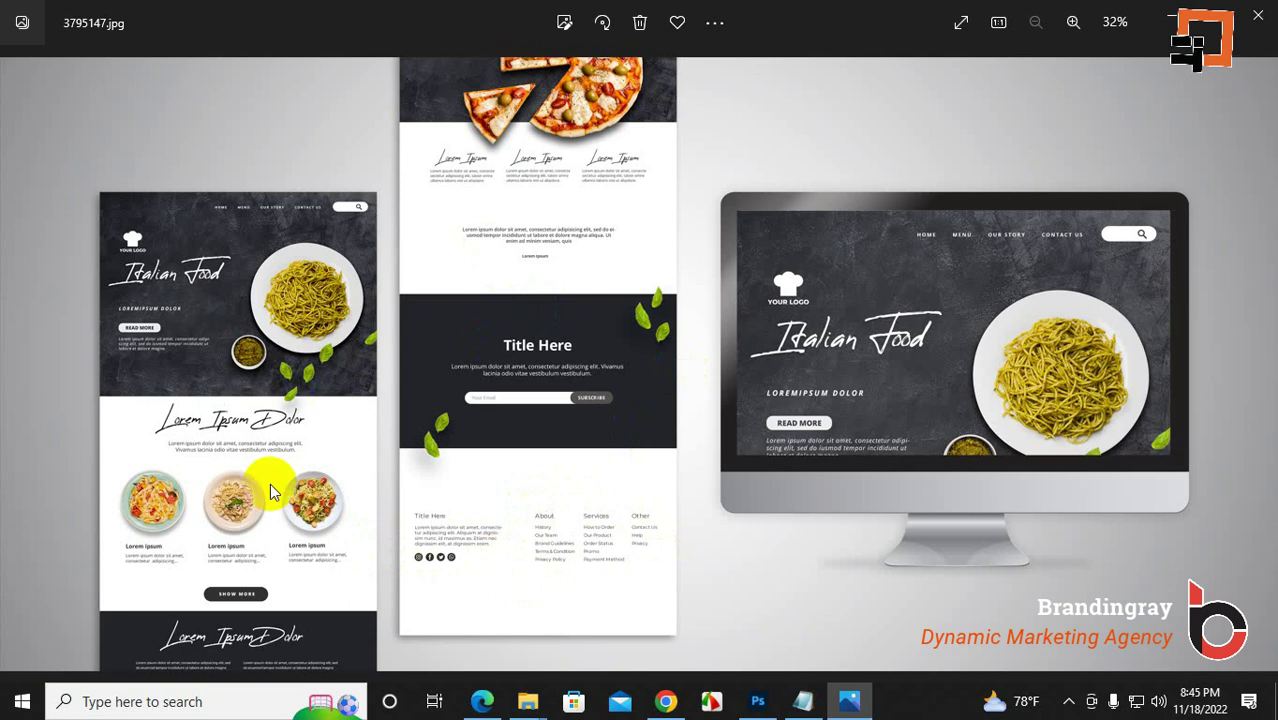
{"action": "left_click", "coordinate": [210, 275]}
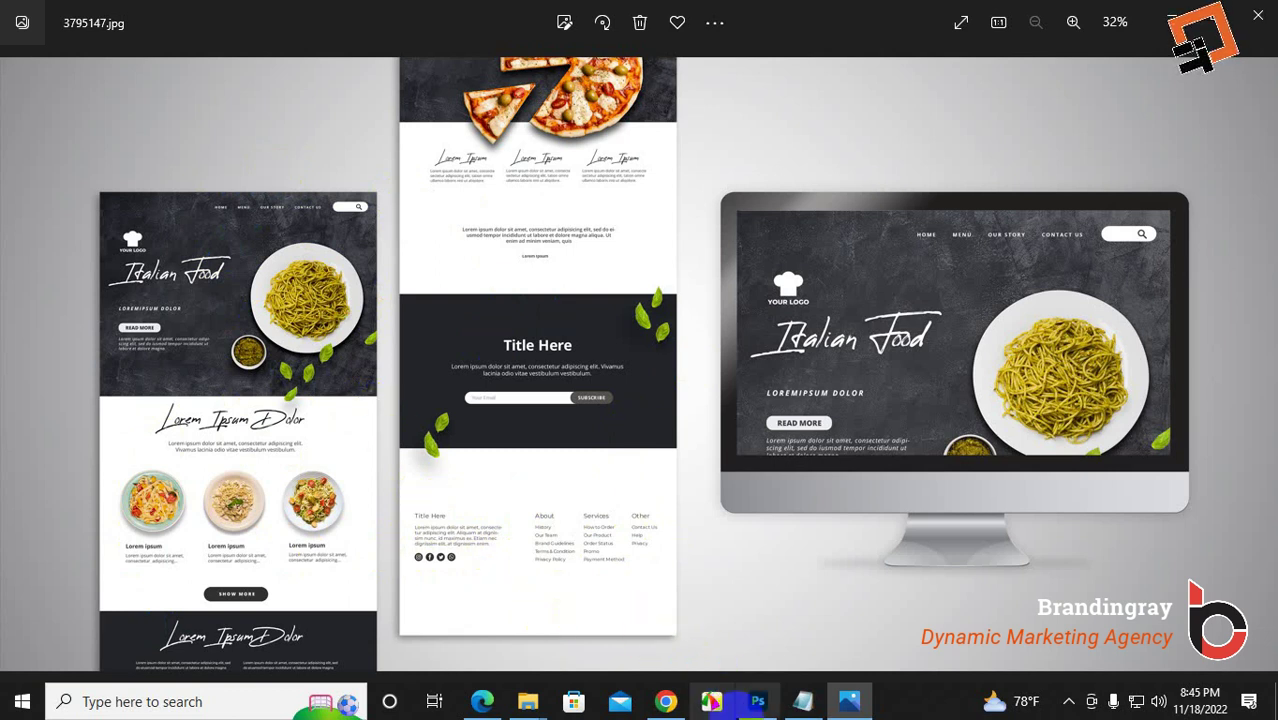
{"action": "left_click", "coordinate": [757, 701]}
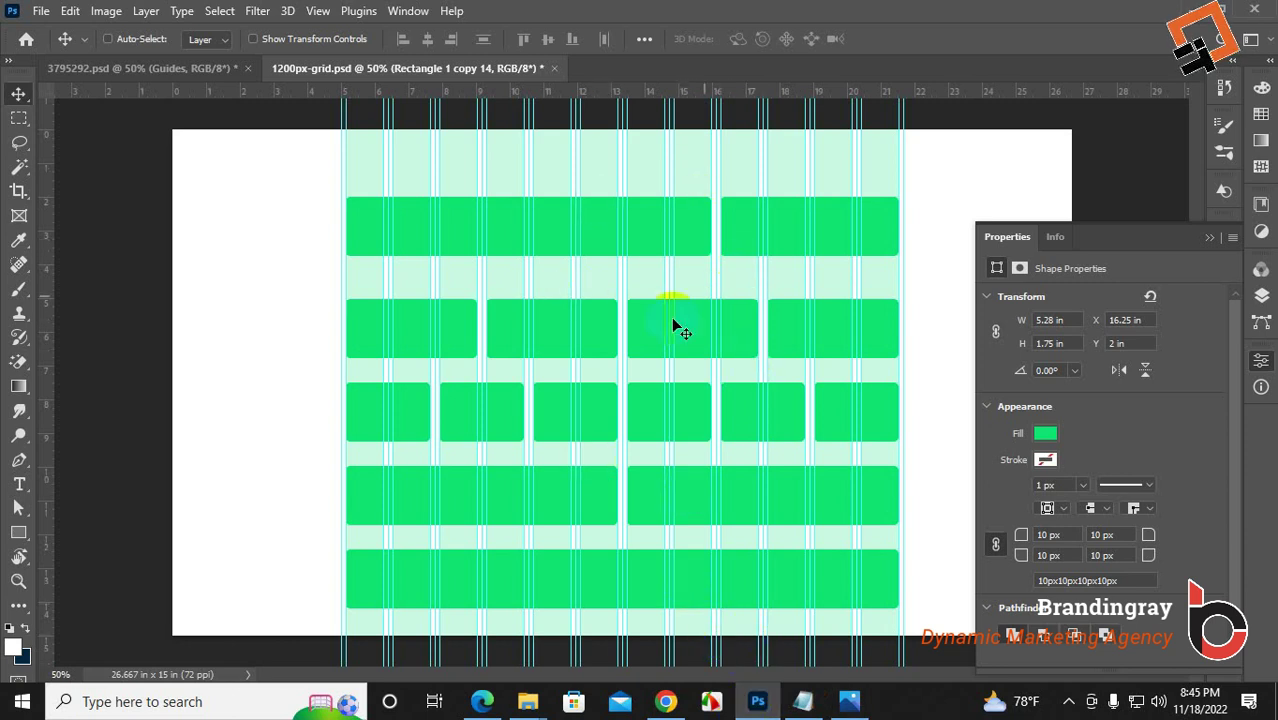
{"action": "left_click", "coordinate": [195, 70]}
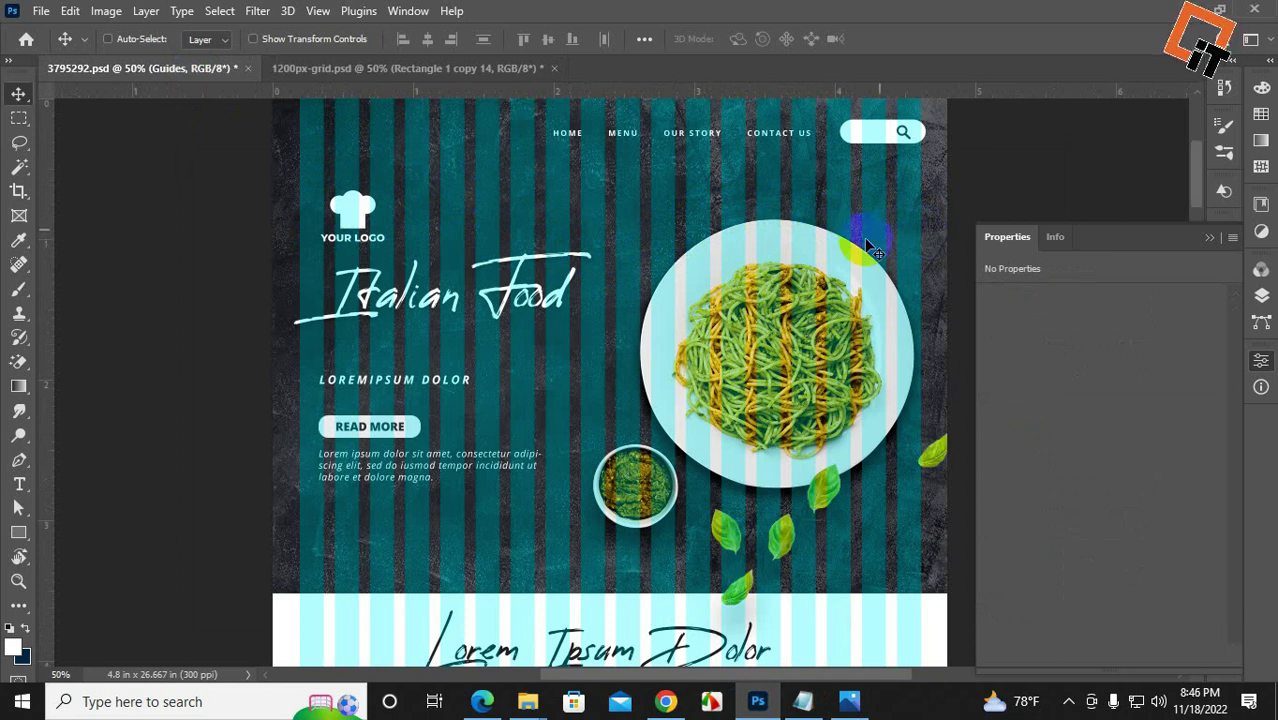
{"action": "scroll", "coordinate": [700, 480], "scroll_direction": "down", "scroll_amount": 6}
{"action": "scroll", "coordinate": [710, 455], "scroll_direction": "down", "scroll_amount": 1}
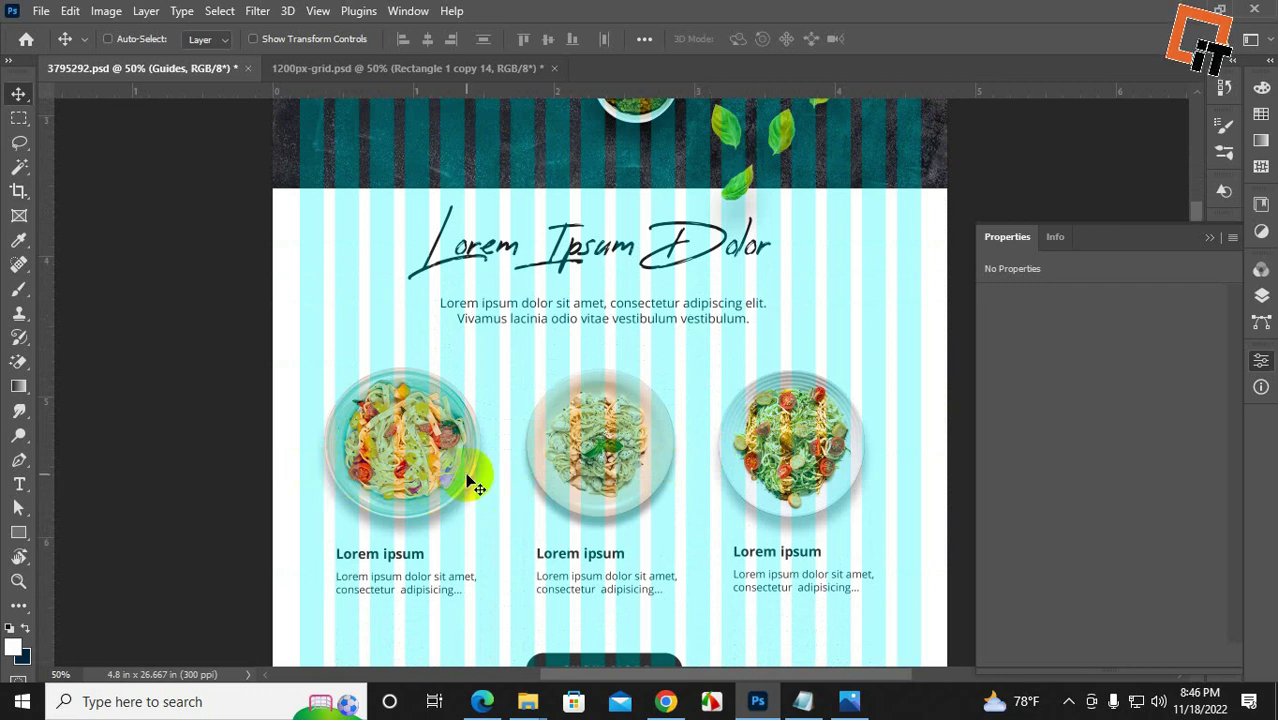
{"action": "scroll", "coordinate": [848, 506], "scroll_direction": "down", "scroll_amount": 3}
{"action": "scroll", "coordinate": [797, 522], "scroll_direction": "down", "scroll_amount": 6}
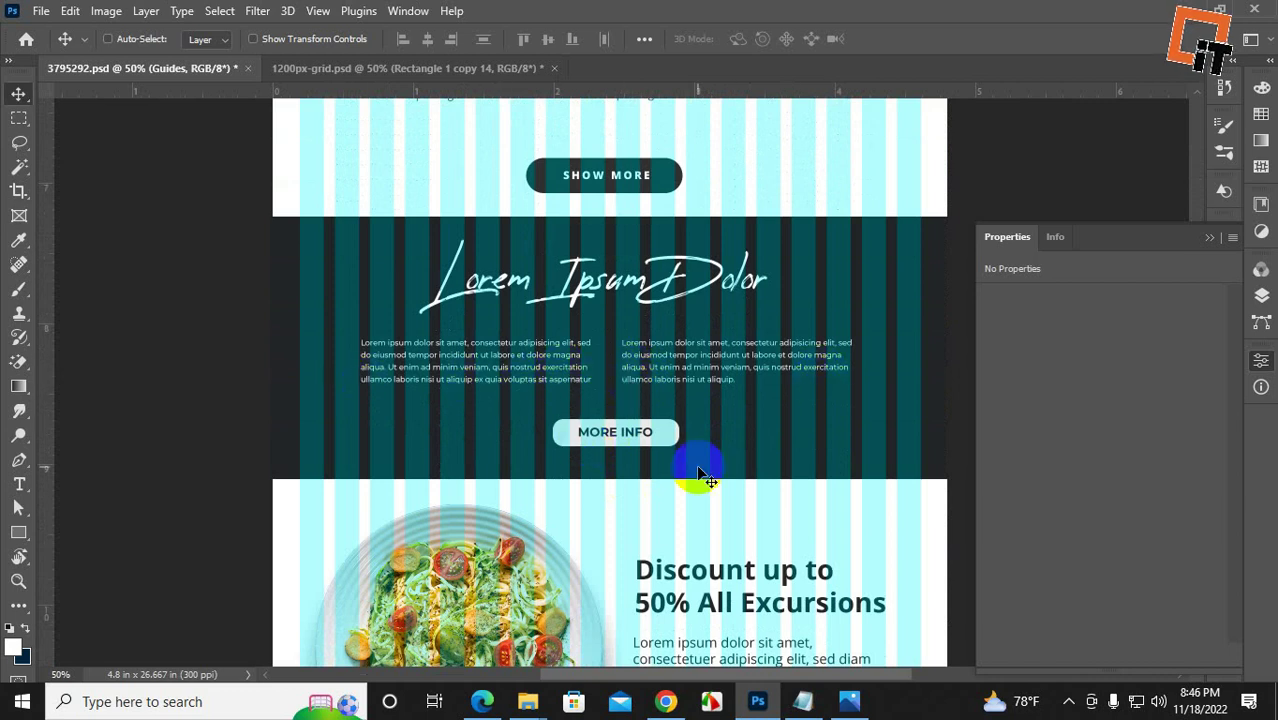
{"action": "scroll", "coordinate": [697, 474], "scroll_direction": "up", "scroll_amount": 2}
{"action": "scroll", "coordinate": [680, 414], "scroll_direction": "down", "scroll_amount": 5}
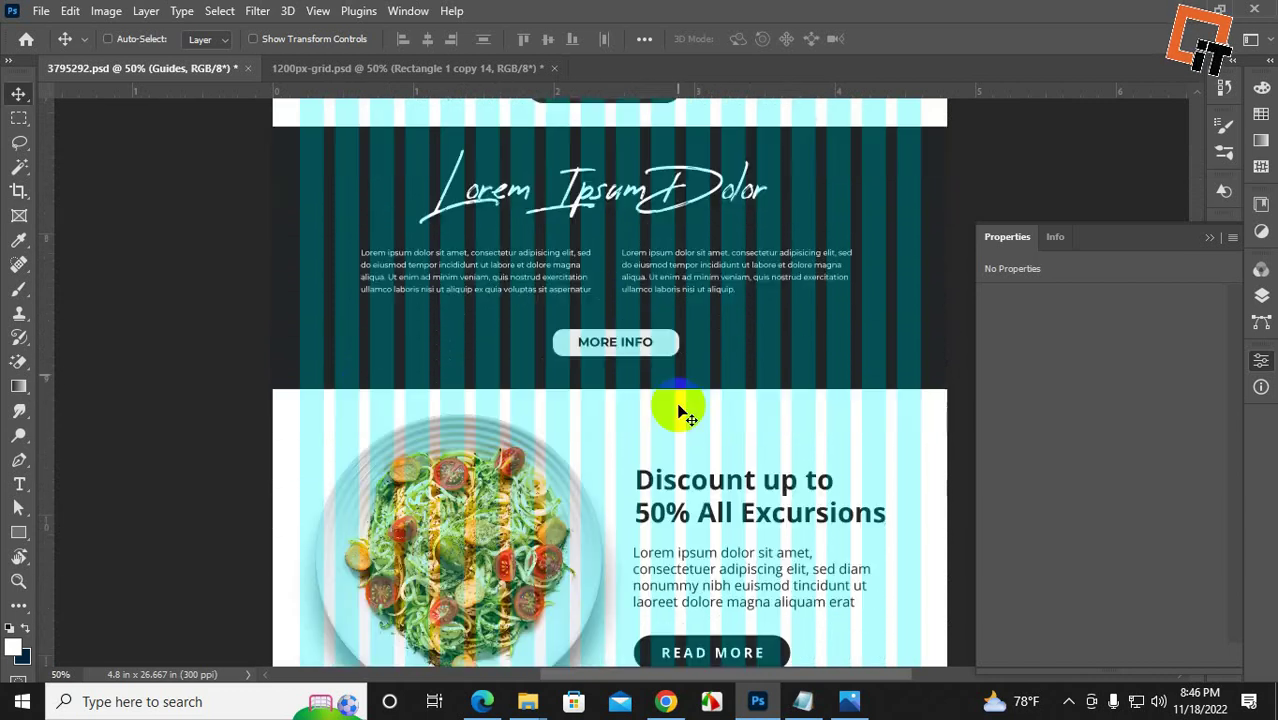
{"action": "left_click", "coordinate": [344, 72]}
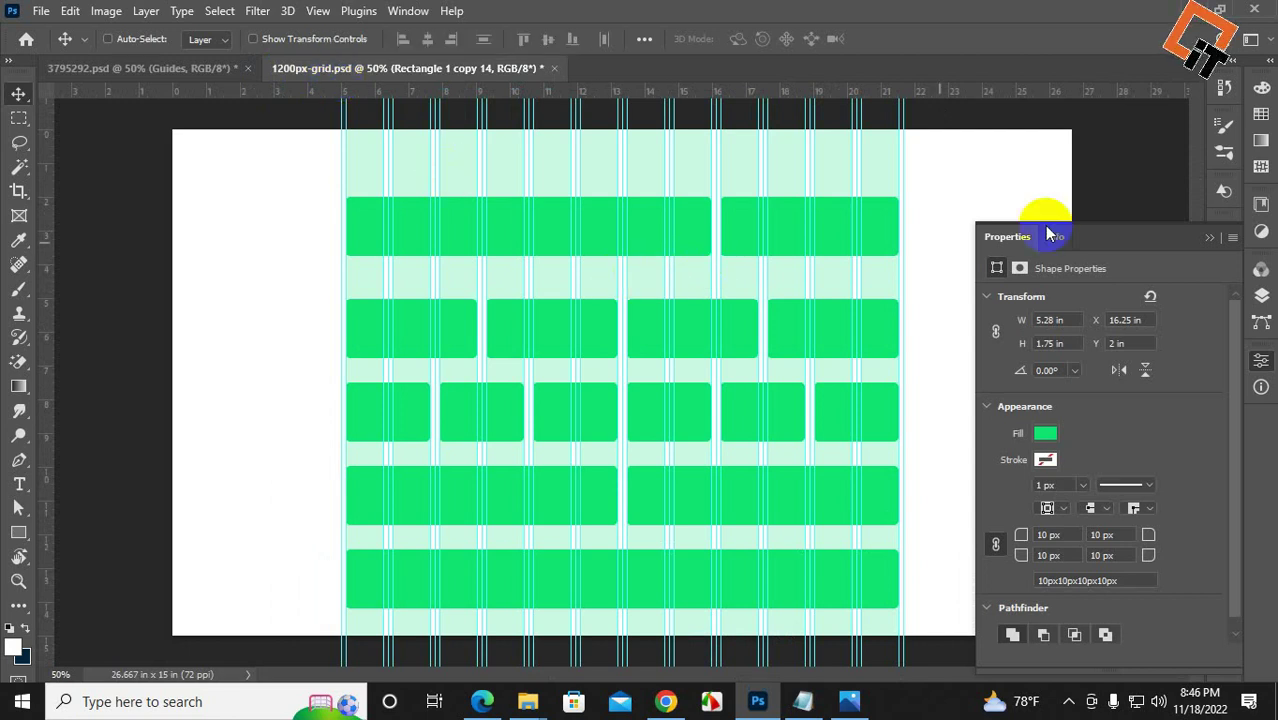
{"action": "left_click", "coordinate": [1211, 238]}
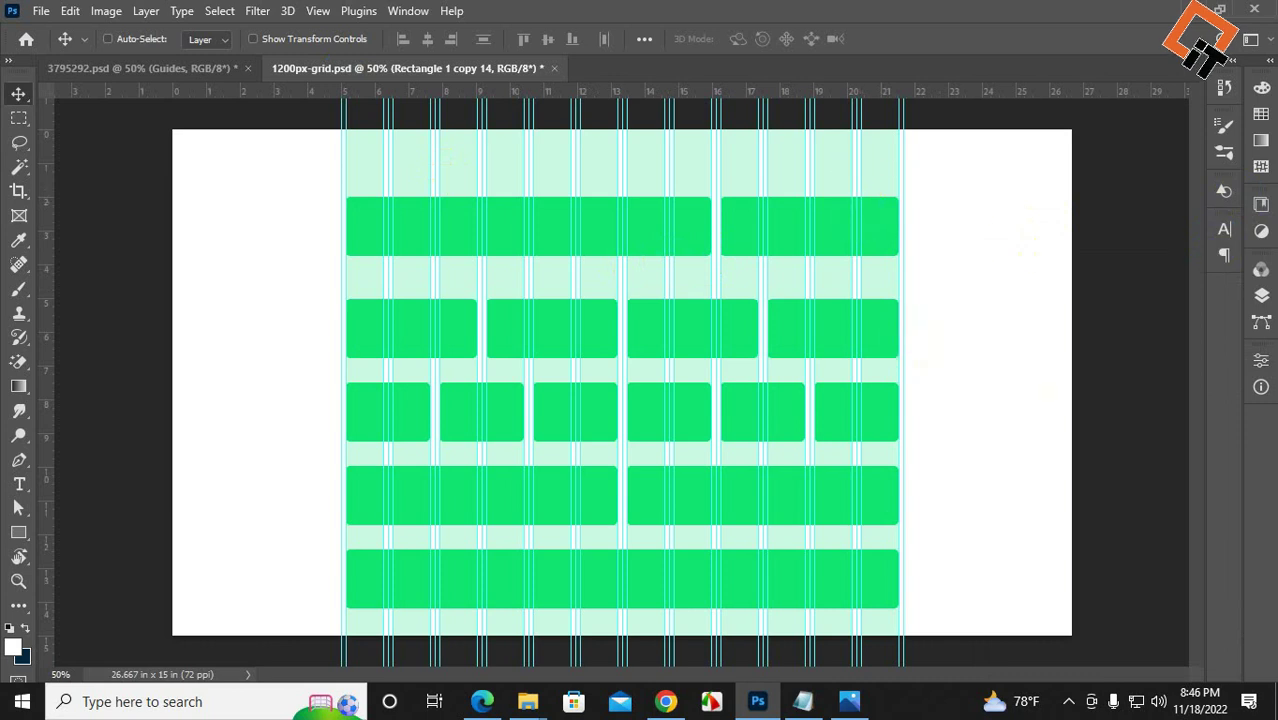
- Hide the green Rectangle layers in 1200px-grid.psd, then bring the food mockup image back up
{"action": "left_click", "coordinate": [1259, 298]}
{"action": "left_click_drag", "start_coordinate": [1036, 253], "coordinate": [1038, 636]}
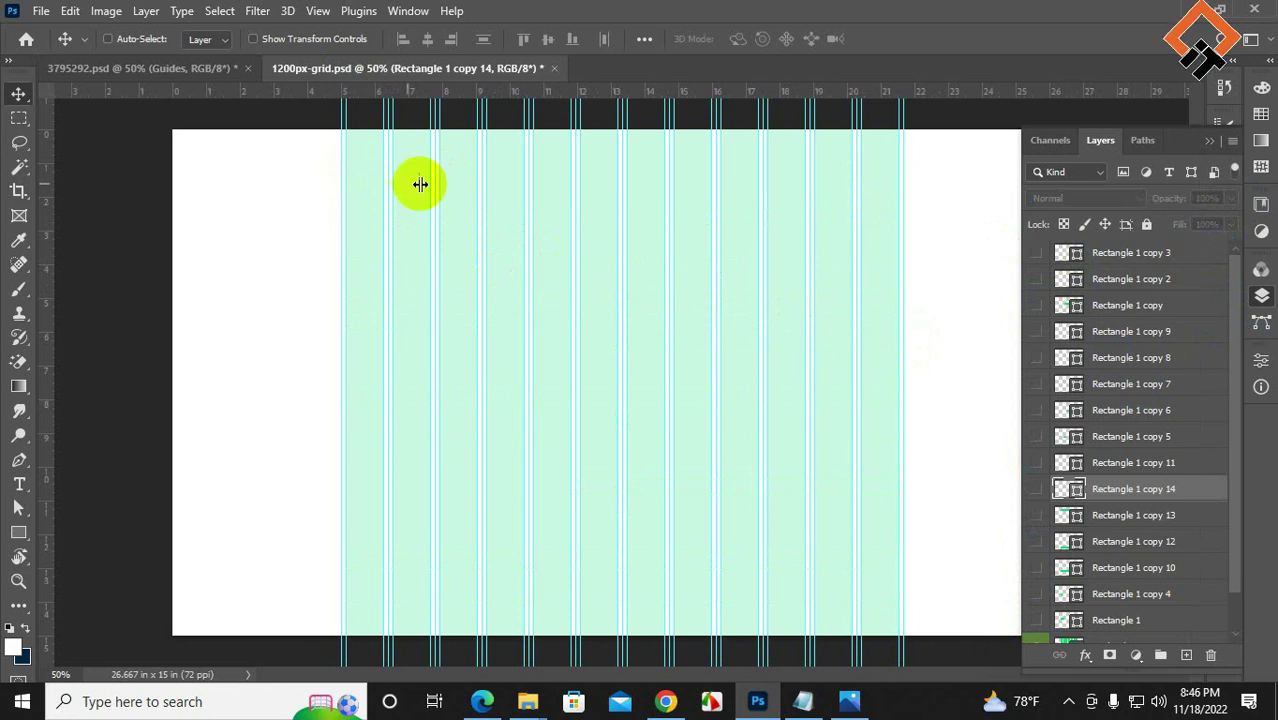
{"action": "left_click", "coordinate": [100, 205]}
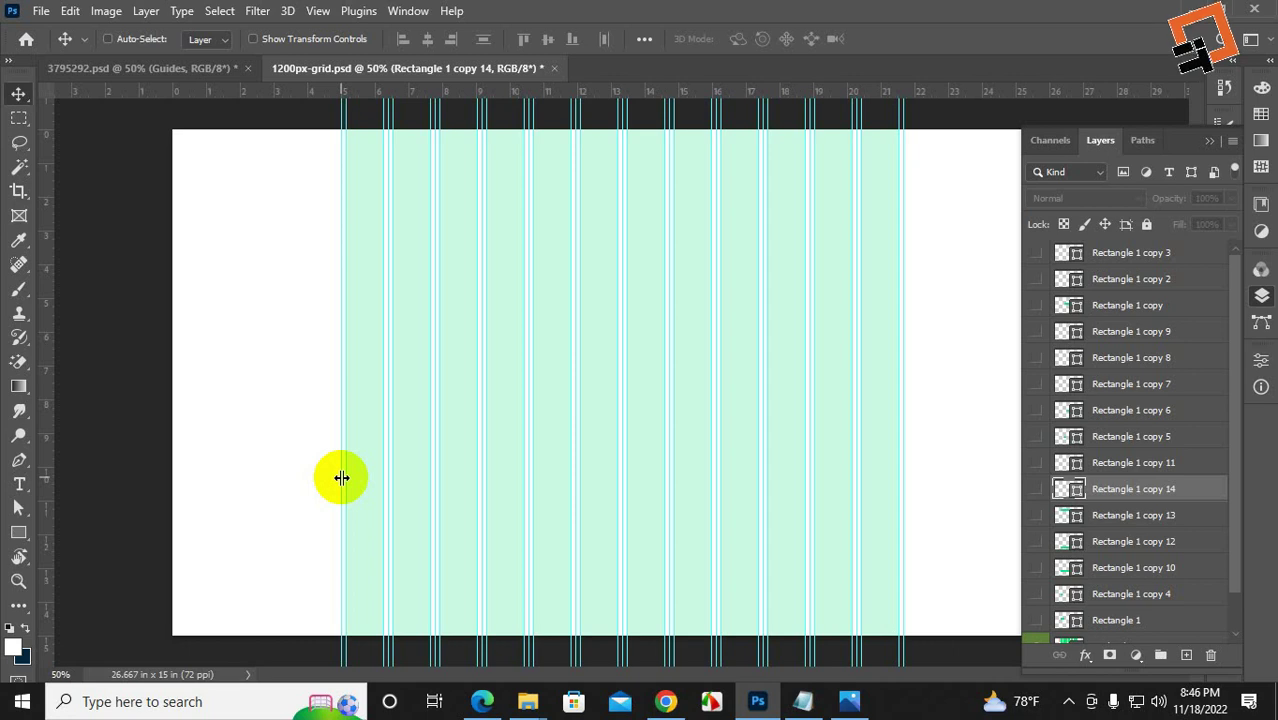
{"action": "left_click", "coordinate": [849, 700]}
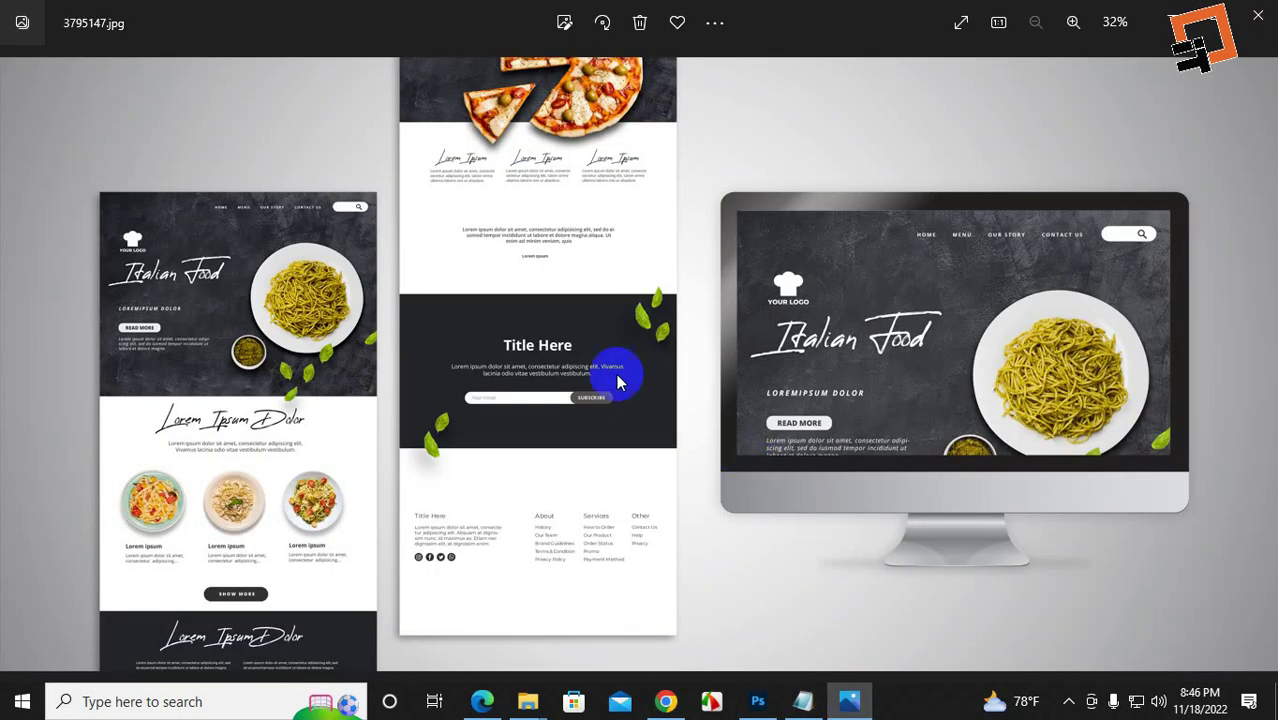
- In the '12 column grid psd' search results, open the PSD Repo result in a new tab
{"action": "left_click", "coordinate": [665, 700]}
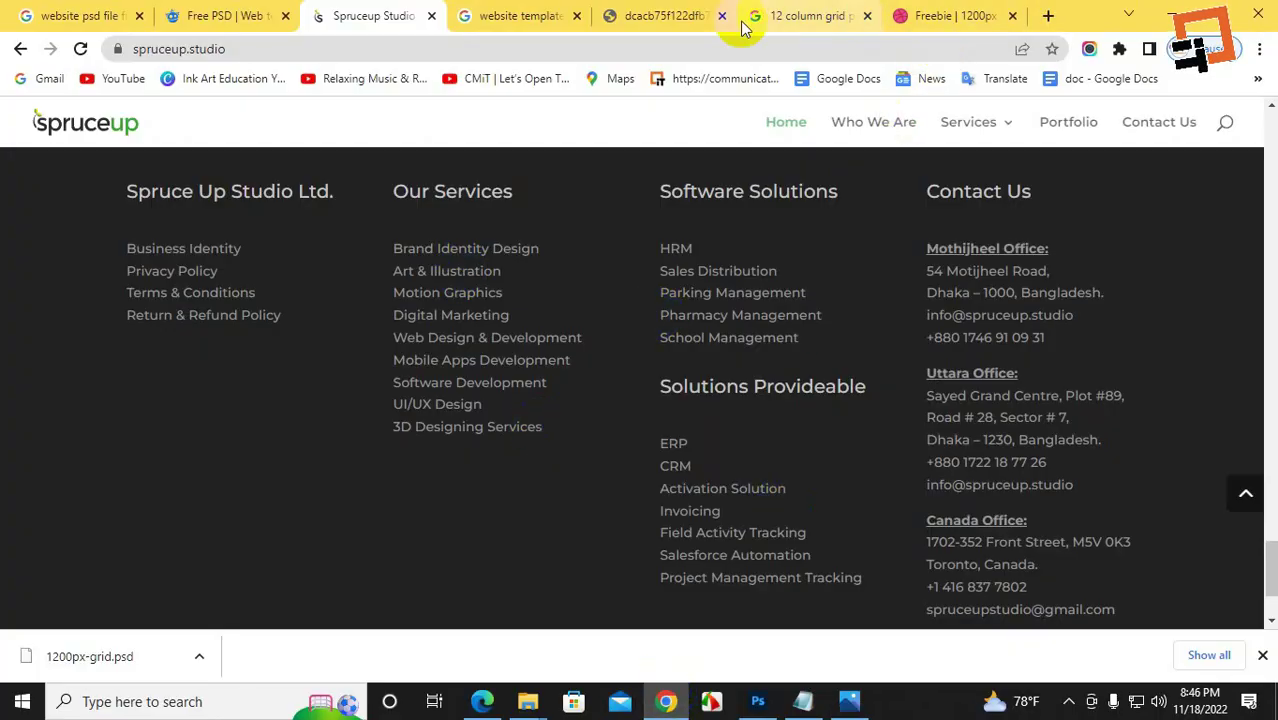
{"action": "left_click", "coordinate": [805, 16]}
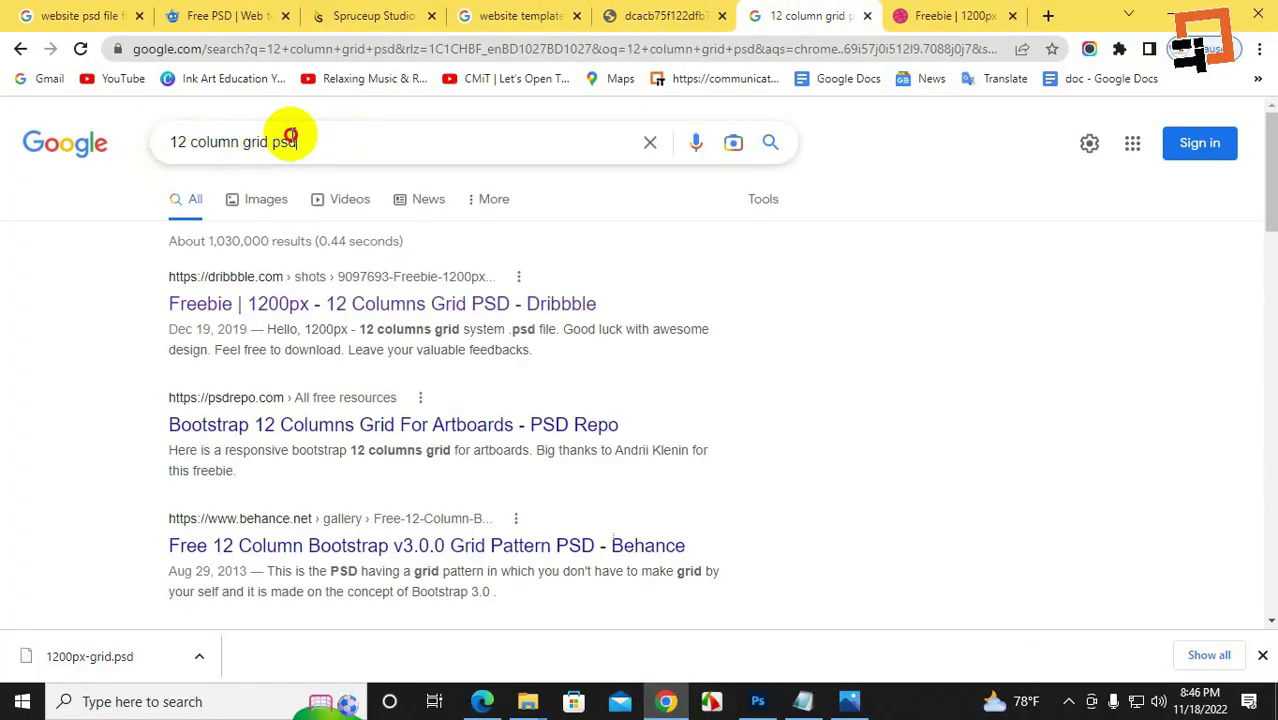
{"action": "triple_click", "coordinate": [348, 143]}
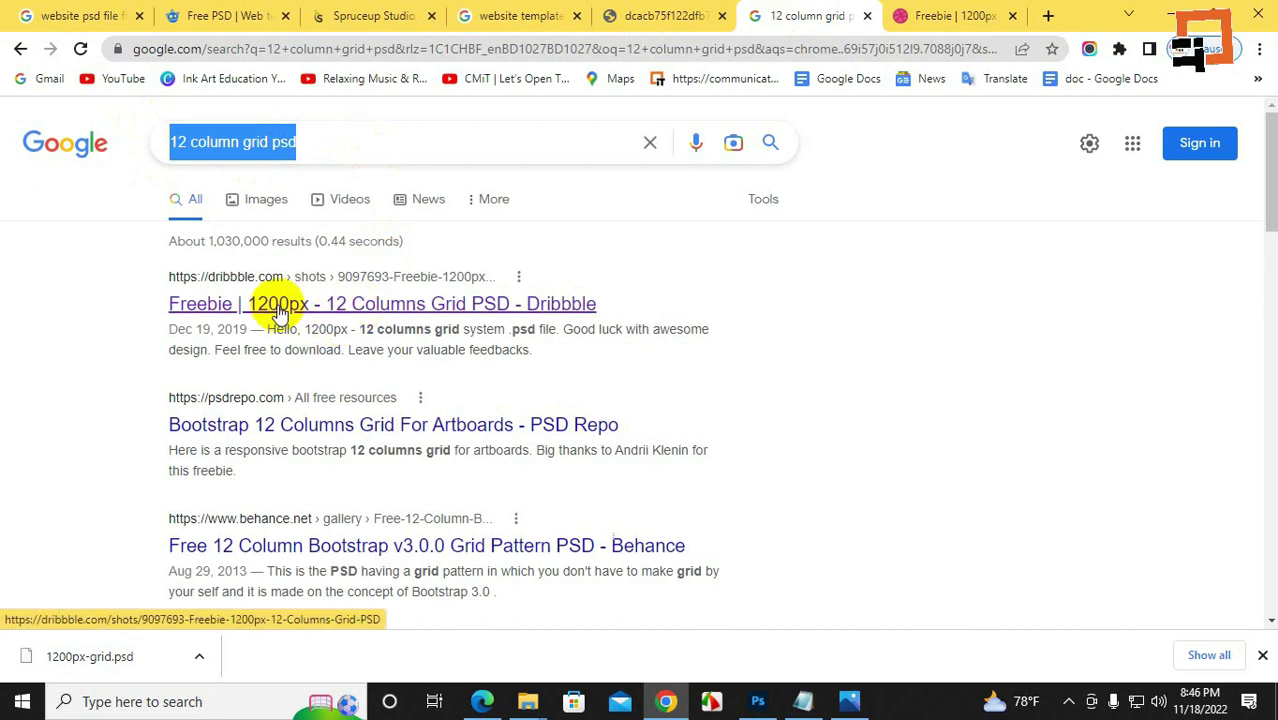
{"action": "right_click", "coordinate": [362, 425]}
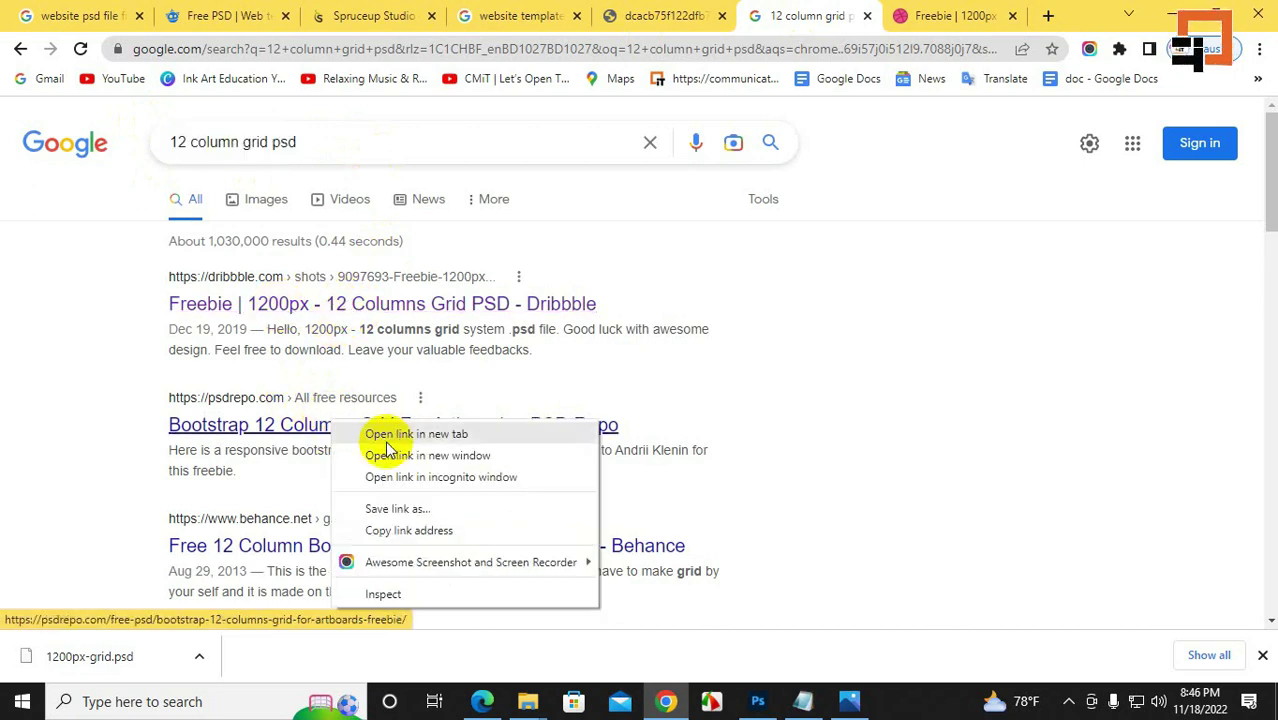
{"action": "left_click", "coordinate": [400, 434]}
{"action": "left_click", "coordinate": [815, 17]}
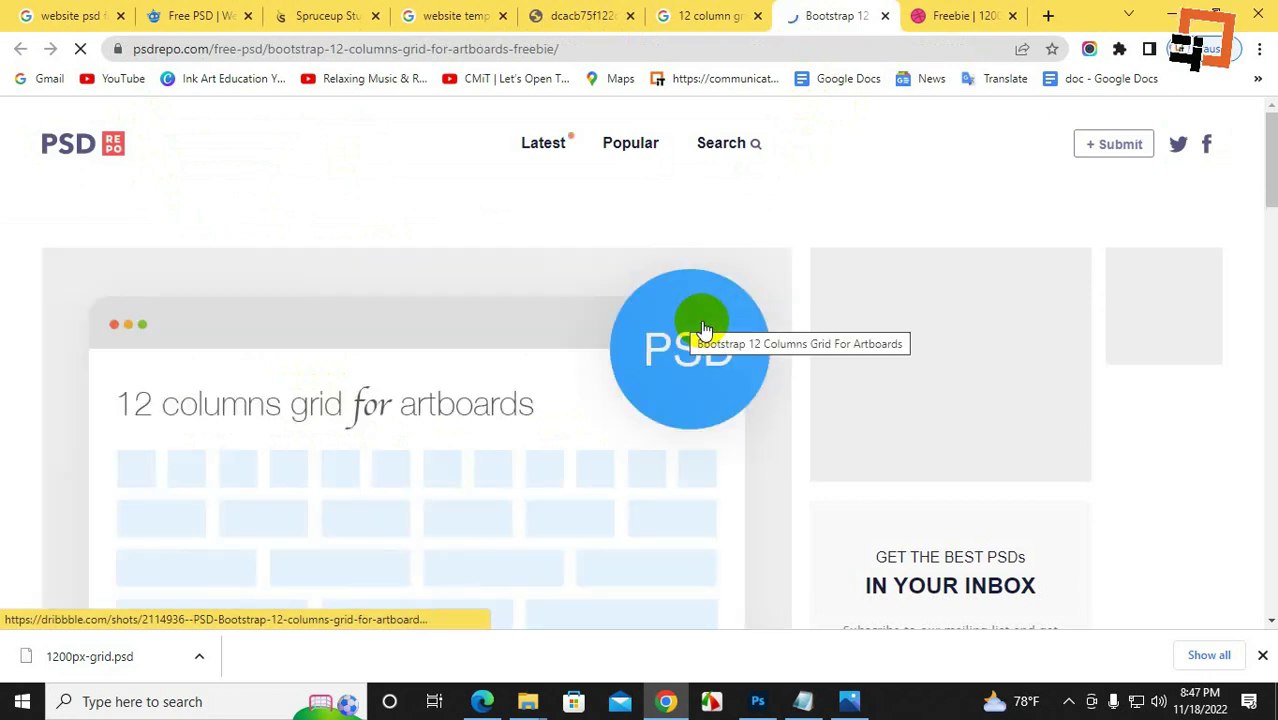
- Download the Bootstrap 12 Columns Grid PSD and show template.psd in its folder
{"action": "scroll", "coordinate": [702, 351], "scroll_direction": "down", "scroll_amount": 5}
{"action": "scroll", "coordinate": [703, 351], "scroll_direction": "down", "scroll_amount": 2}
{"action": "scroll", "coordinate": [336, 345], "scroll_direction": "up", "scroll_amount": 4}
{"action": "scroll", "coordinate": [214, 402], "scroll_direction": "down", "scroll_amount": 2}
{"action": "left_click", "coordinate": [108, 426]}
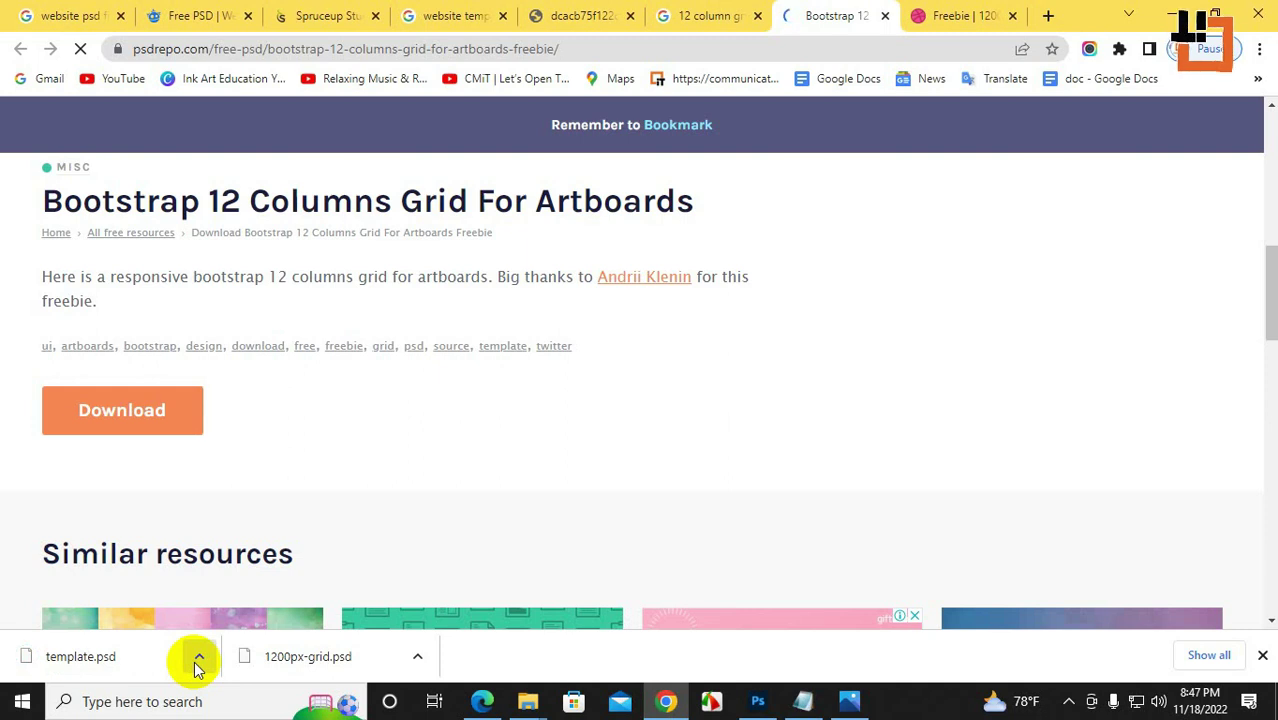
{"action": "left_click", "coordinate": [197, 660]}
{"action": "left_click", "coordinate": [258, 593]}
- Open template.psd in Photoshop, hide panels to view its artboards, then return to Chrome
{"action": "left_click_drag", "start_coordinate": [290, 432], "coordinate": [936, 69]}
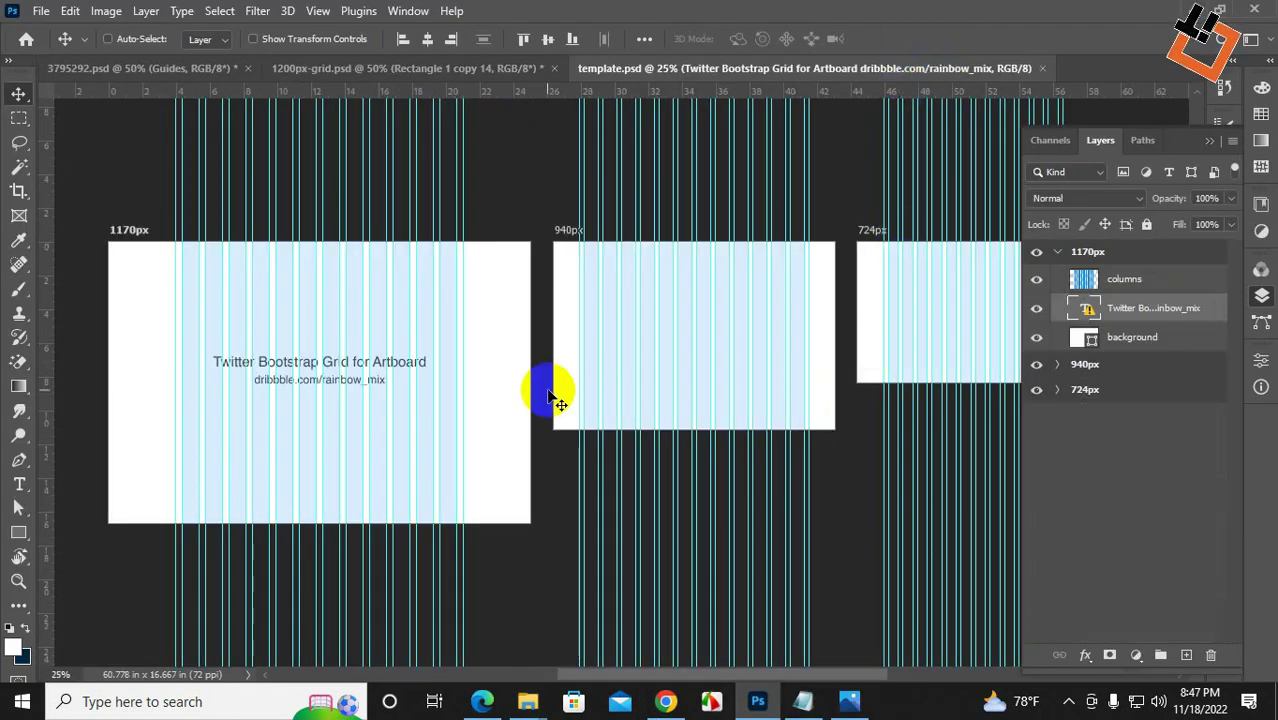
{"action": "key", "text": "Tab"}
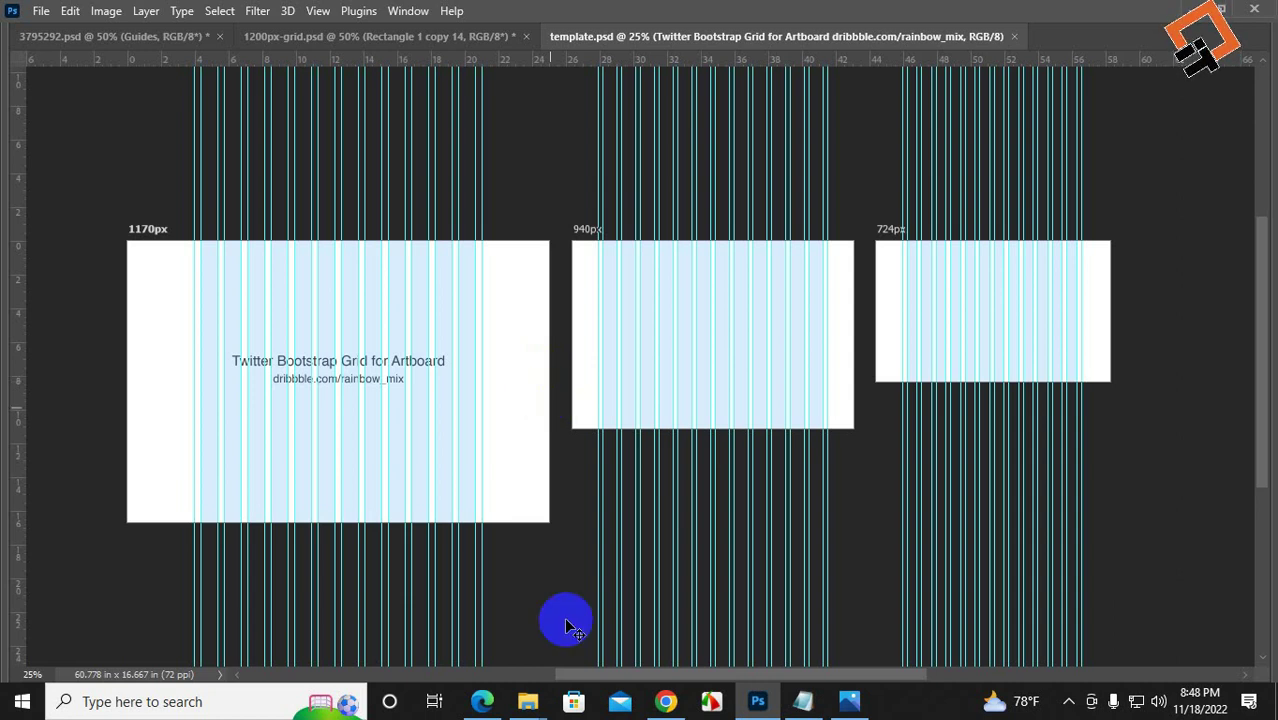
{"action": "left_click", "coordinate": [665, 701]}
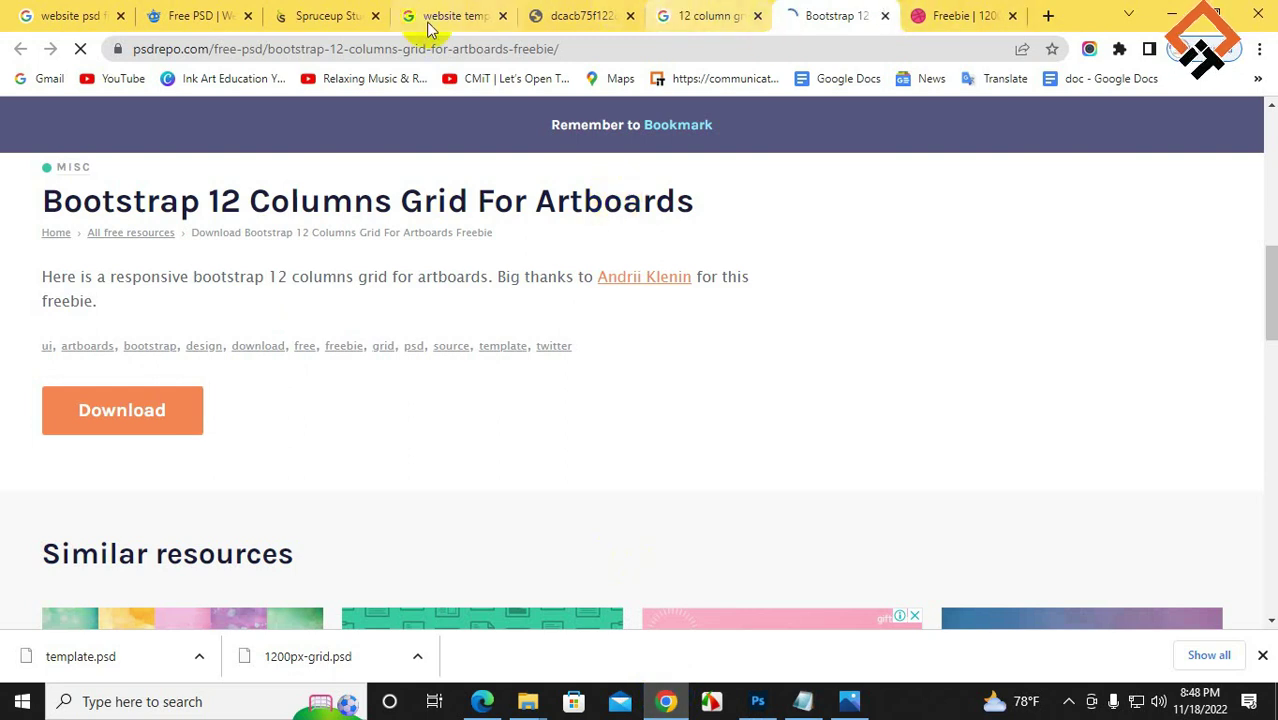
- From the Spruceup Studio tab, open elitepaint.com.bd in a new tab
{"action": "left_click", "coordinate": [340, 16]}
{"action": "scroll", "coordinate": [829, 300], "scroll_direction": "up", "scroll_amount": 15}
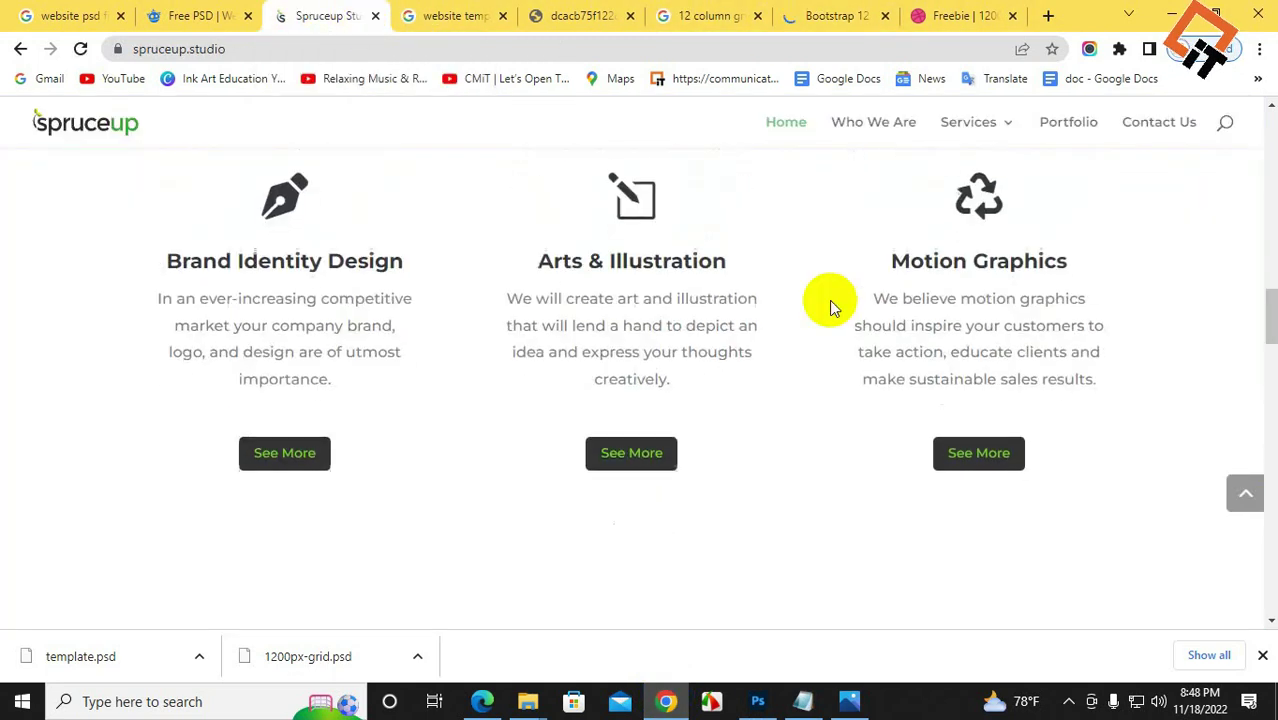
{"action": "scroll", "coordinate": [836, 467], "scroll_direction": "up", "scroll_amount": 4}
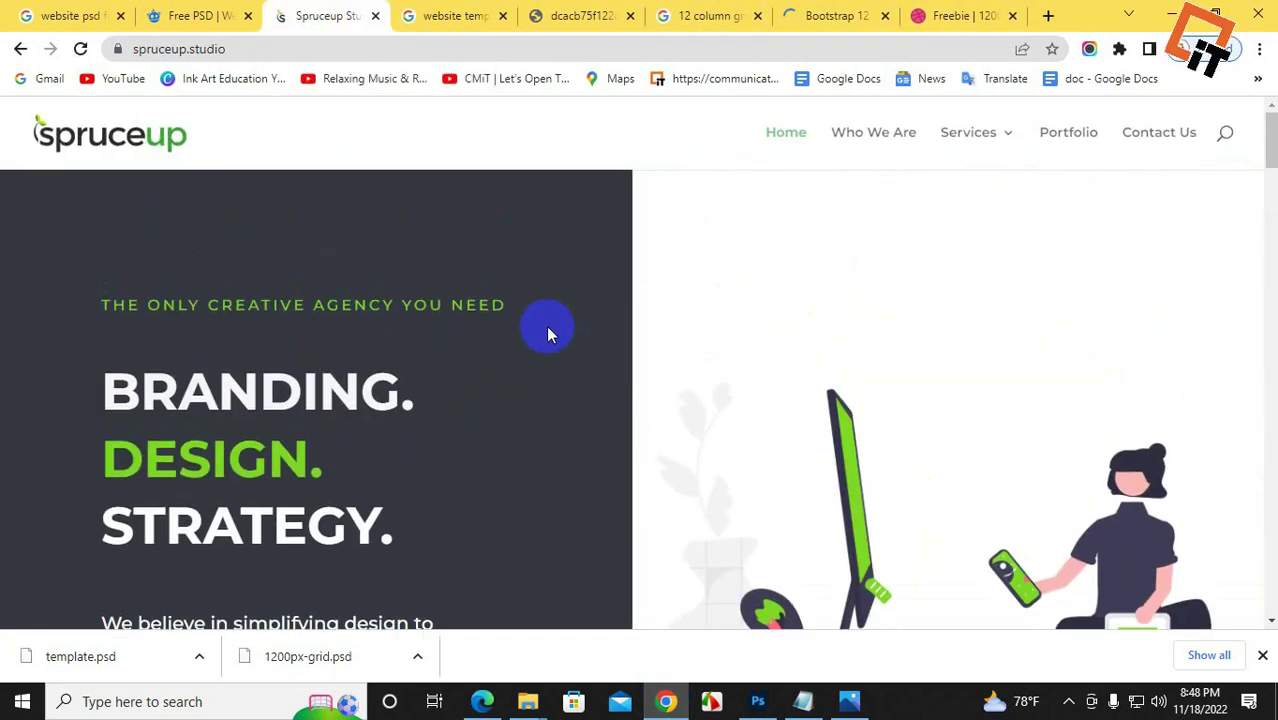
{"action": "left_click", "coordinate": [1047, 17]}
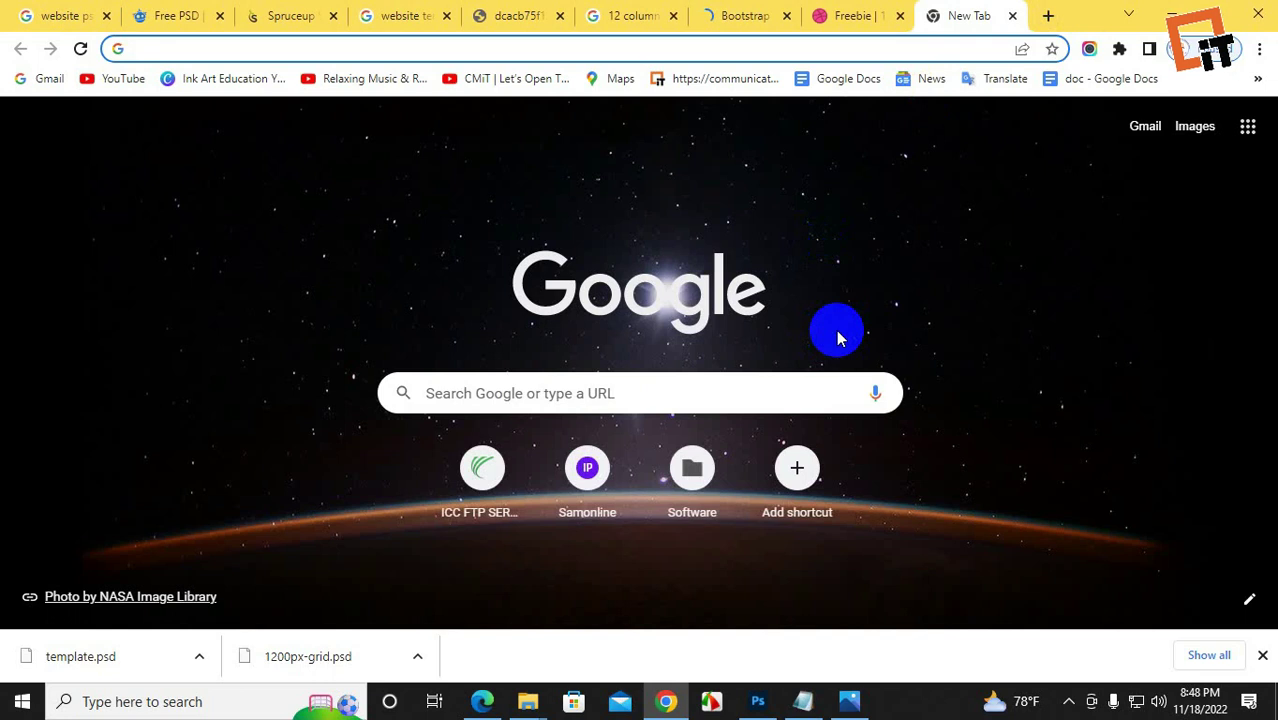
{"action": "type", "text": "e"}
{"action": "key", "text": "BackSpace"}
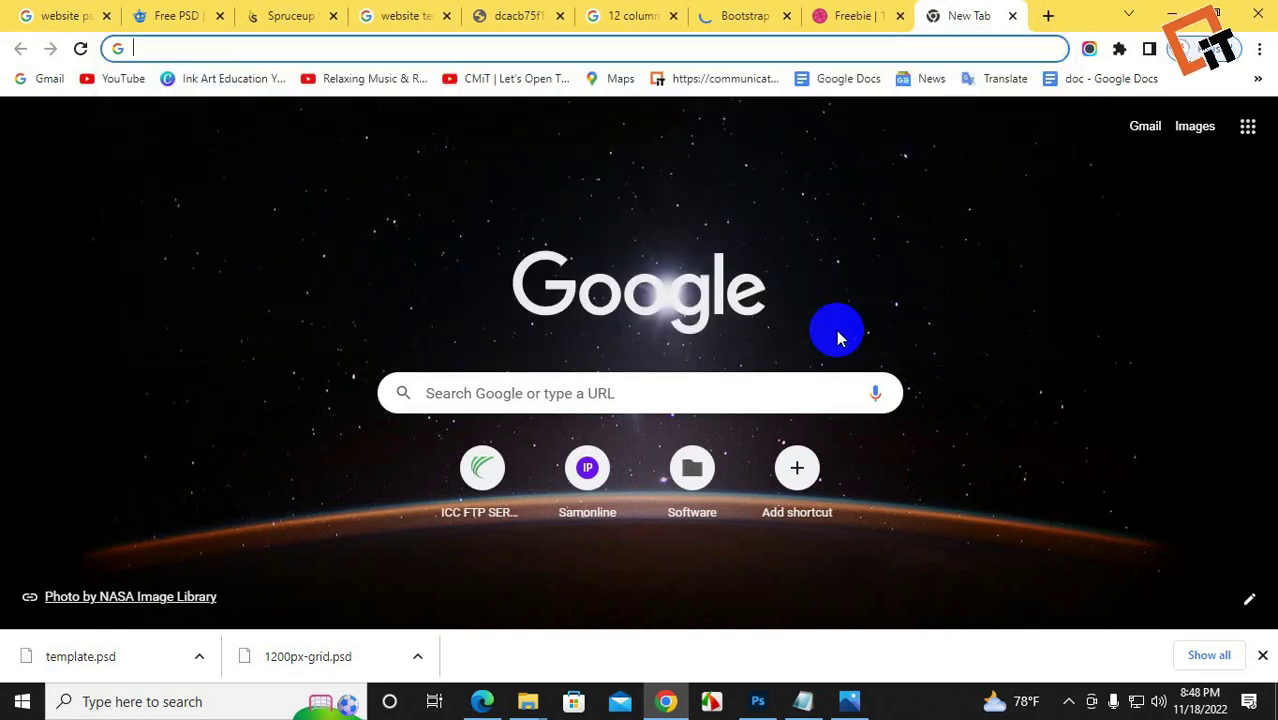
{"action": "type", "text": "e"}
{"action": "key", "text": "BackSpace"}
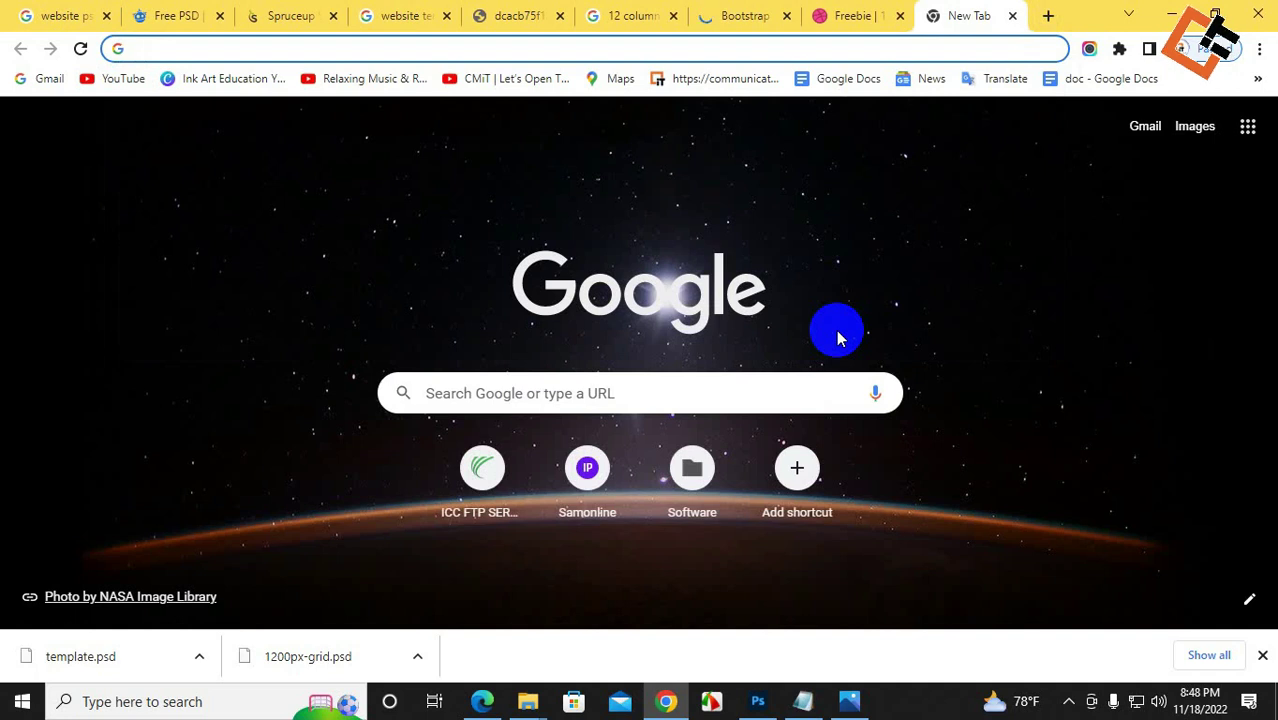
{"action": "type", "text": "elitepaint.com.bd"}
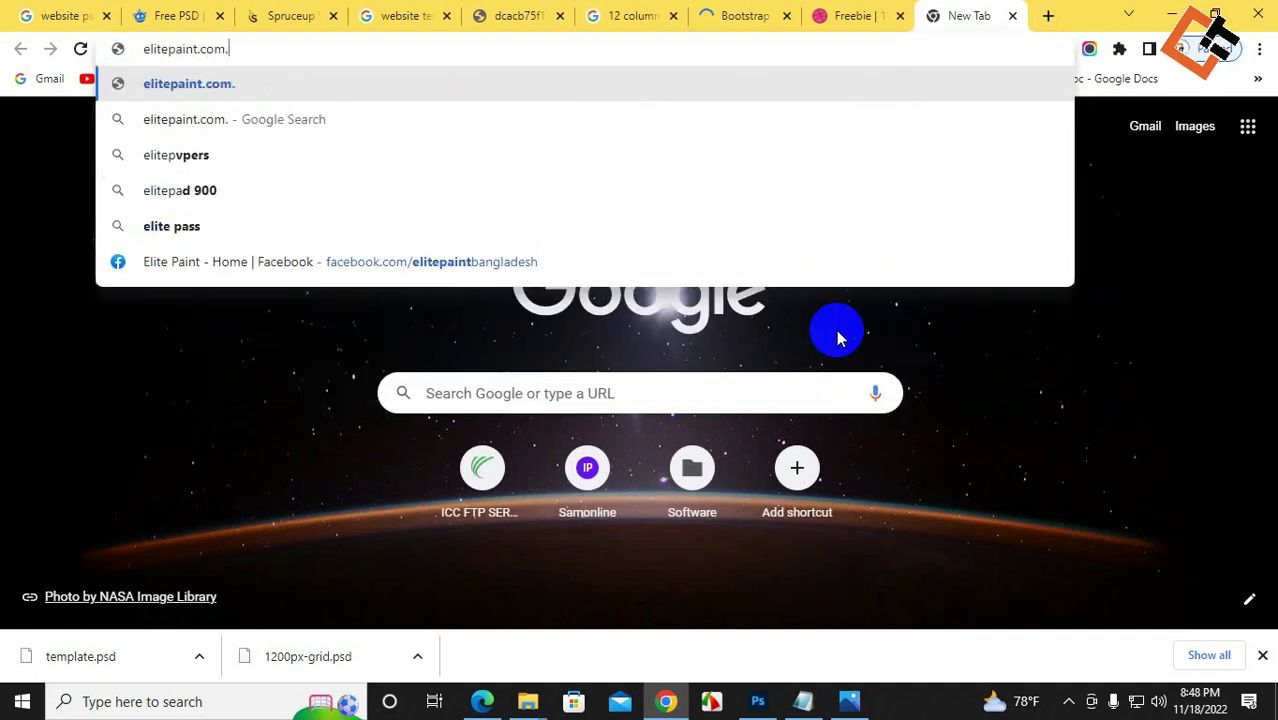
{"action": "key", "text": "Return"}
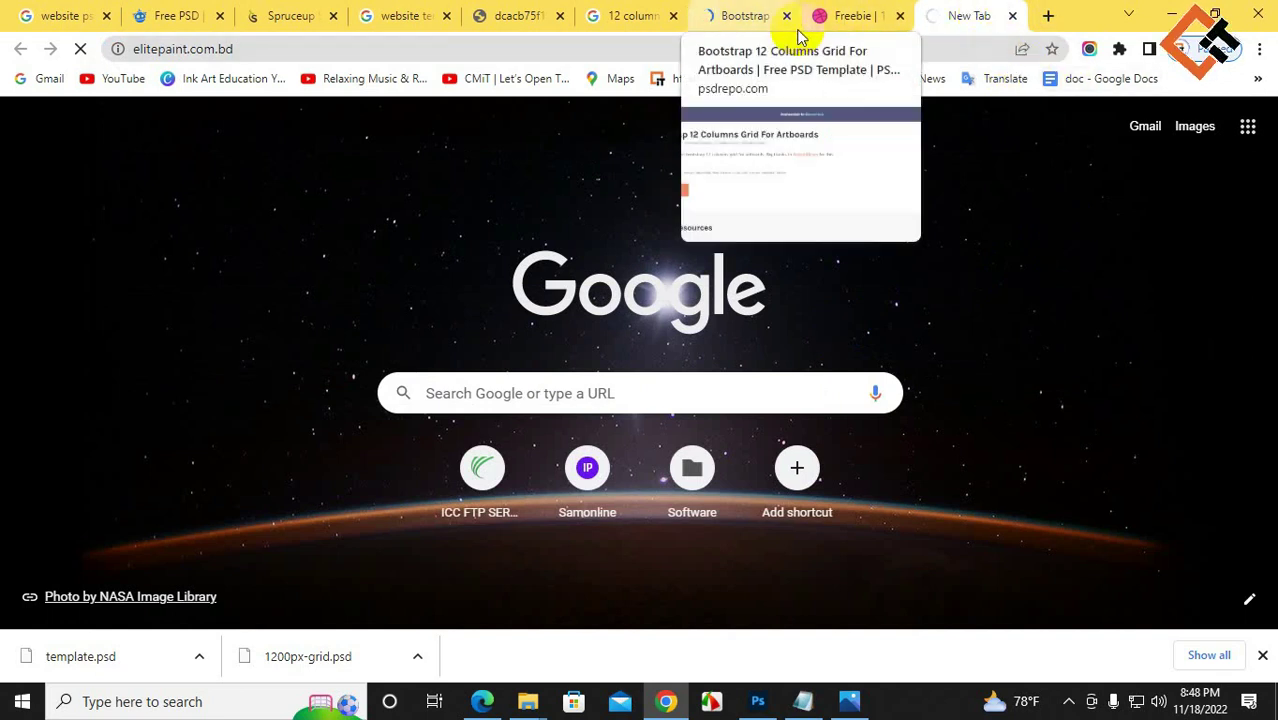
- Open communicationit.com in another new tab, discarding the creativeitinstitute.com suggestion
{"action": "left_click", "coordinate": [1048, 15]}
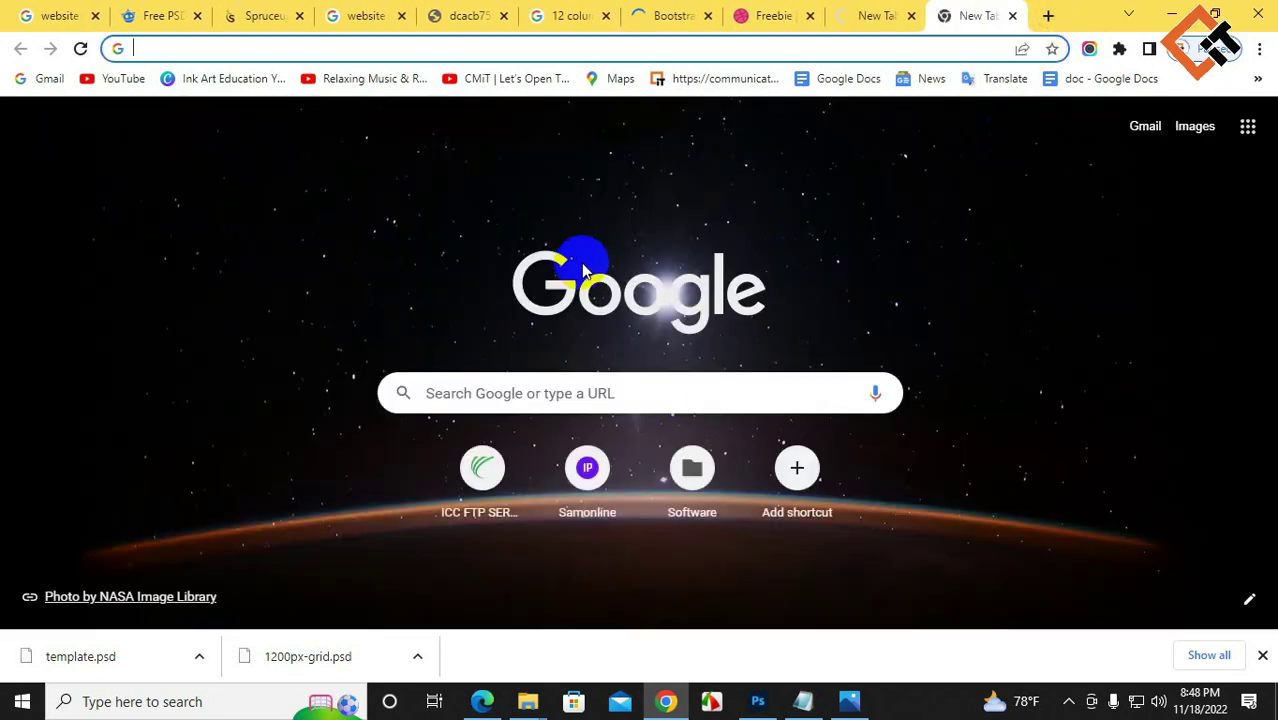
{"action": "type", "text": "cmi"}
{"action": "key", "text": "BackSpace"}
{"action": "key", "text": "BackSpace"}
{"action": "key", "text": "BackSpace"}
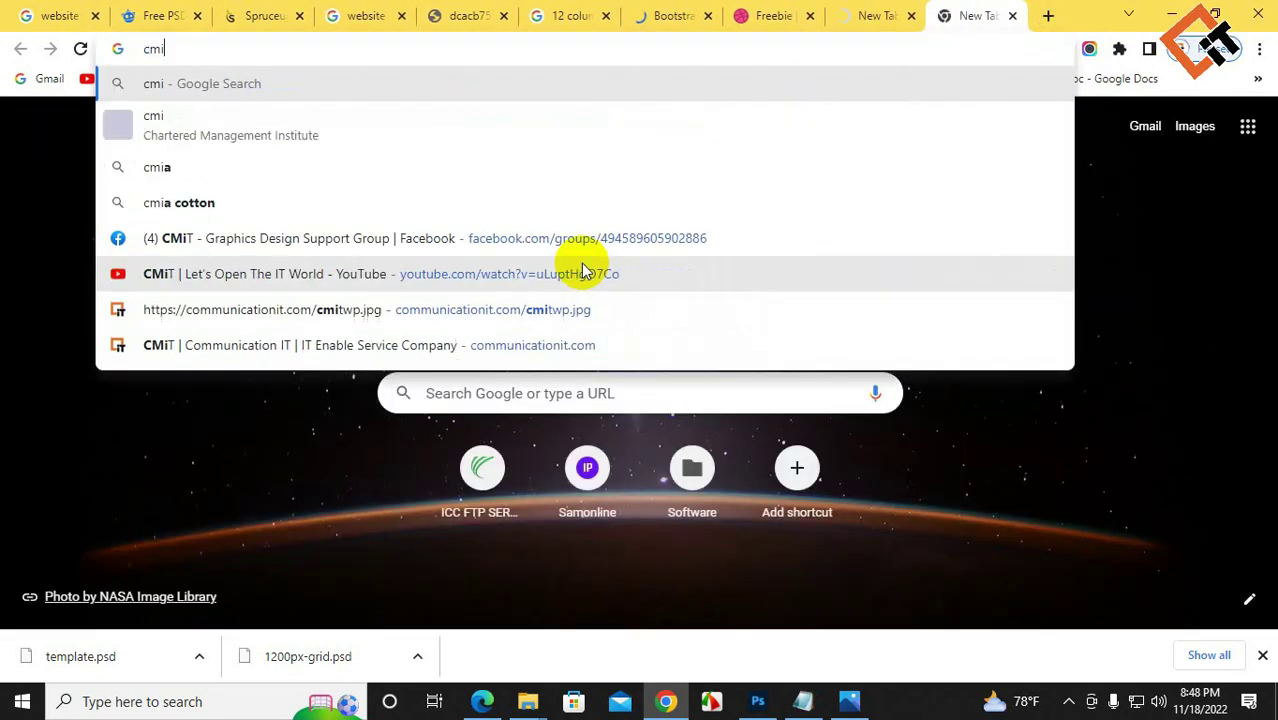
{"action": "type", "text": "cr"}
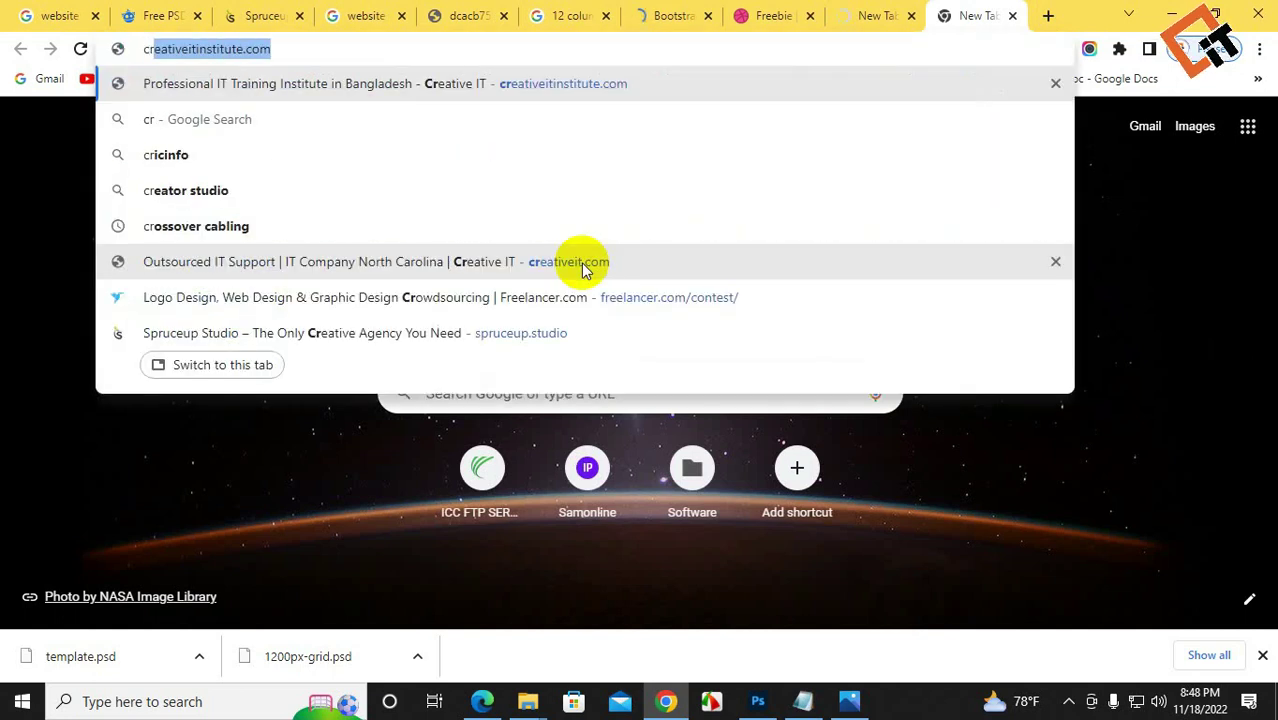
{"action": "key", "text": "Right"}
{"action": "key", "text": "ctrl+a"}
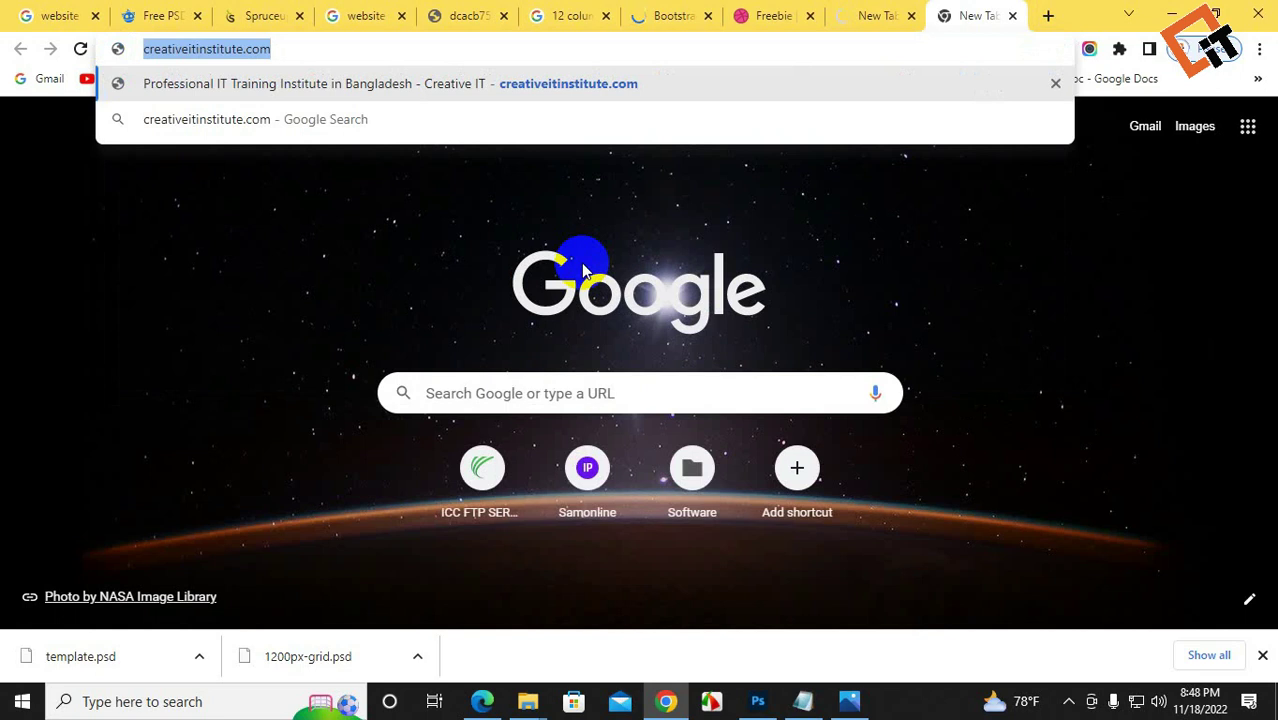
{"action": "key", "text": "BackSpace"}
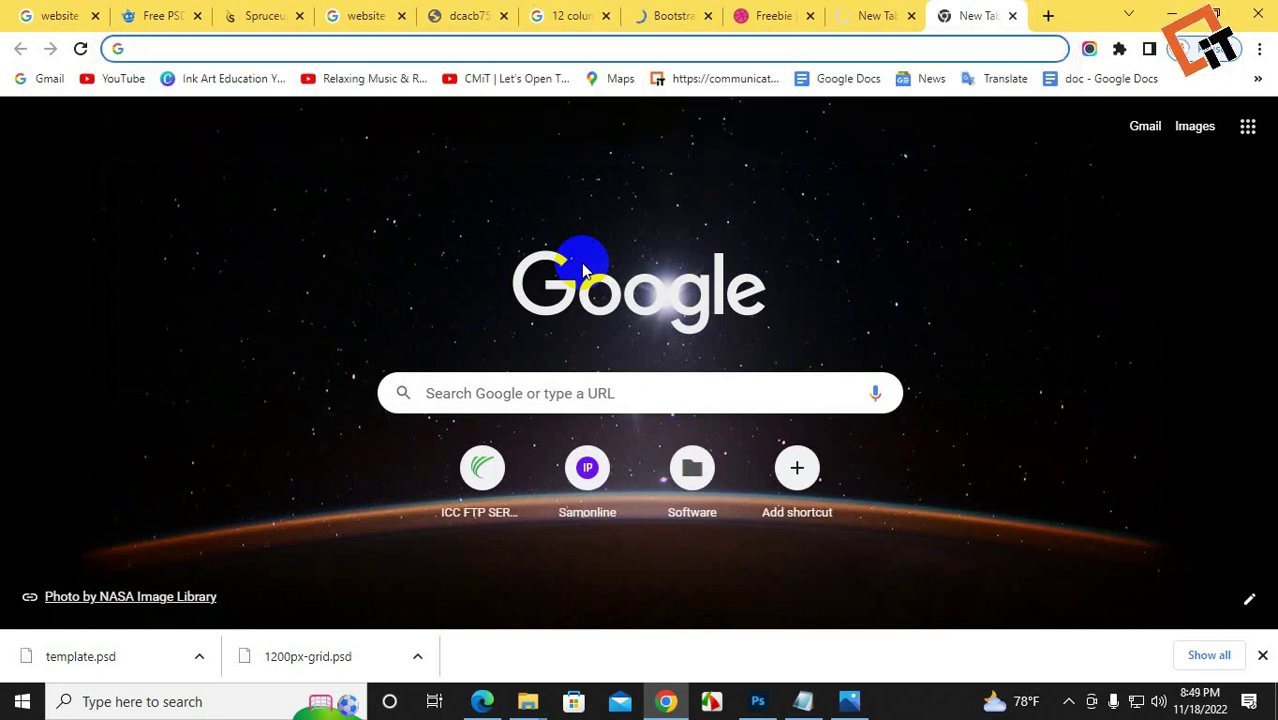
{"action": "type", "text": "comm"}
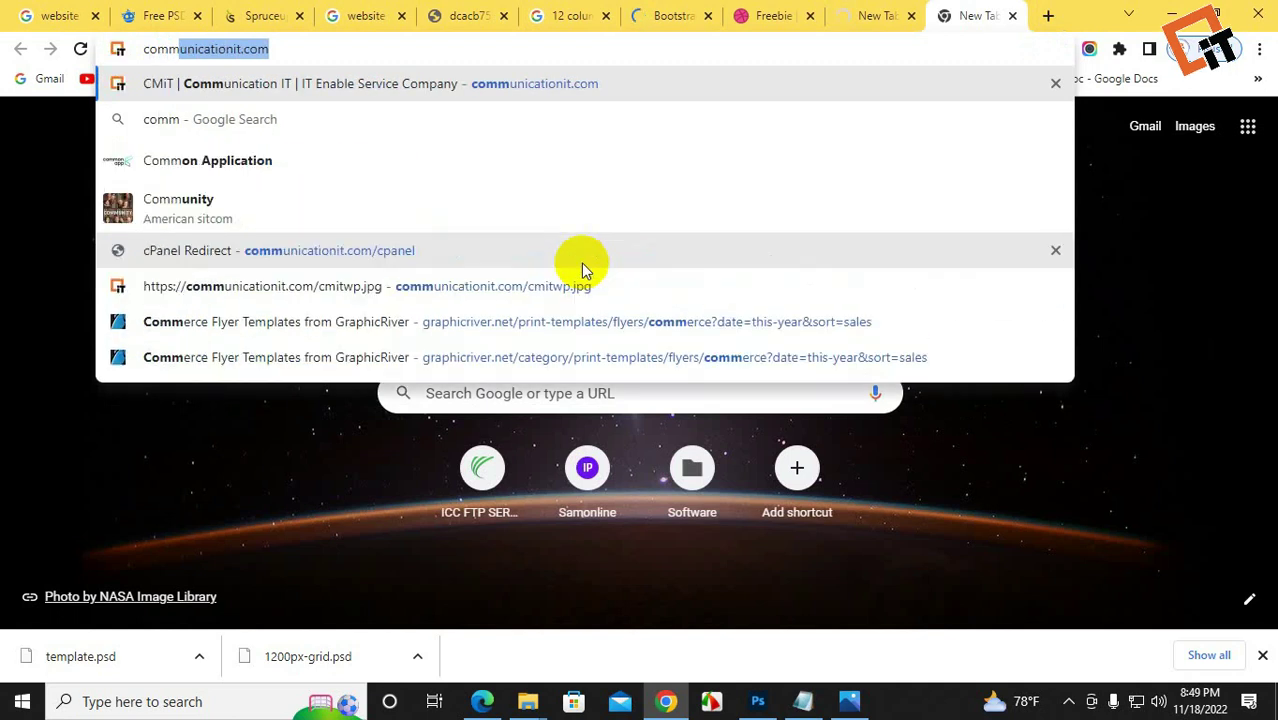
{"action": "key", "text": "Return"}
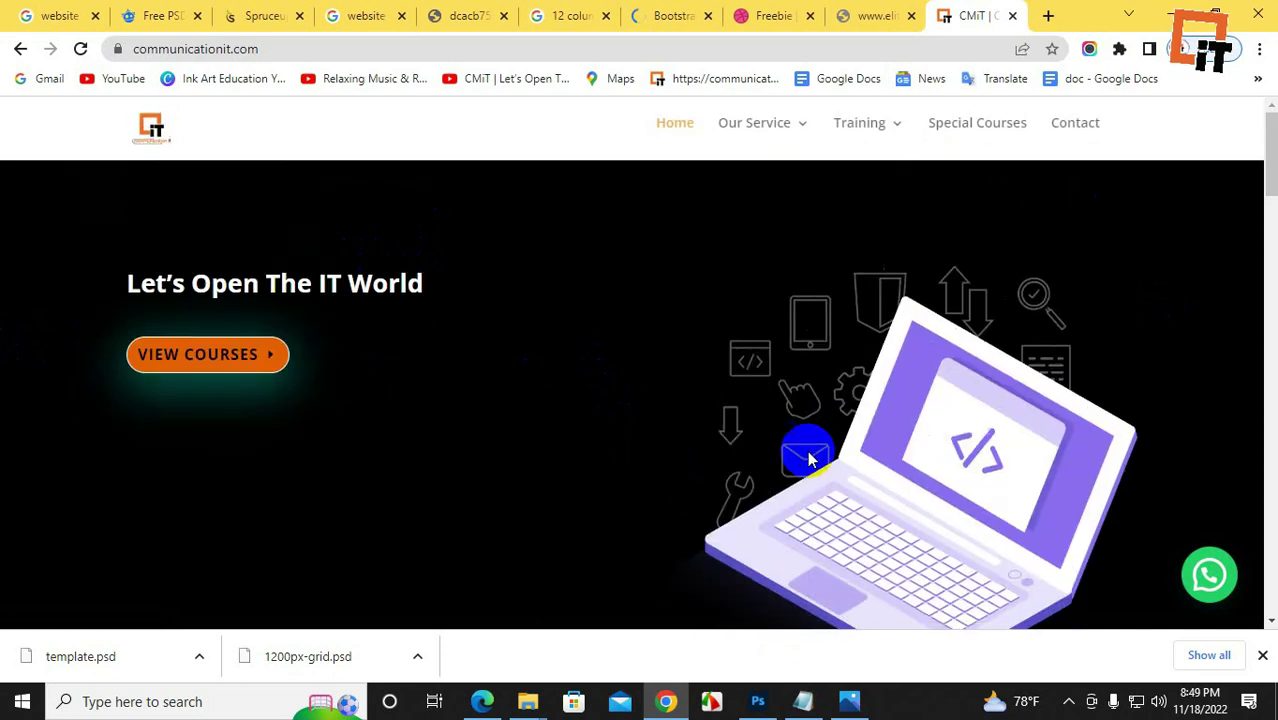
- Scroll through the Communication IT homepage down to its footer
{"action": "scroll", "coordinate": [1006, 486], "scroll_direction": "down", "scroll_amount": 2}
{"action": "scroll", "coordinate": [1005, 480], "scroll_direction": "up", "scroll_amount": 2}
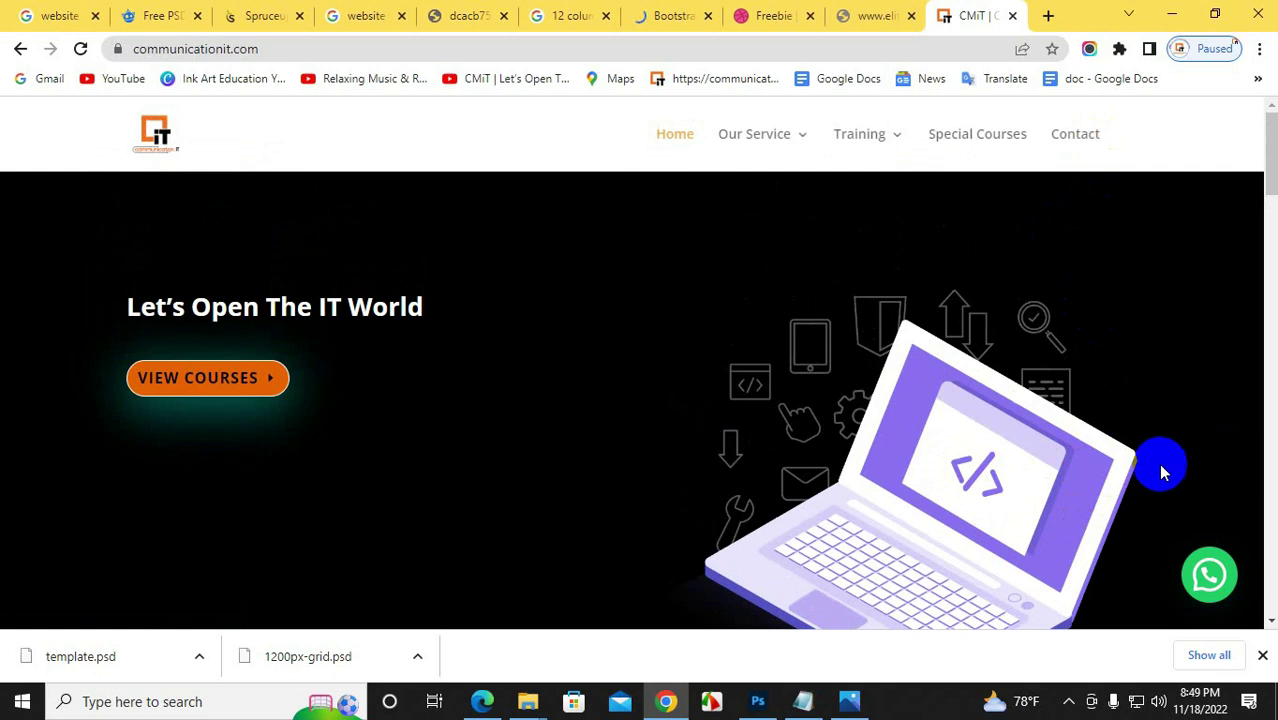
{"action": "scroll", "coordinate": [1158, 465], "scroll_direction": "down", "scroll_amount": 10}
{"action": "scroll", "coordinate": [893, 444], "scroll_direction": "up", "scroll_amount": 5}
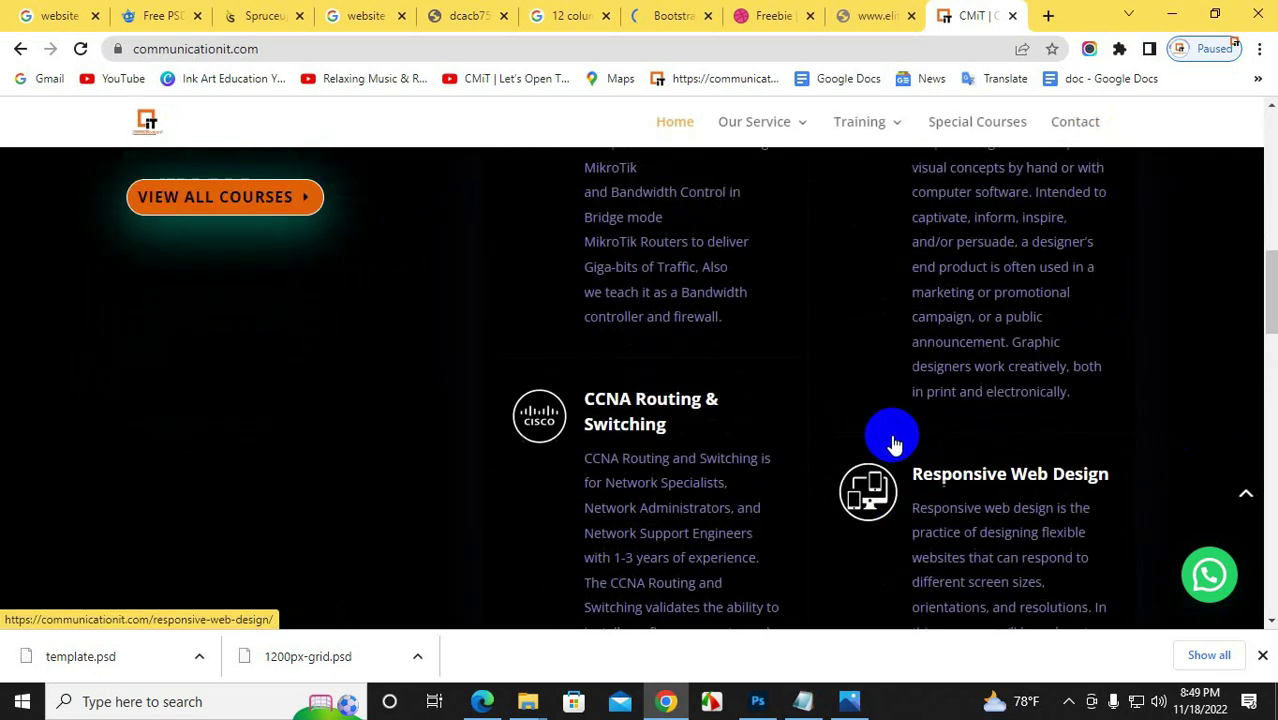
{"action": "scroll", "coordinate": [732, 470], "scroll_direction": "down", "scroll_amount": 10}
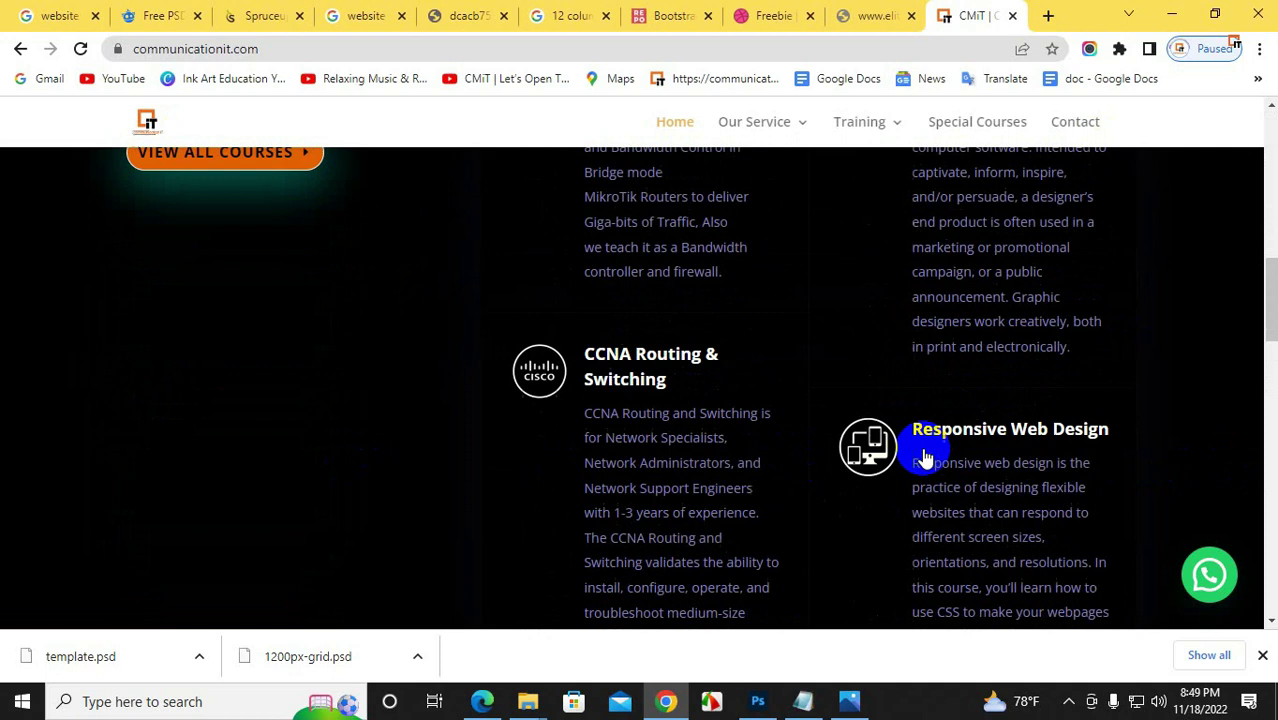
{"action": "scroll", "coordinate": [740, 440], "scroll_direction": "up", "scroll_amount": 15}
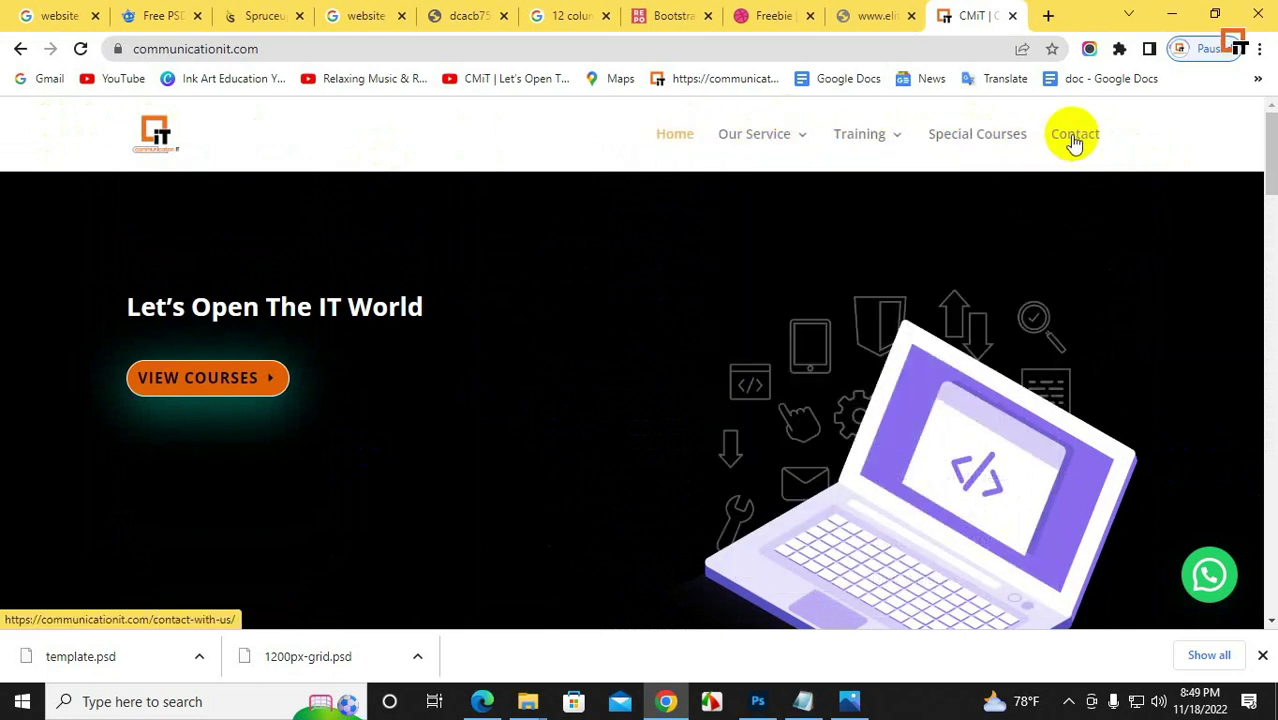
{"action": "scroll", "coordinate": [641, 328], "scroll_direction": "down", "scroll_amount": 1}
{"action": "scroll", "coordinate": [497, 449], "scroll_direction": "down", "scroll_amount": 5}
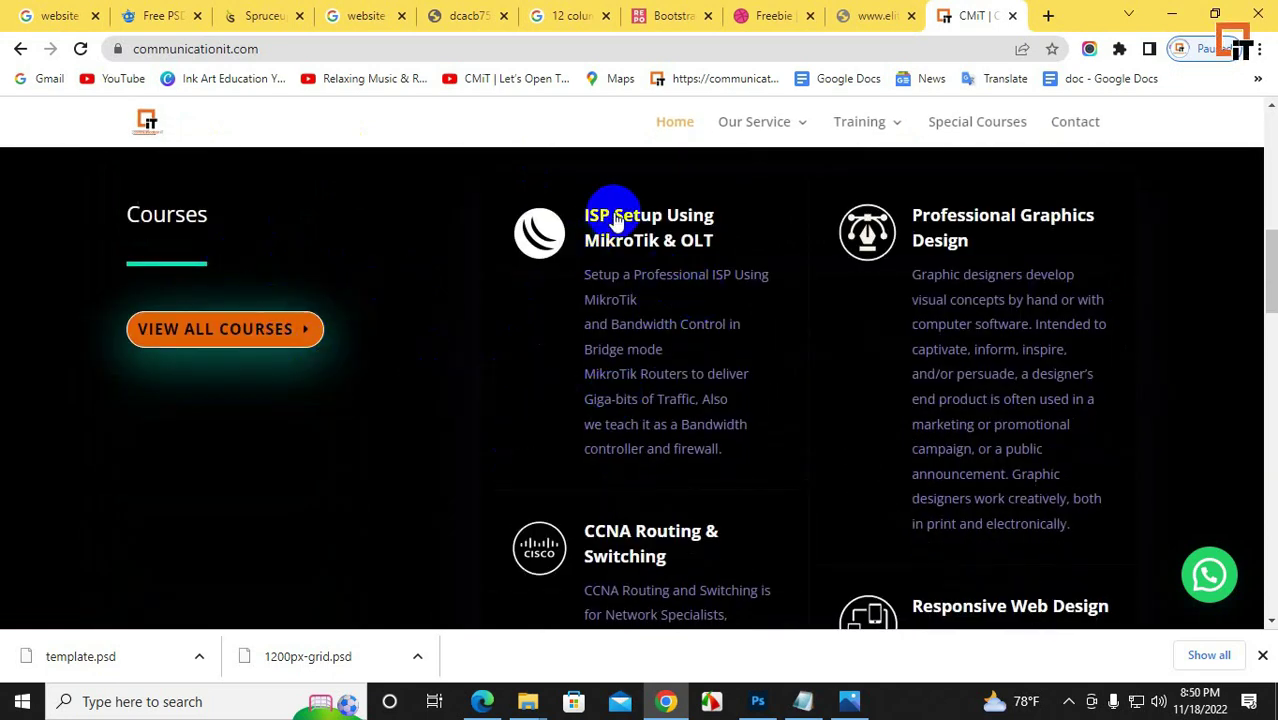
{"action": "scroll", "coordinate": [807, 428], "scroll_direction": "down", "scroll_amount": 15}
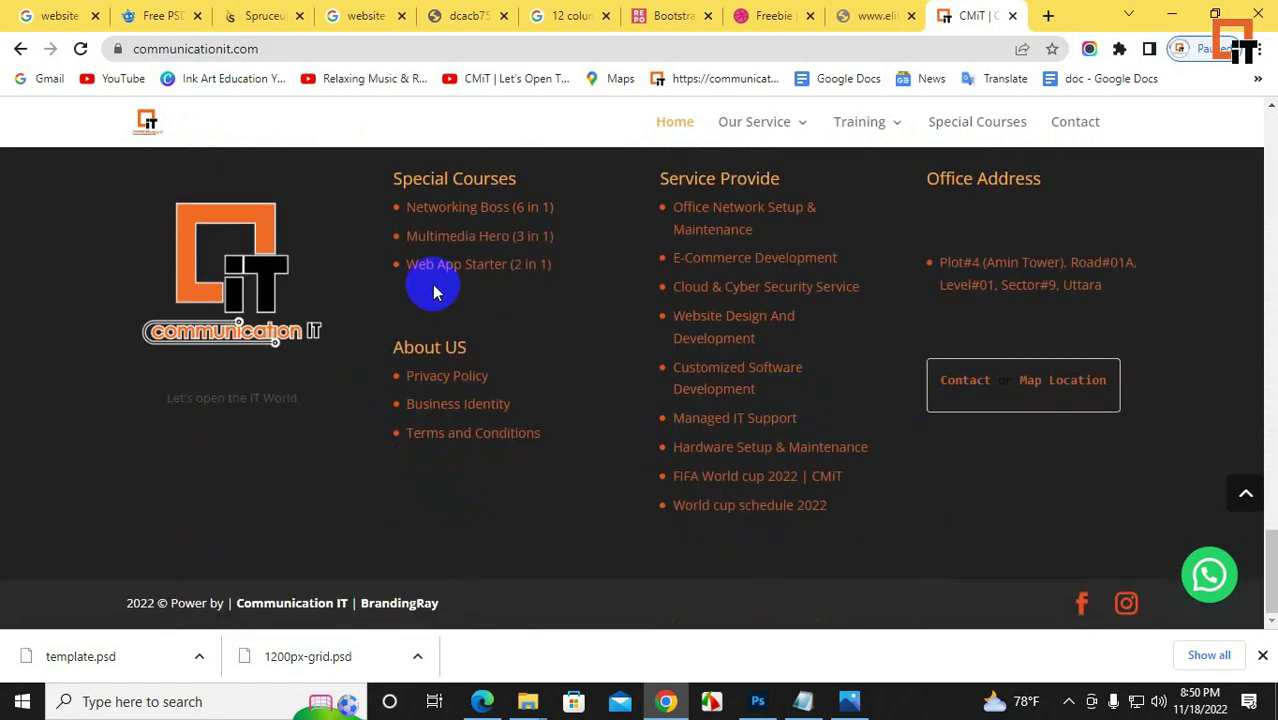
{"action": "scroll", "coordinate": [884, 420], "scroll_direction": "up", "scroll_amount": 5}
{"action": "scroll", "coordinate": [884, 431], "scroll_direction": "down", "scroll_amount": 5}
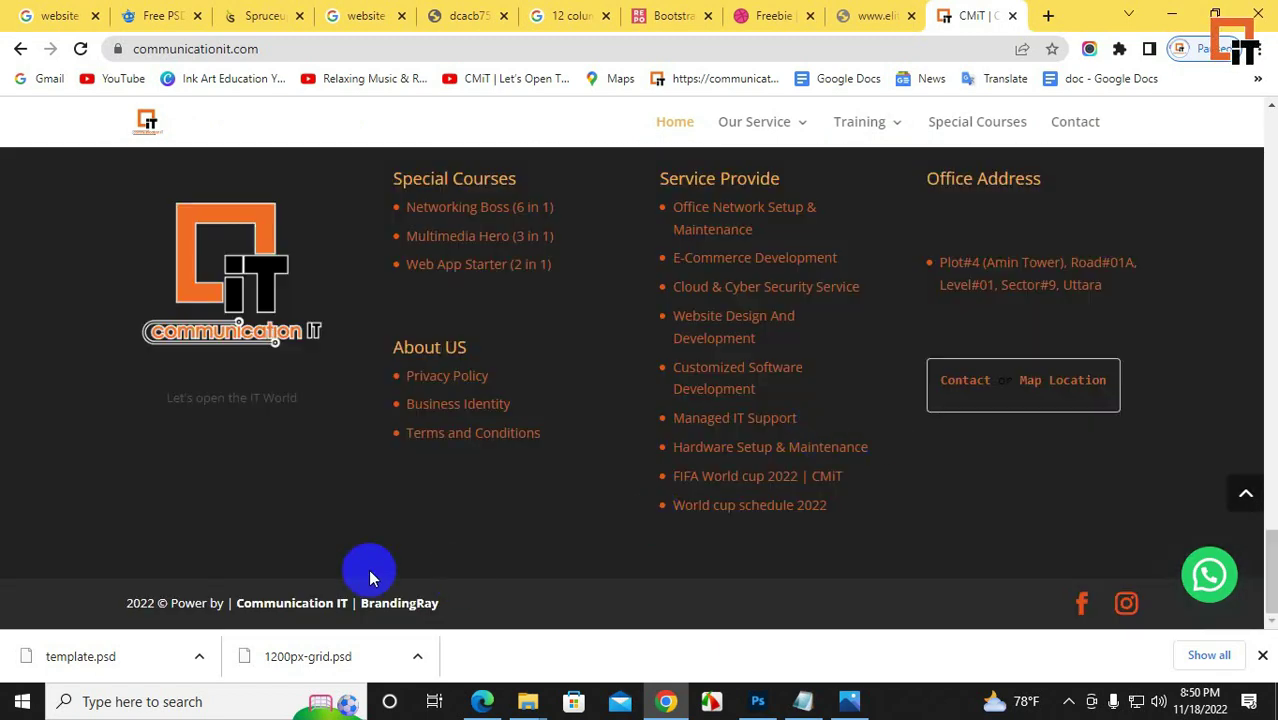
- Close the downloads bar and enter 'graphicriver' in a new tab's address bar
{"action": "left_click", "coordinate": [1262, 655]}
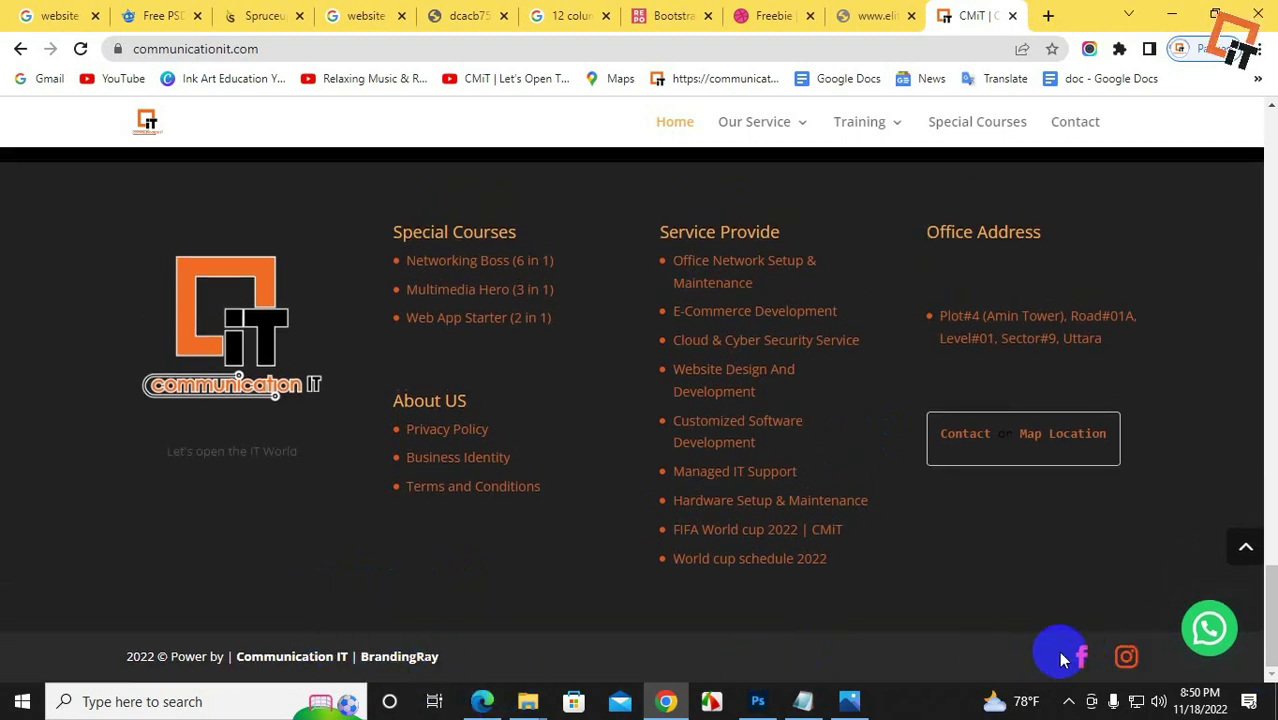
{"action": "scroll", "coordinate": [930, 462], "scroll_direction": "up", "scroll_amount": 15}
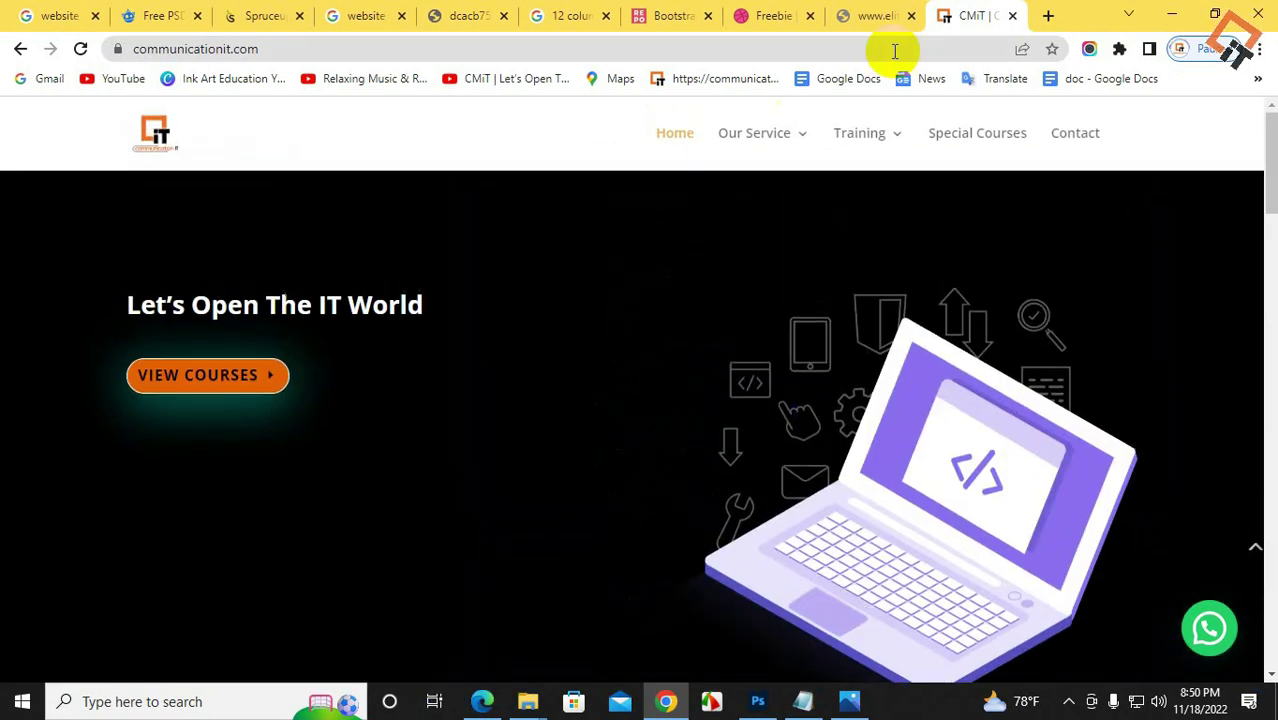
{"action": "left_click", "coordinate": [1048, 15]}
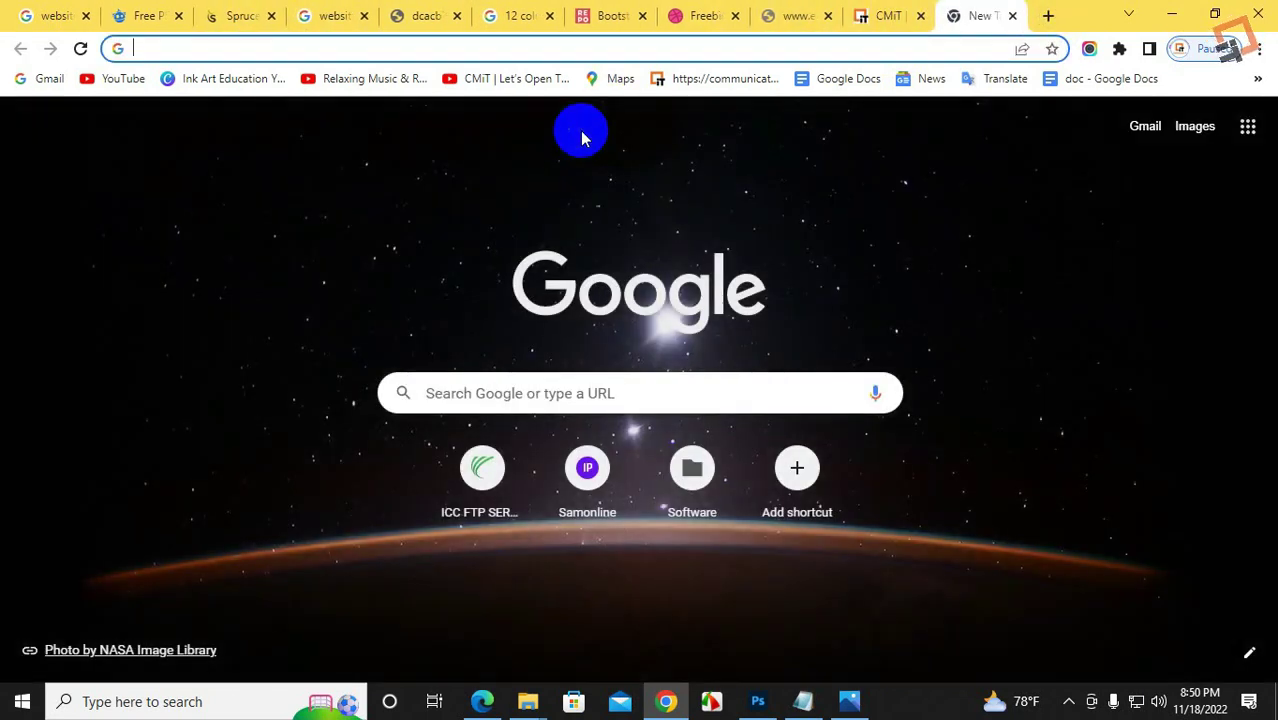
{"action": "type", "text": "gra"}
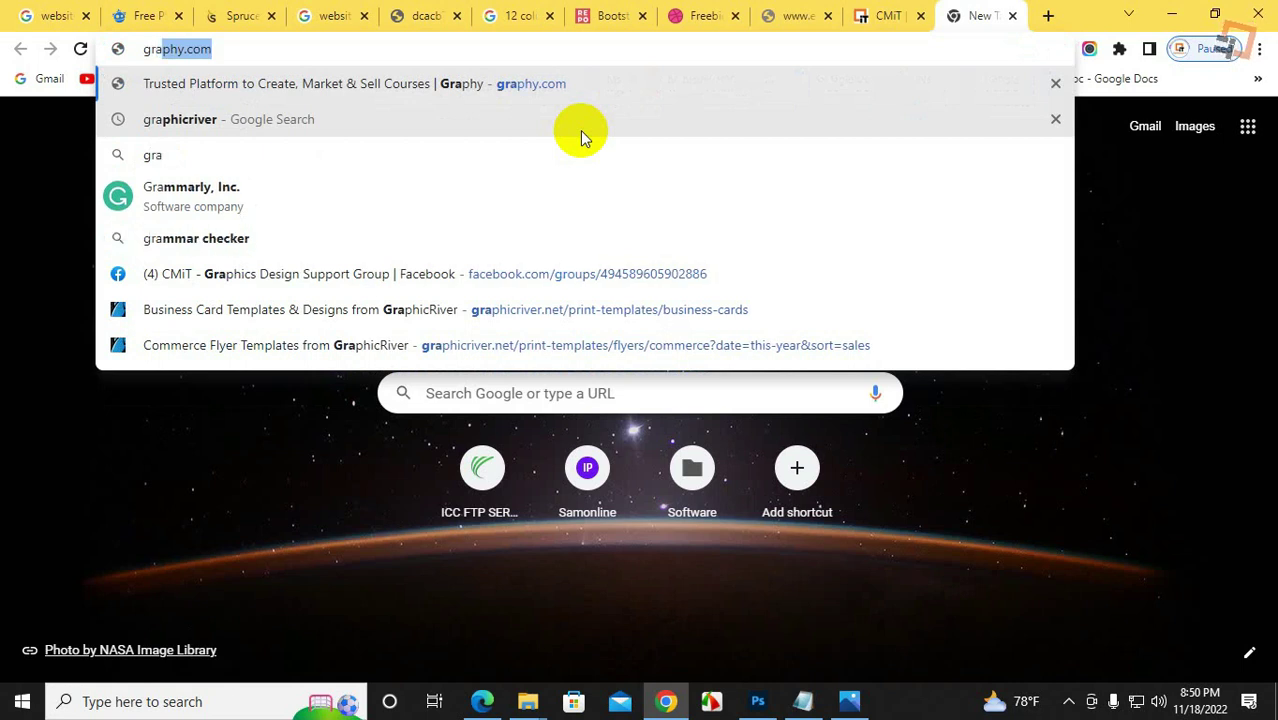
{"action": "type", "text": "ph"}
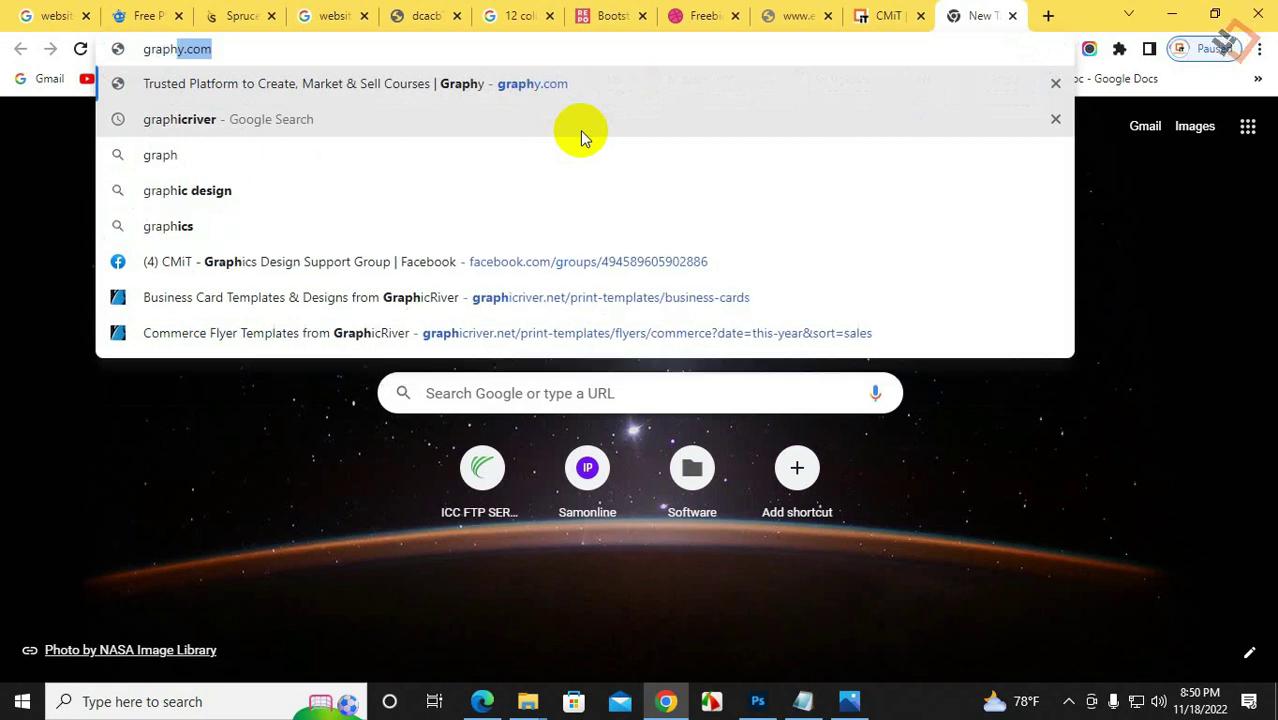
{"action": "type", "text": "icriver"}
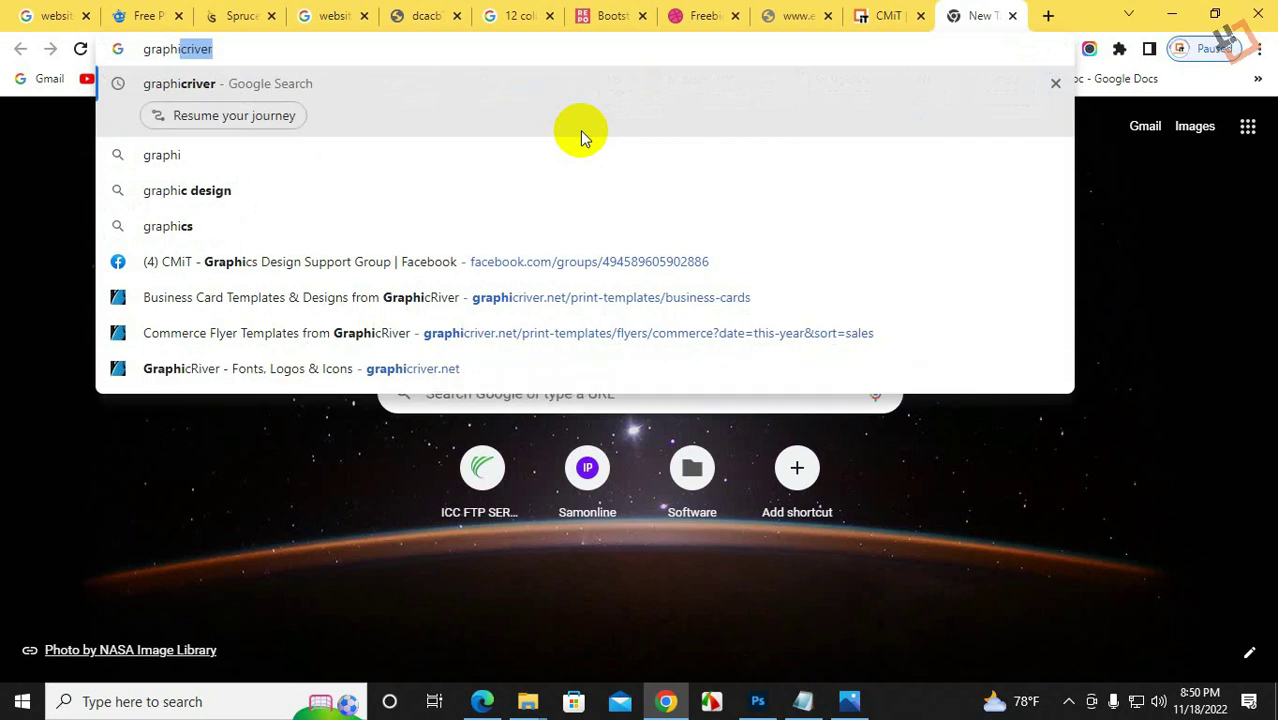
- Load graphicriver.net, then go to ThemeForest via the Web Themes & Templates link
{"action": "key", "text": "Return"}
{"action": "left_click", "coordinate": [246, 298]}
{"action": "mouse_move", "coordinate": [185, 270]}
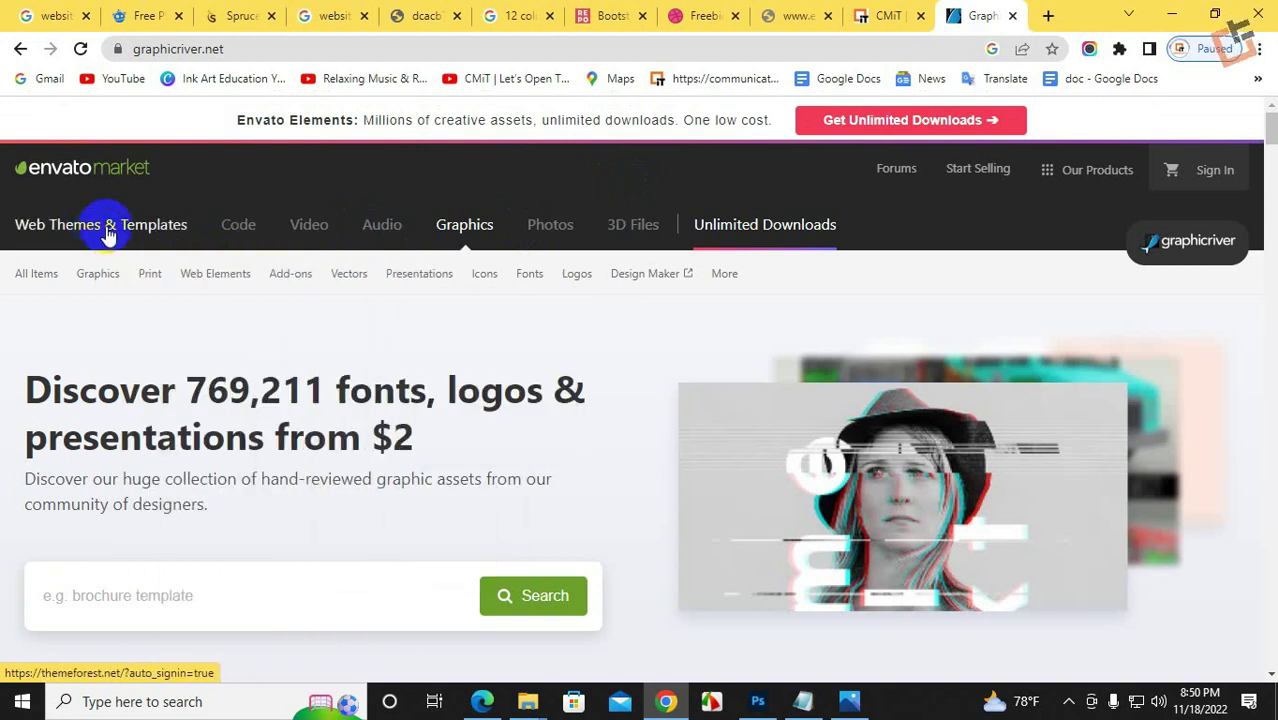
{"action": "left_click", "coordinate": [108, 232]}
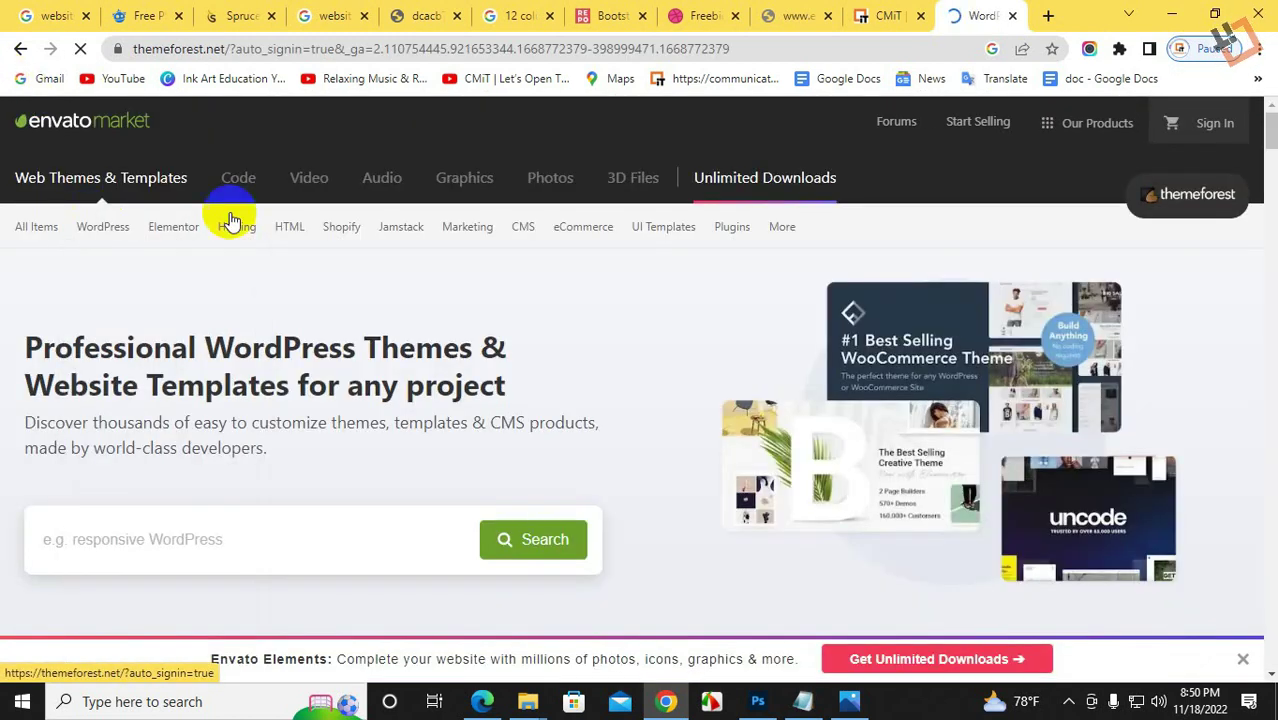
{"action": "mouse_move", "coordinate": [289, 226]}
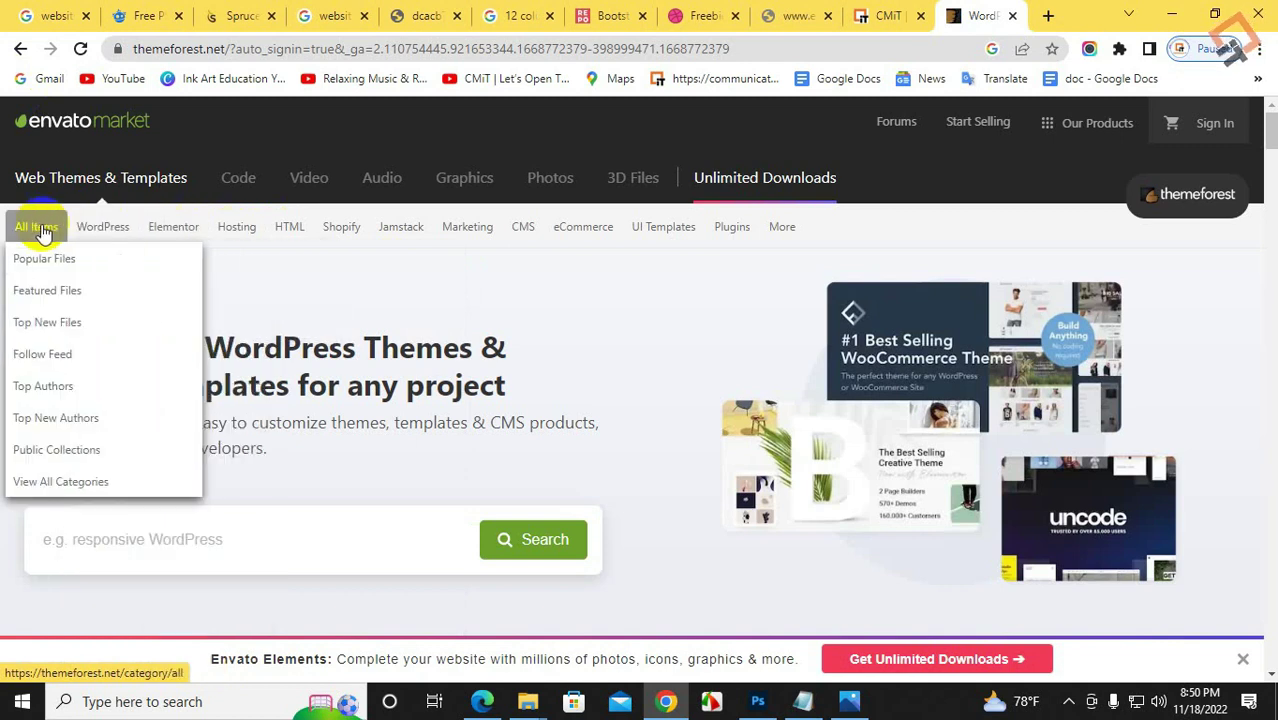
{"action": "mouse_move", "coordinate": [767, 240]}
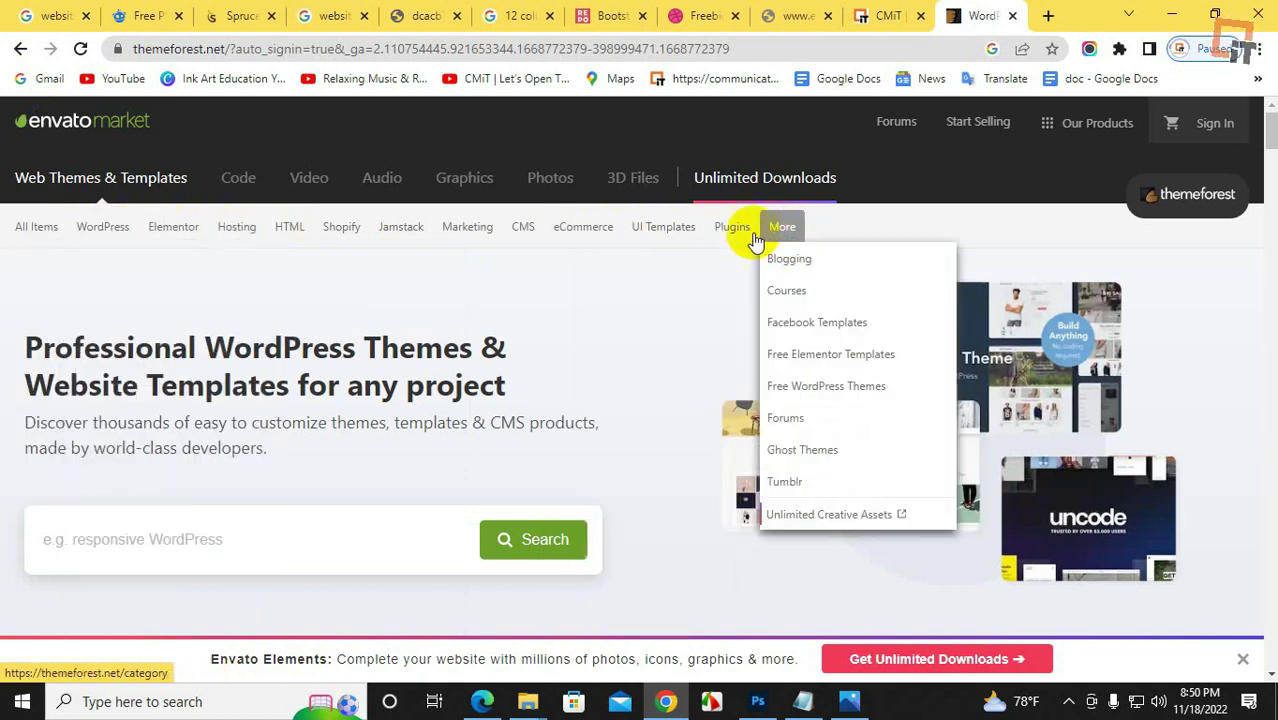
{"action": "left_click", "coordinate": [212, 537]}
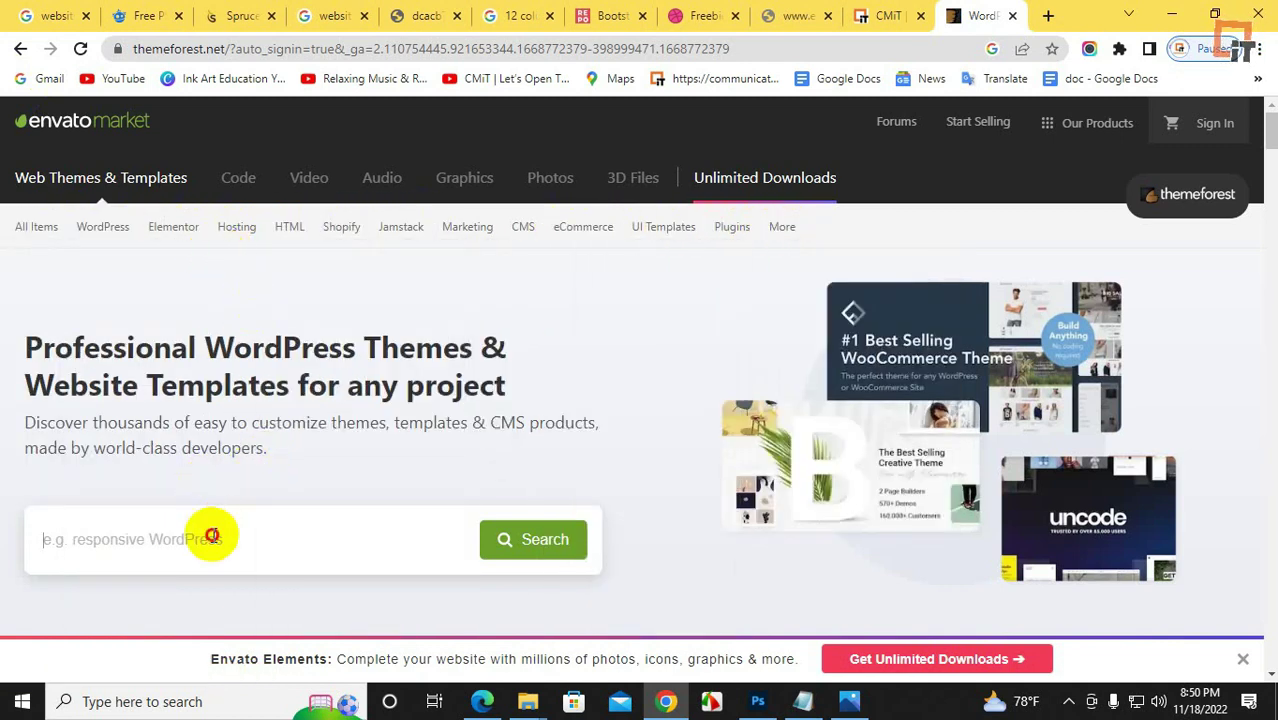
- Under Graphics › Web Elements, open 404 Pages and User Interfaces in new tabs and view UI Templates
{"action": "left_click", "coordinate": [470, 187]}
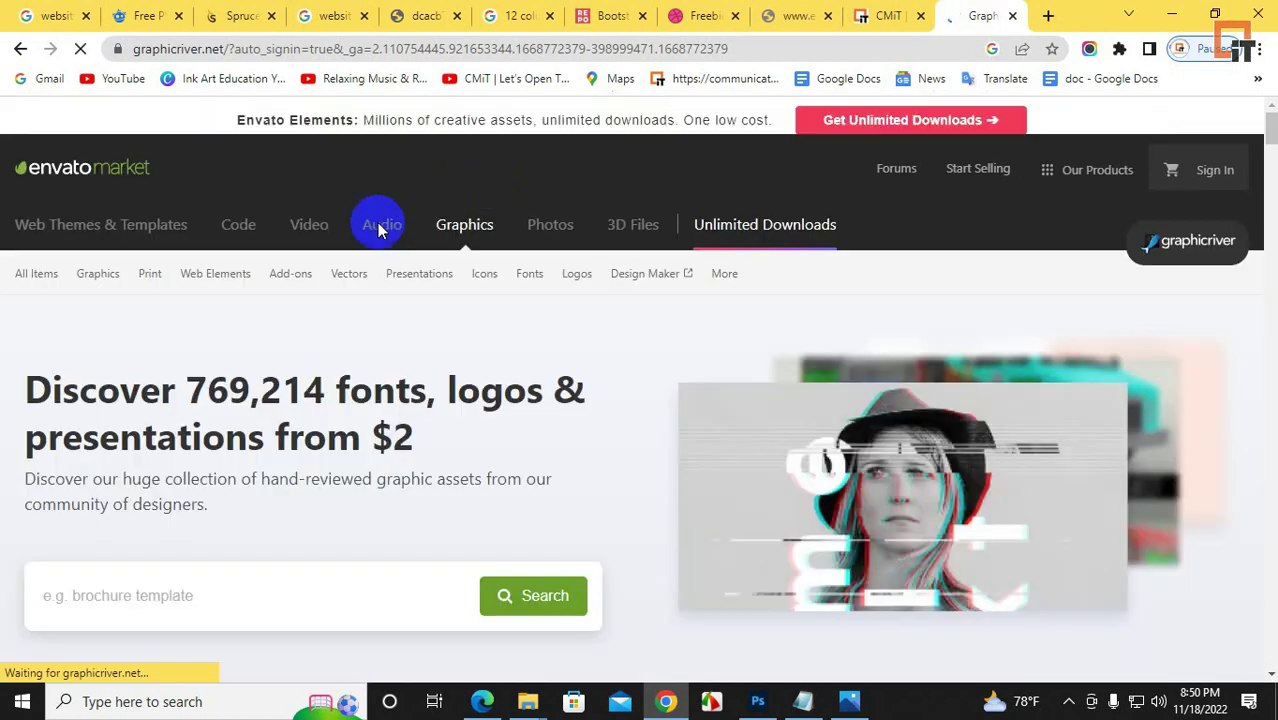
{"action": "mouse_move", "coordinate": [215, 290]}
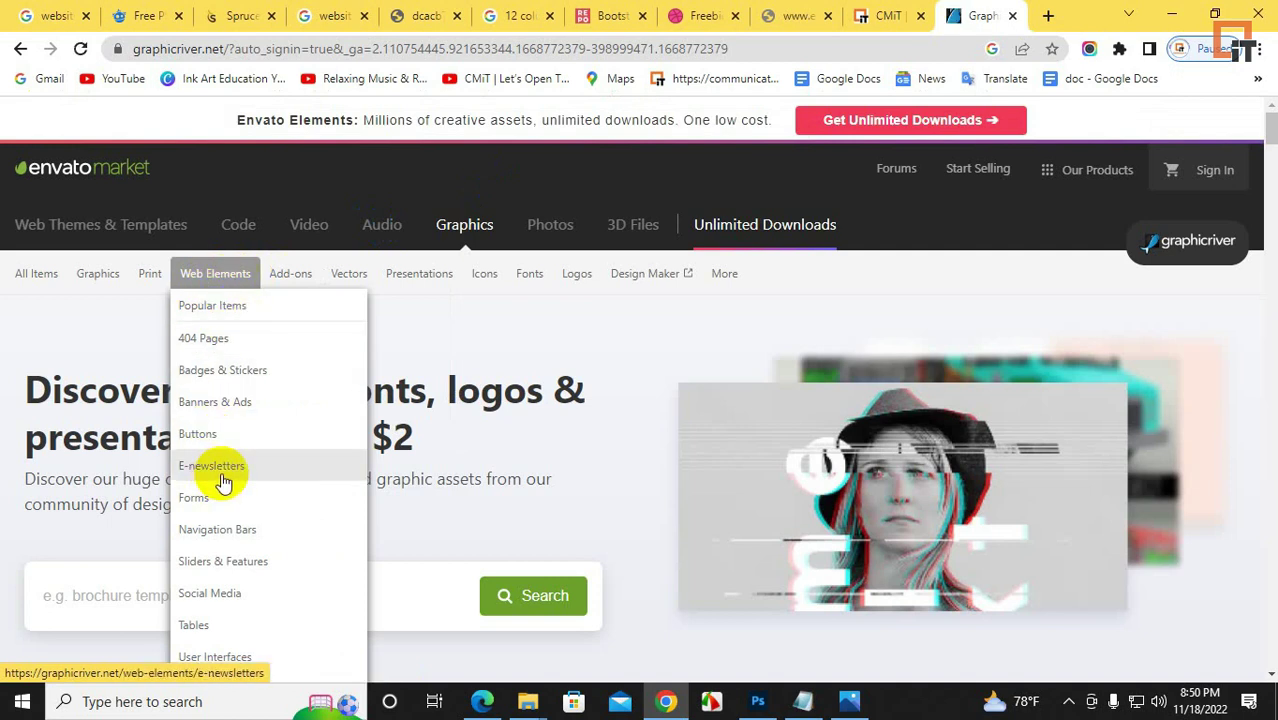
{"action": "right_click", "coordinate": [213, 345]}
{"action": "left_click", "coordinate": [350, 354]}
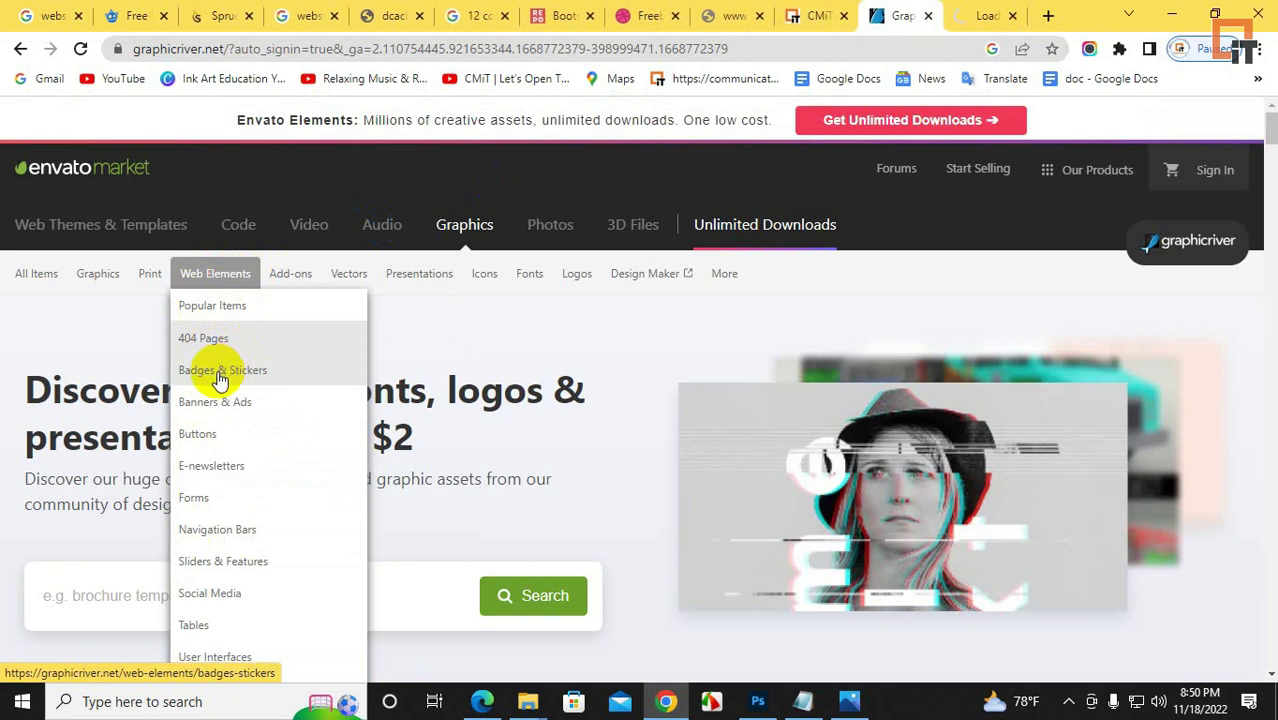
{"action": "mouse_move", "coordinate": [65, 285]}
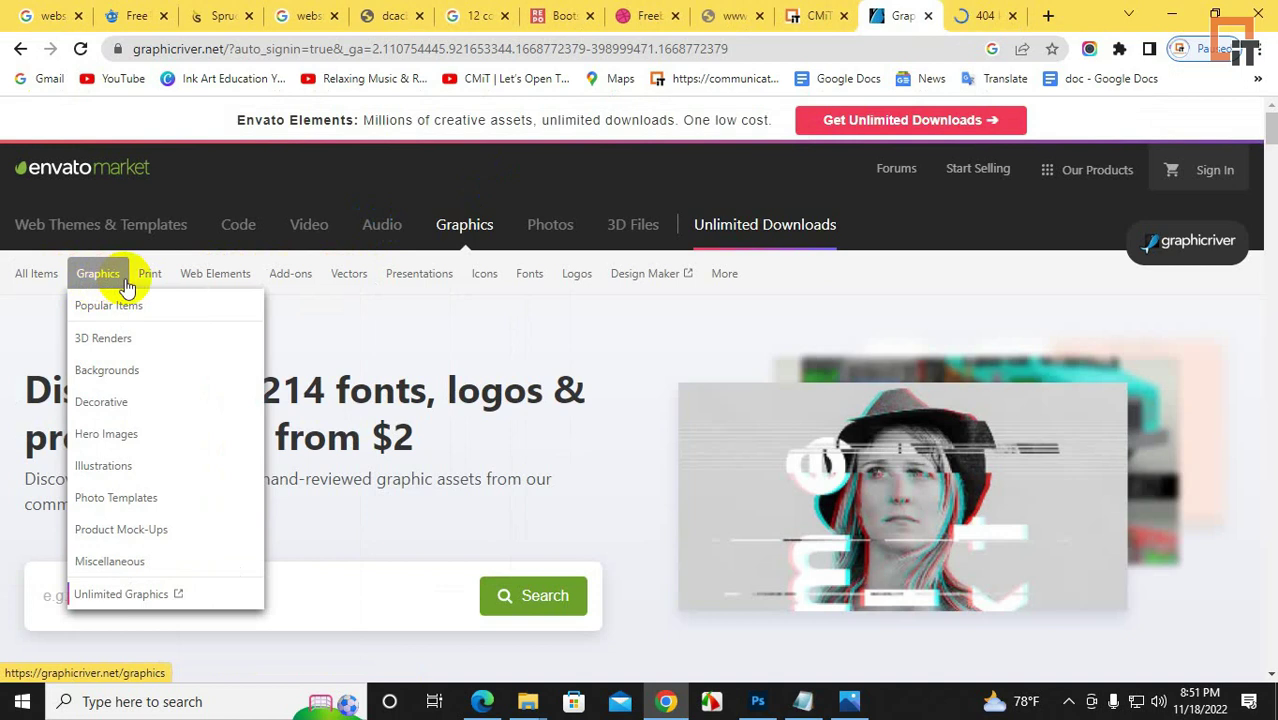
{"action": "mouse_move", "coordinate": [167, 285]}
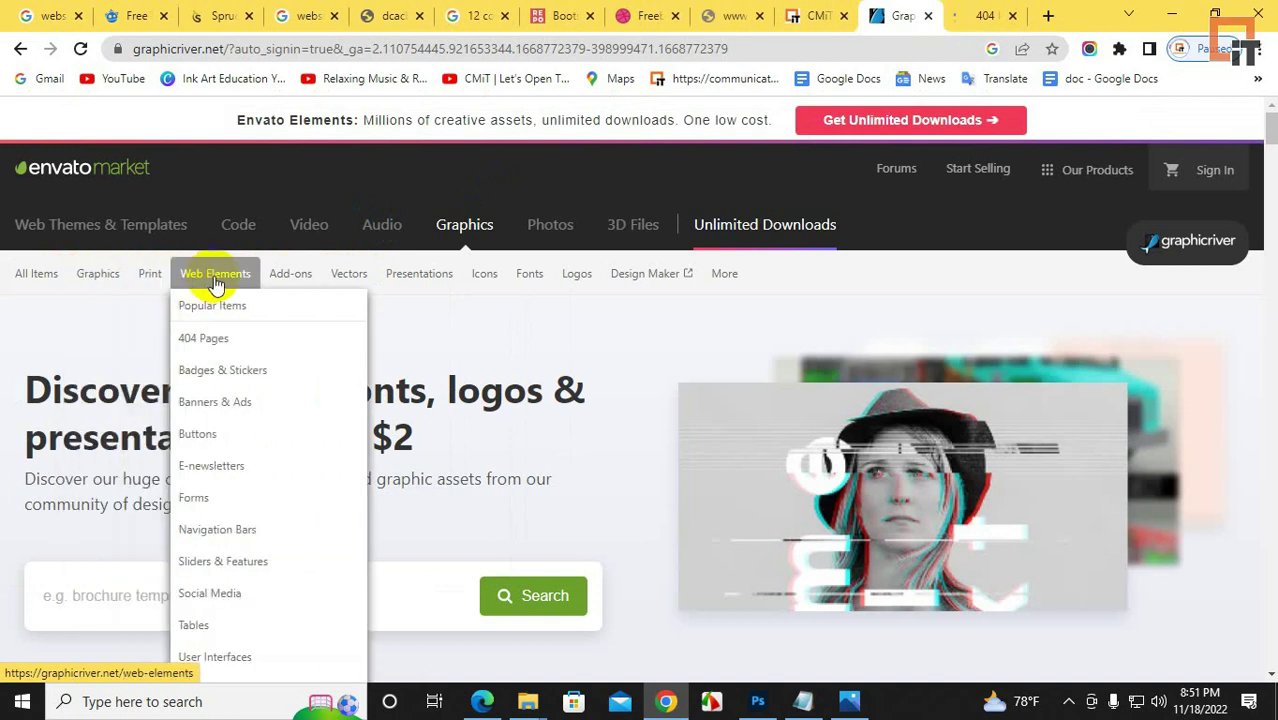
{"action": "right_click", "coordinate": [219, 657]}
{"action": "left_click", "coordinate": [285, 486]}
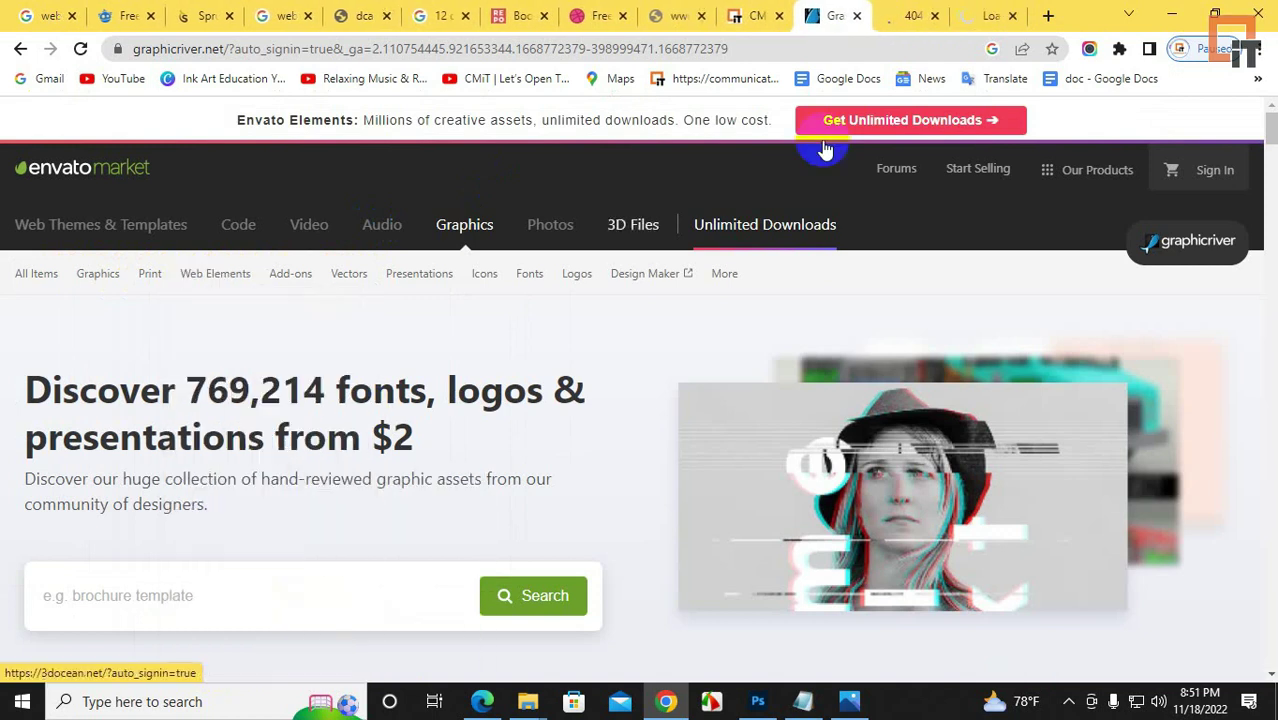
{"action": "left_click", "coordinate": [968, 17]}
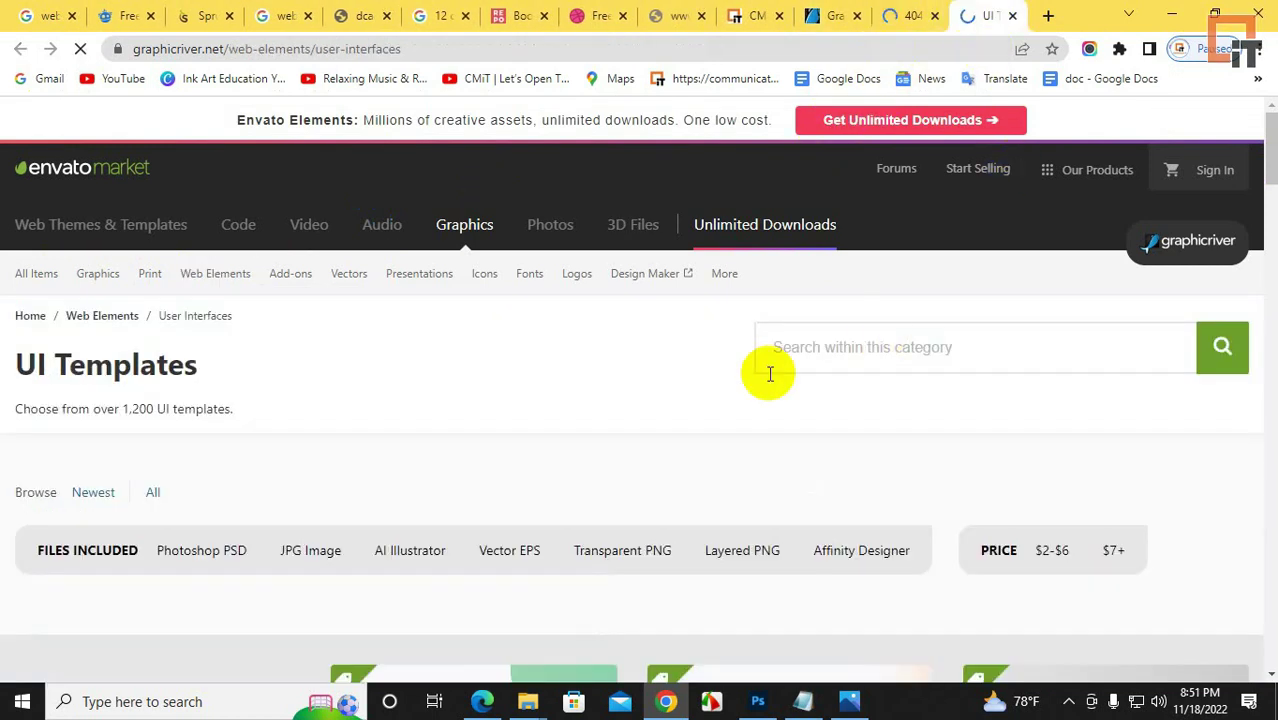
- Scroll through the UI Templates listings
{"action": "scroll", "coordinate": [765, 371], "scroll_direction": "down", "scroll_amount": 5}
{"action": "scroll", "coordinate": [690, 385], "scroll_direction": "down", "scroll_amount": 1}
{"action": "scroll", "coordinate": [687, 390], "scroll_direction": "up", "scroll_amount": 4}
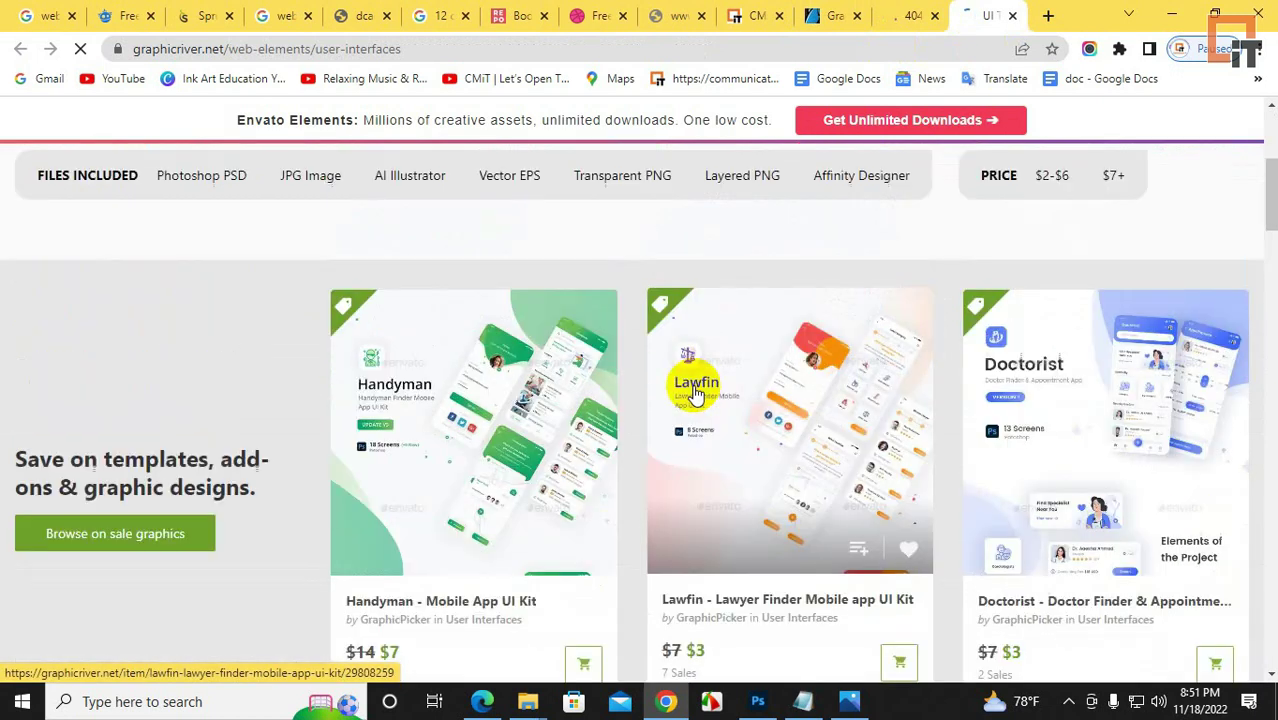
{"action": "scroll", "coordinate": [613, 434], "scroll_direction": "down", "scroll_amount": 10}
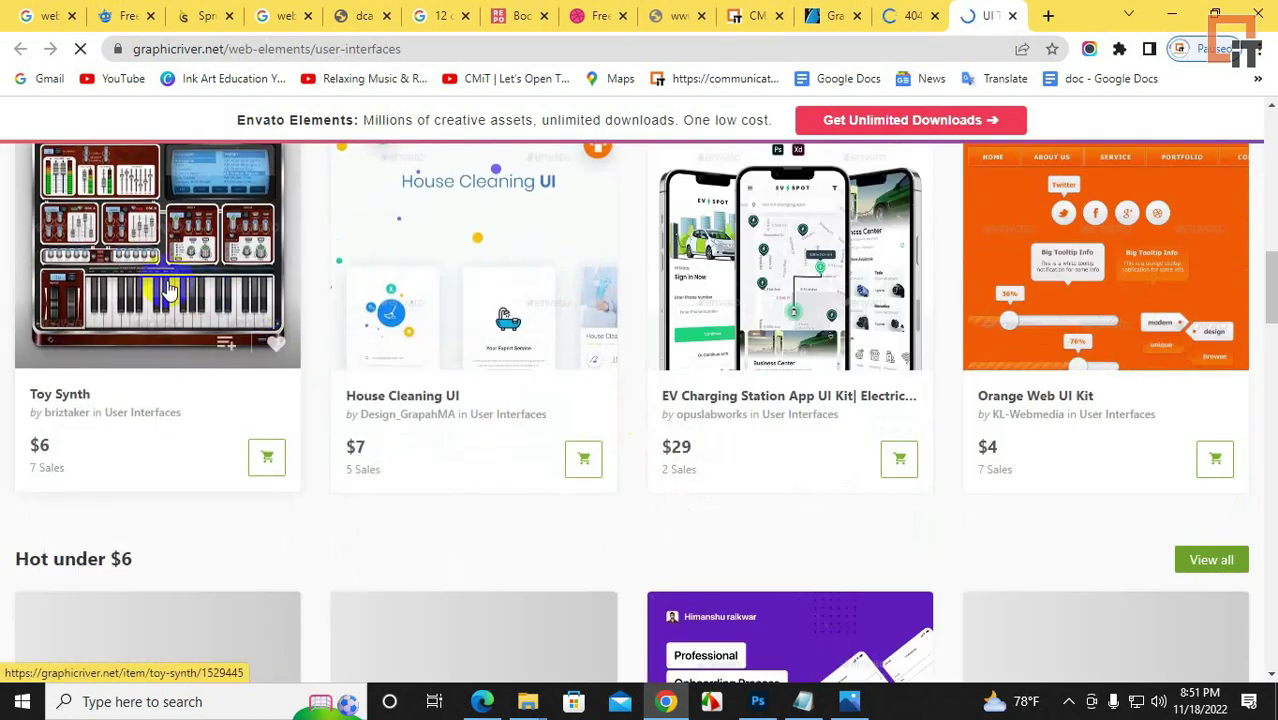
{"action": "scroll", "coordinate": [620, 440], "scroll_direction": "down", "scroll_amount": 7}
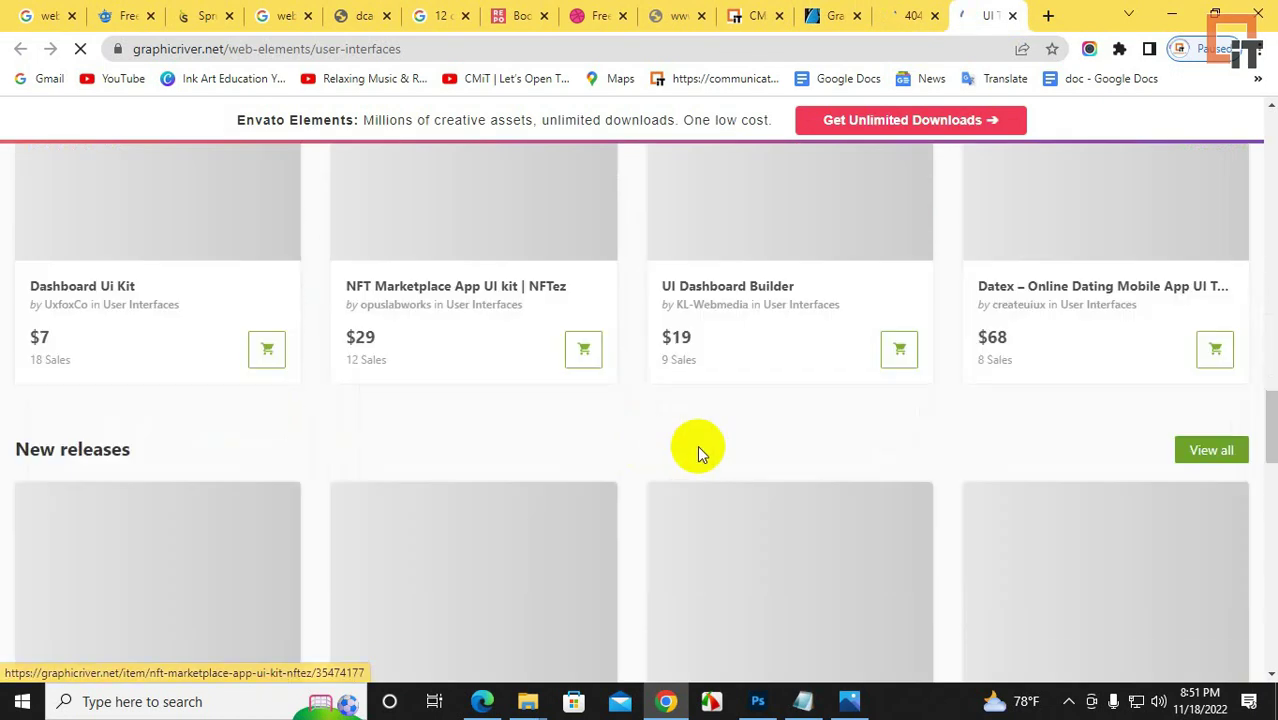
{"action": "scroll", "coordinate": [760, 470], "scroll_direction": "up", "scroll_amount": 3}
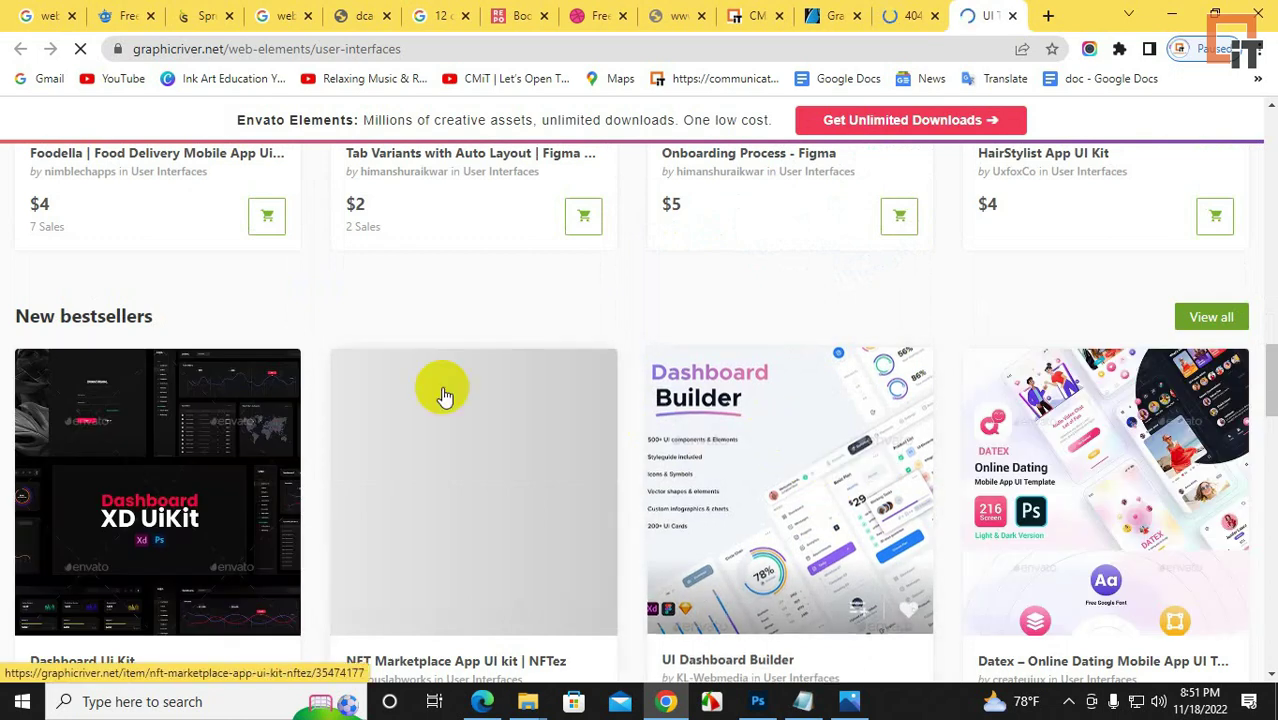
{"action": "scroll", "coordinate": [673, 391], "scroll_direction": "up", "scroll_amount": 15}
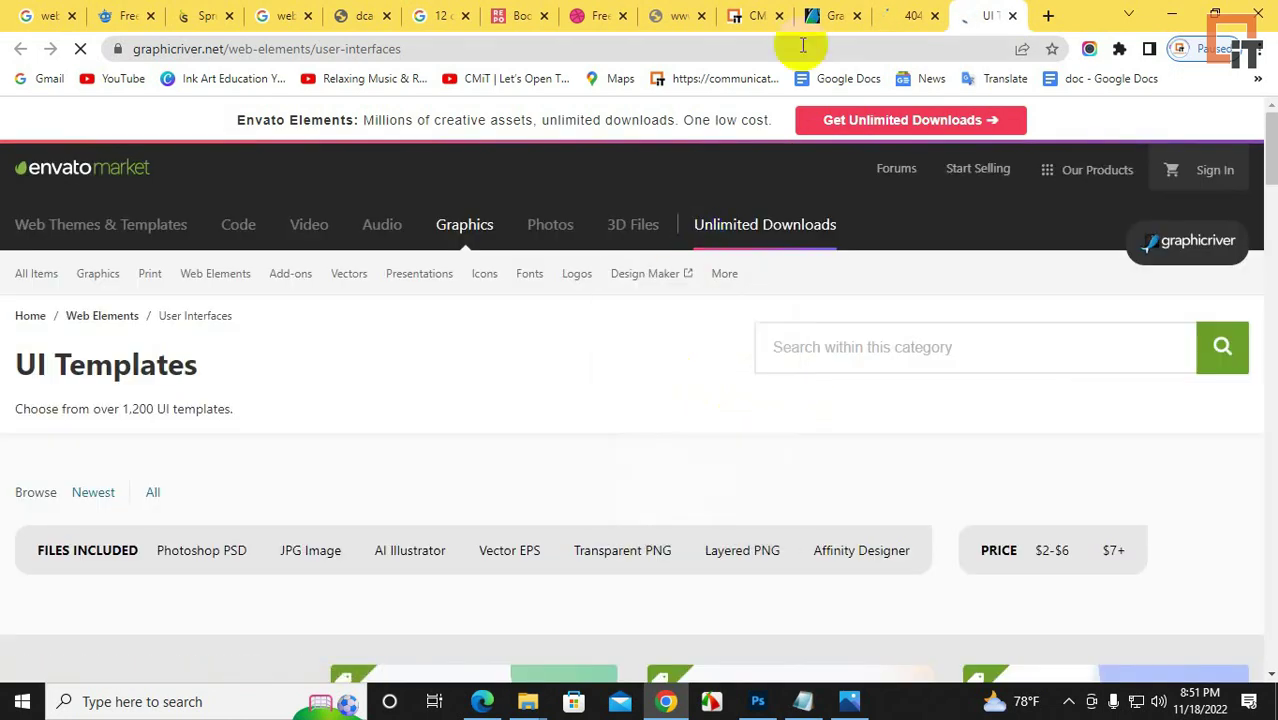
- Browse the 139-item 404 Pages listing, then return to the GraphicRiver home tab
{"action": "left_click", "coordinate": [910, 15]}
{"action": "scroll", "coordinate": [696, 439], "scroll_direction": "down", "scroll_amount": 4}
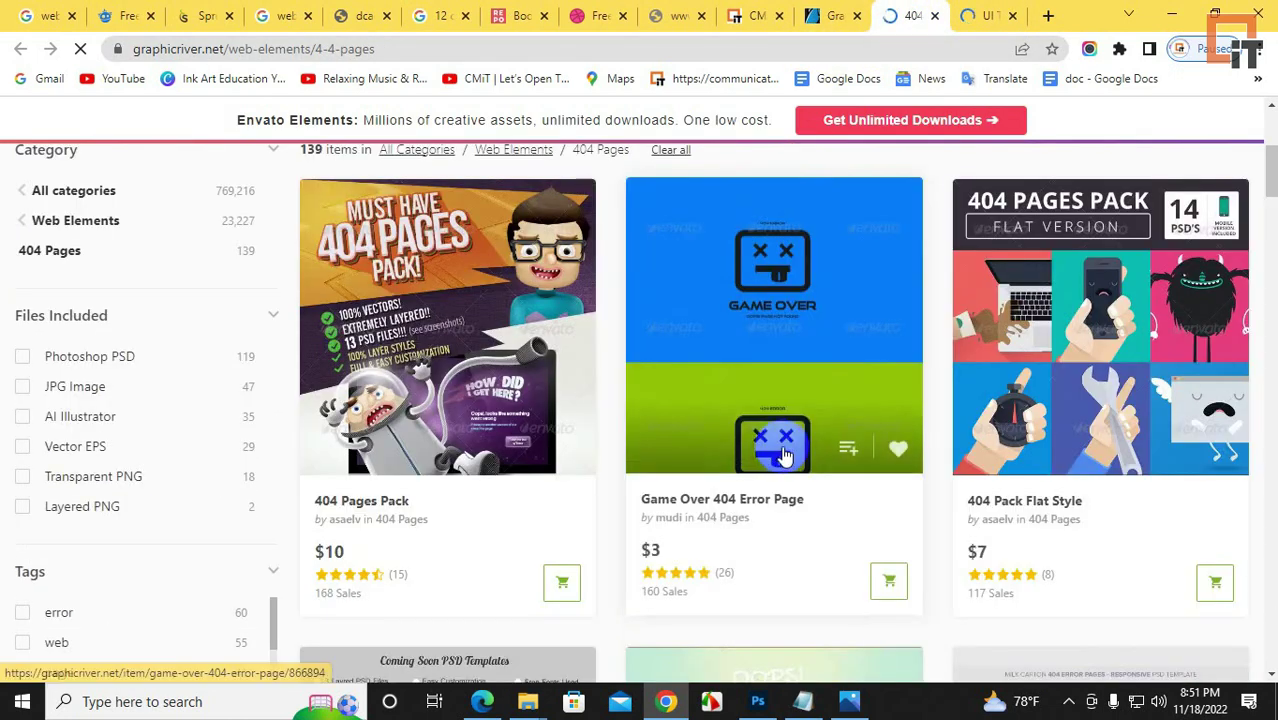
{"action": "scroll", "coordinate": [784, 455], "scroll_direction": "down", "scroll_amount": 7}
{"action": "scroll", "coordinate": [790, 300], "scroll_direction": "up", "scroll_amount": 10}
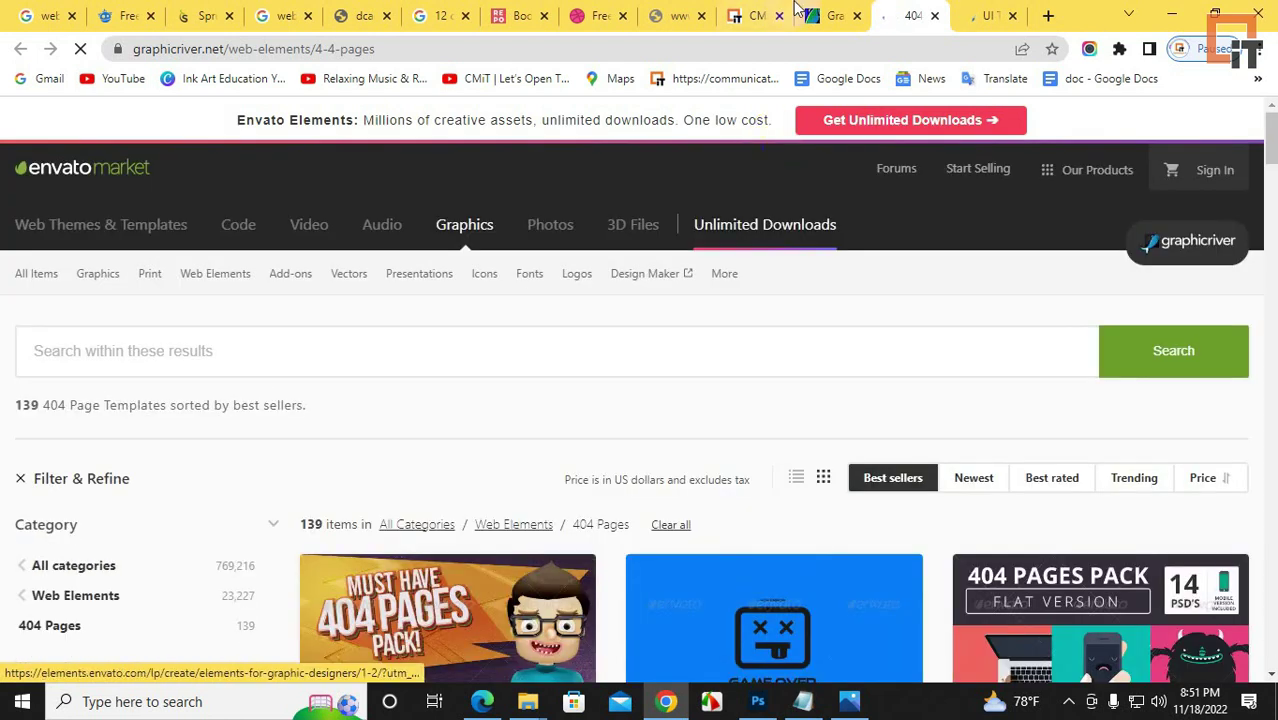
{"action": "left_click", "coordinate": [838, 15]}
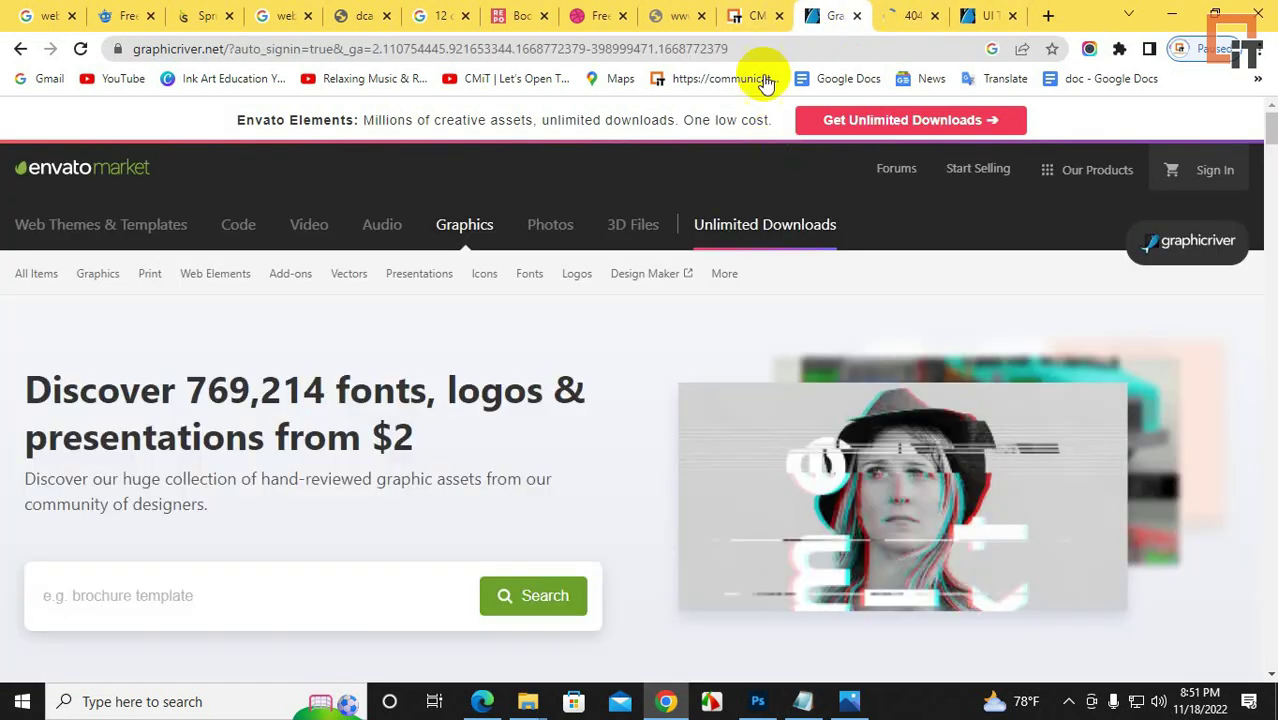
- Search GraphicRiver for 'website psd te' and scroll the results, dismissing the feedback survey
{"action": "left_click", "coordinate": [165, 596]}
{"action": "type", "text": "w"}
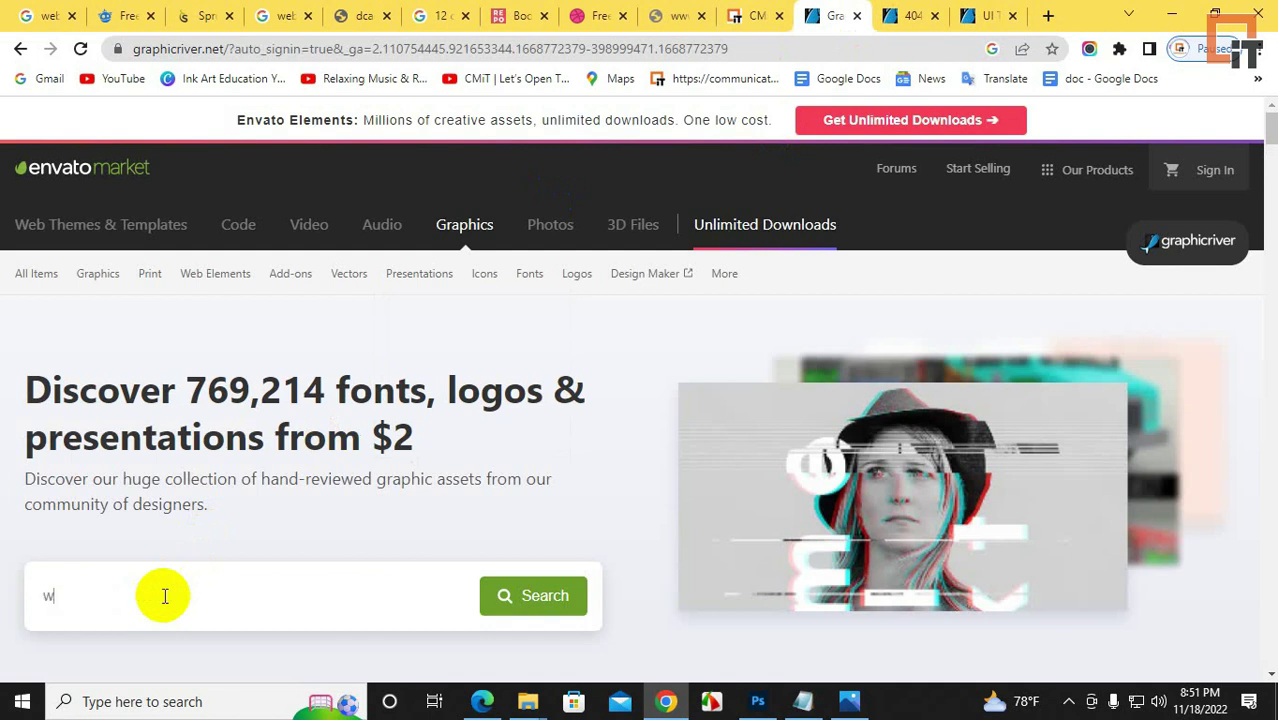
{"action": "type", "text": "ebsite"}
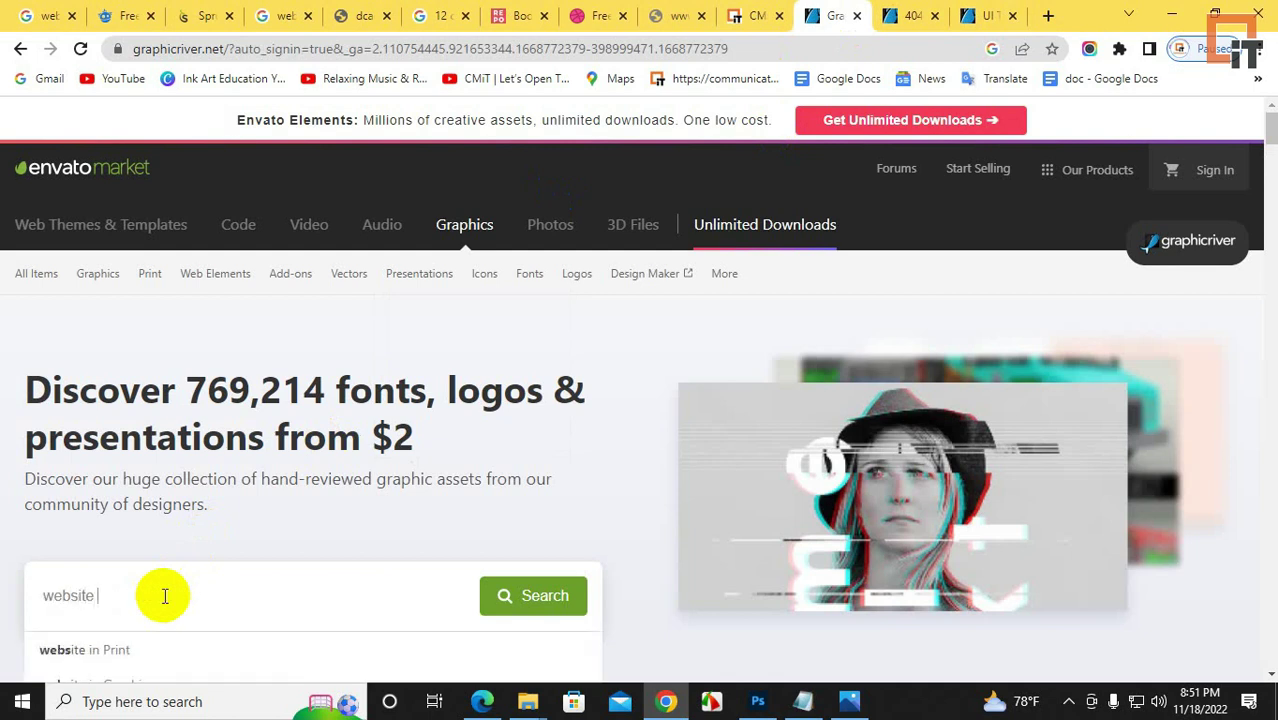
{"action": "type", "text": " psd t"}
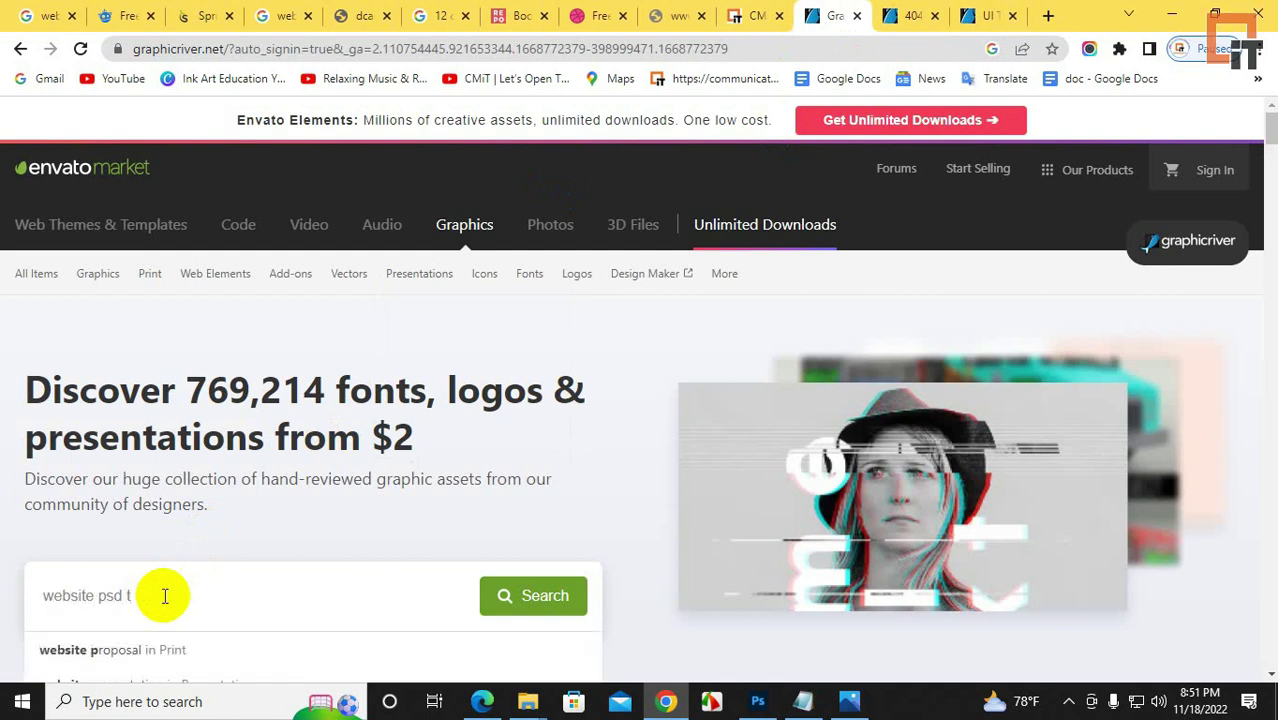
{"action": "type", "text": "e"}
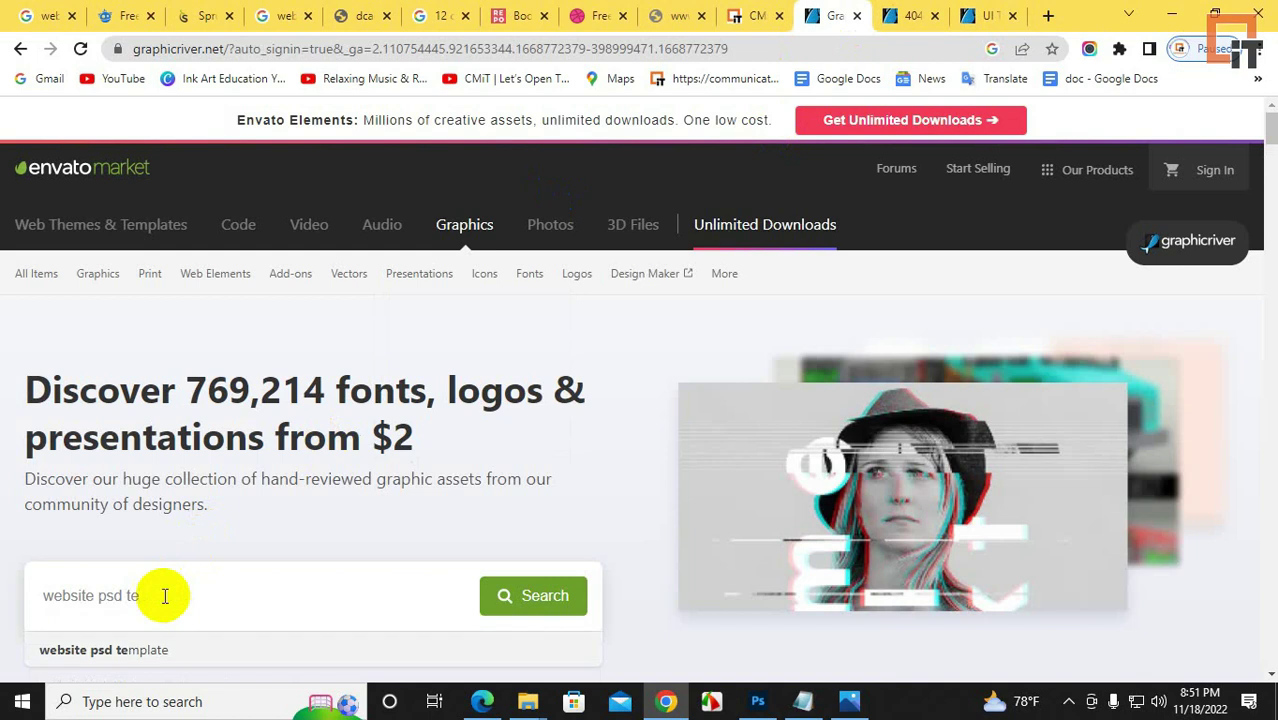
{"action": "left_click", "coordinate": [523, 605]}
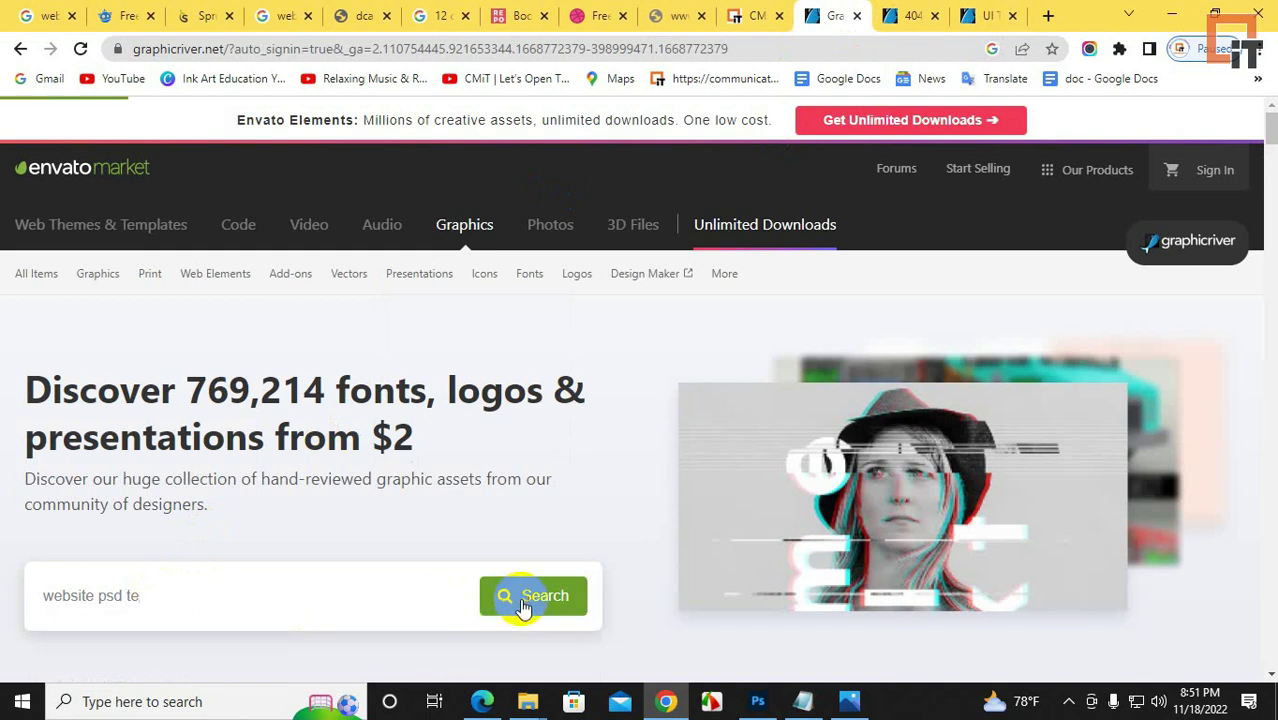
{"action": "scroll", "coordinate": [585, 448], "scroll_direction": "down", "scroll_amount": 5}
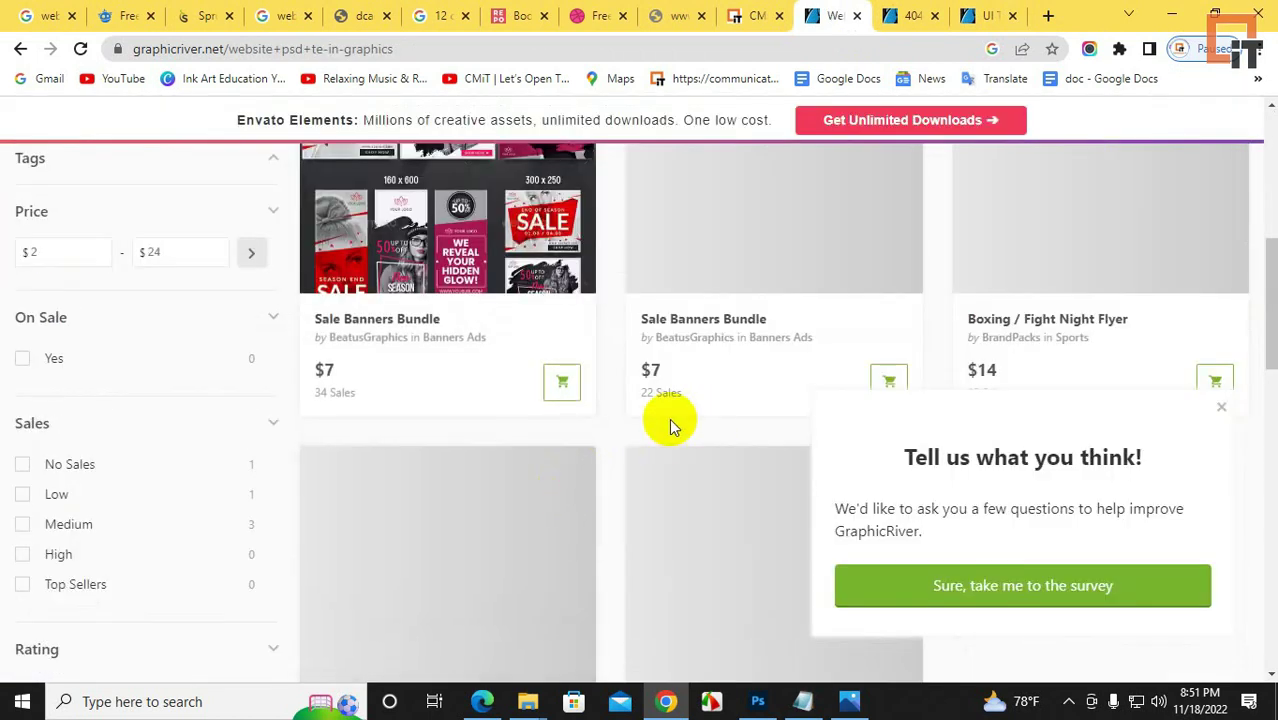
{"action": "scroll", "coordinate": [669, 418], "scroll_direction": "up", "scroll_amount": 2}
{"action": "left_click", "coordinate": [1221, 406]}
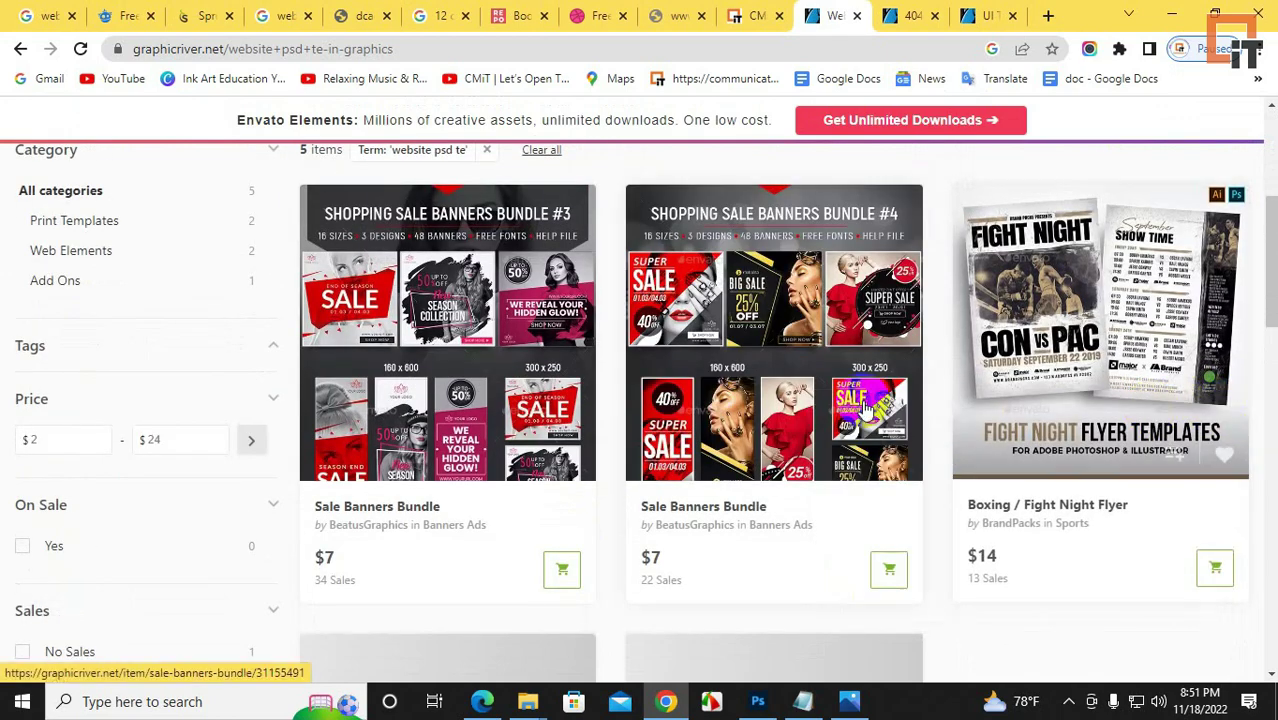
{"action": "scroll", "coordinate": [866, 408], "scroll_direction": "down", "scroll_amount": 15}
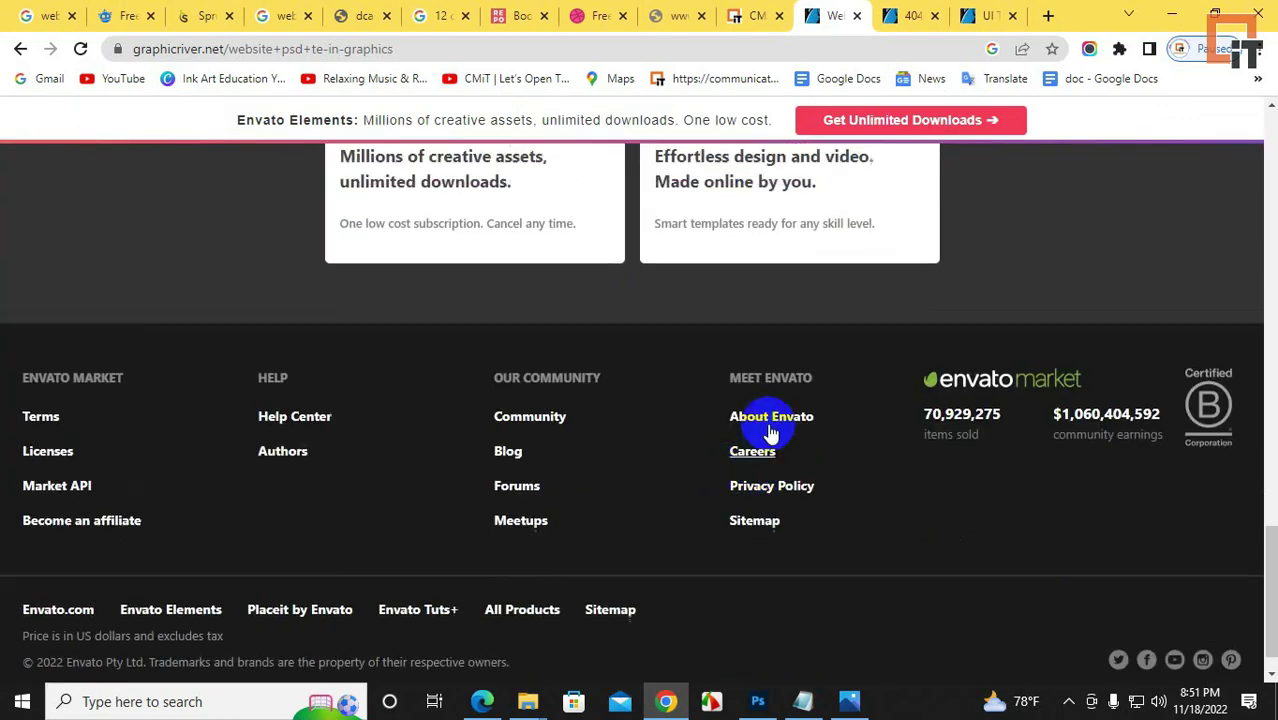
{"action": "scroll", "coordinate": [770, 432], "scroll_direction": "up", "scroll_amount": 20}
{"action": "scroll", "coordinate": [551, 448], "scroll_direction": "down", "scroll_amount": 4}
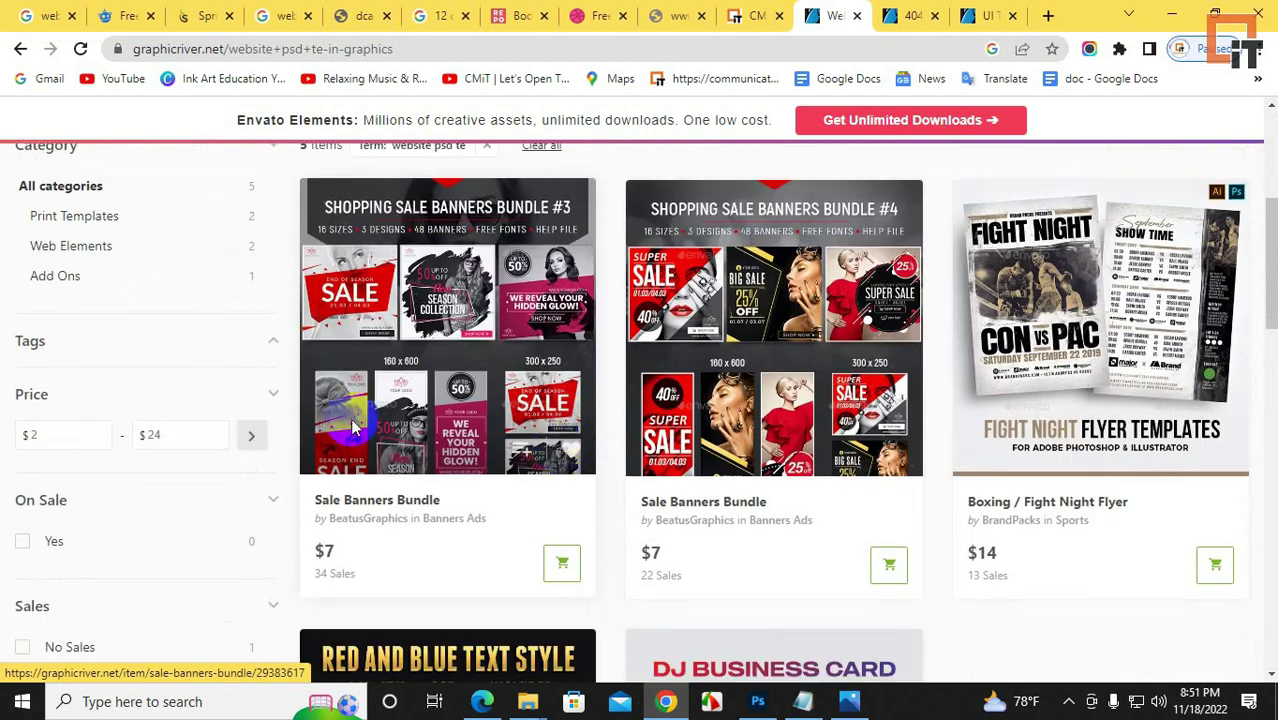
{"action": "scroll", "coordinate": [160, 280], "scroll_direction": "up", "scroll_amount": 4}
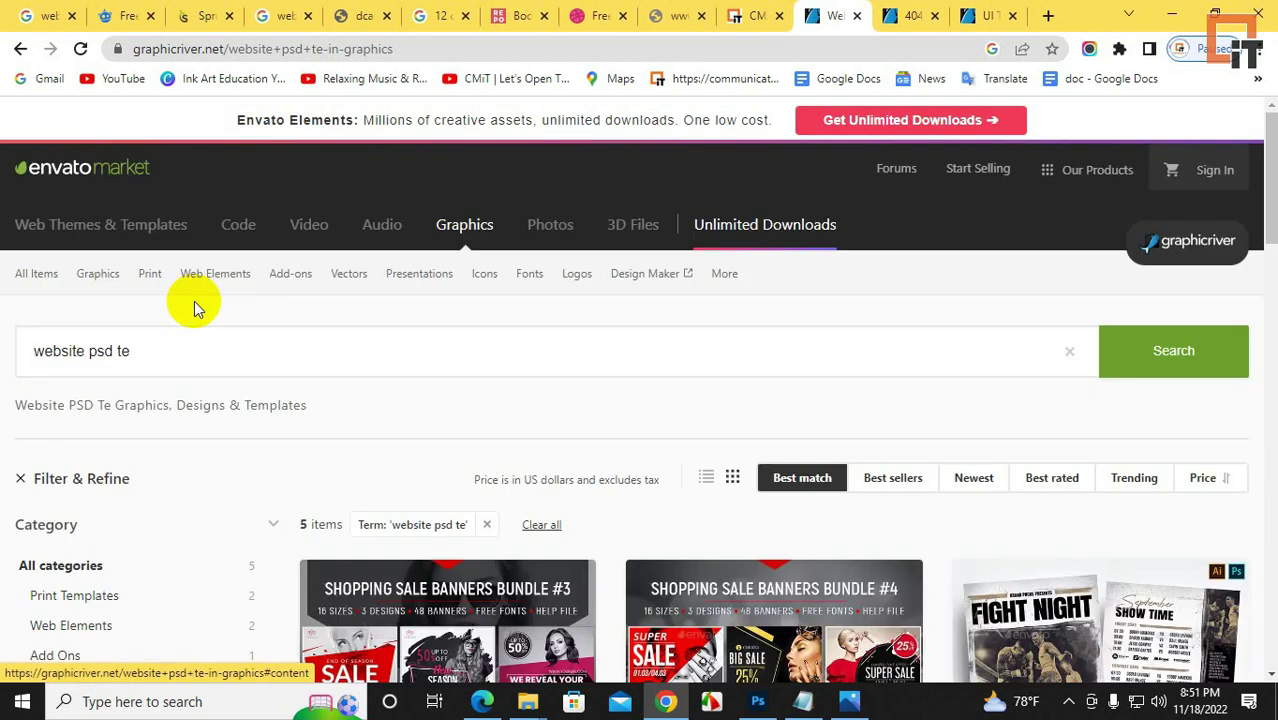
- Rerun the search as 'website psd template' and open the Email Newsletter PSD Template - Apper item
{"action": "left_click", "coordinate": [171, 356]}
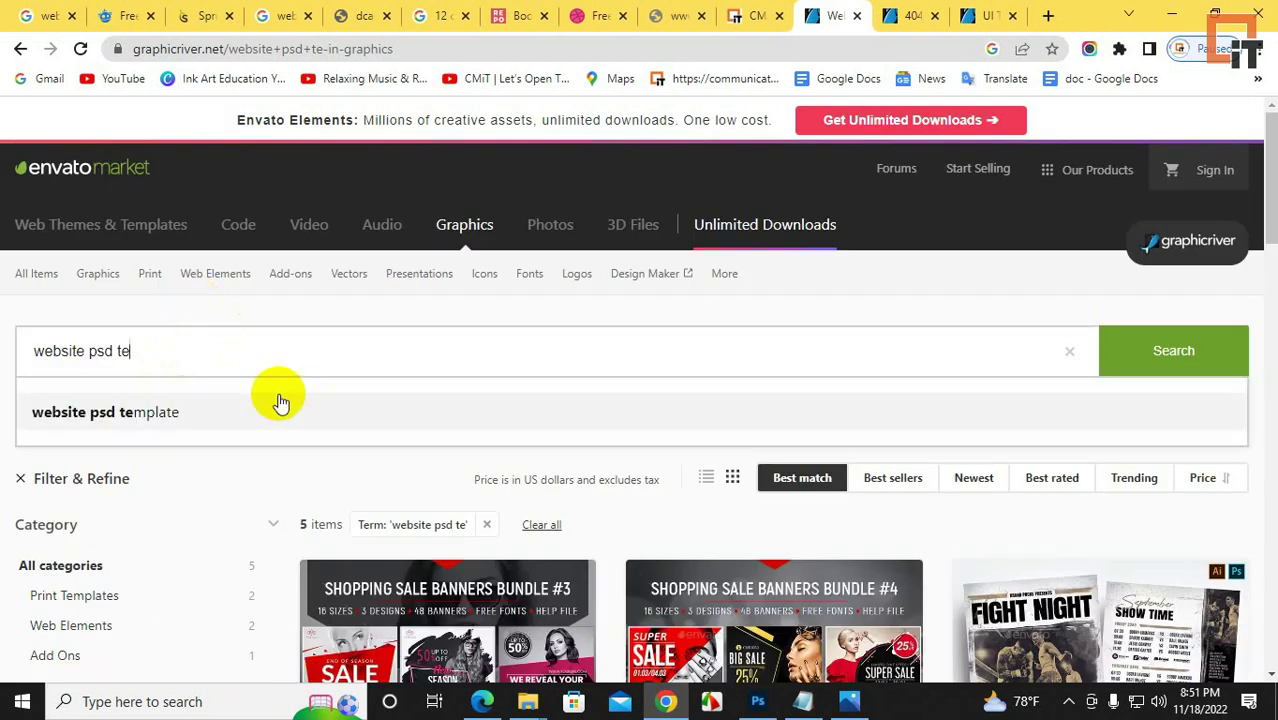
{"action": "left_click", "coordinate": [205, 403]}
{"action": "left_click", "coordinate": [1247, 349]}
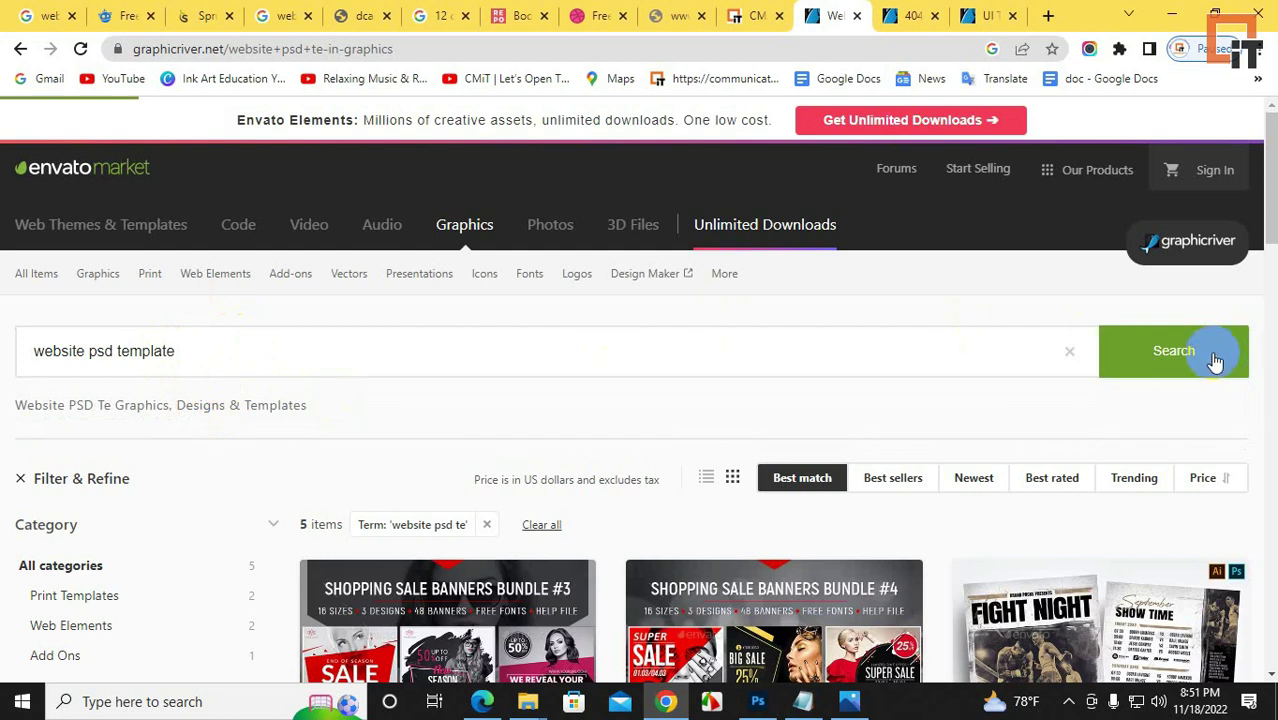
{"action": "scroll", "coordinate": [765, 551], "scroll_direction": "down", "scroll_amount": 8}
{"action": "scroll", "coordinate": [680, 500], "scroll_direction": "up", "scroll_amount": 8}
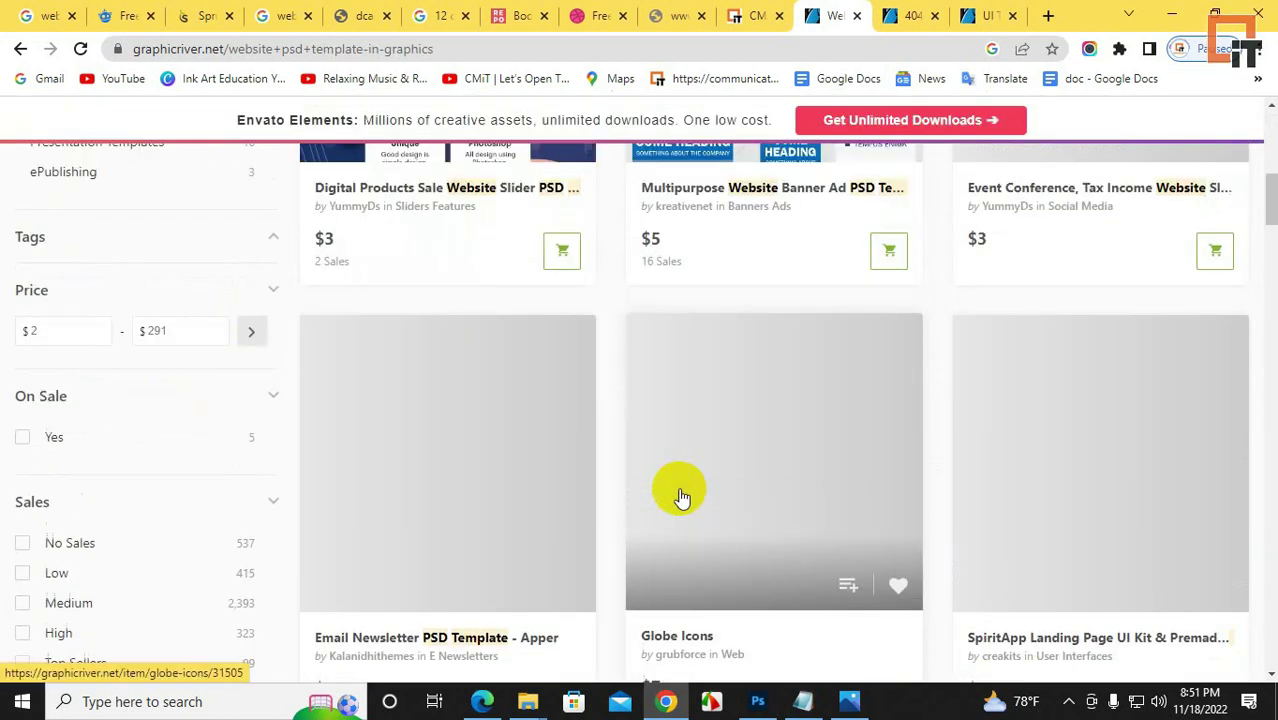
{"action": "scroll", "coordinate": [1052, 440], "scroll_direction": "down", "scroll_amount": 8}
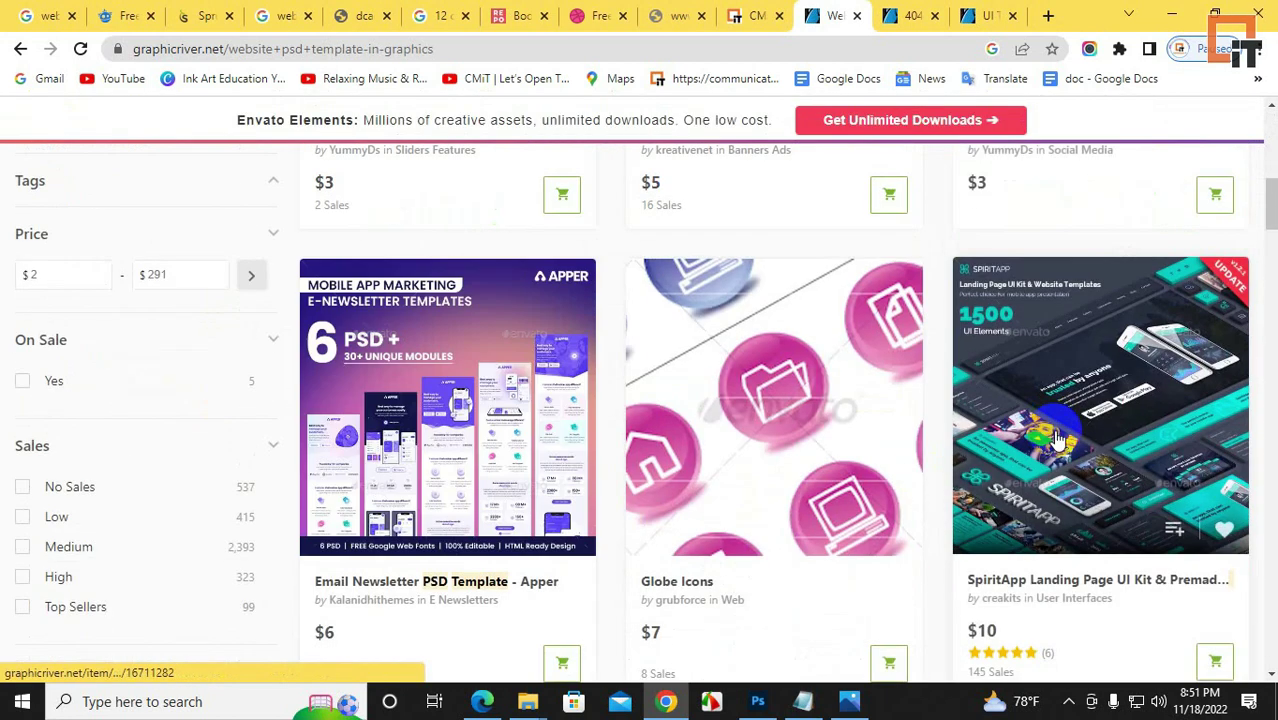
{"action": "left_click", "coordinate": [428, 400]}
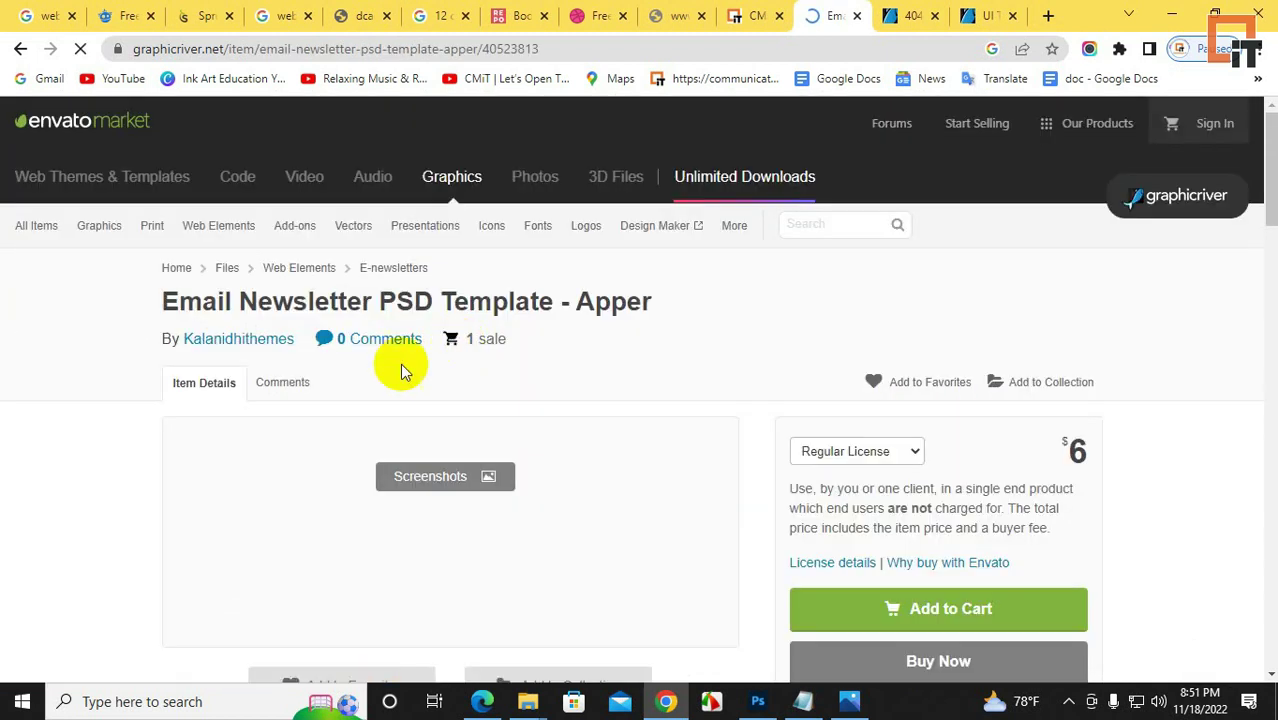
- Enlarge the Apper item's preview and scroll through its details
{"action": "scroll", "coordinate": [793, 405], "scroll_direction": "down", "scroll_amount": 2}
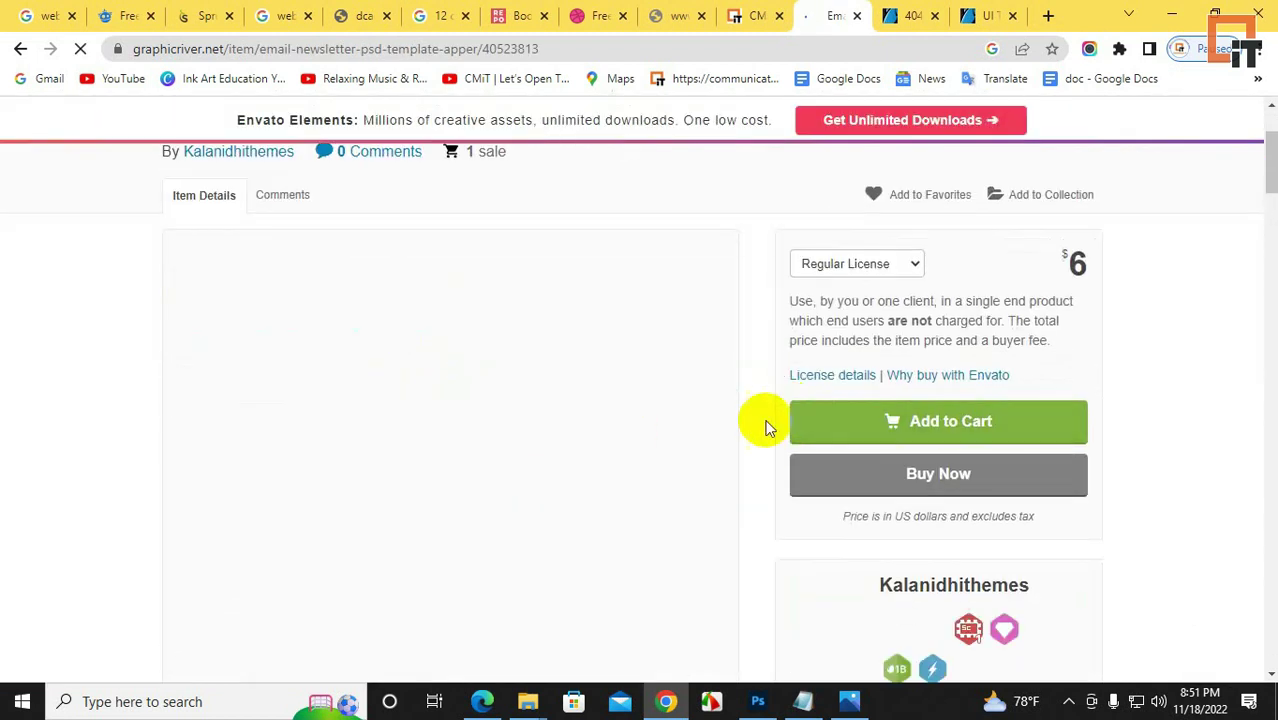
{"action": "left_click", "coordinate": [494, 400]}
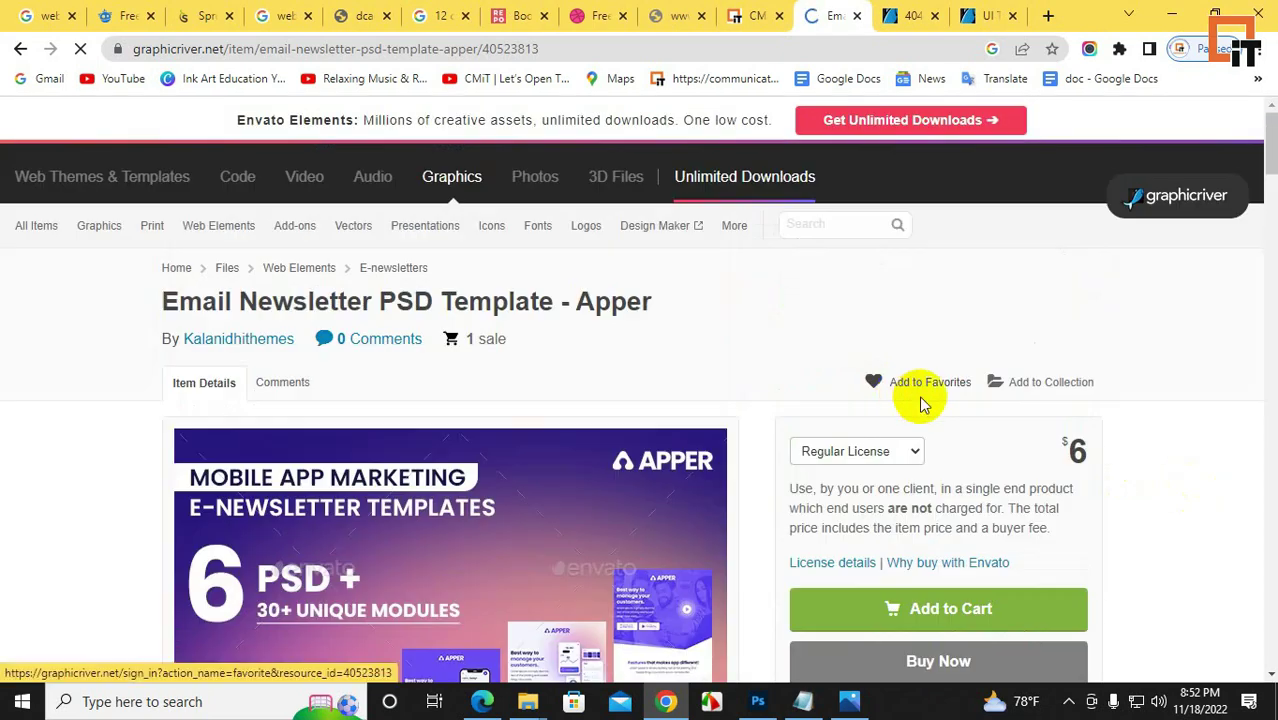
{"action": "scroll", "coordinate": [969, 500], "scroll_direction": "down", "scroll_amount": 6}
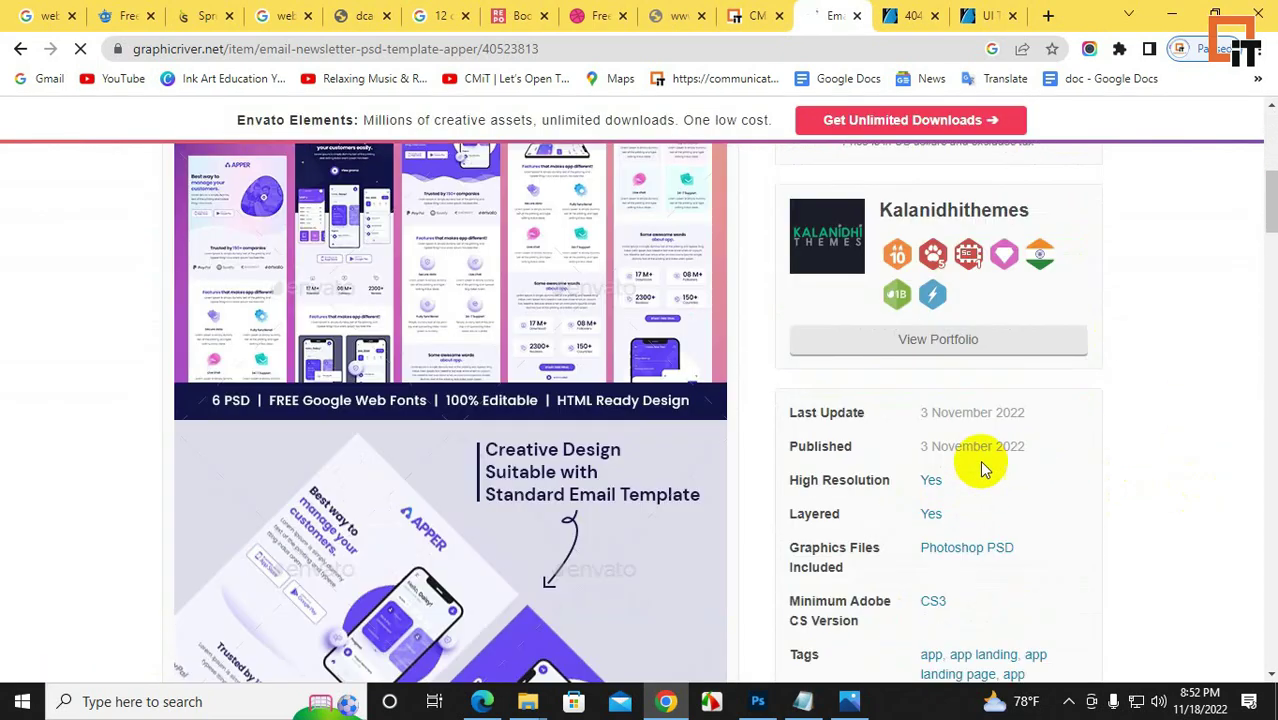
{"action": "scroll", "coordinate": [983, 474], "scroll_direction": "down", "scroll_amount": 3}
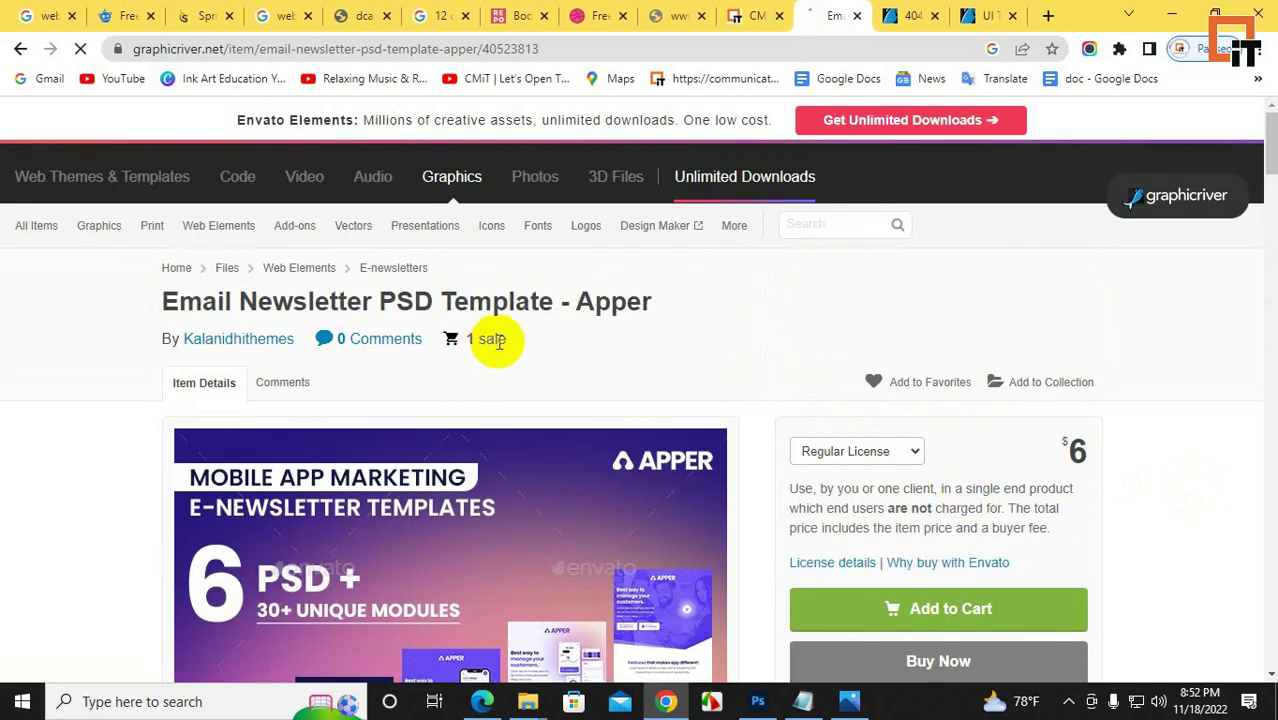
{"action": "left_click_drag", "start_coordinate": [510, 343], "coordinate": [456, 337]}
{"action": "scroll", "coordinate": [860, 410], "scroll_direction": "down", "scroll_amount": 2}
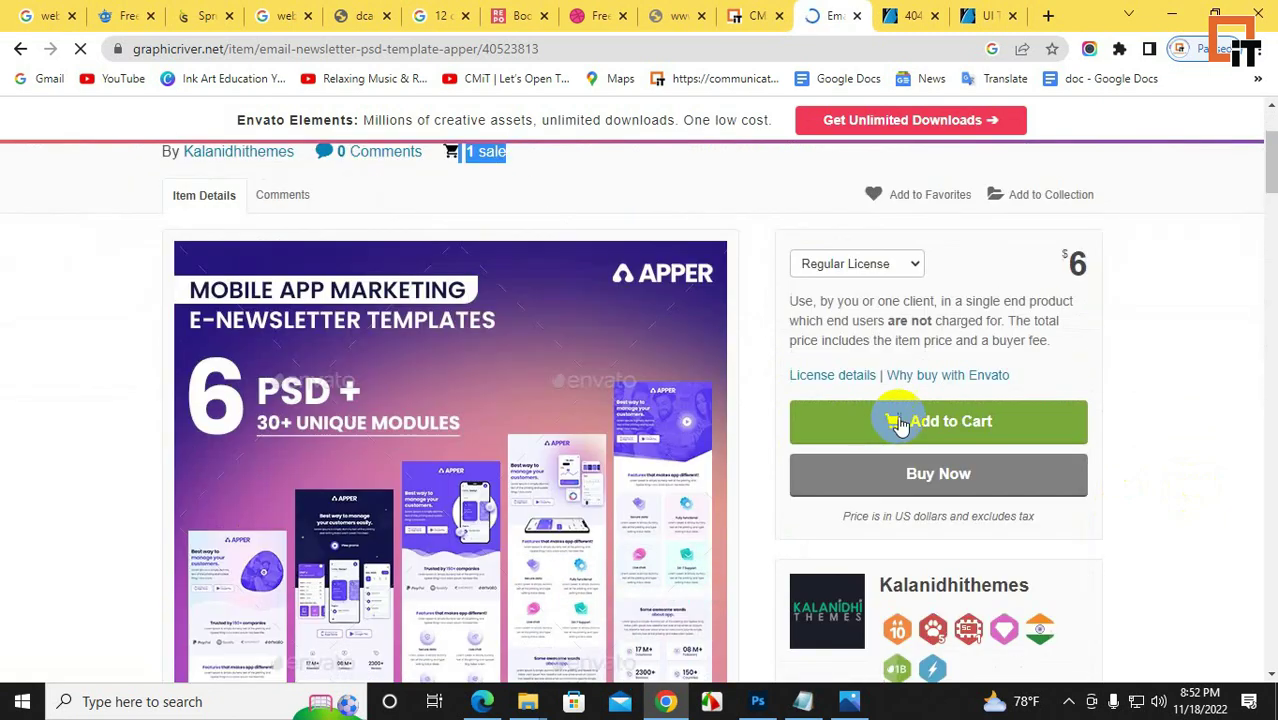
{"action": "scroll", "coordinate": [940, 428], "scroll_direction": "down", "scroll_amount": 4}
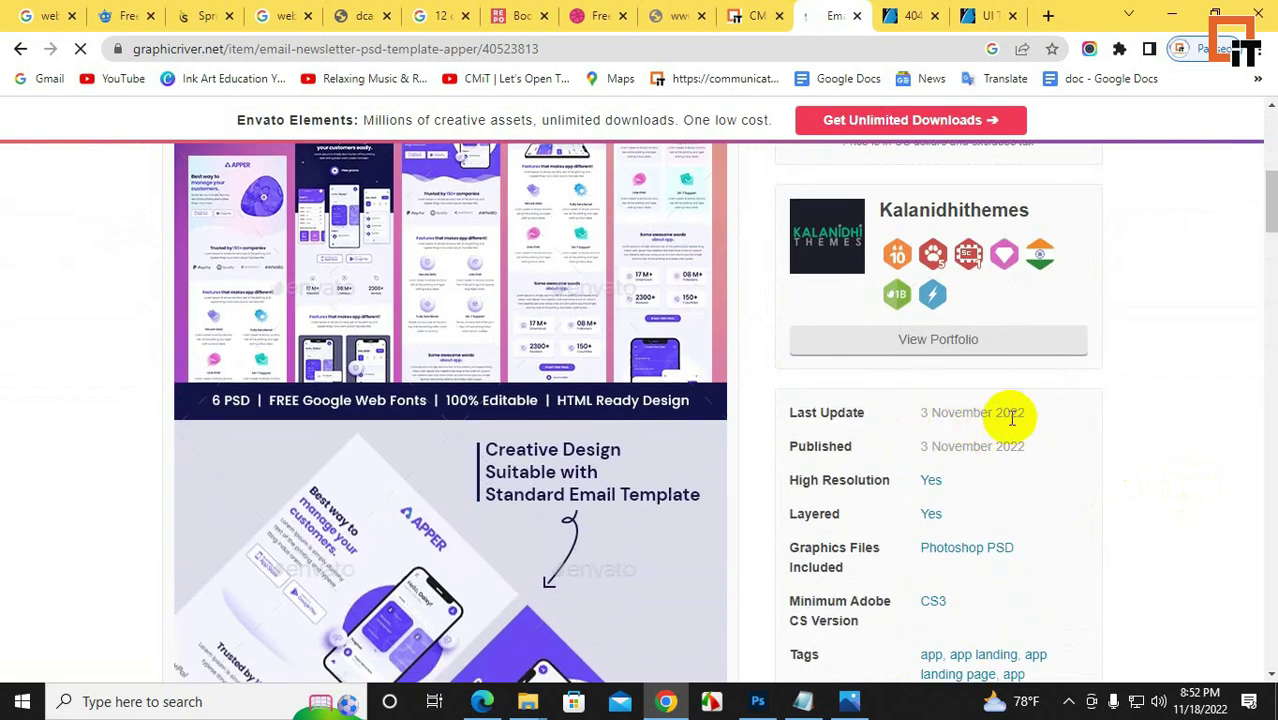
- Compare the 3 November 2022 last-update date against today's date in the calendar
{"action": "left_click_drag", "start_coordinate": [1010, 413], "coordinate": [918, 413]}
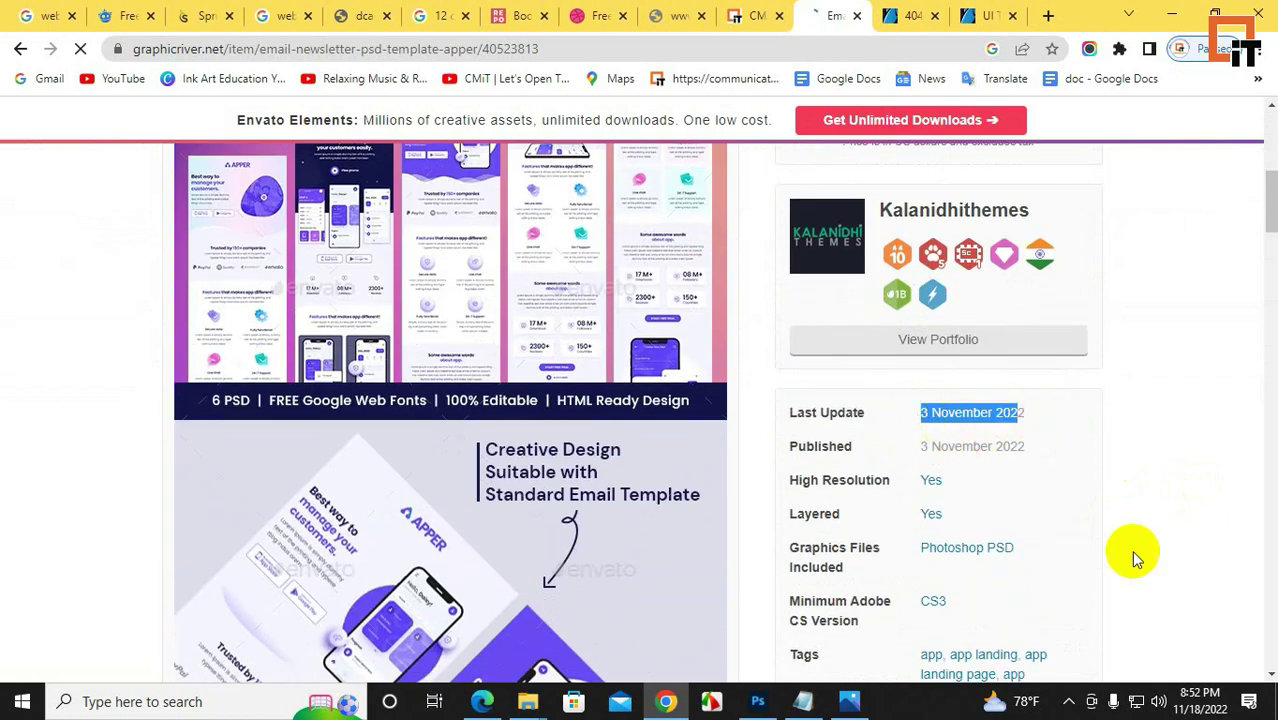
{"action": "left_click", "coordinate": [1205, 708]}
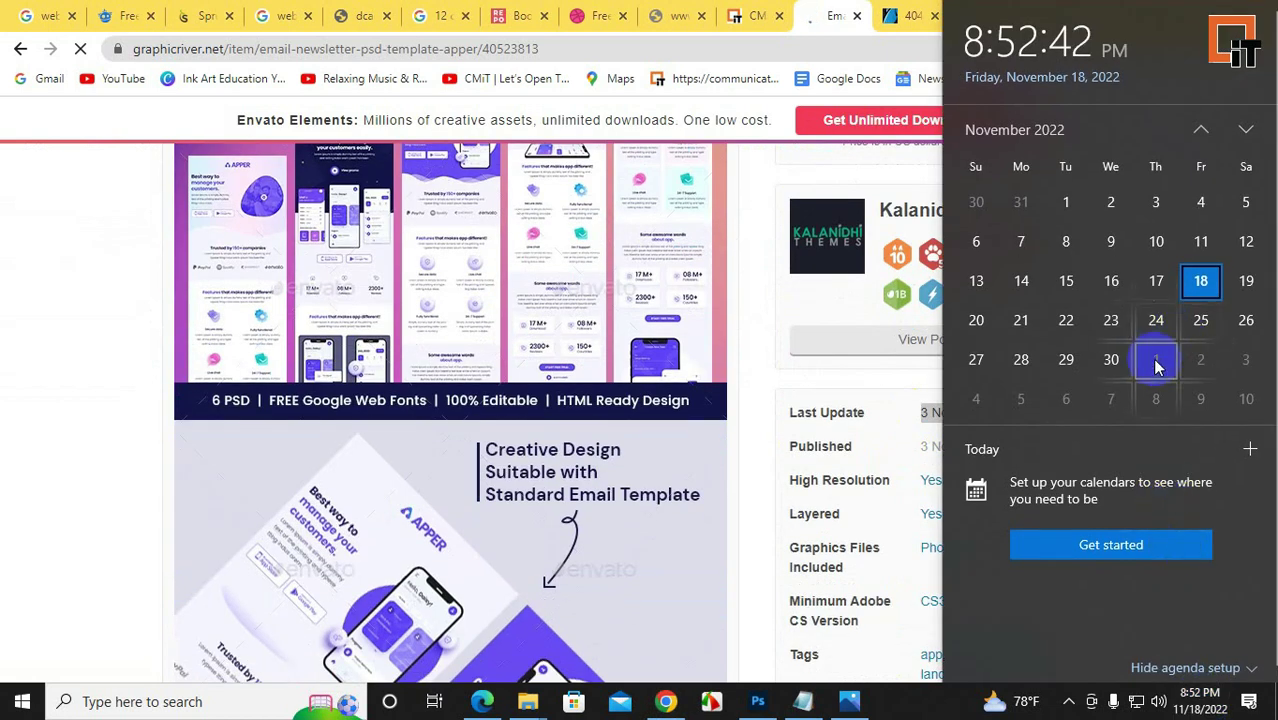
{"action": "left_click", "coordinate": [827, 14]}
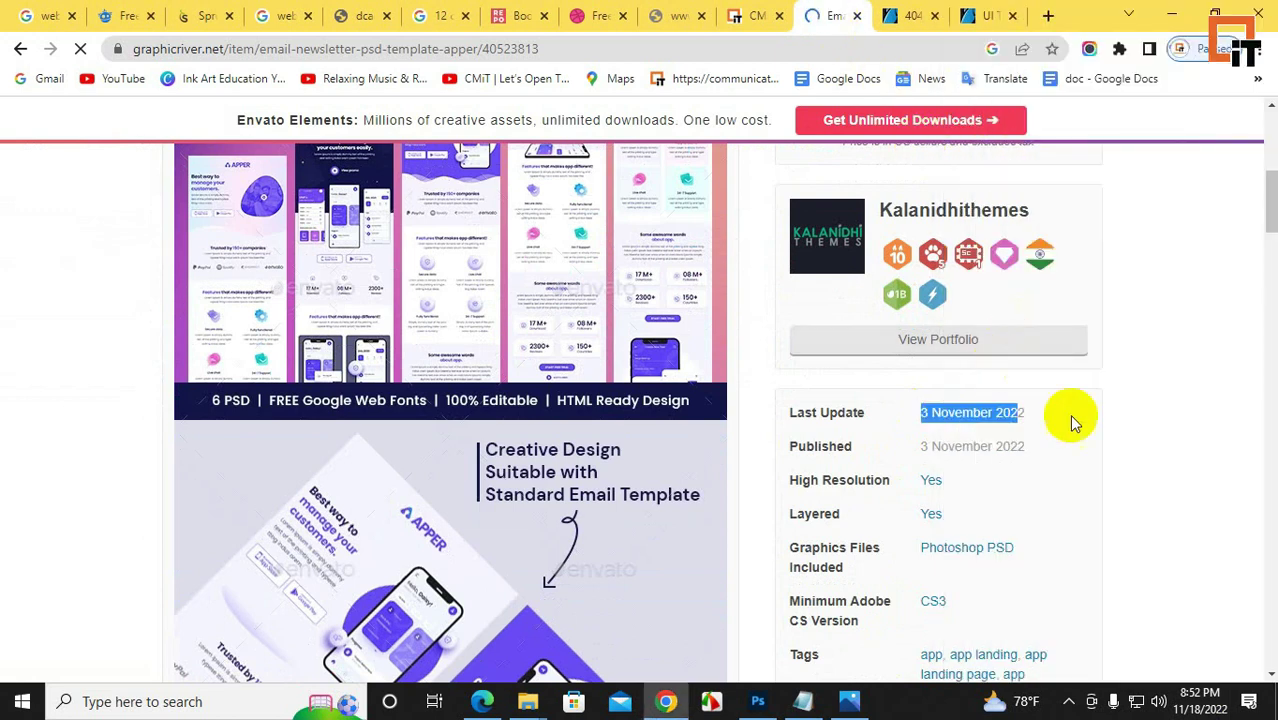
{"action": "left_click", "coordinate": [1155, 426]}
- Re-enlarge the Apper preview image, then switch back to template.psd in Photoshop
{"action": "scroll", "coordinate": [645, 379], "scroll_direction": "up", "scroll_amount": 4}
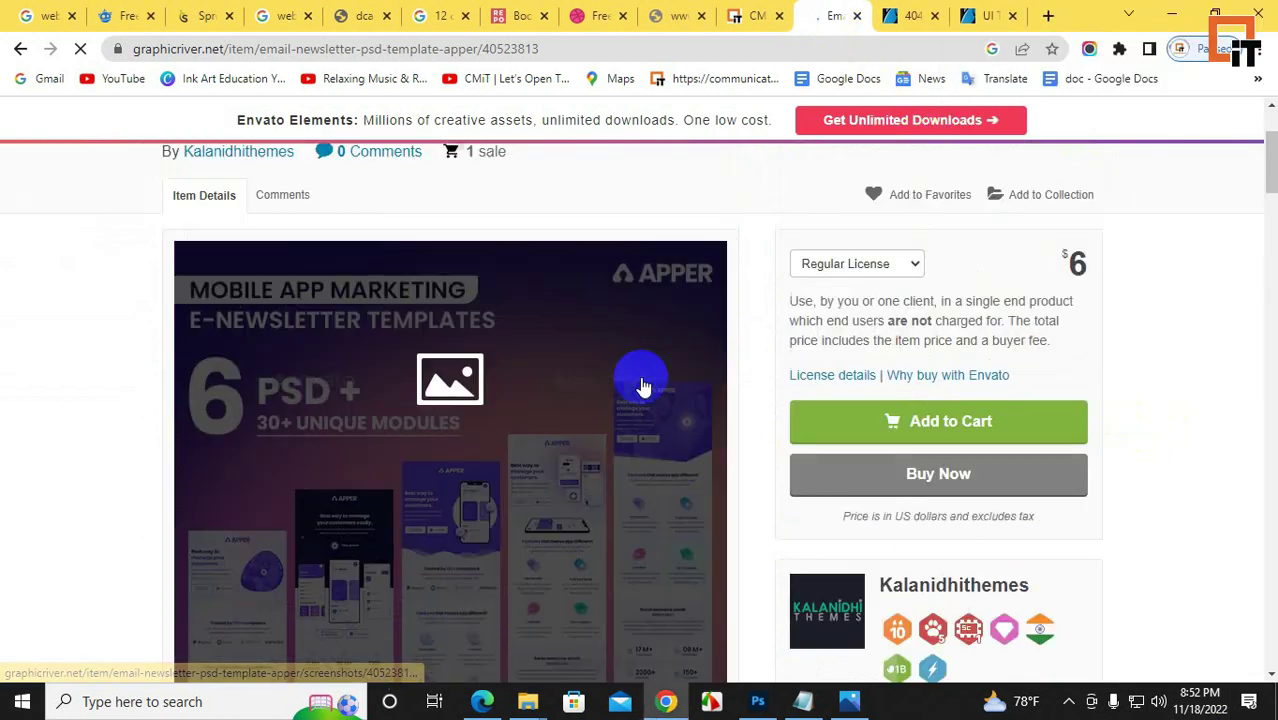
{"action": "scroll", "coordinate": [581, 404], "scroll_direction": "down", "scroll_amount": 7}
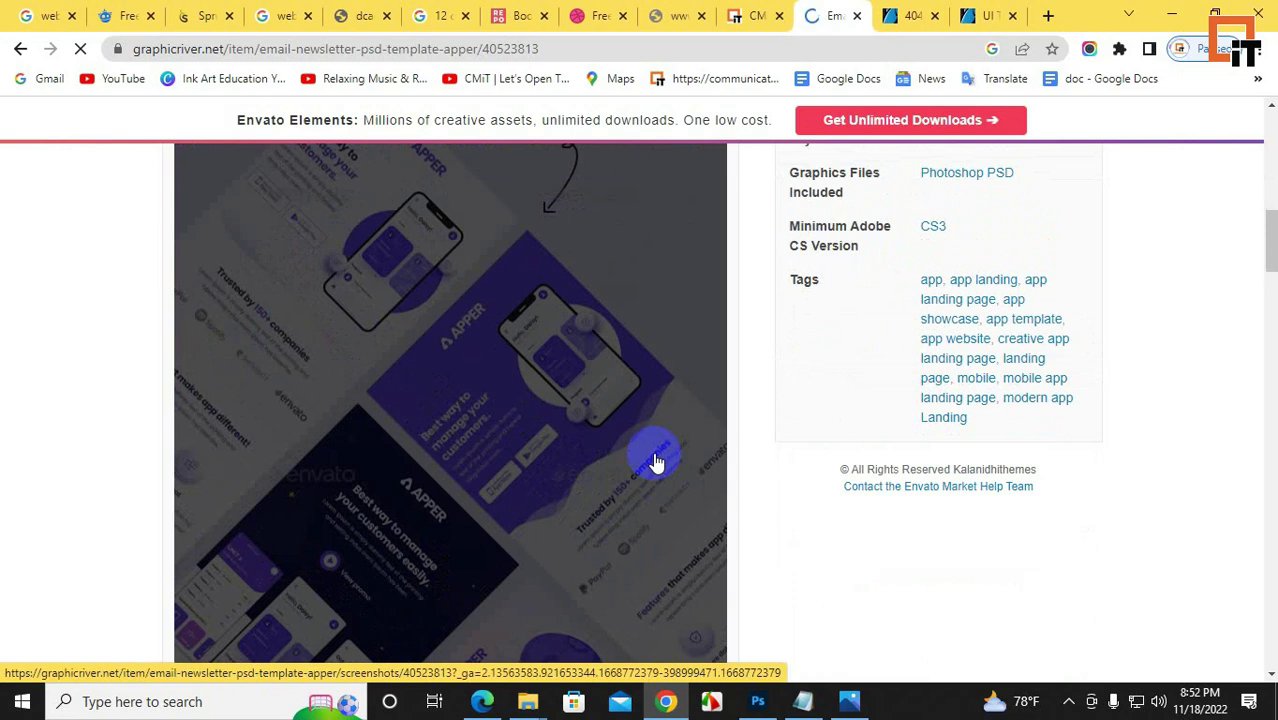
{"action": "scroll", "coordinate": [660, 458], "scroll_direction": "up", "scroll_amount": 7}
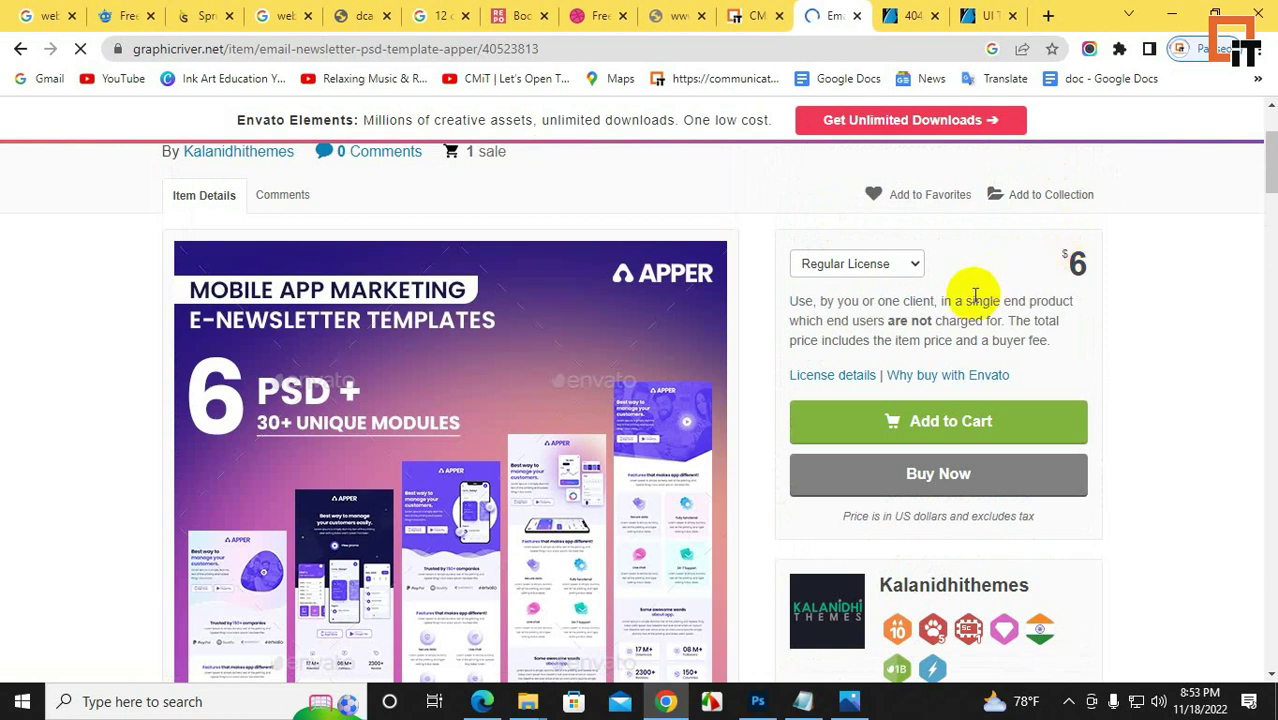
{"action": "scroll", "coordinate": [605, 379], "scroll_direction": "down", "scroll_amount": 10}
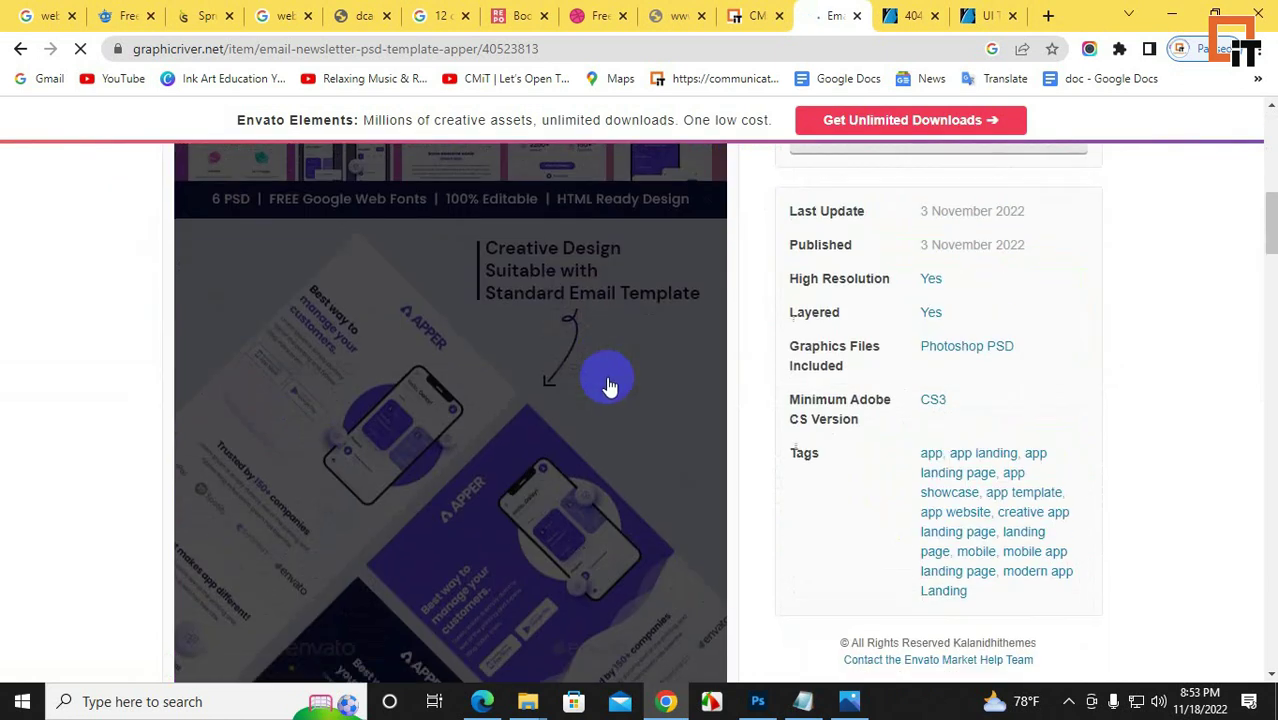
{"action": "scroll", "coordinate": [609, 386], "scroll_direction": "up", "scroll_amount": 10}
{"action": "left_click", "coordinate": [590, 460]}
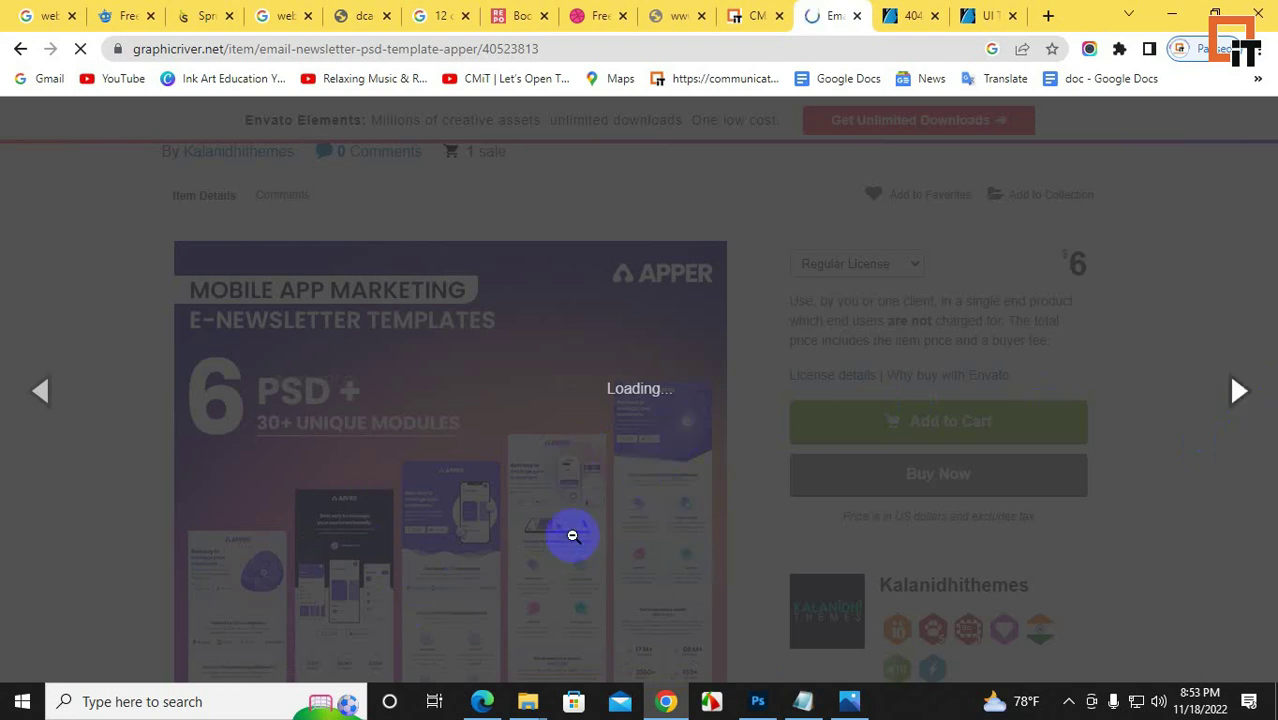
{"action": "left_click", "coordinate": [758, 701]}
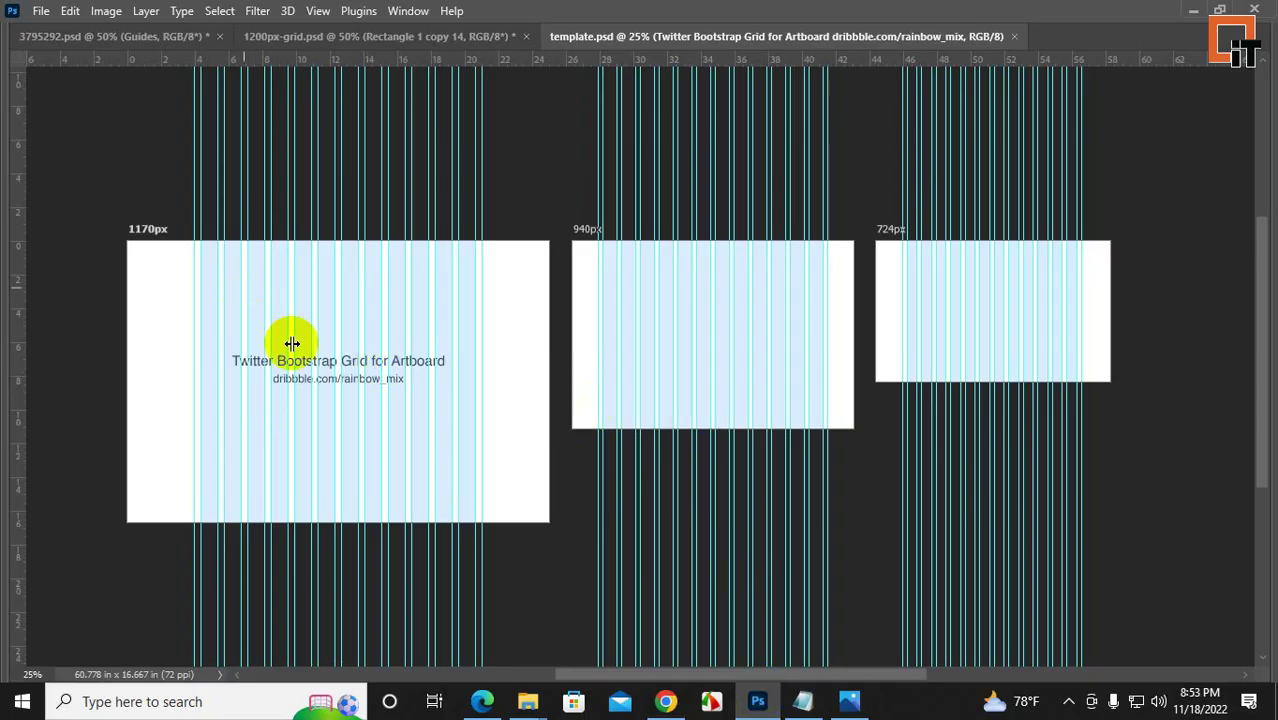
- Make every green Rectangle block visible in 1200px-grid.psd, then view 3795147.jpg in Photos
{"action": "left_click", "coordinate": [428, 40]}
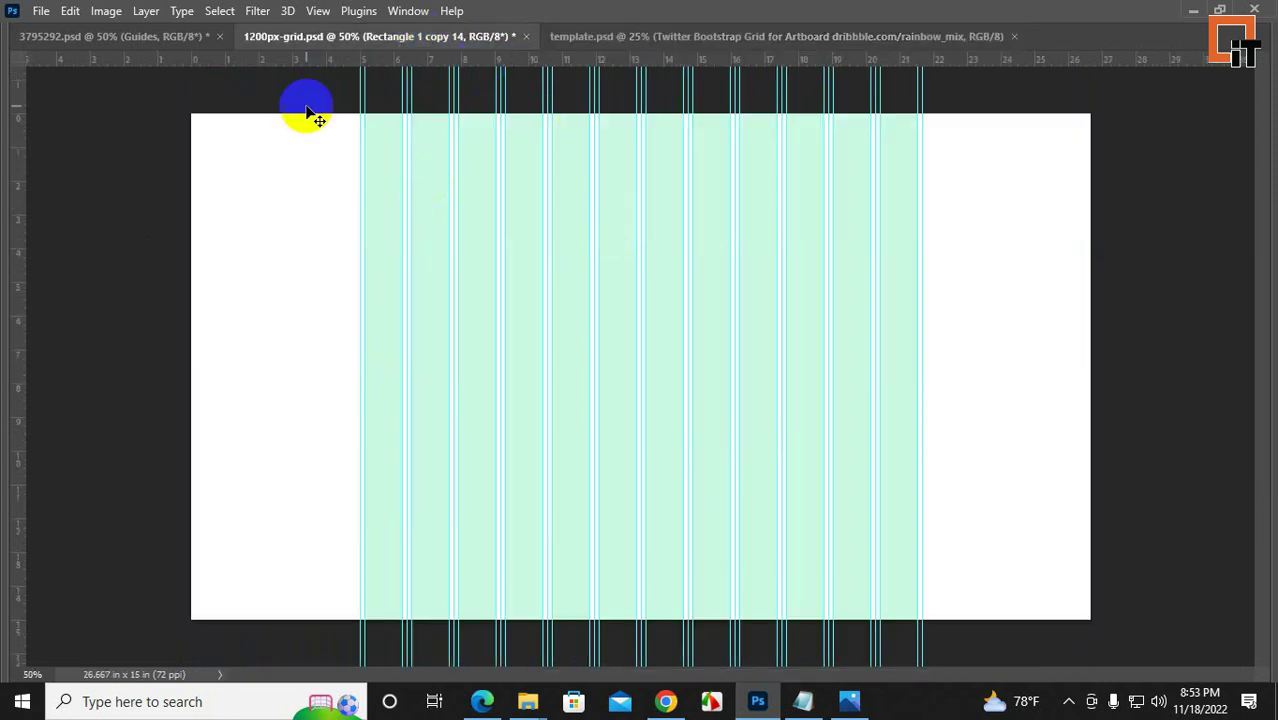
{"action": "left_click", "coordinate": [192, 37]}
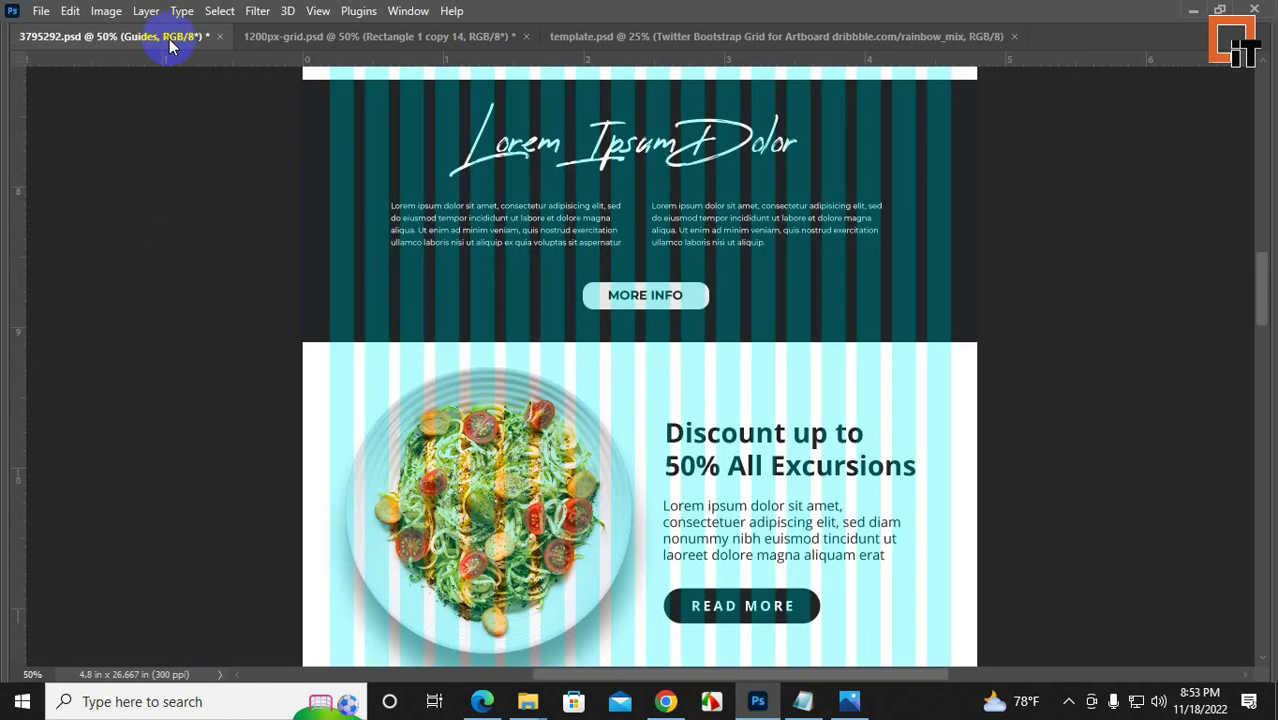
{"action": "left_click", "coordinate": [308, 37]}
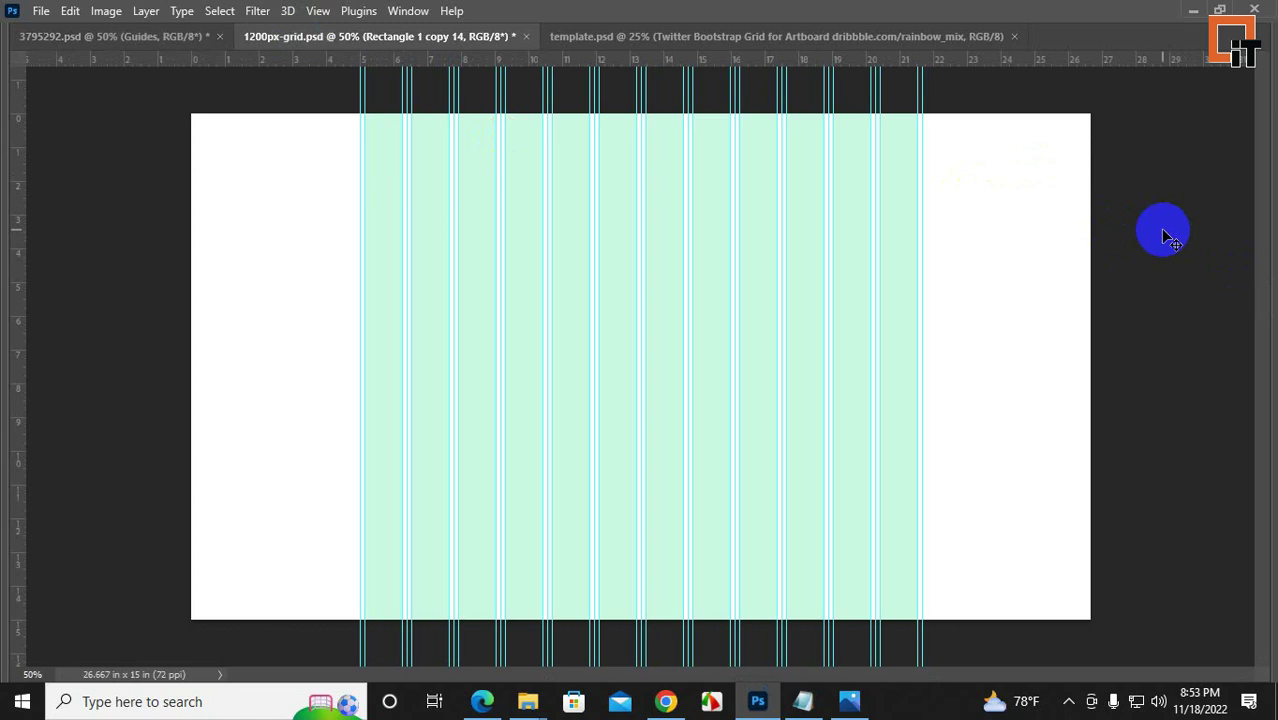
{"action": "key", "text": "F7"}
{"action": "left_click", "coordinate": [1050, 222]}
{"action": "left_click_drag", "start_coordinate": [1036, 160], "coordinate": [1048, 428]}
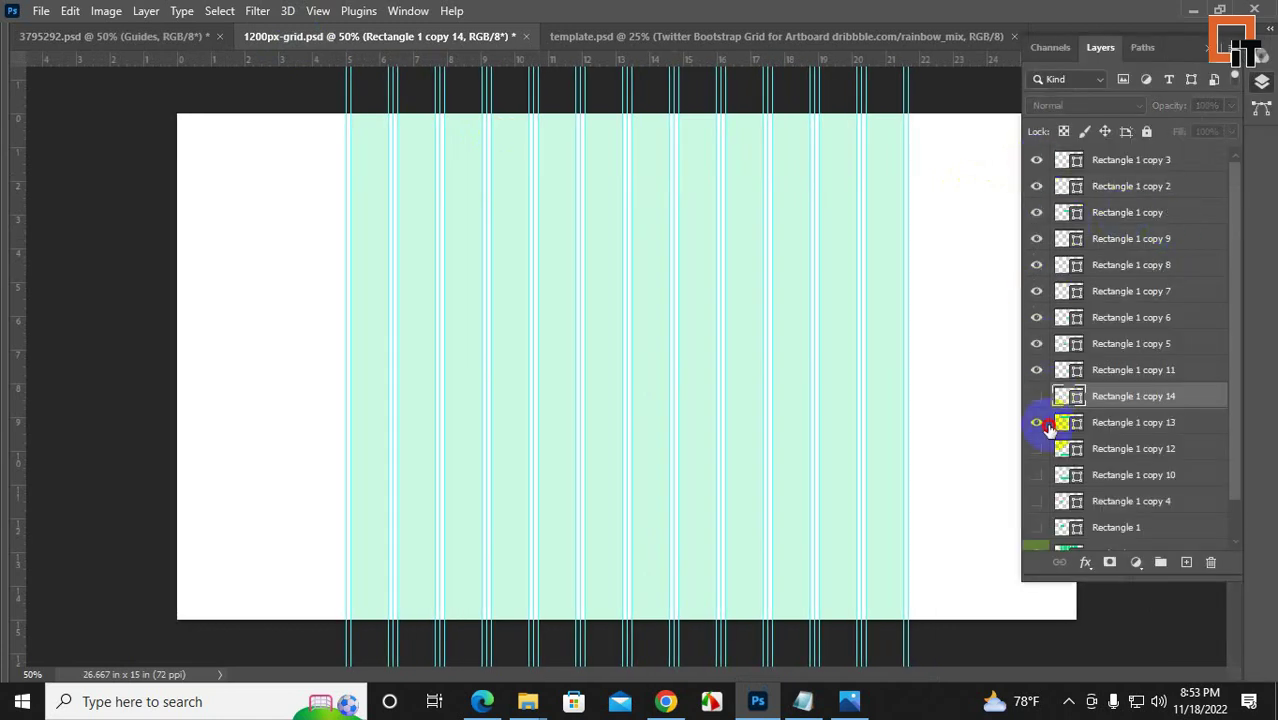
{"action": "left_click_drag", "start_coordinate": [1035, 527], "coordinate": [1036, 527]}
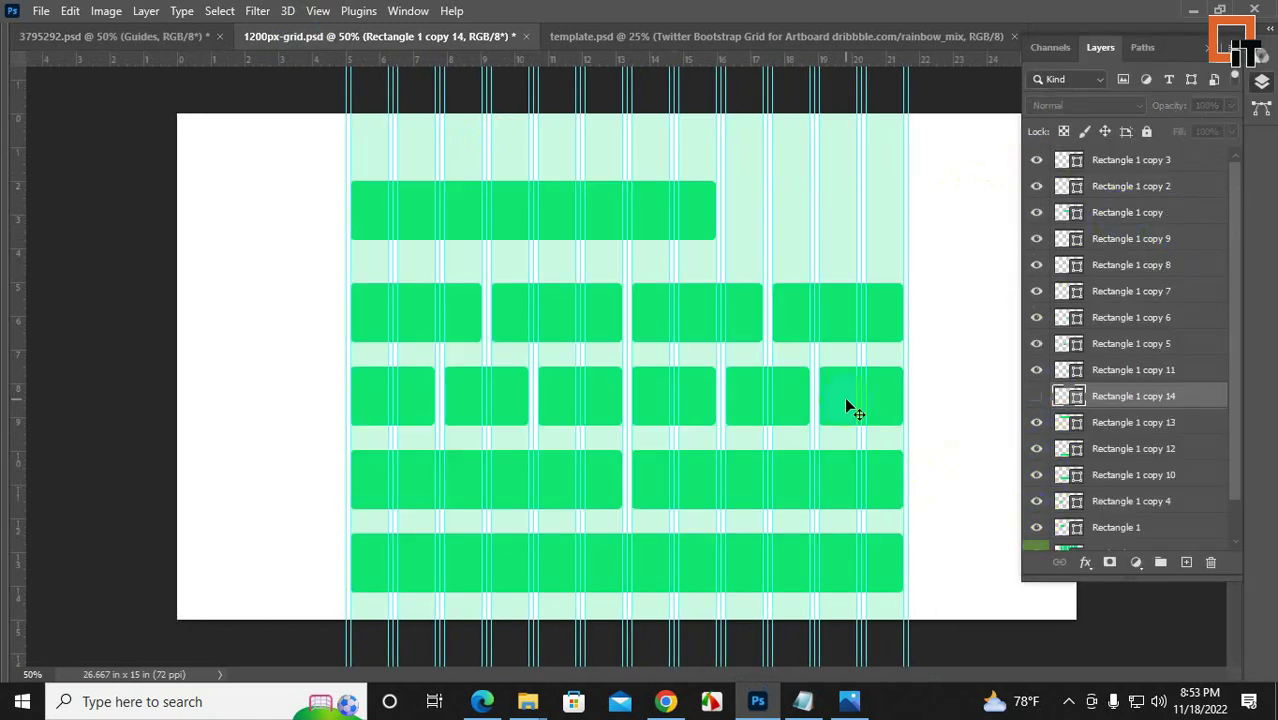
{"action": "left_click", "coordinate": [1038, 398]}
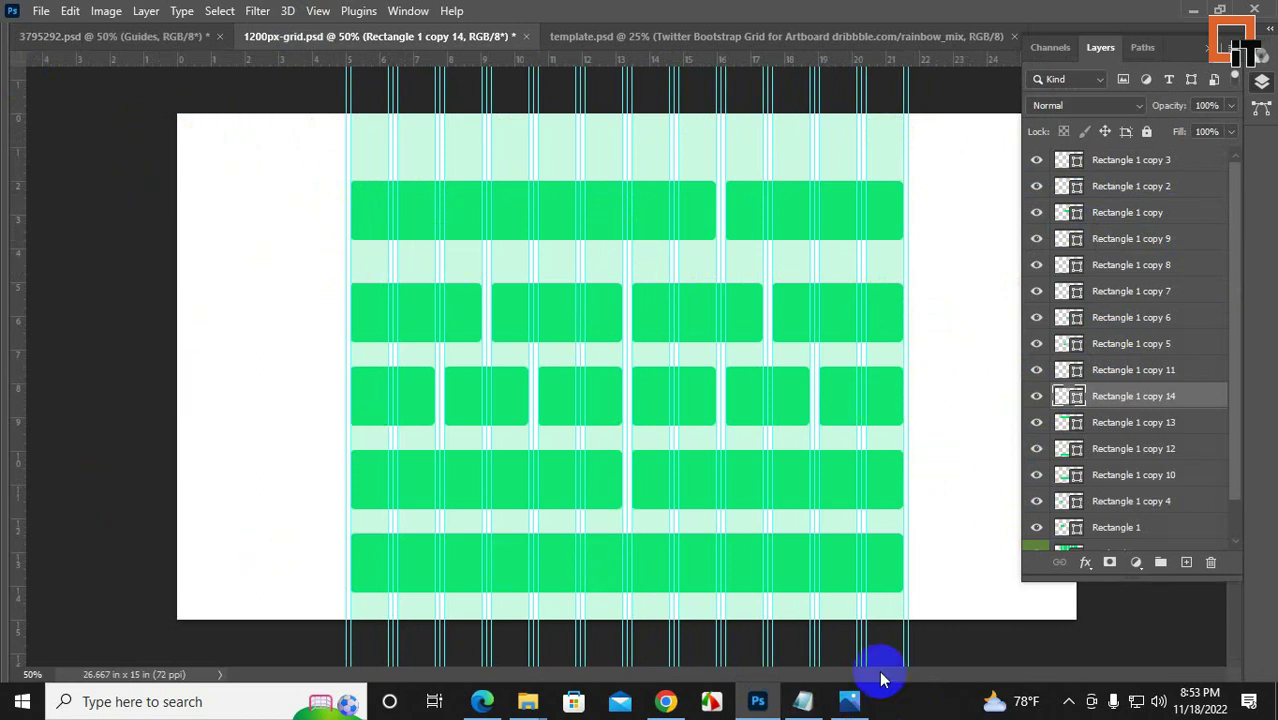
{"action": "left_click", "coordinate": [849, 699]}
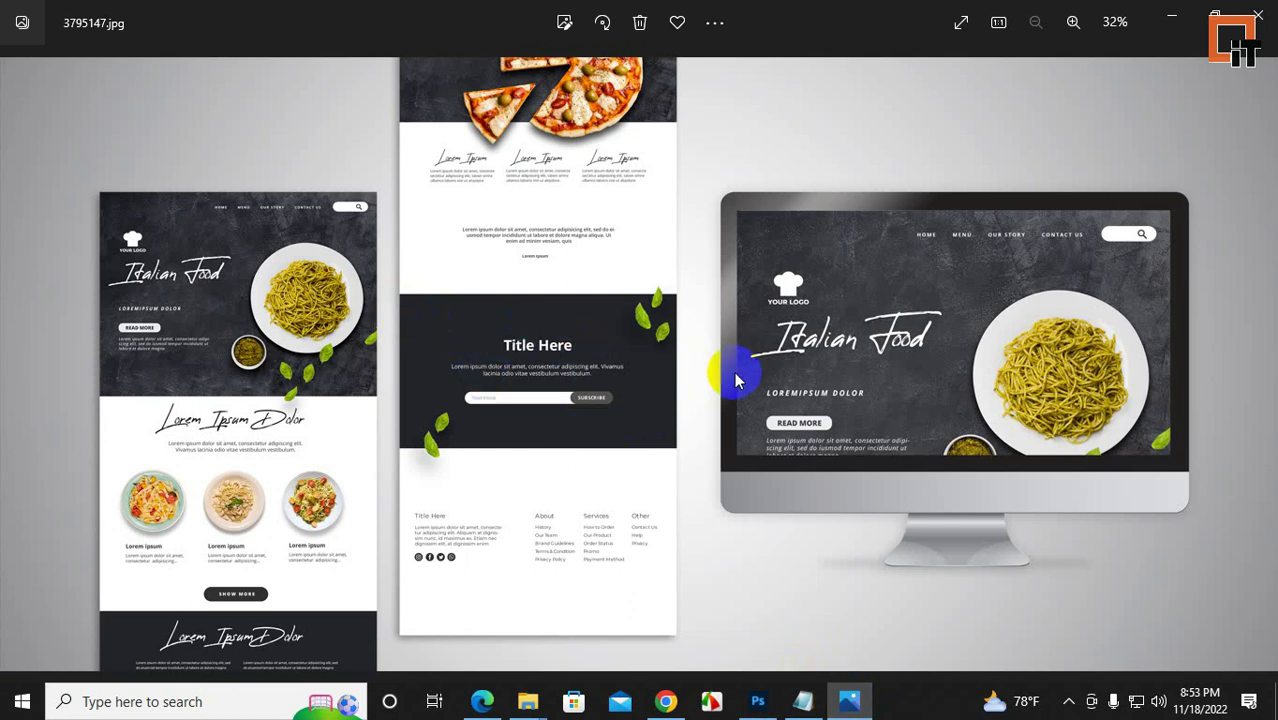
- Zoom into 3795147.jpg to inspect its pizza section and footer, then close Photos
{"action": "left_click", "coordinate": [420, 330]}
{"action": "left_click", "coordinate": [355, 306]}
{"action": "left_click", "coordinate": [400, 375]}
{"action": "left_click", "coordinate": [548, 320]}
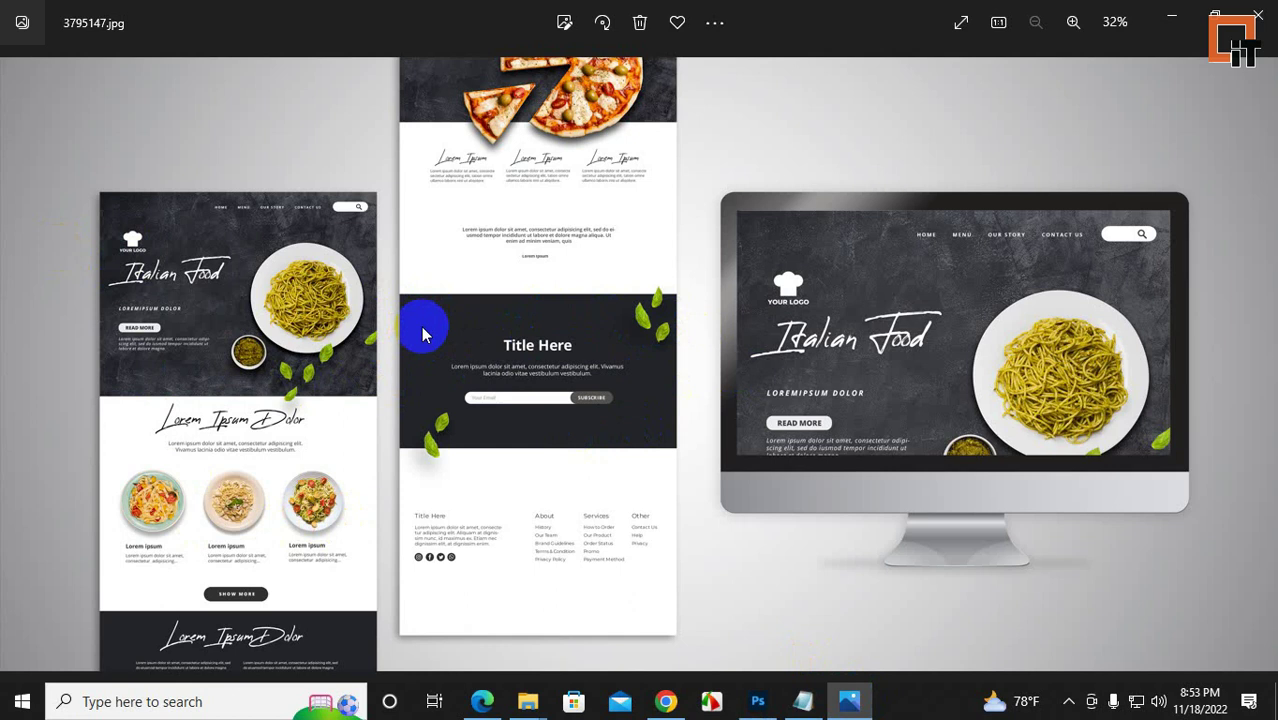
{"action": "scroll", "coordinate": [533, 362], "scroll_direction": "up", "scroll_amount": 3}
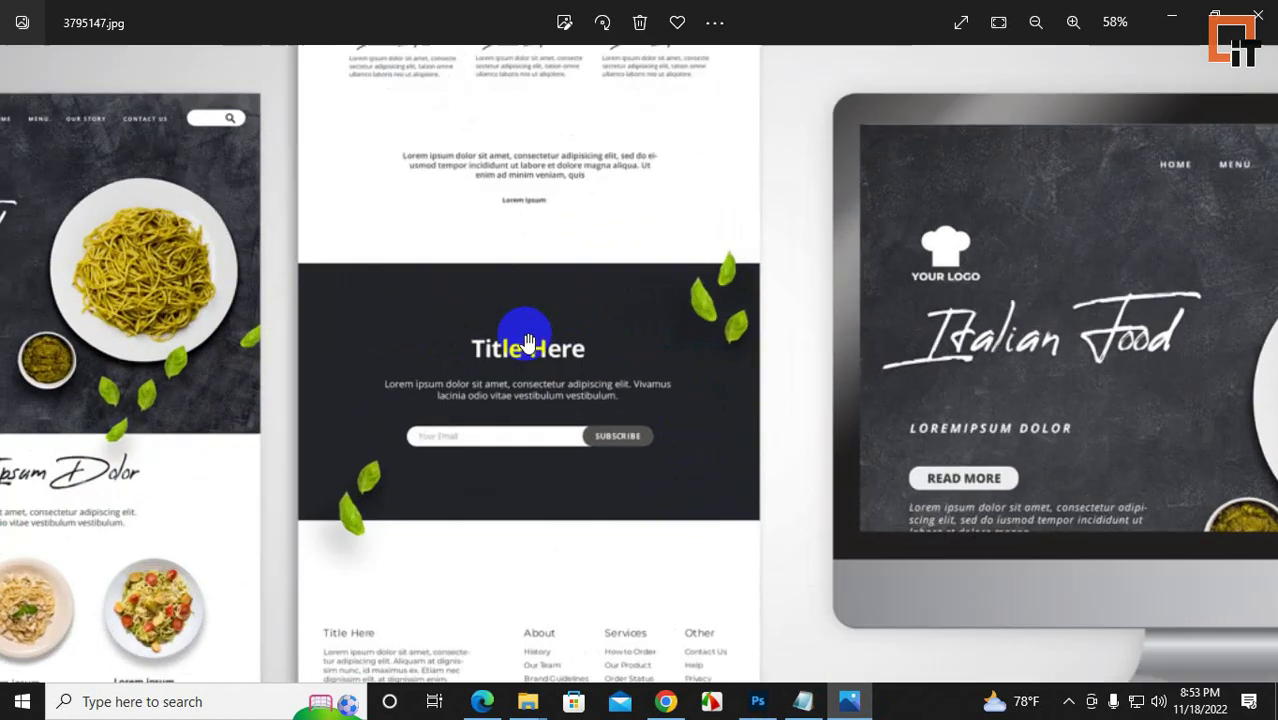
{"action": "left_click_drag", "start_coordinate": [527, 275], "coordinate": [516, 499]}
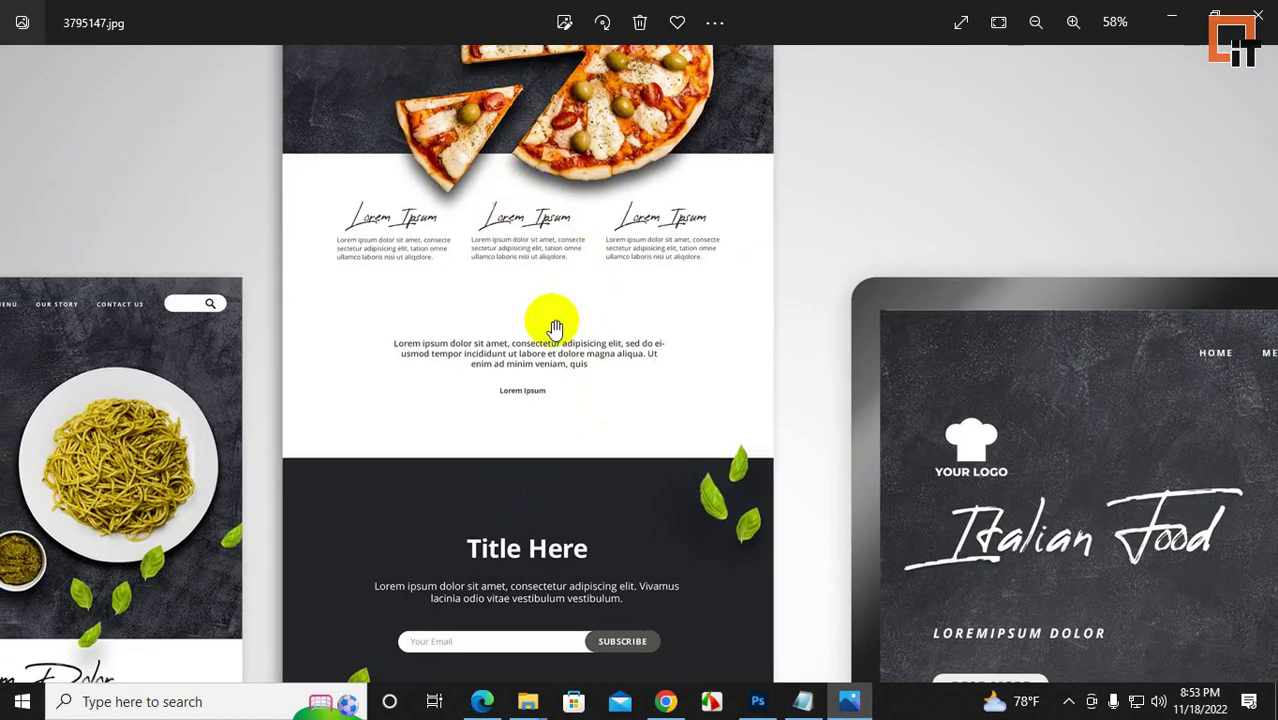
{"action": "left_click_drag", "start_coordinate": [599, 676], "coordinate": [618, 432]}
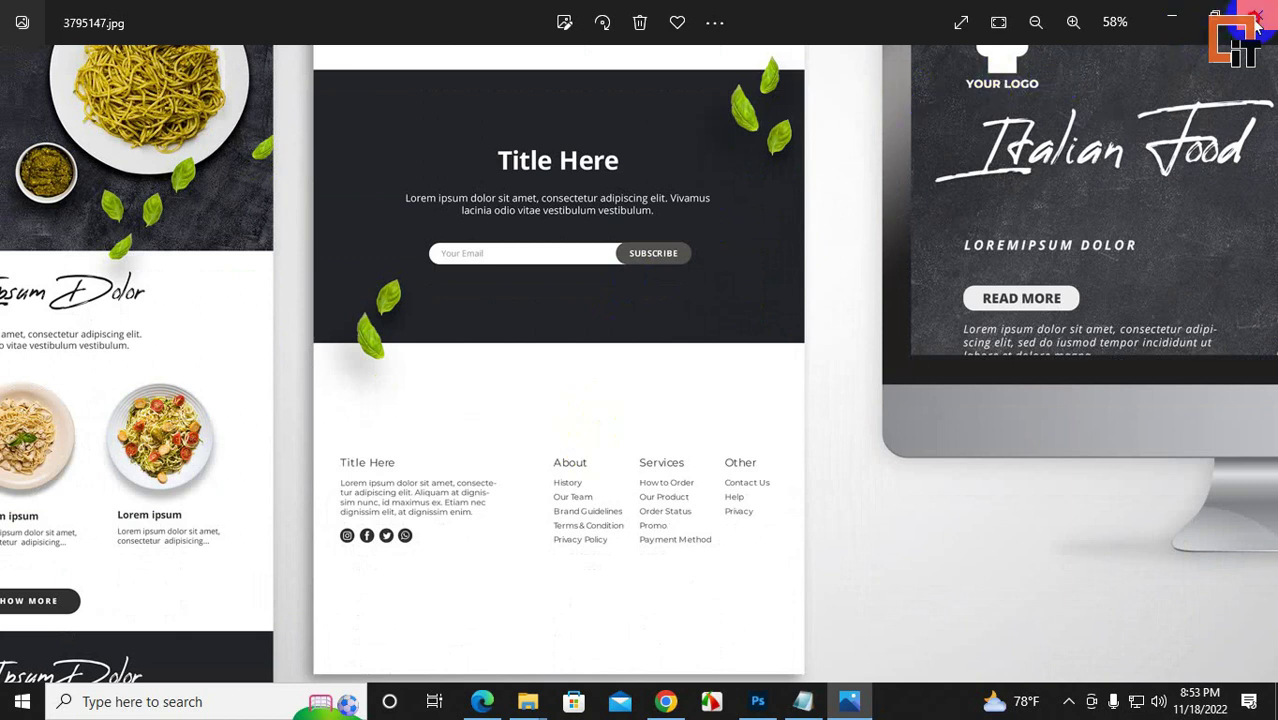
{"action": "left_click", "coordinate": [1257, 16]}
{"action": "left_click", "coordinate": [60, 36]}
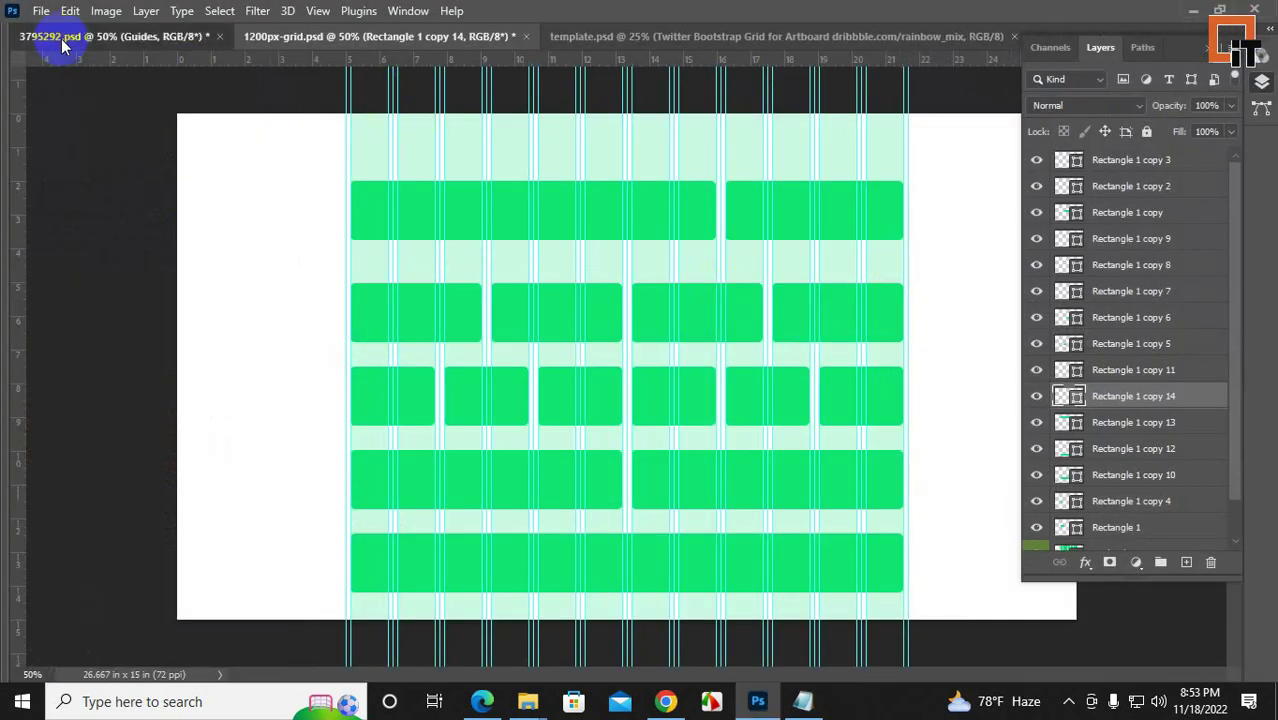
- In 3795292.psd, expand Group 1 and toggle the navigation menu text to see what it contains
{"action": "scroll", "coordinate": [787, 337], "scroll_direction": "up", "scroll_amount": 15}
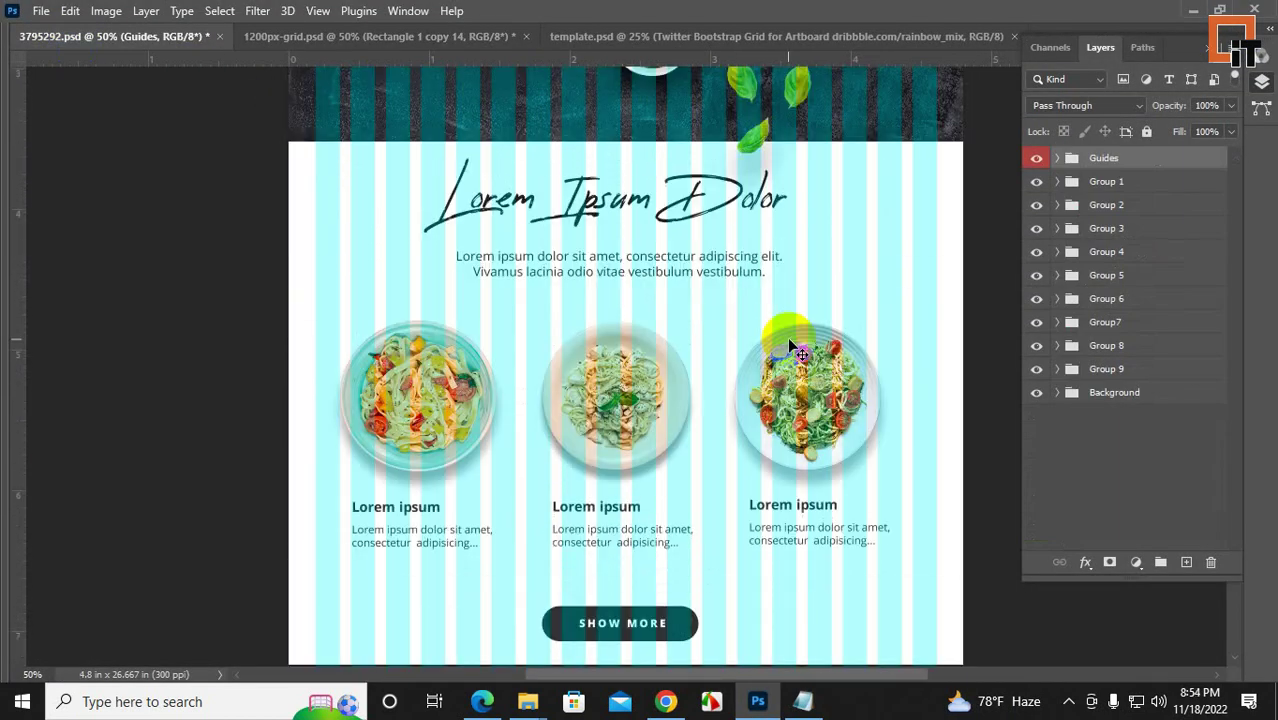
{"action": "scroll", "coordinate": [792, 347], "scroll_direction": "up", "scroll_amount": 8}
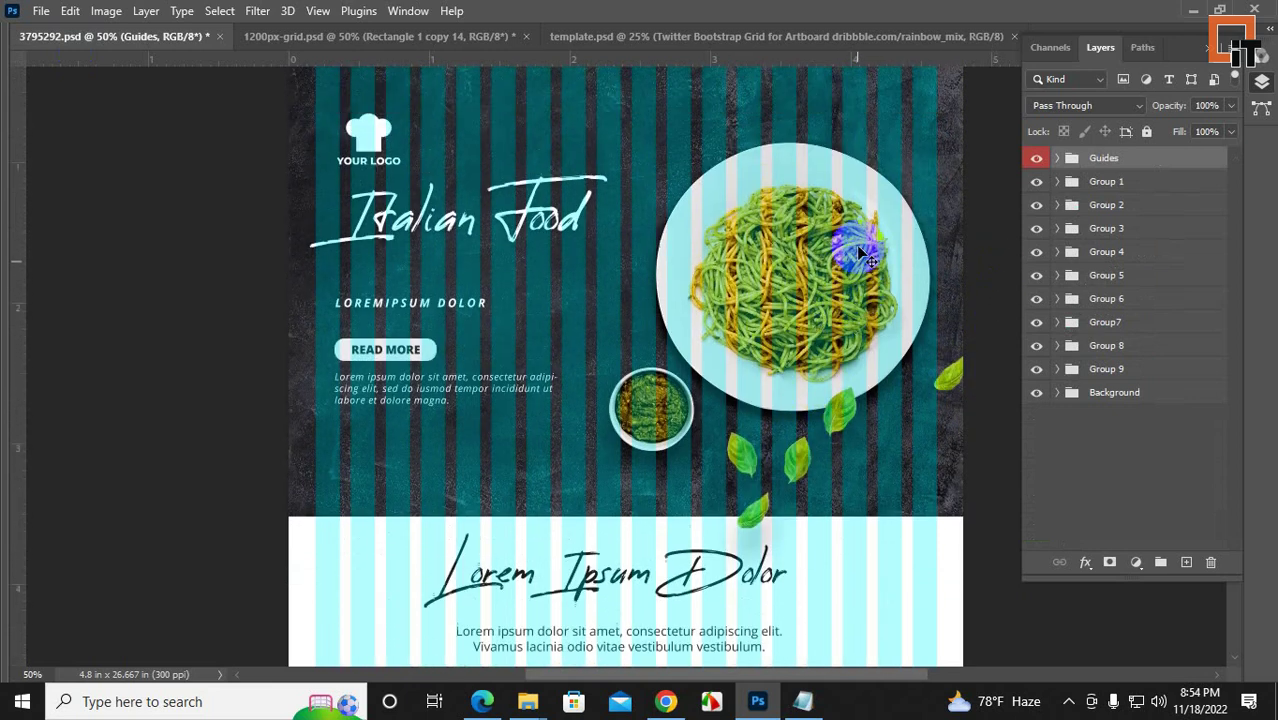
{"action": "scroll", "coordinate": [640, 308], "scroll_direction": "up", "scroll_amount": 1}
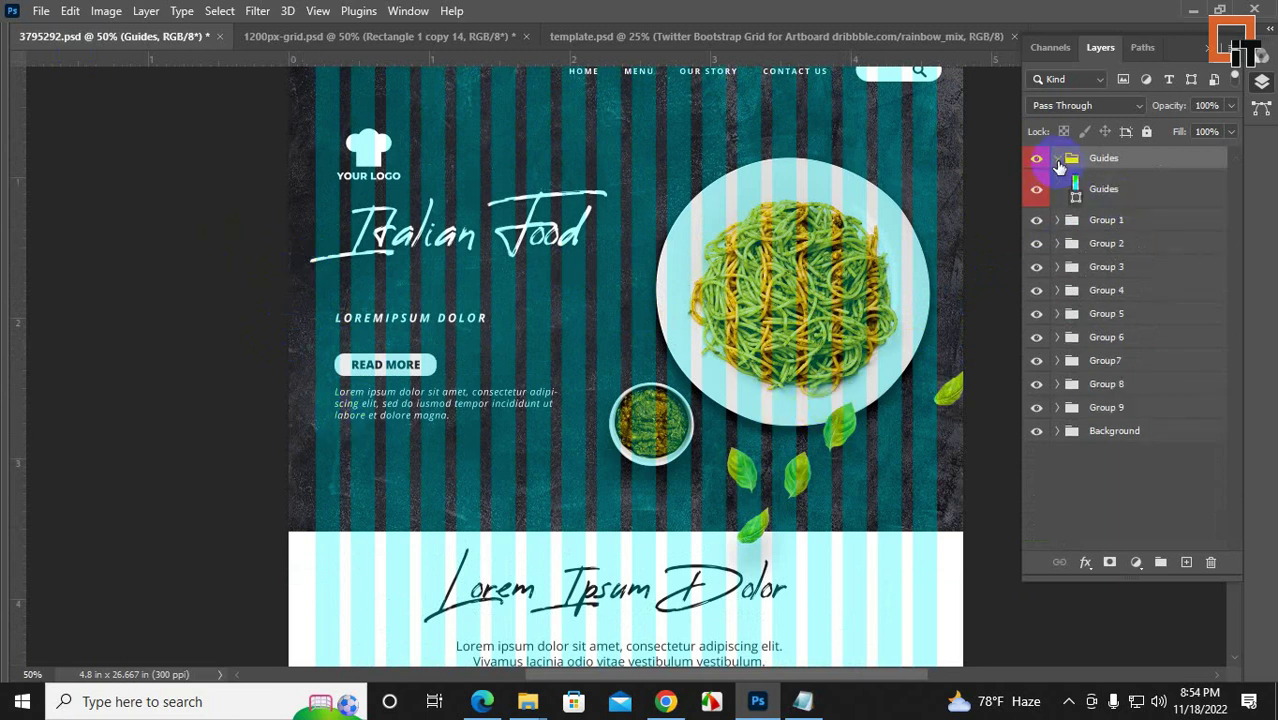
{"action": "left_click", "coordinate": [1058, 182]}
{"action": "scroll", "coordinate": [836, 320], "scroll_direction": "up", "scroll_amount": 2}
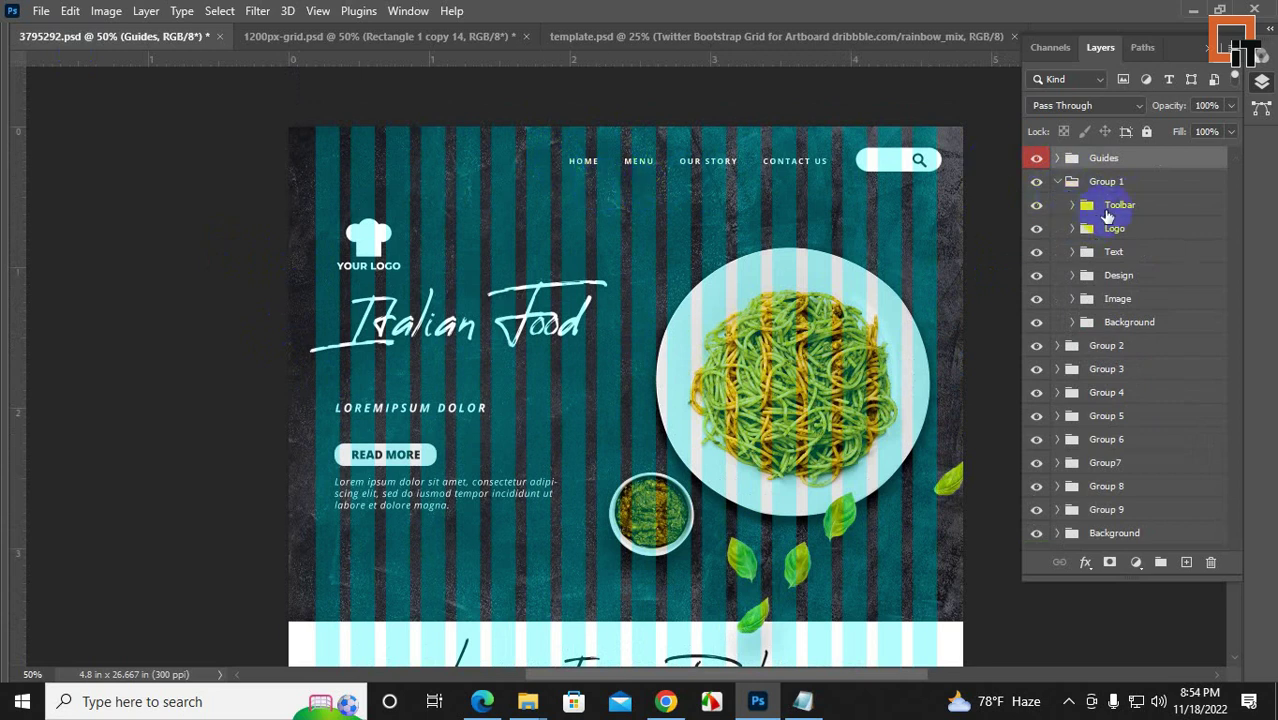
{"action": "left_click", "coordinate": [1036, 207]}
{"action": "left_click", "coordinate": [1036, 207]}
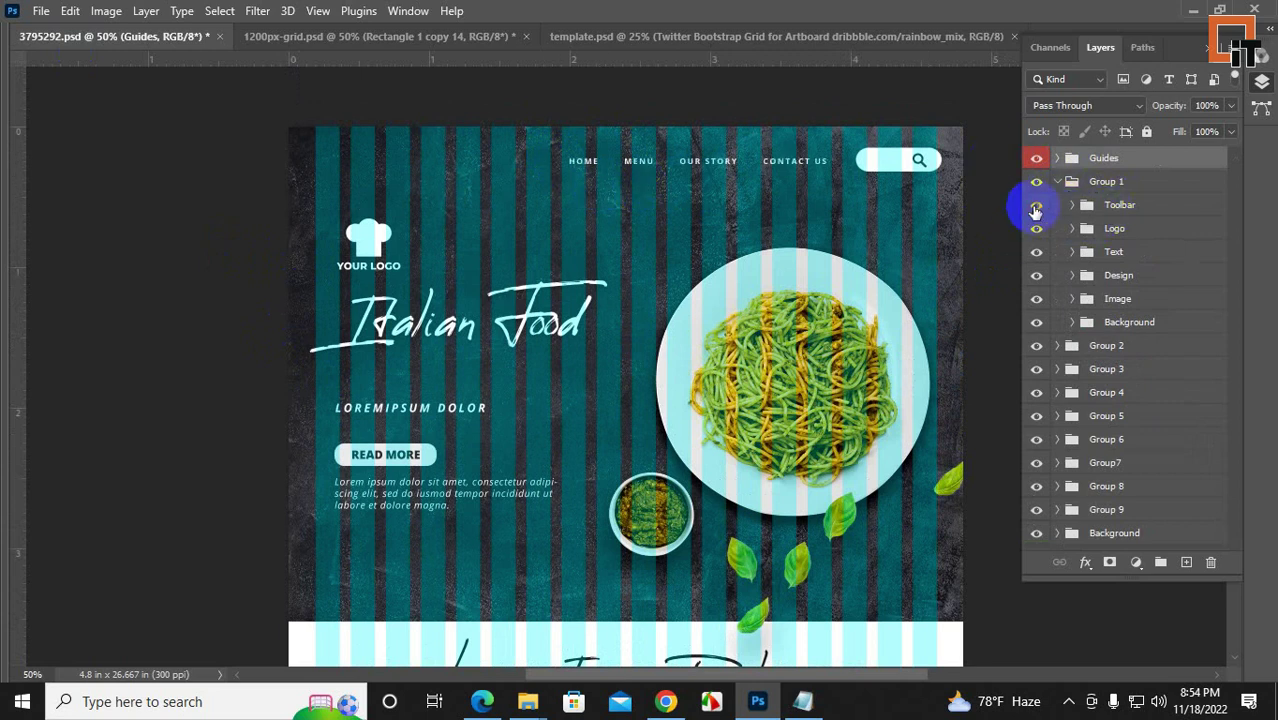
{"action": "left_click", "coordinate": [1036, 207]}
{"action": "left_click", "coordinate": [1036, 207]}
{"action": "left_click", "coordinate": [1036, 207]}
{"action": "left_click", "coordinate": [1036, 207]}
{"action": "left_click", "coordinate": [1036, 207]}
{"action": "left_click", "coordinate": [1036, 207]}
{"action": "left_click", "coordinate": [1036, 207]}
{"action": "left_click", "coordinate": [1036, 207]}
- Toggle the YOUR LOGO, Italian Food text, and READ MORE/search bar sub-groups to identify them
{"action": "left_click", "coordinate": [1036, 229]}
{"action": "left_click", "coordinate": [1036, 229]}
{"action": "left_click", "coordinate": [1036, 229]}
{"action": "left_click", "coordinate": [1036, 229]}
{"action": "left_click", "coordinate": [1036, 252]}
{"action": "left_click", "coordinate": [1036, 252]}
{"action": "left_click", "coordinate": [1036, 276]}
{"action": "left_click", "coordinate": [1036, 276]}
{"action": "left_click", "coordinate": [1036, 276]}
{"action": "left_click", "coordinate": [1036, 276]}
- Toggle the pasta plate image and dark backdrop sub-groups to identify them
{"action": "left_click", "coordinate": [1036, 299]}
{"action": "left_click", "coordinate": [1036, 299]}
{"action": "left_click", "coordinate": [1036, 299]}
{"action": "left_click", "coordinate": [1036, 299]}
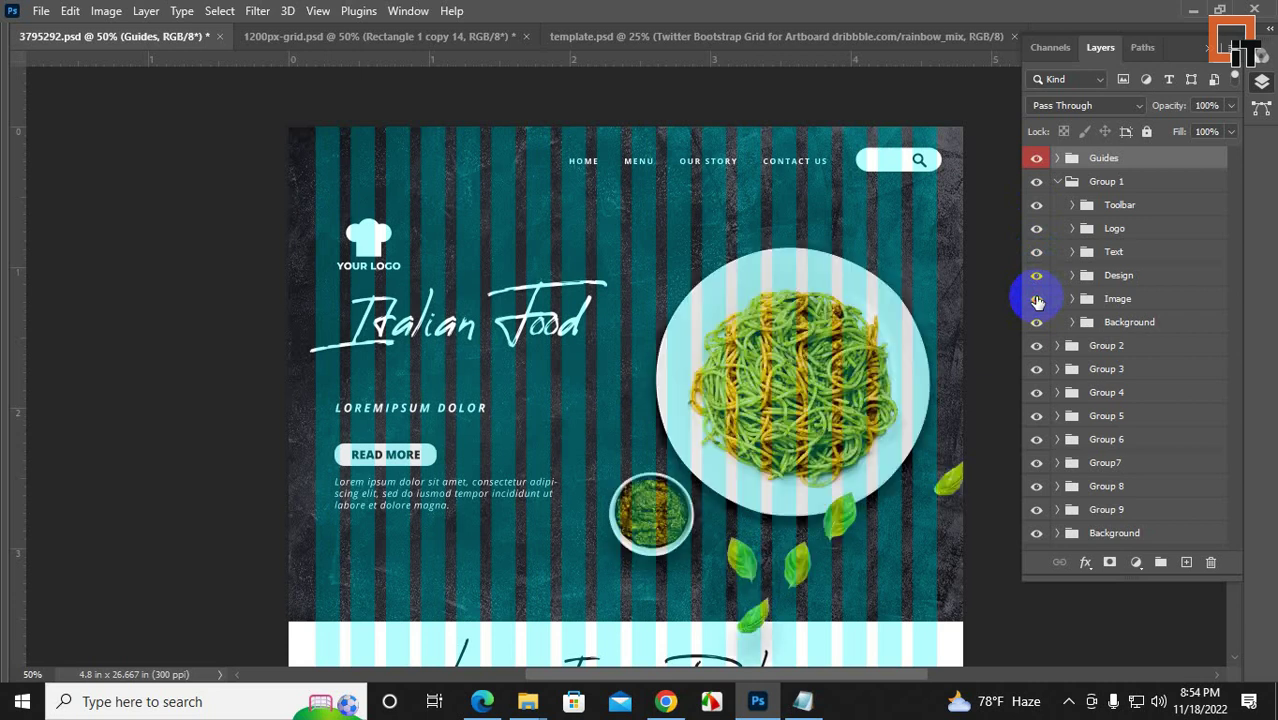
{"action": "left_click", "coordinate": [1036, 299]}
{"action": "left_click", "coordinate": [1036, 299]}
{"action": "left_click", "coordinate": [1036, 322]}
{"action": "left_click", "coordinate": [1036, 322]}
{"action": "left_click", "coordinate": [1036, 322]}
{"action": "left_click", "coordinate": [1036, 322]}
- Collapse Group 1, close template.psd, and begin closing 1200px-grid.psd
{"action": "left_click", "coordinate": [1057, 181]}
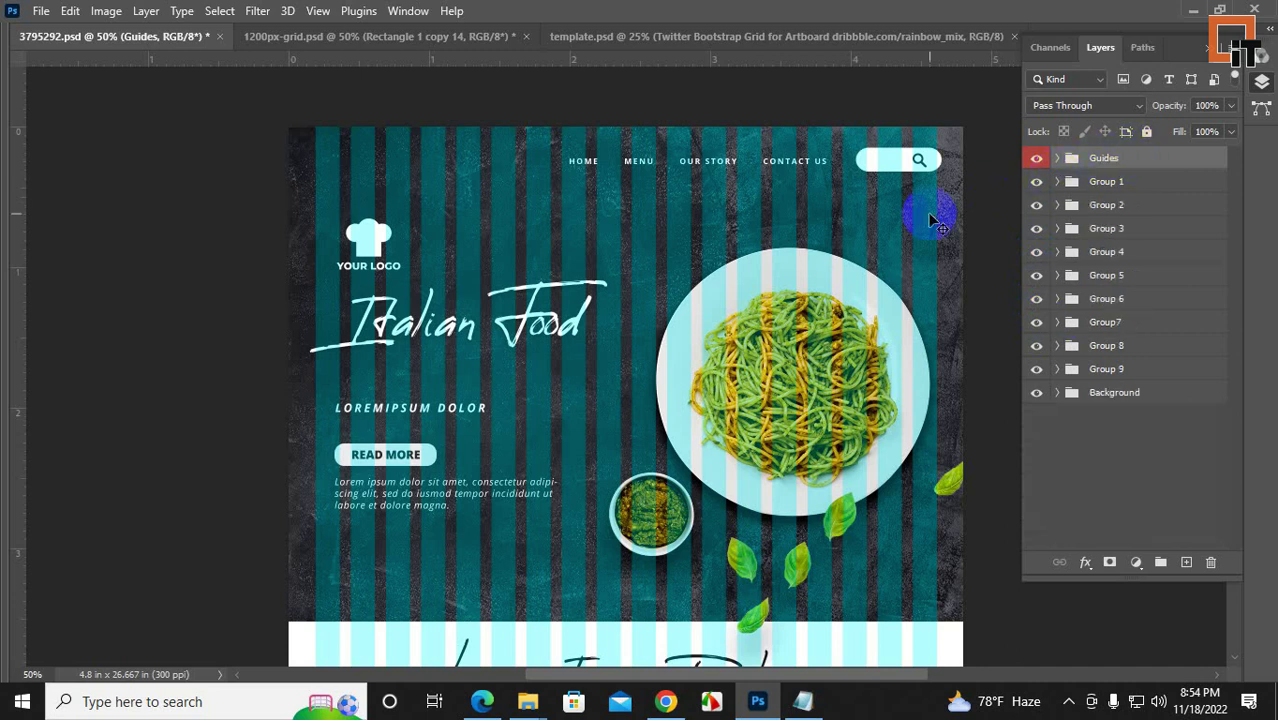
{"action": "scroll", "coordinate": [640, 345], "scroll_direction": "down", "scroll_amount": 5}
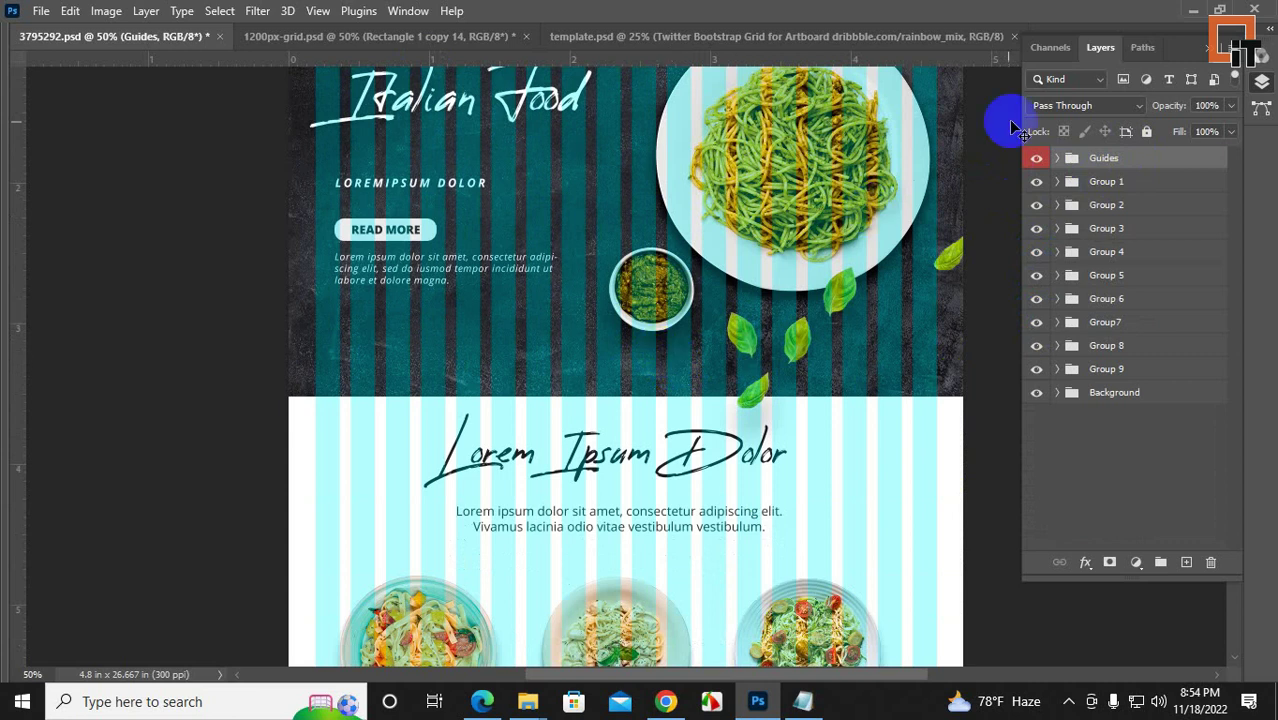
{"action": "left_click", "coordinate": [1057, 181]}
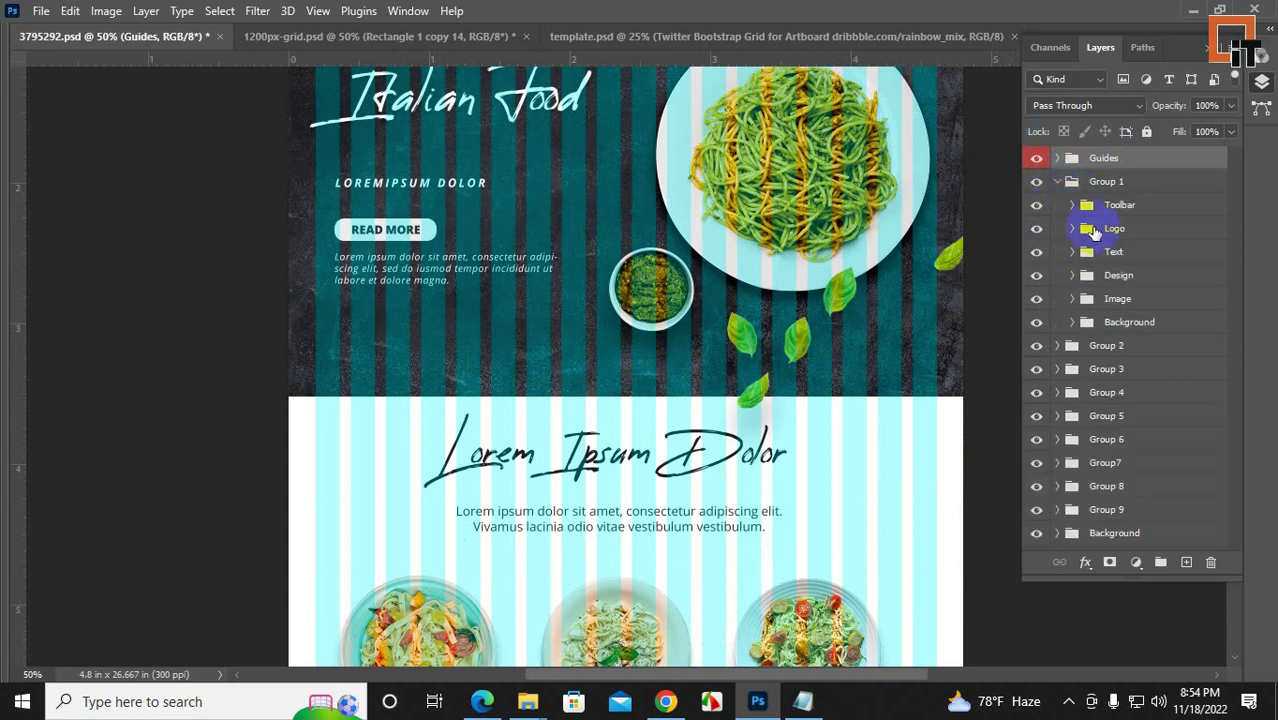
{"action": "left_click", "coordinate": [1058, 181]}
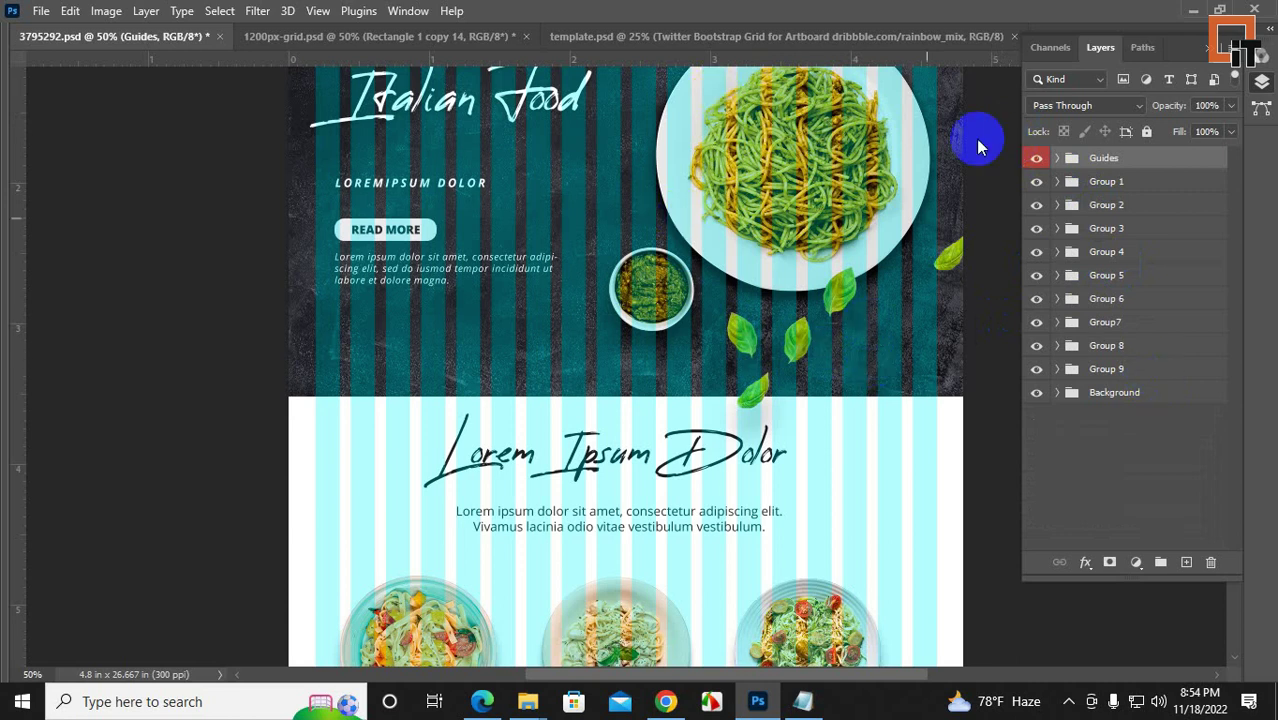
{"action": "left_click", "coordinate": [1013, 36]}
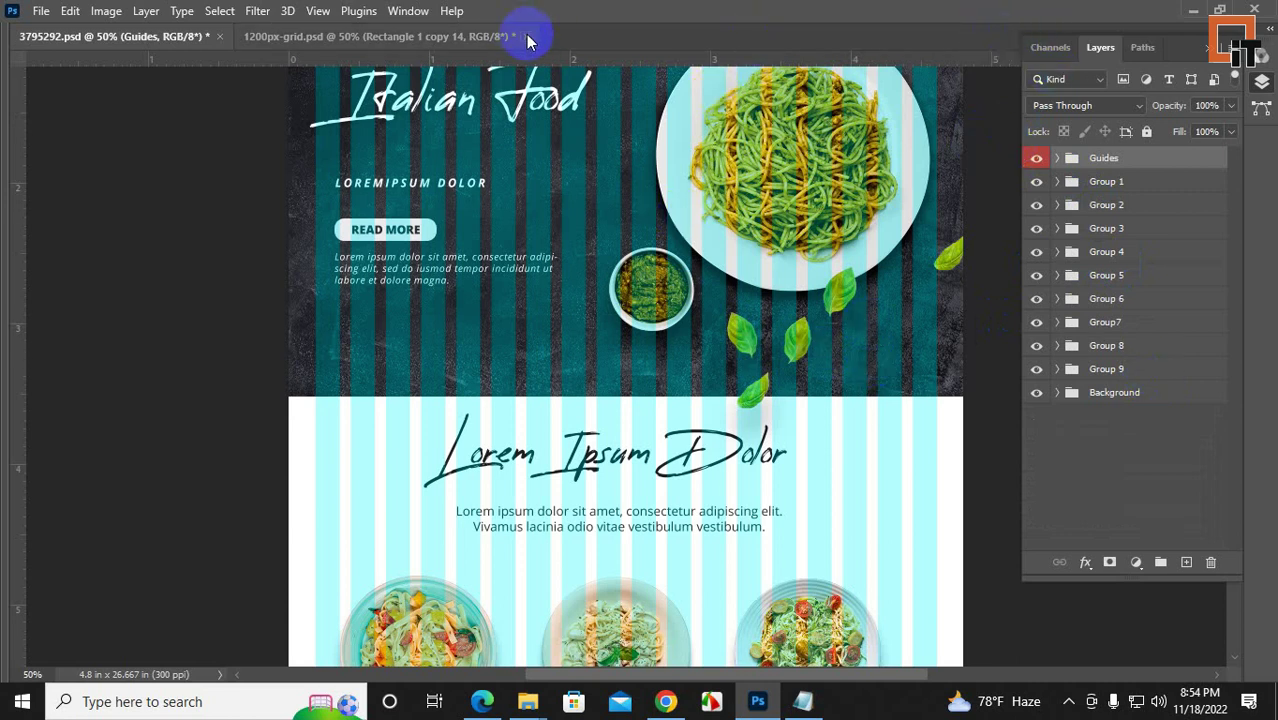
{"action": "left_click", "coordinate": [520, 36]}
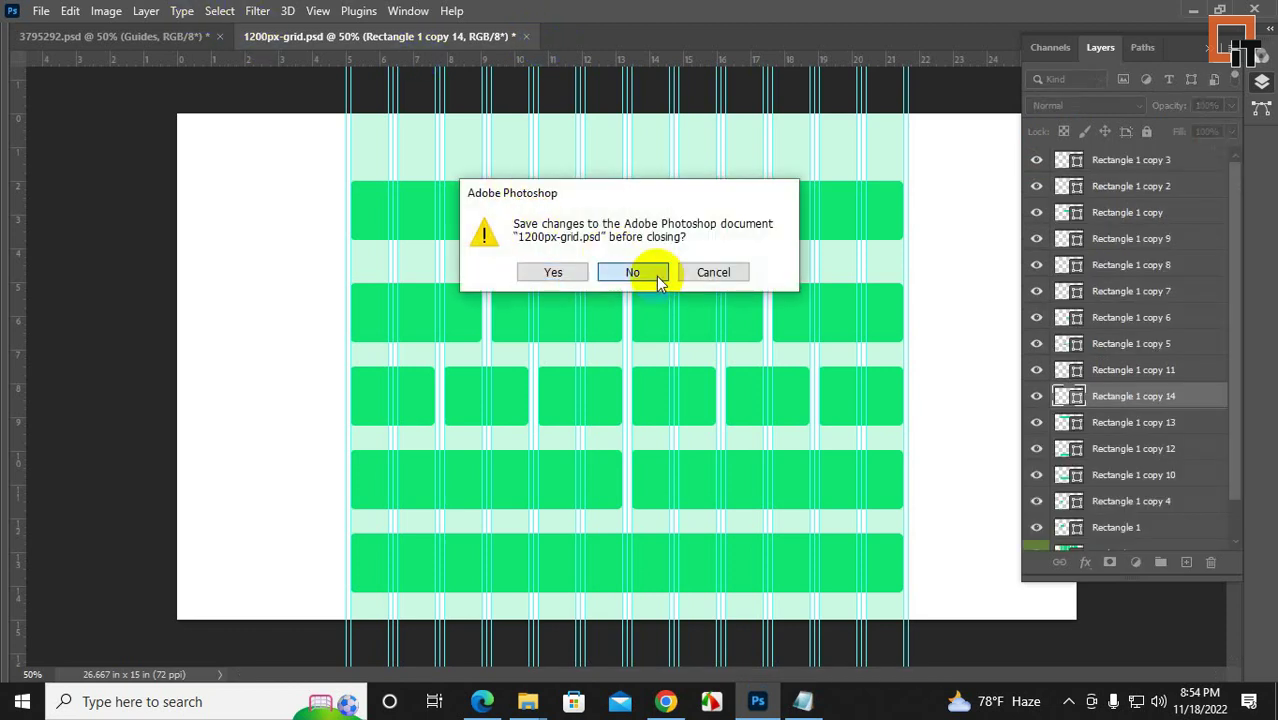
- Close 1200px-grid.psd and 3795292.psd without saving changes
{"action": "left_click", "coordinate": [650, 274]}
{"action": "left_click", "coordinate": [220, 38]}
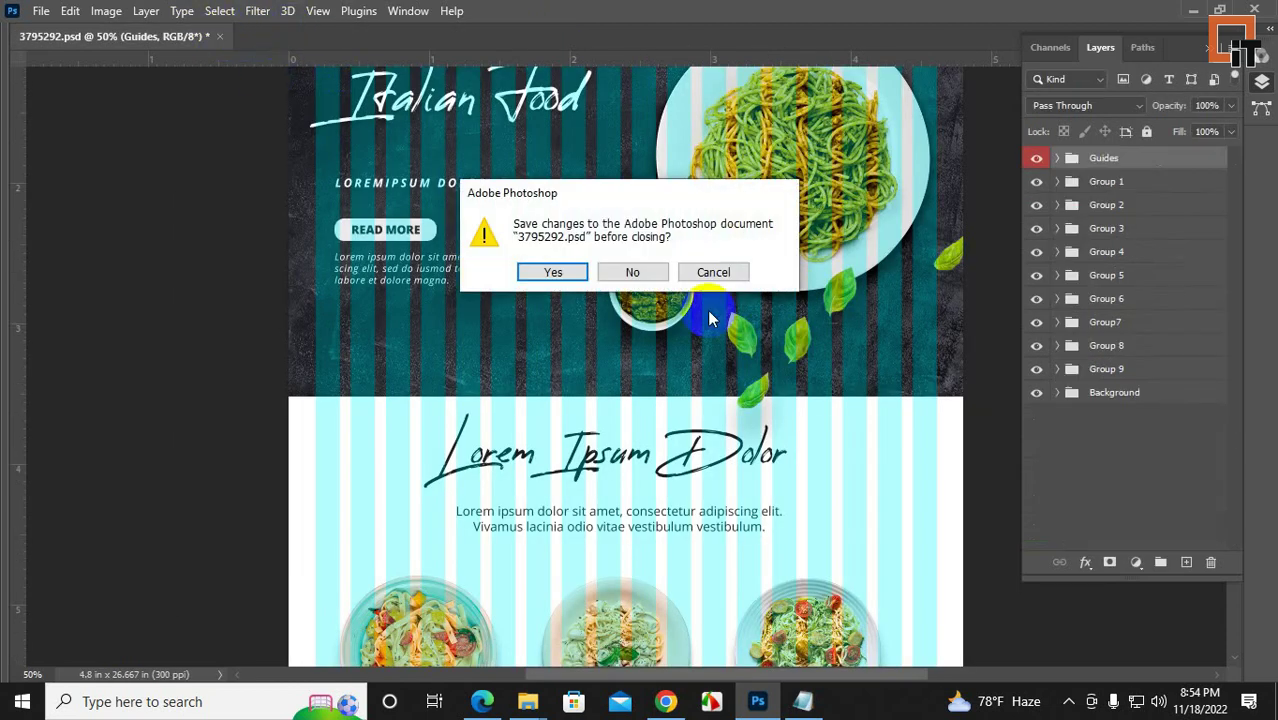
{"action": "left_click", "coordinate": [624, 271]}
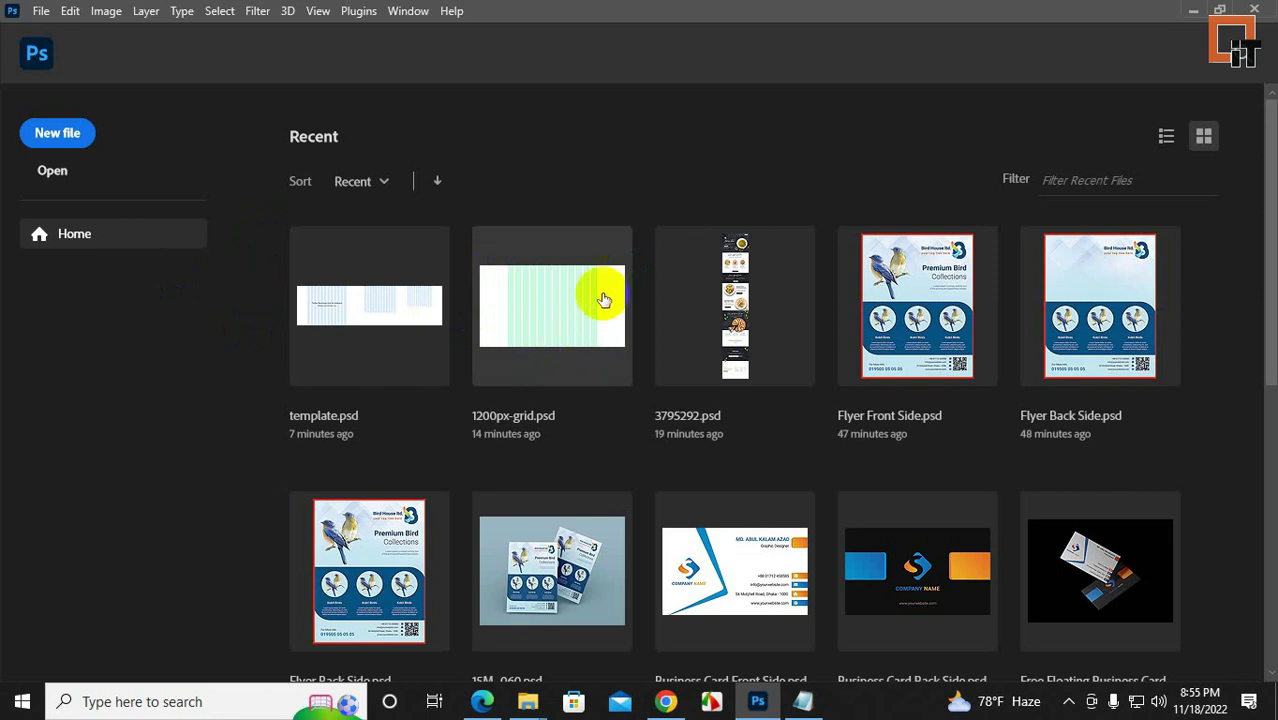
- Reopen 1200px-grid.psd from Recent files and check its Grid Columns layer visibility
{"action": "left_click", "coordinate": [540, 372]}
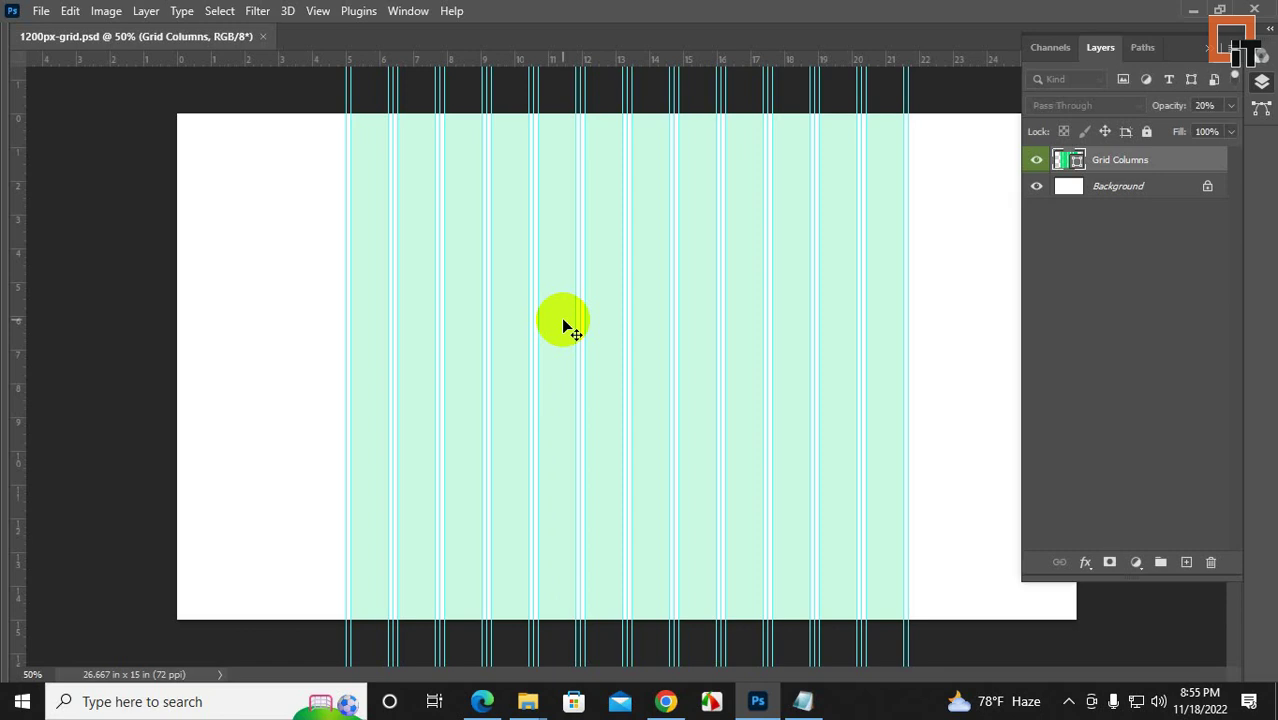
{"action": "left_click", "coordinate": [312, 108]}
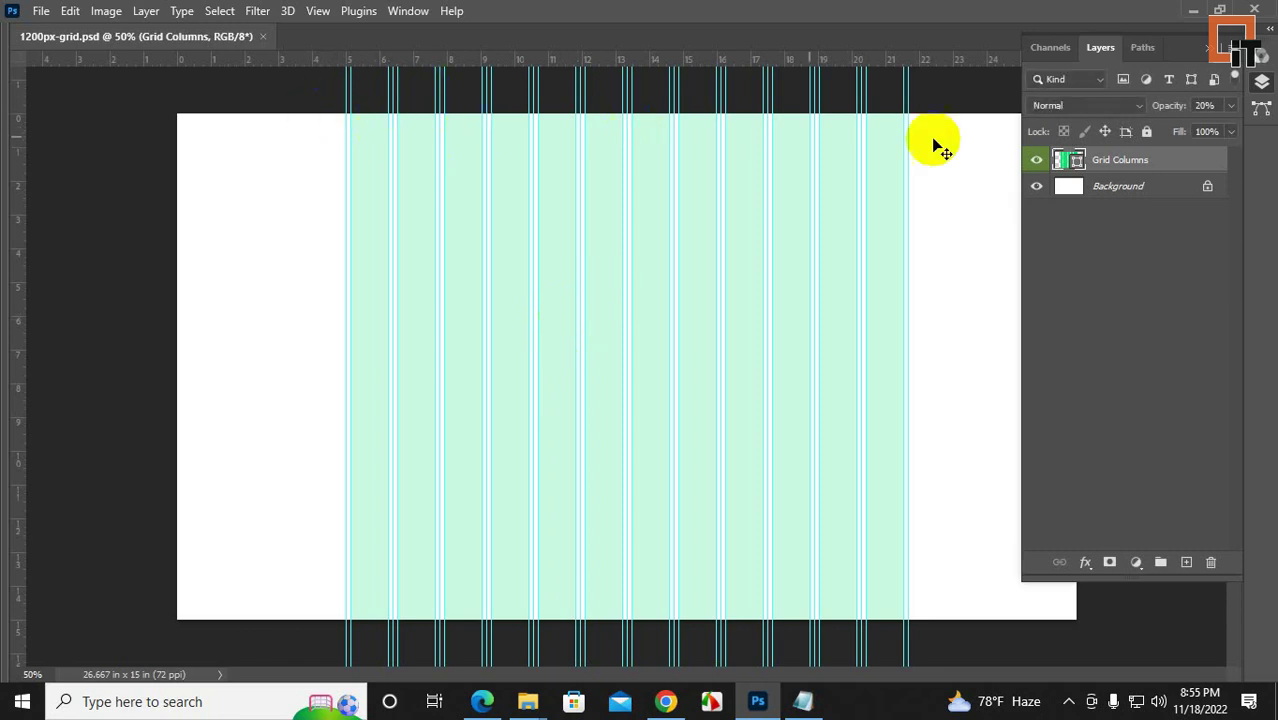
{"action": "left_click", "coordinate": [1036, 161]}
{"action": "left_click", "coordinate": [1037, 163]}
{"action": "left_click", "coordinate": [348, 86]}
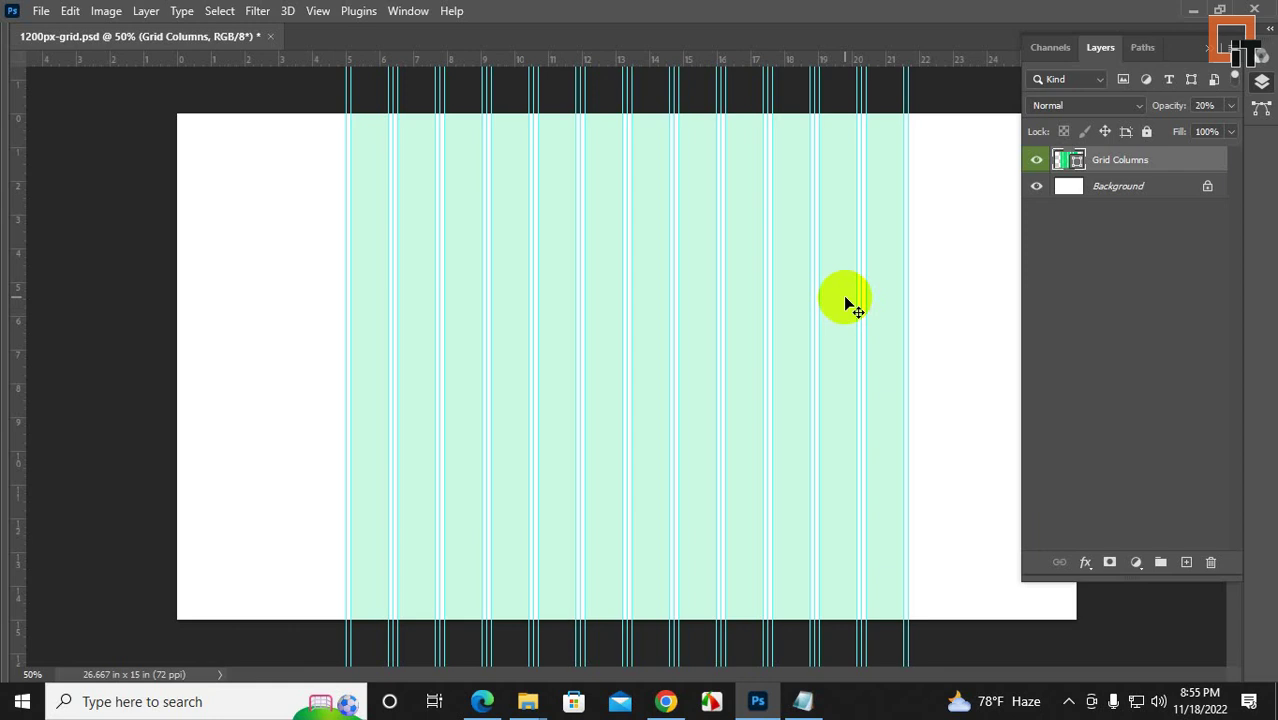
- Return to the course PDF in Edge at page 6's Class #9 web template assignments
{"action": "left_click", "coordinate": [487, 703]}
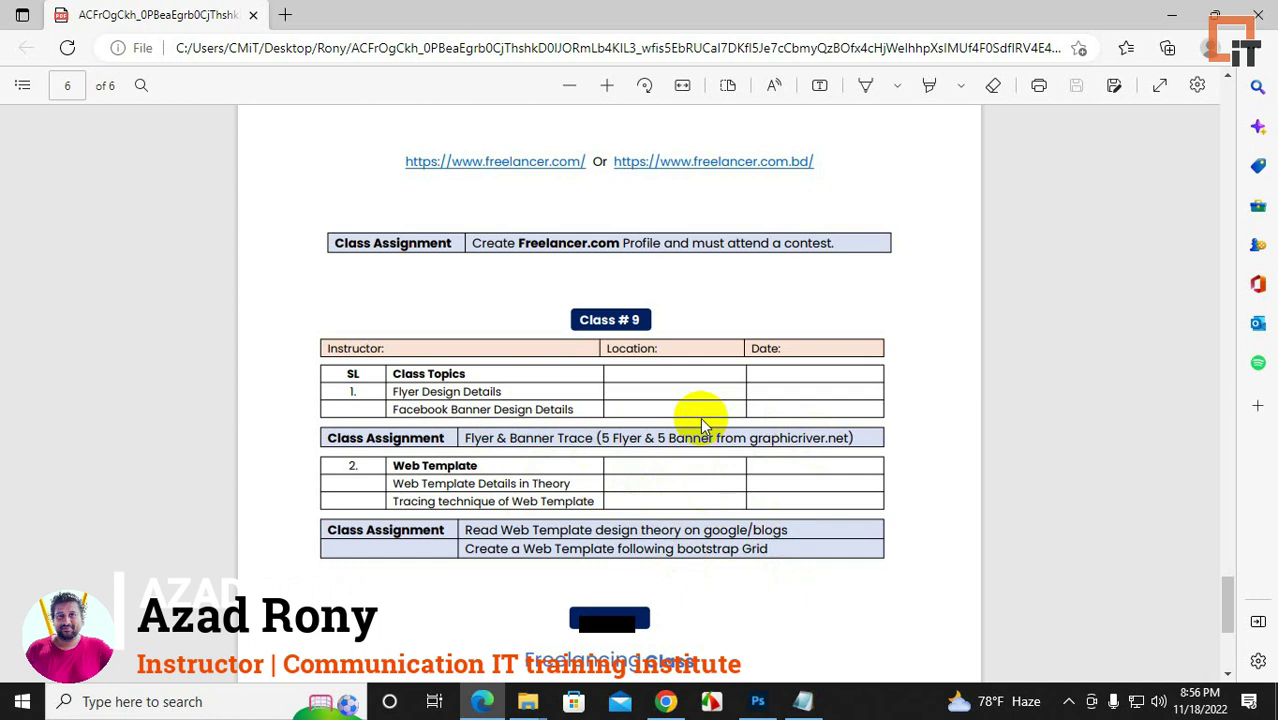
{"action": "scroll", "coordinate": [680, 430], "scroll_direction": "up", "scroll_amount": 4}
{"action": "scroll", "coordinate": [665, 437], "scroll_direction": "down", "scroll_amount": 5}
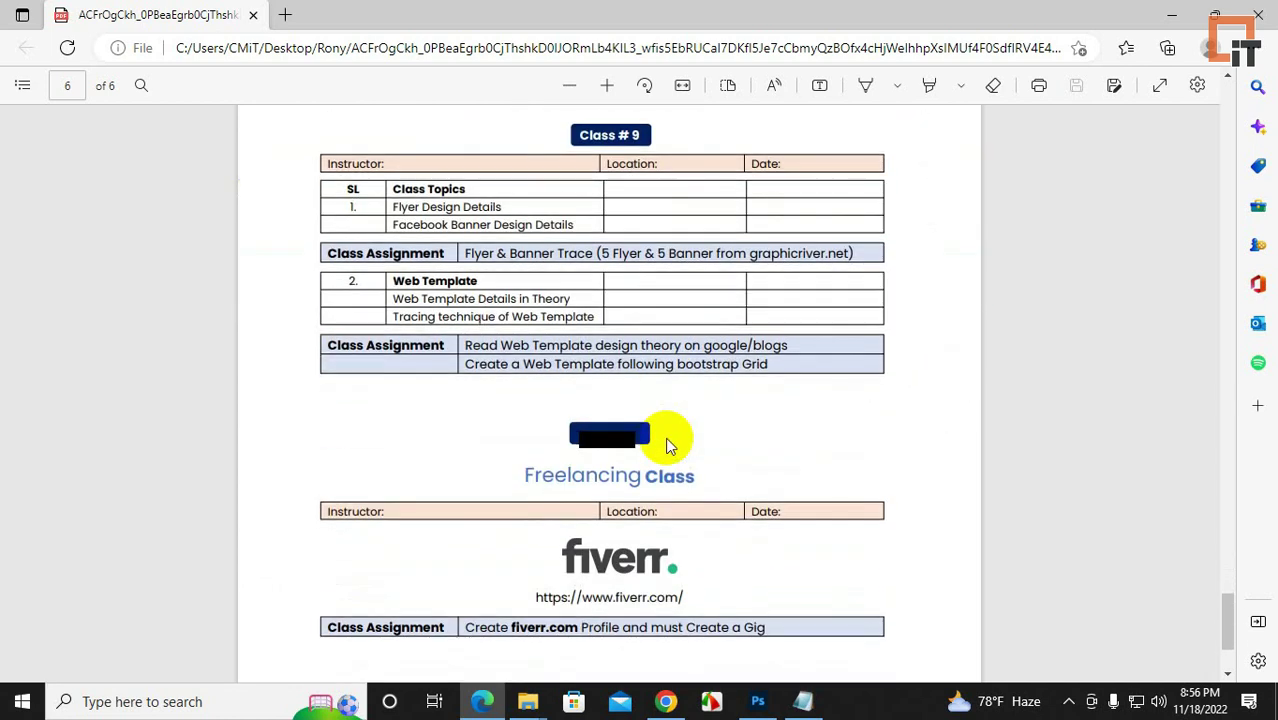